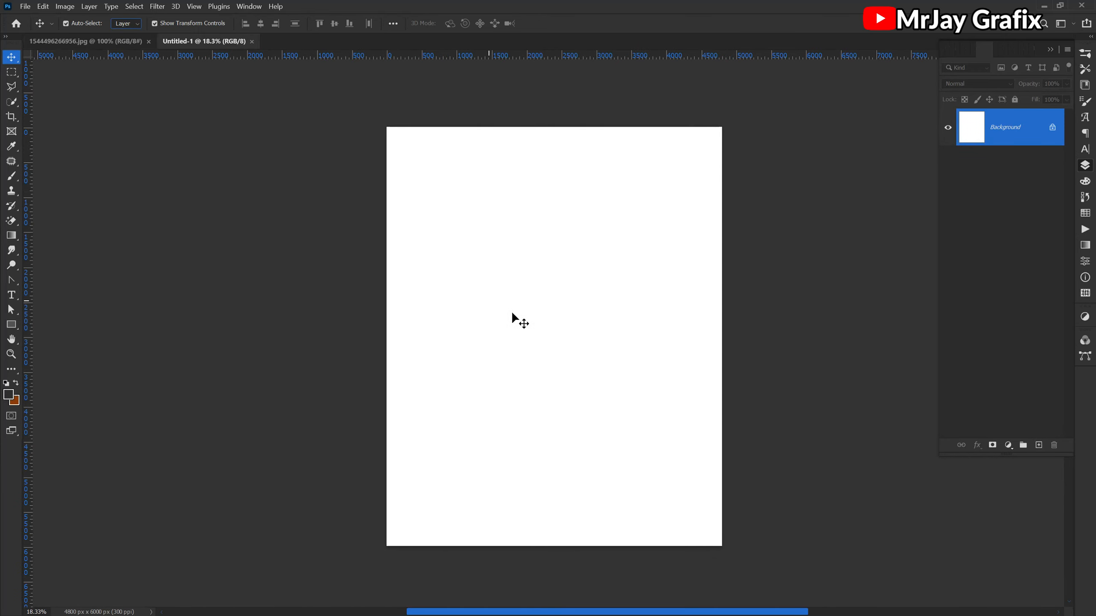
# - Bring the food photo into the blank document, scale it to about 626% and fit it across the upper part of the page
pyautogui.click(123, 41)
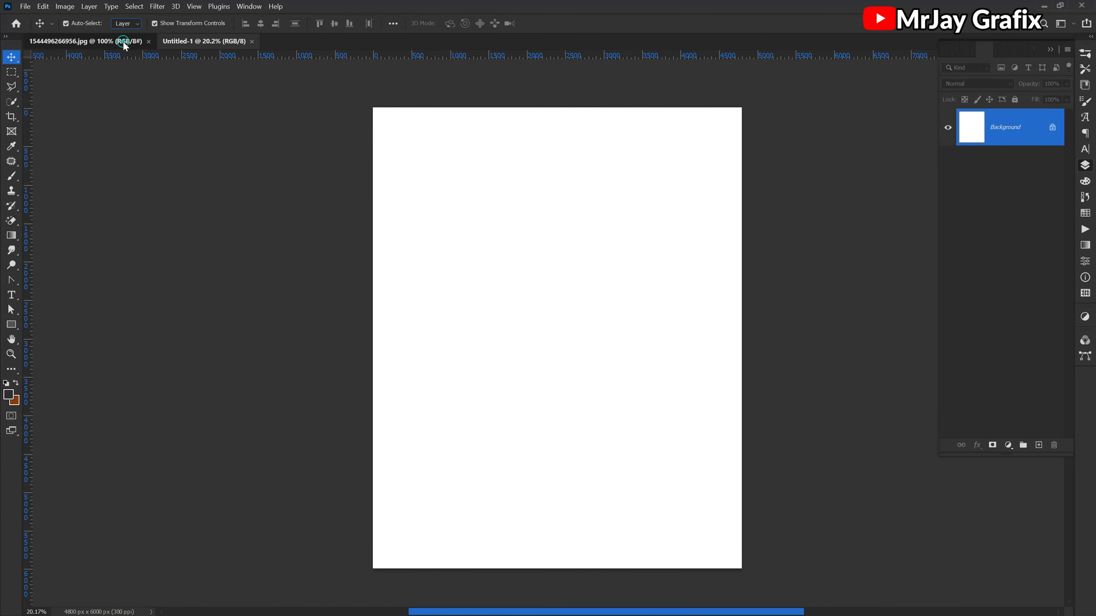
pyautogui.moveTo(459, 322); pyautogui.dragTo(511, 350)
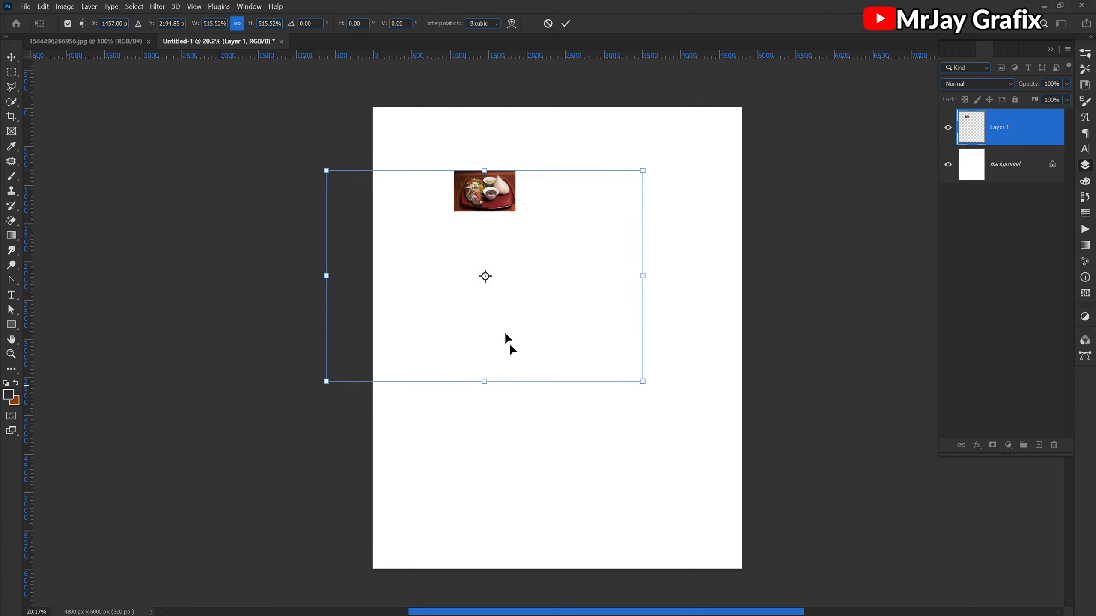
pyautogui.moveTo(563, 298); pyautogui.dragTo(578, 211)
pyautogui.moveTo(560, 306); pyautogui.dragTo(553, 350)
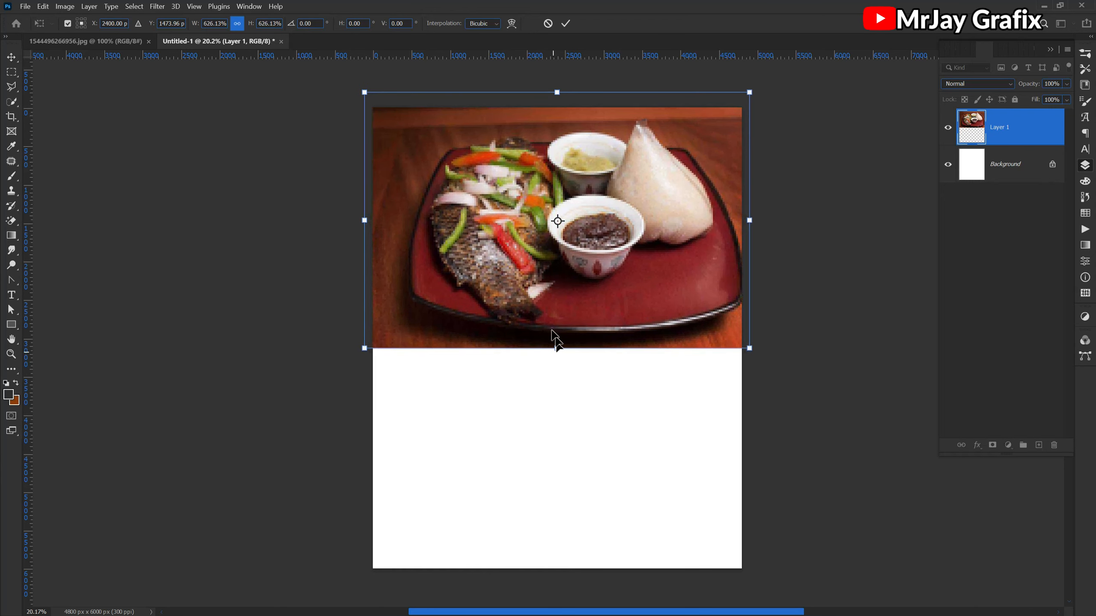
pyautogui.press('Return')
pyautogui.moveTo(524, 290); pyautogui.dragTo(511, 278)
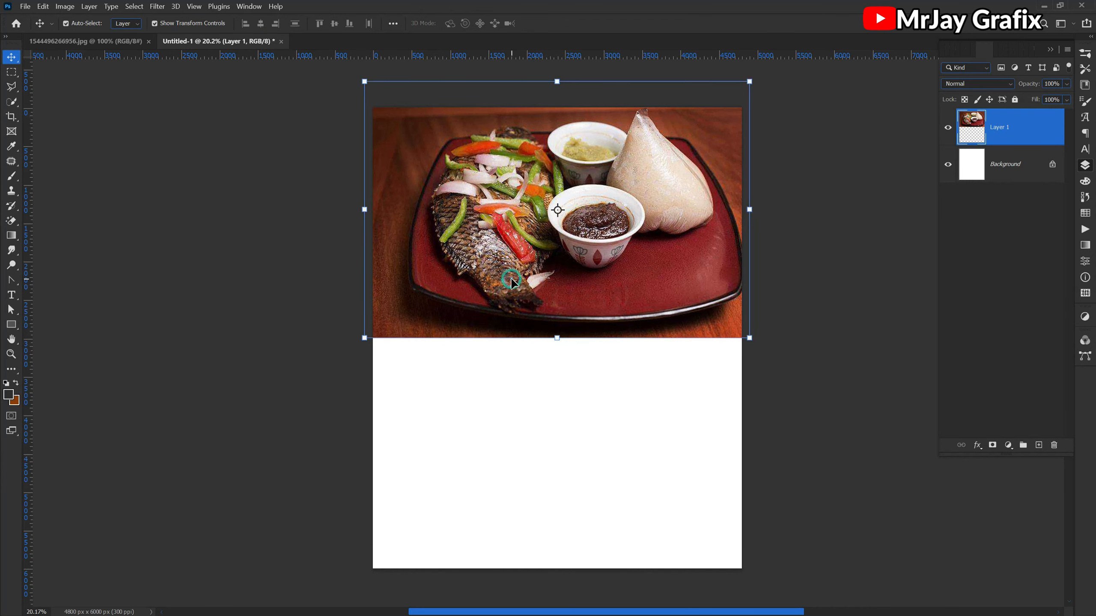
# - Add a layer mask to the food photo and fade its lower edge with a short black-to-transparent linear gradient
pyautogui.click(992, 446)
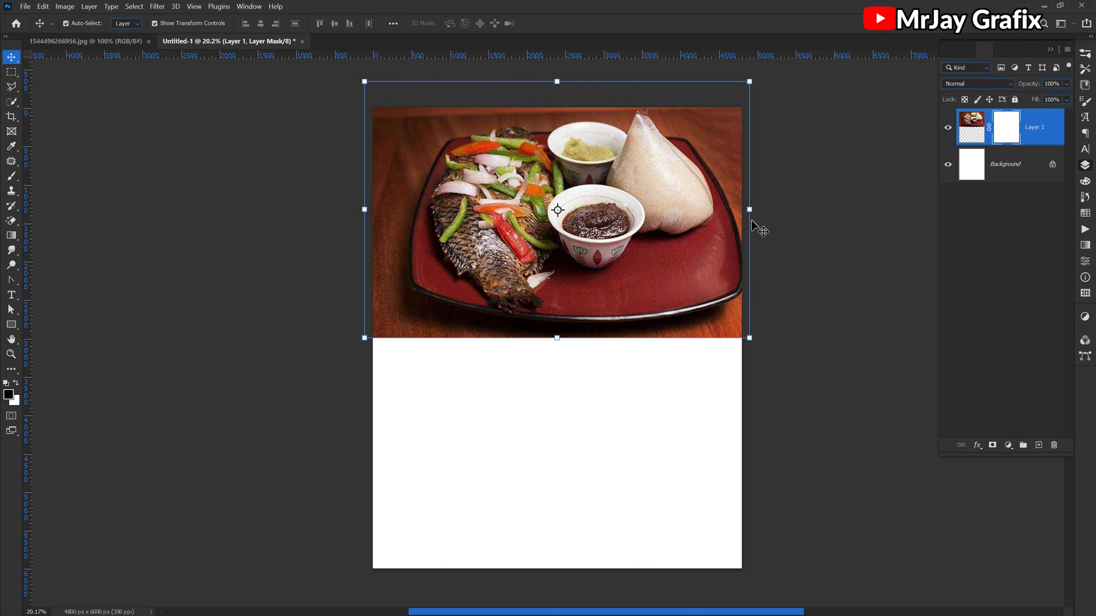
pyautogui.rightClick(14, 240)
pyautogui.click(66, 233)
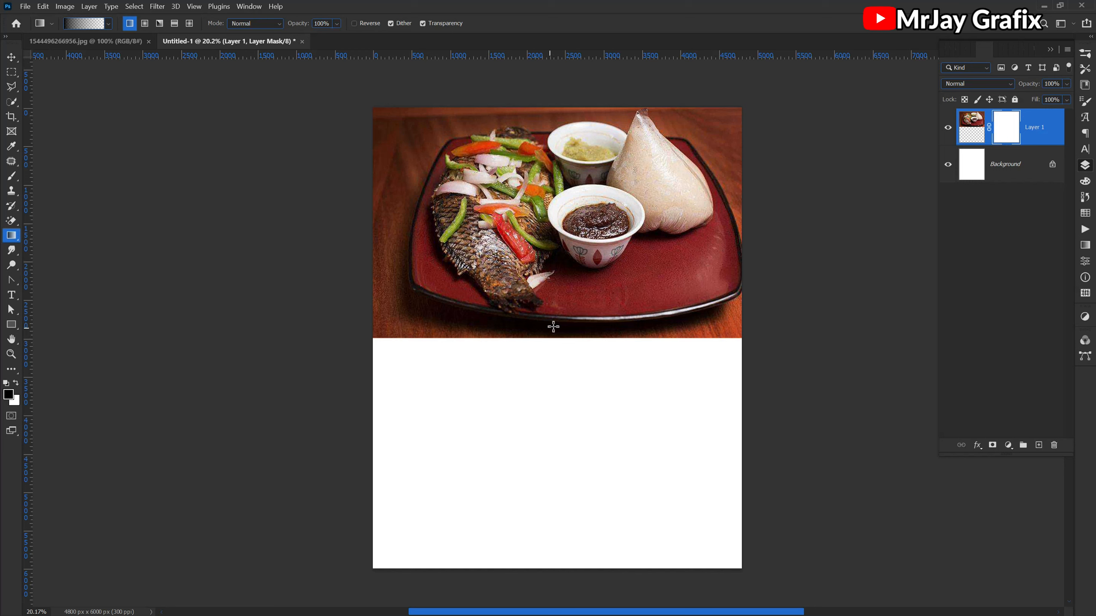
pyautogui.moveTo(555, 326); pyautogui.dragTo(543, 204)
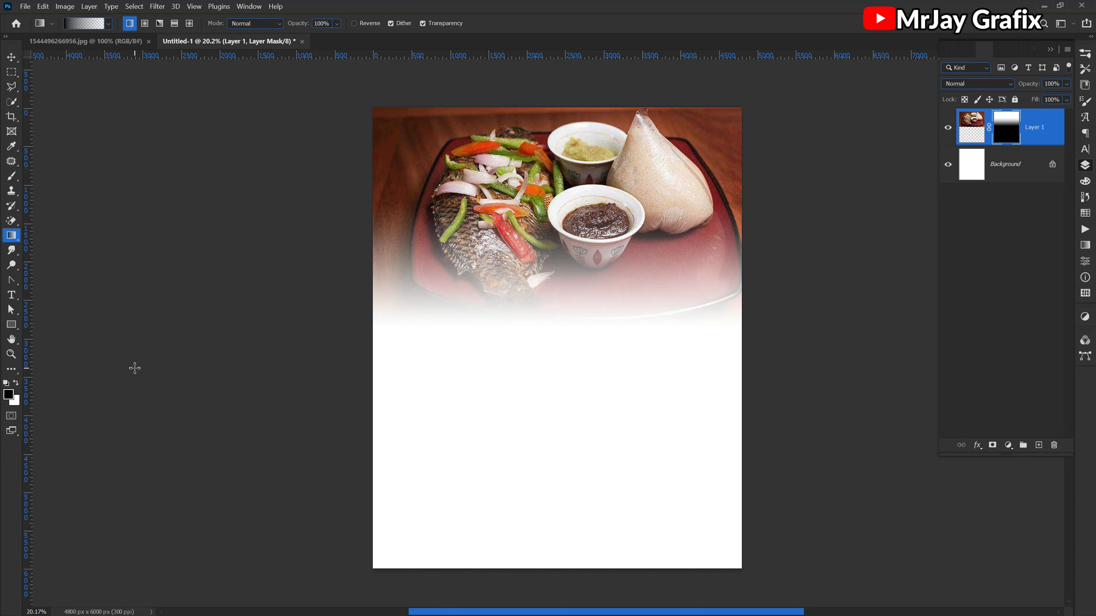
pyautogui.hotkey('ctrl', 'z')
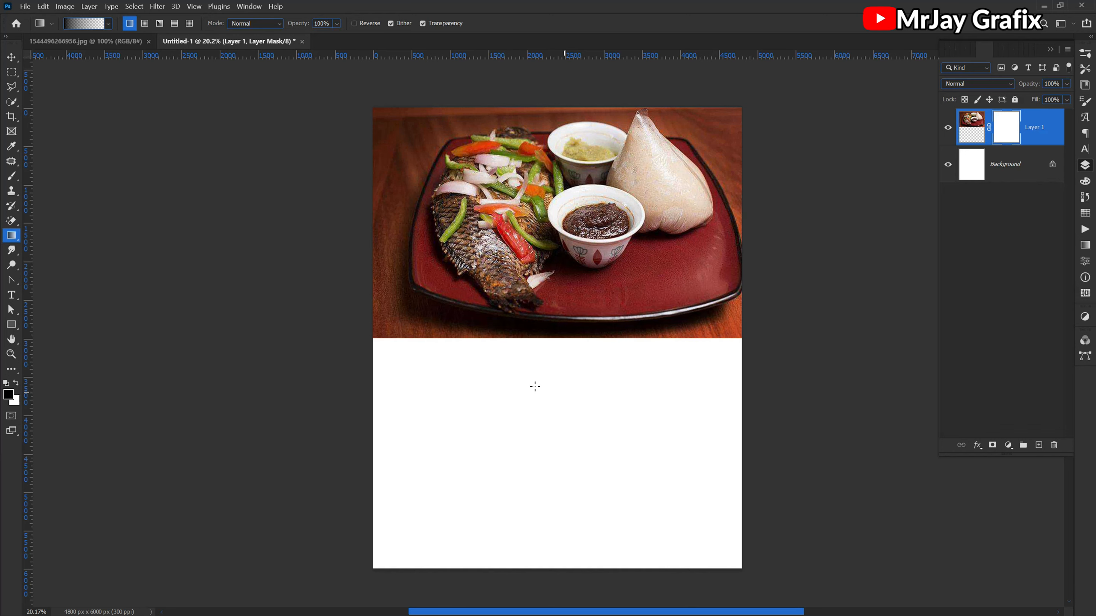
pyautogui.moveTo(537, 332); pyautogui.dragTo(536, 283)
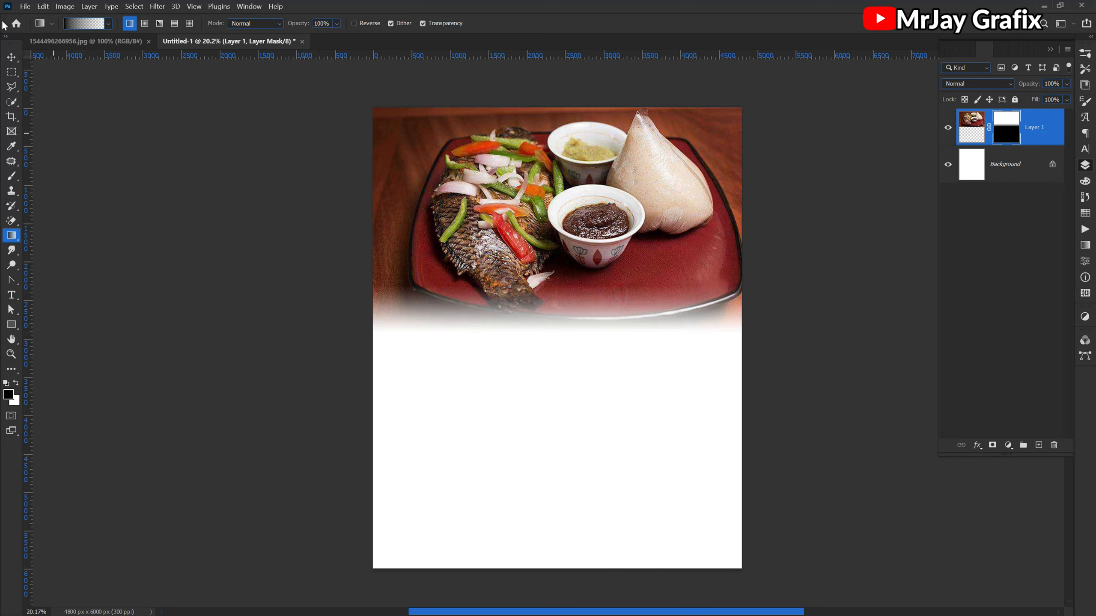
pyautogui.click(11, 57)
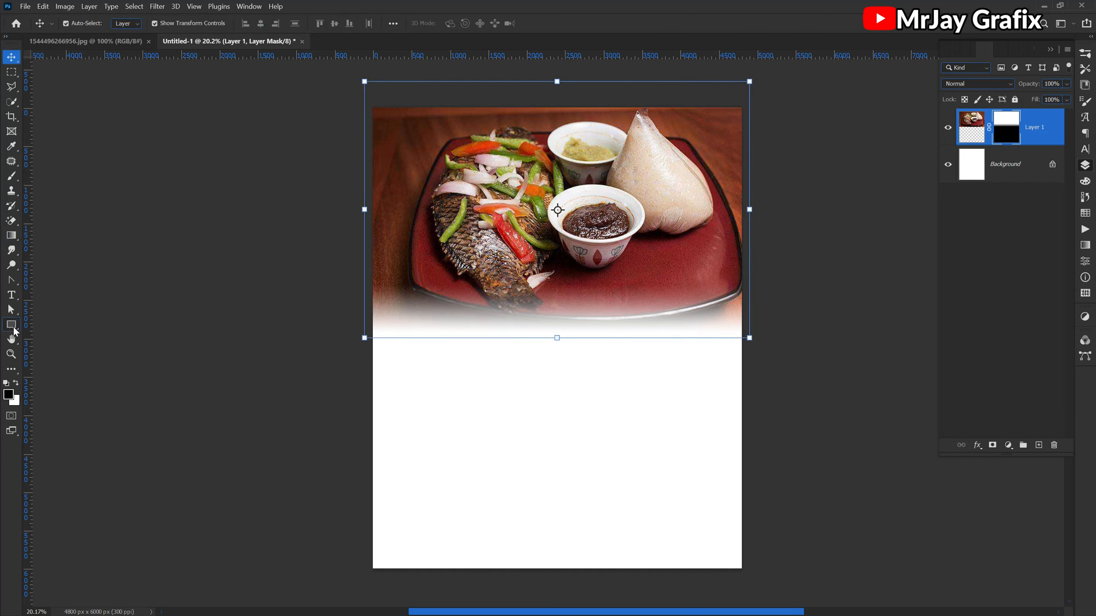
# - Draw a rectangle of about 4929 by 6127 px covering the whole canvas and place it beneath the food photo layer
pyautogui.moveTo(13, 326); pyautogui.dragTo(37, 323)
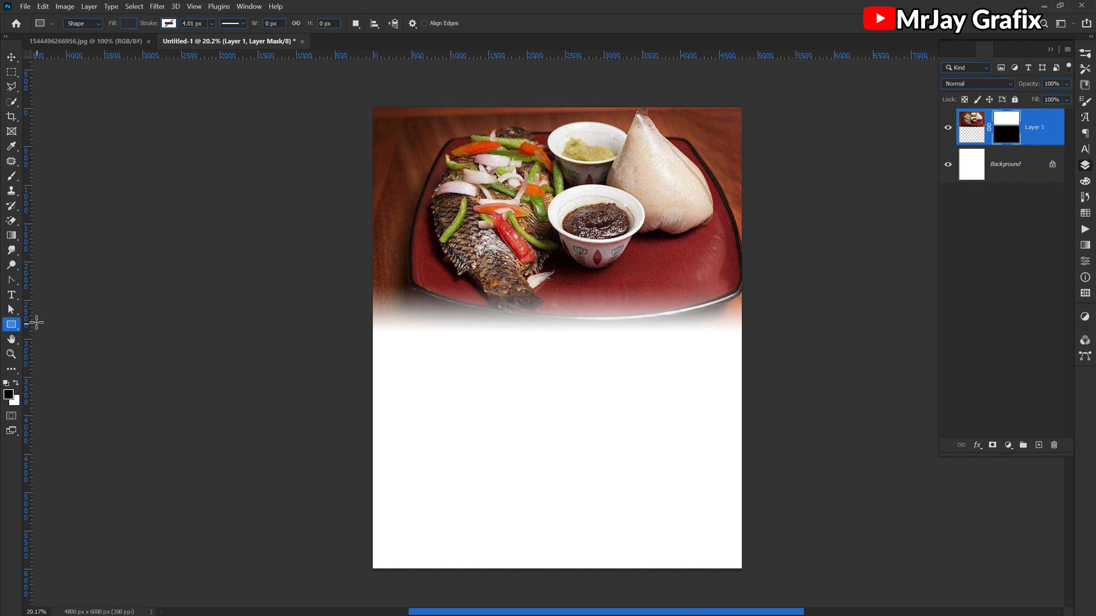
pyautogui.moveTo(369, 102); pyautogui.dragTo(748, 573)
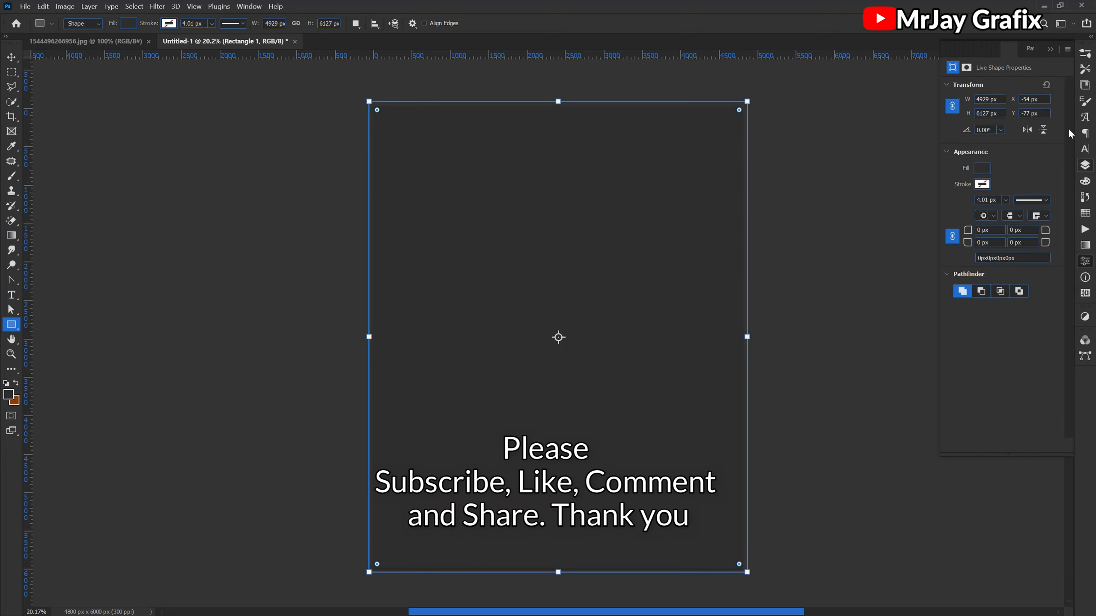
pyautogui.click(1085, 150)
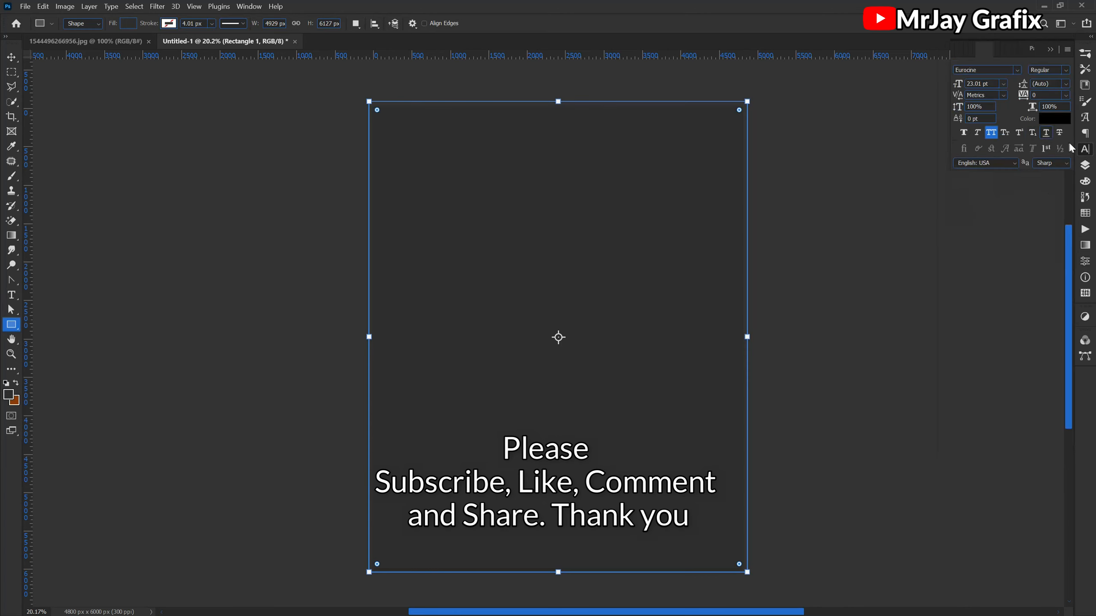
pyautogui.click(1083, 170)
pyautogui.moveTo(1030, 133); pyautogui.dragTo(1019, 186)
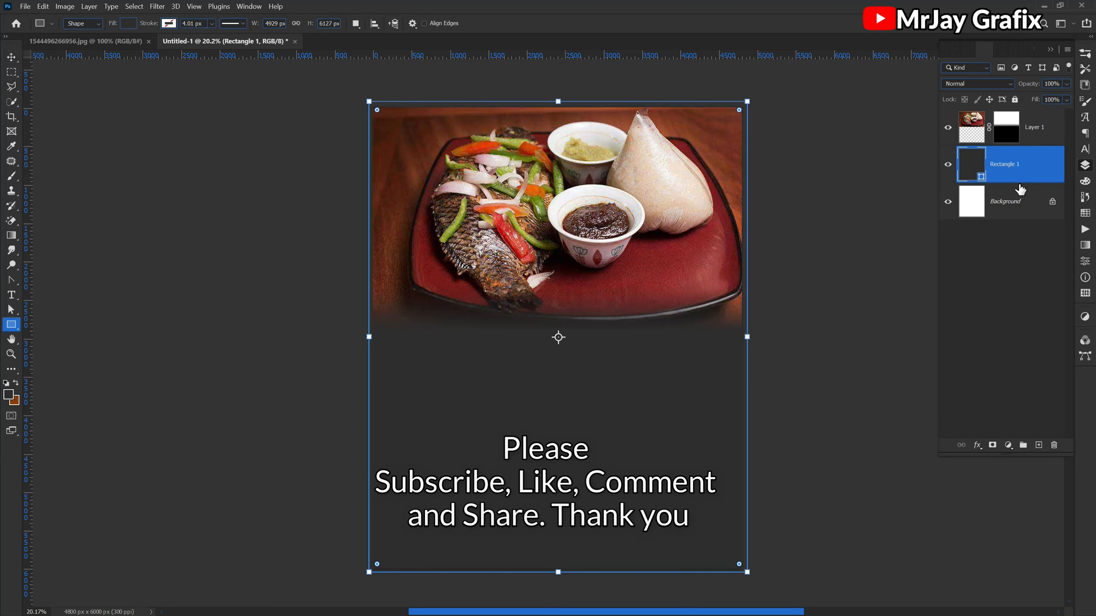
# - Change the rectangle's fill to bright red c70002, starting from a colour sampled from the plate, and deselect it
pyautogui.doubleClick(982, 182)
pyautogui.click(677, 267)
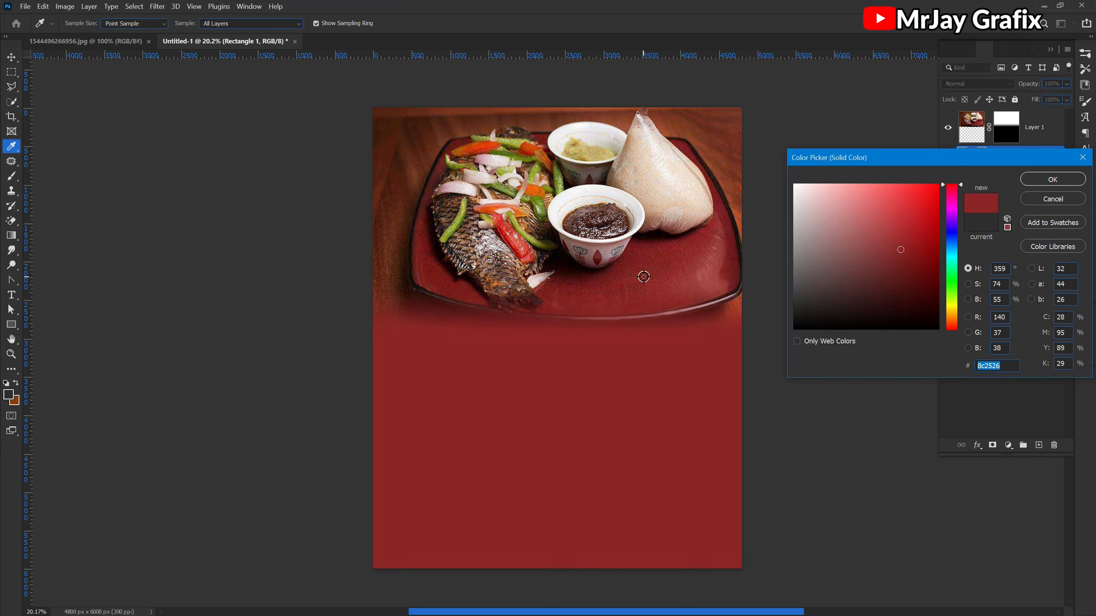
pyautogui.moveTo(936, 222); pyautogui.dragTo(946, 216)
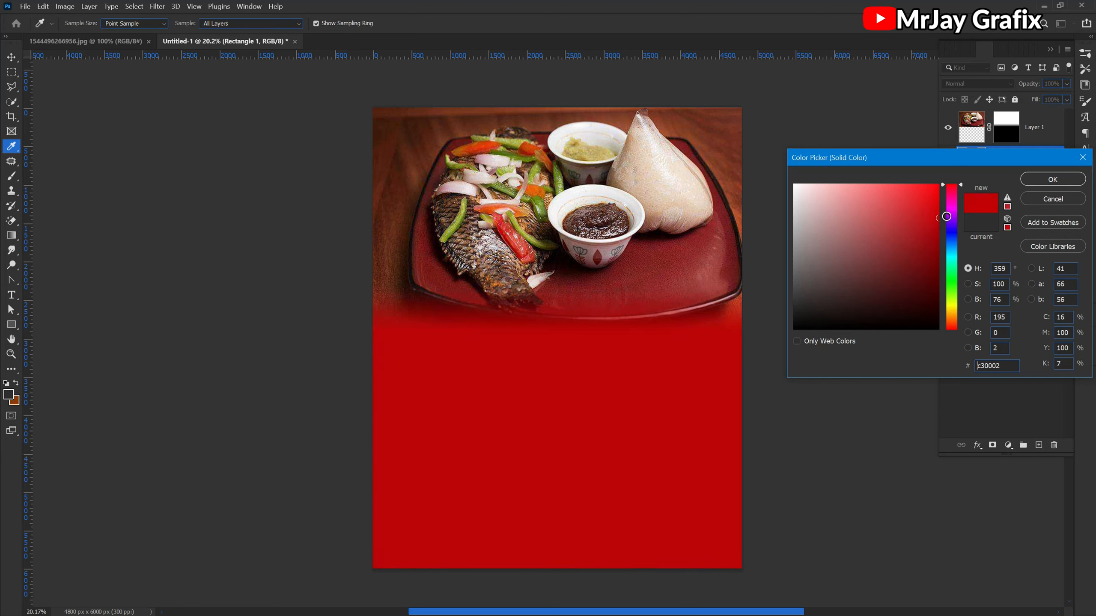
pyautogui.click(1035, 183)
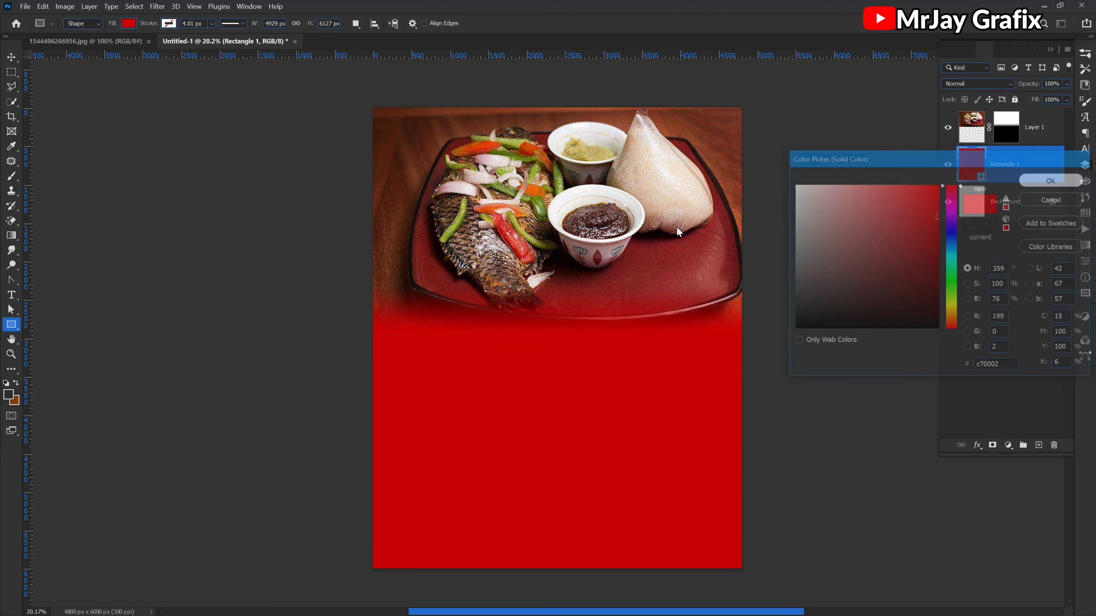
pyautogui.click(11, 57)
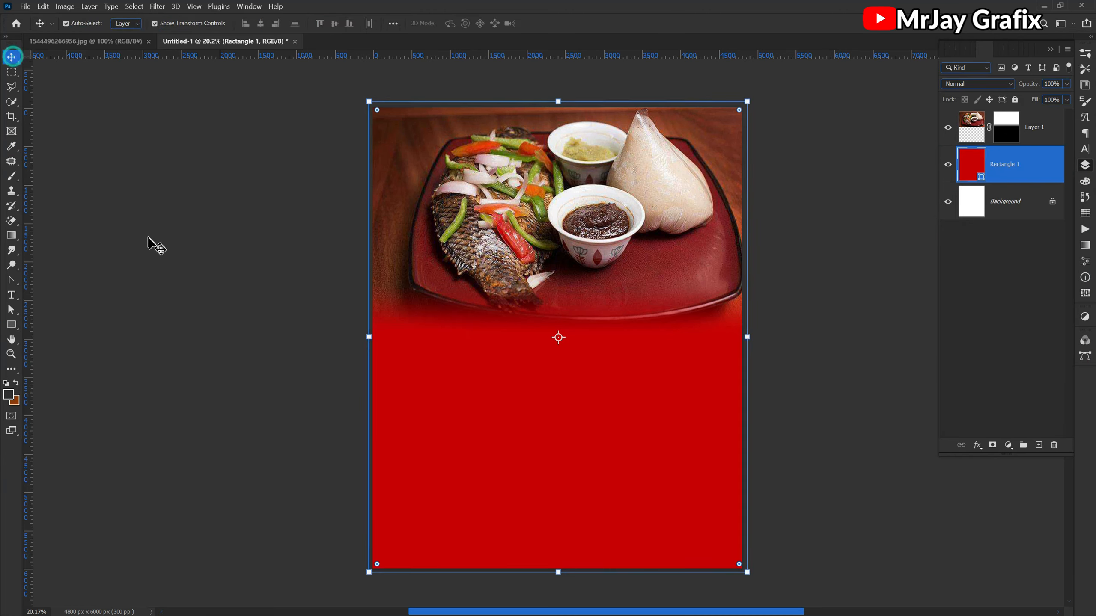
pyautogui.click(148, 240)
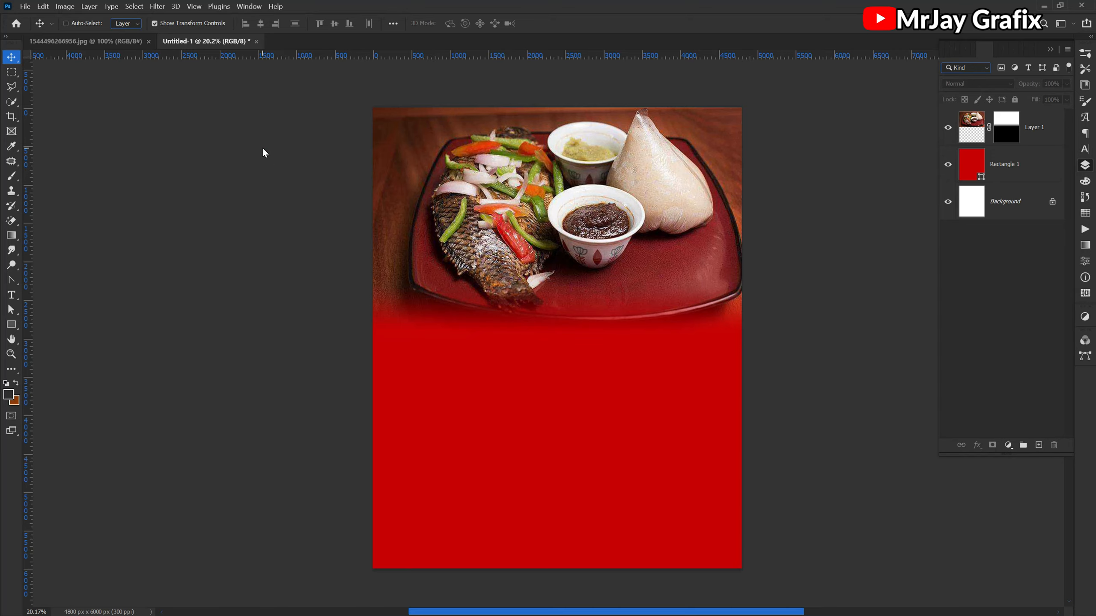
# - Open the black waves texture, the speckled black texture and the chef restaurant logo from "New folder" in the resources folder
pyautogui.hotkey('ctrl', 'o')
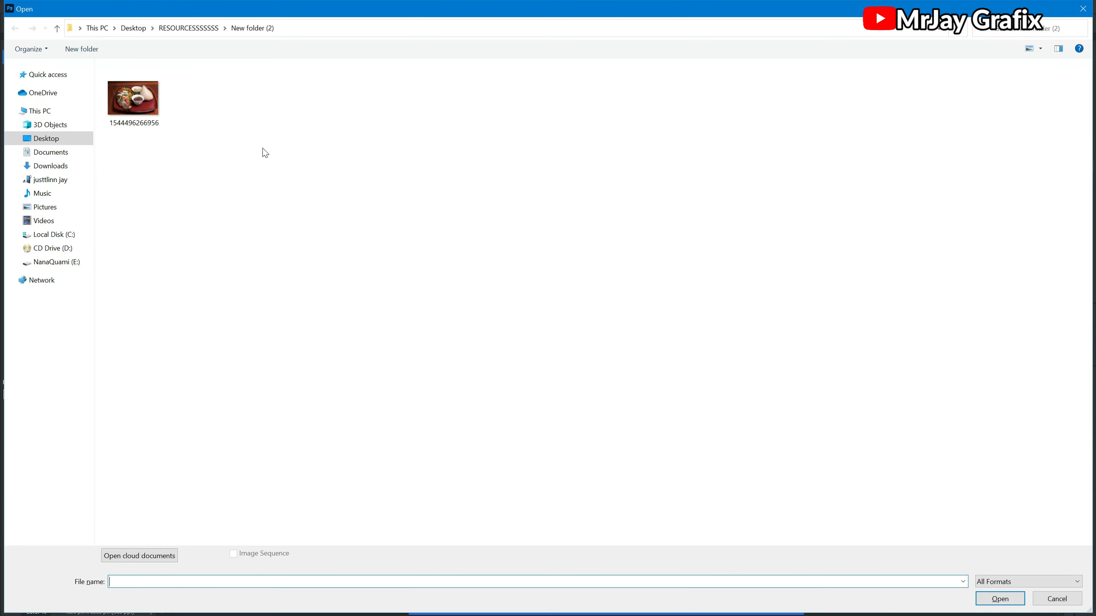
pyautogui.click(56, 28)
pyautogui.doubleClick(1010, 146)
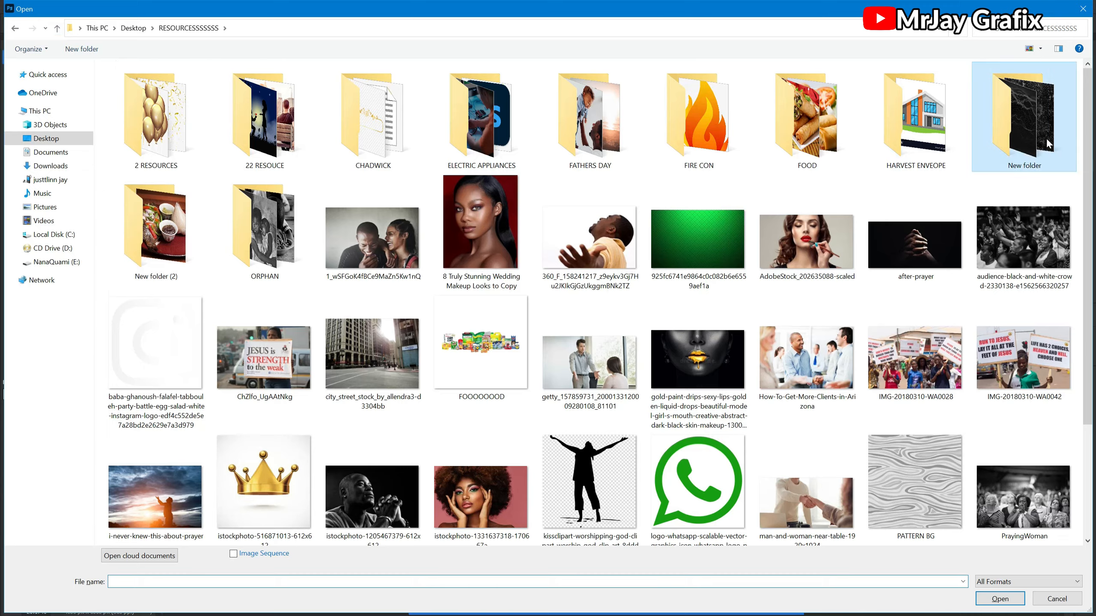
pyautogui.moveTo(288, 178); pyautogui.dragTo(104, 63)
pyautogui.click(1000, 599)
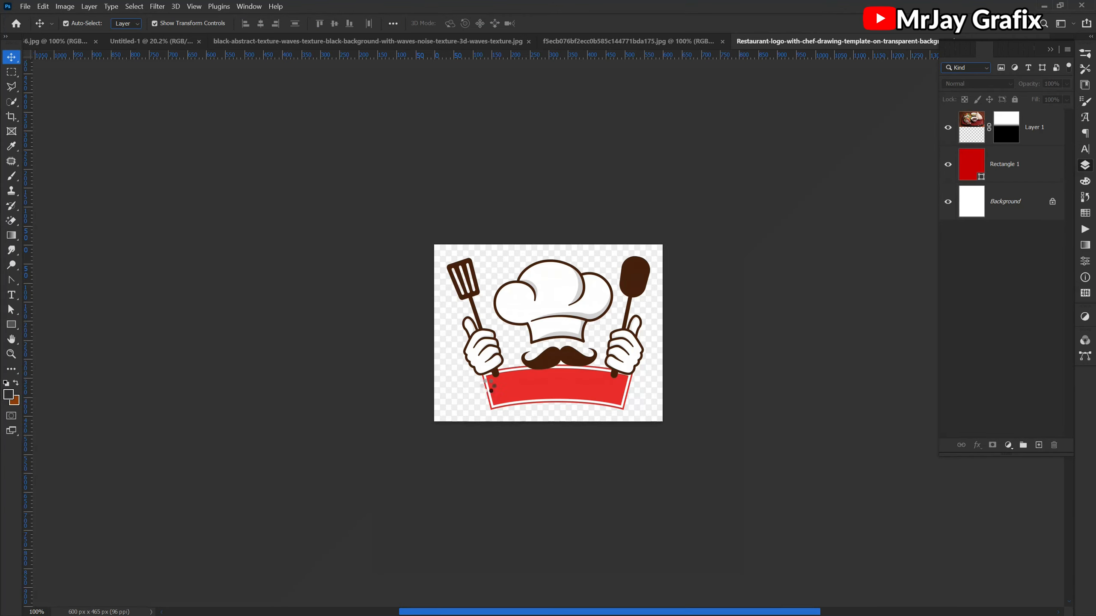
# - Look through the opened images and close the speckled black texture, keeping the waves texture and the chef logo open
pyautogui.click(312, 43)
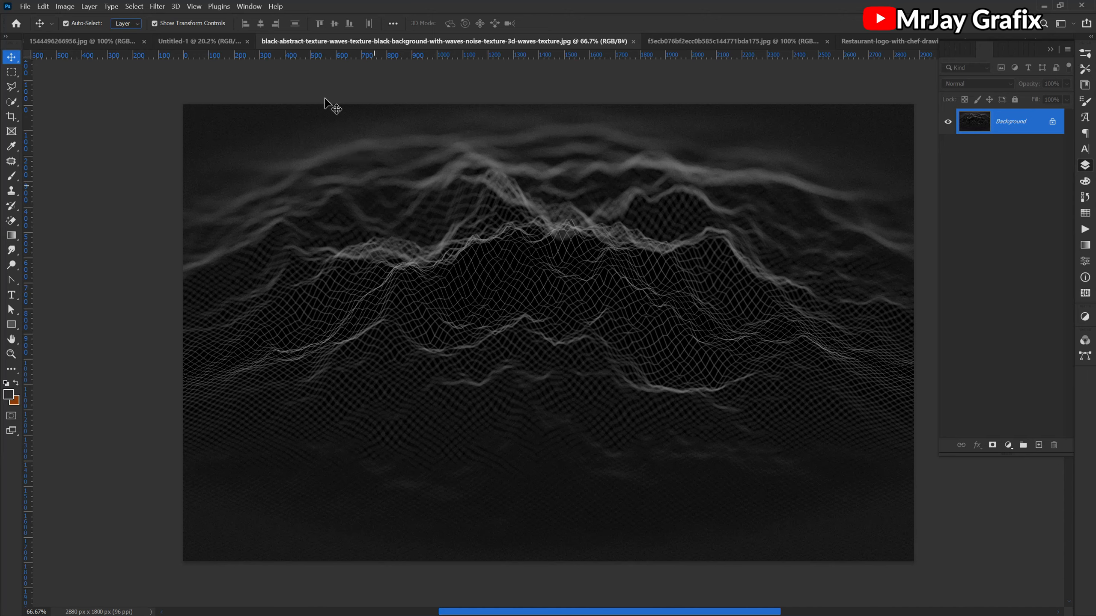
pyautogui.click(695, 39)
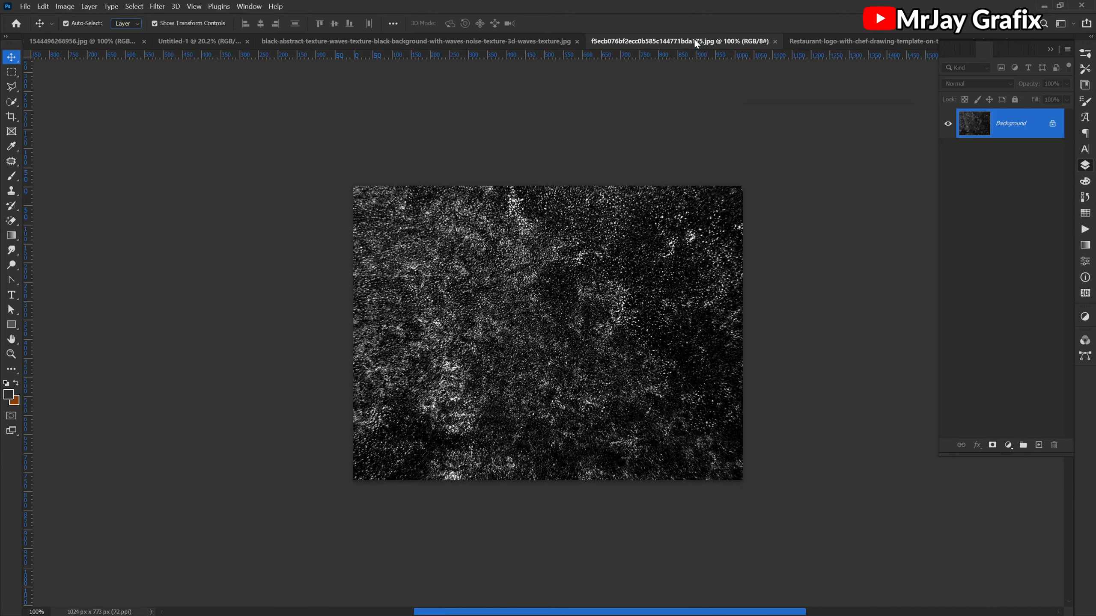
pyautogui.click(775, 41)
pyautogui.click(747, 41)
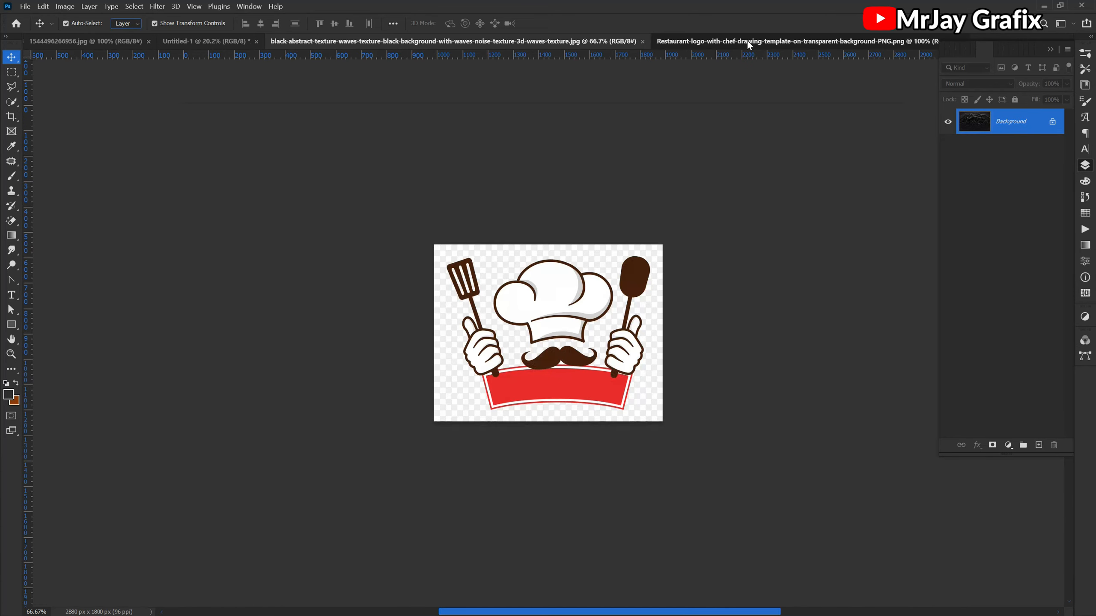
pyautogui.click(502, 41)
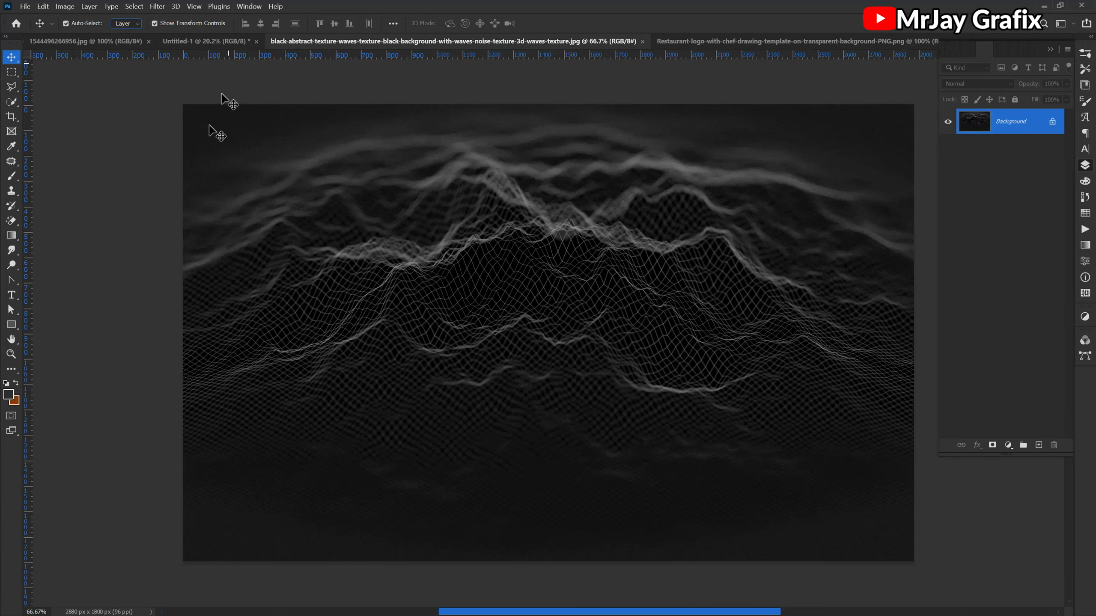
# - Copy the black waves texture into the flyer beneath the food layer, enlarge it to about 270% and centre it over the lower part
pyautogui.click(332, 244)
pyautogui.moveTo(136, 50); pyautogui.dragTo(475, 404)
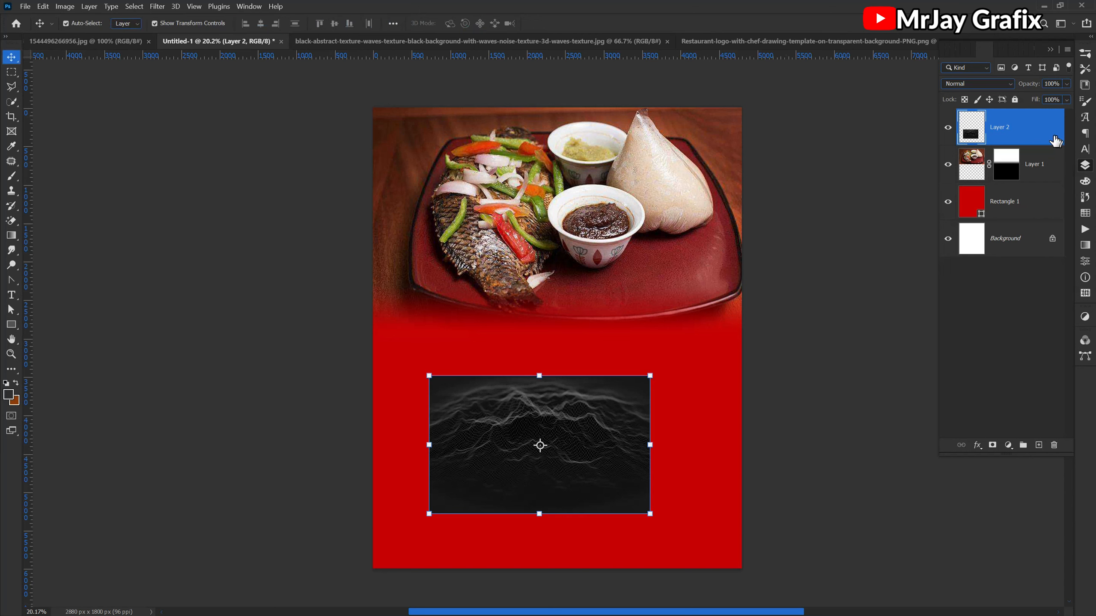
pyautogui.moveTo(1046, 138); pyautogui.dragTo(1031, 185)
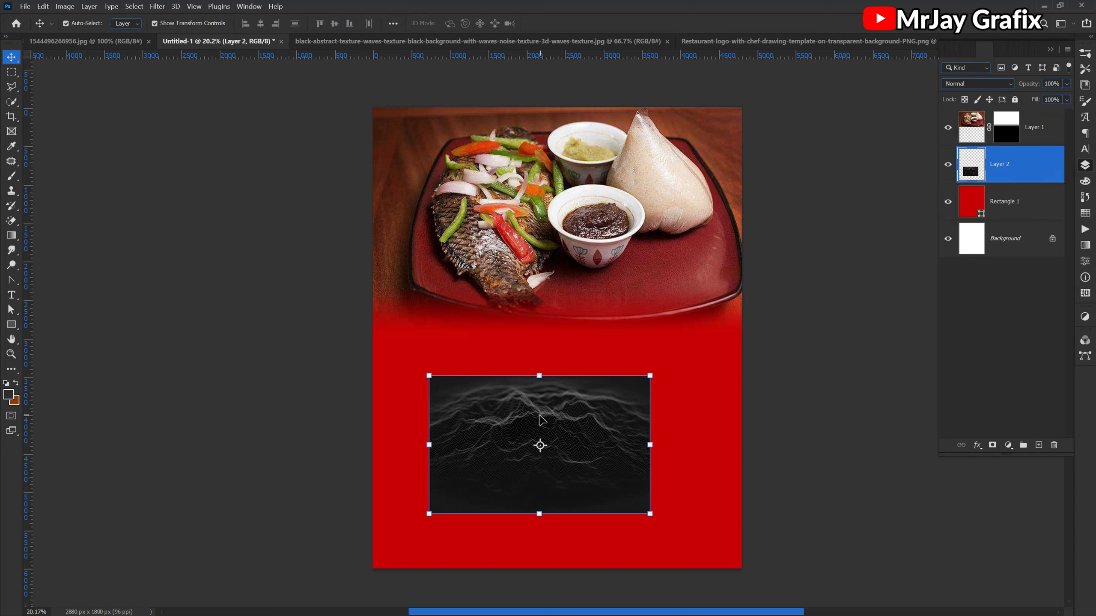
pyautogui.moveTo(539, 380); pyautogui.dragTo(539, 145)
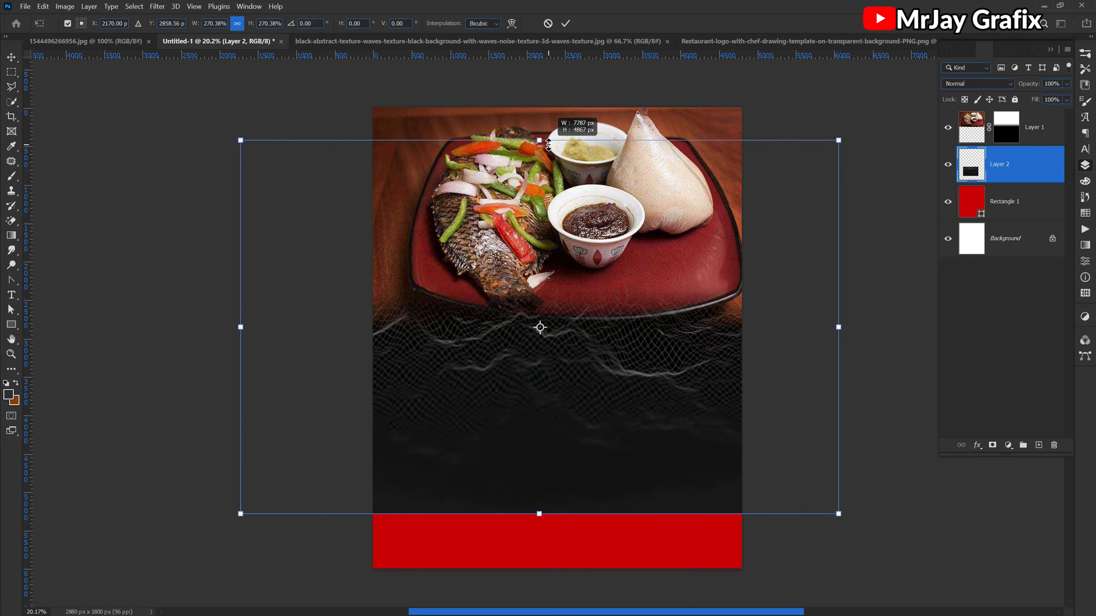
pyautogui.moveTo(560, 495); pyautogui.dragTo(564, 461)
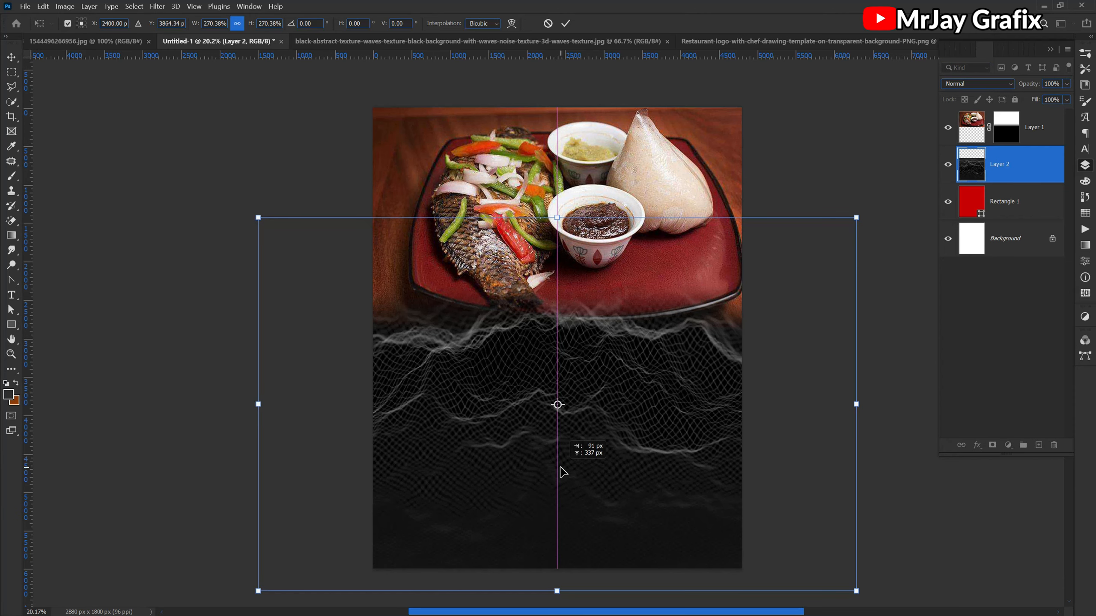
pyautogui.click(567, 24)
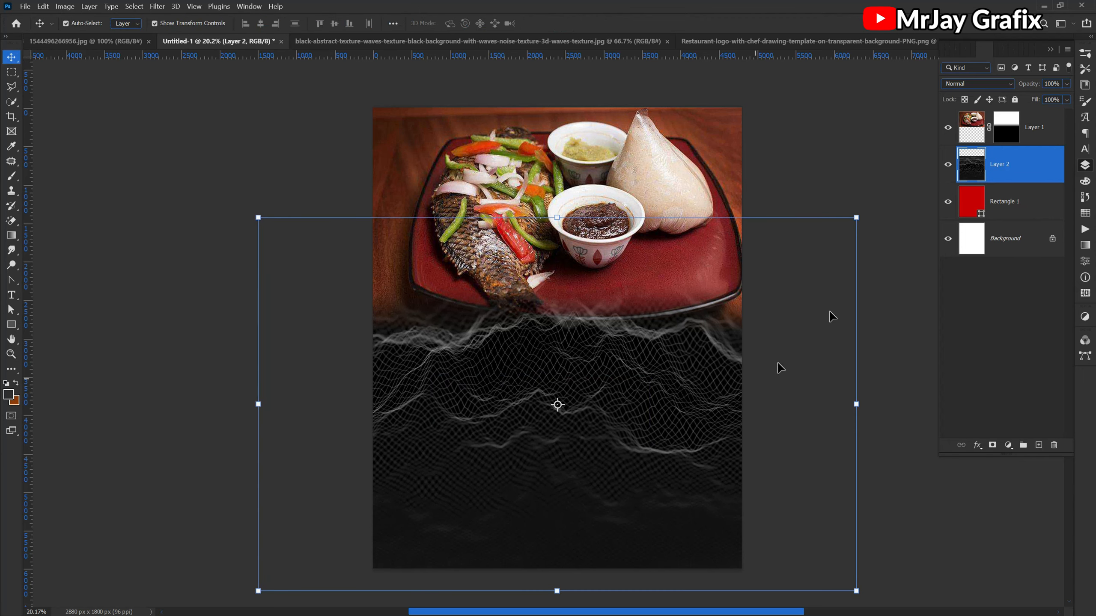
# - Blend the waves texture layer with Soft Light, lower its opacity and deselect it
pyautogui.click(973, 84)
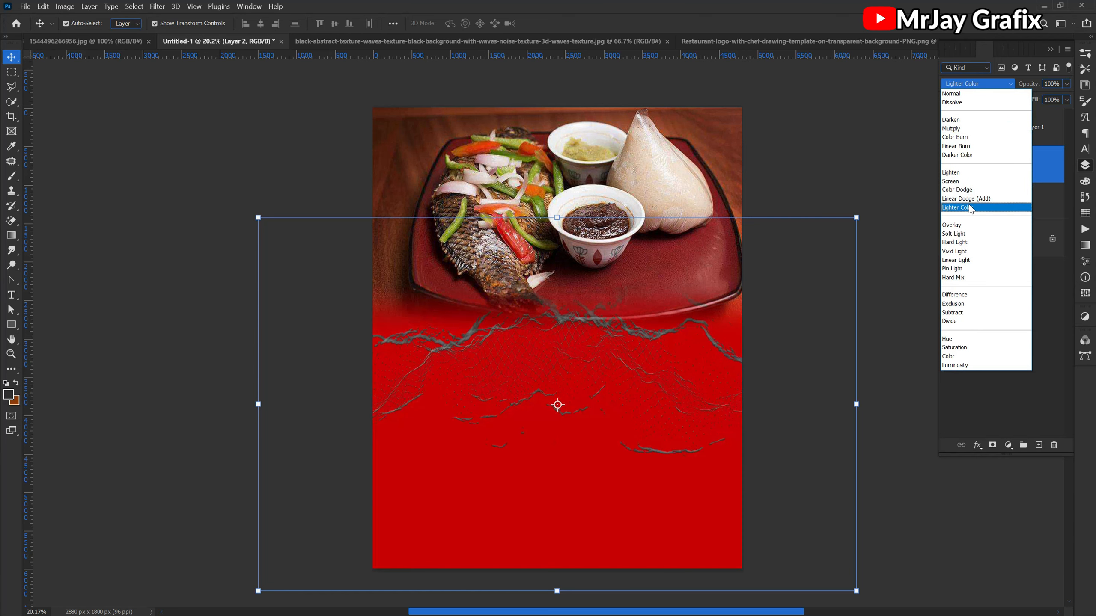
pyautogui.click(965, 237)
pyautogui.click(320, 443)
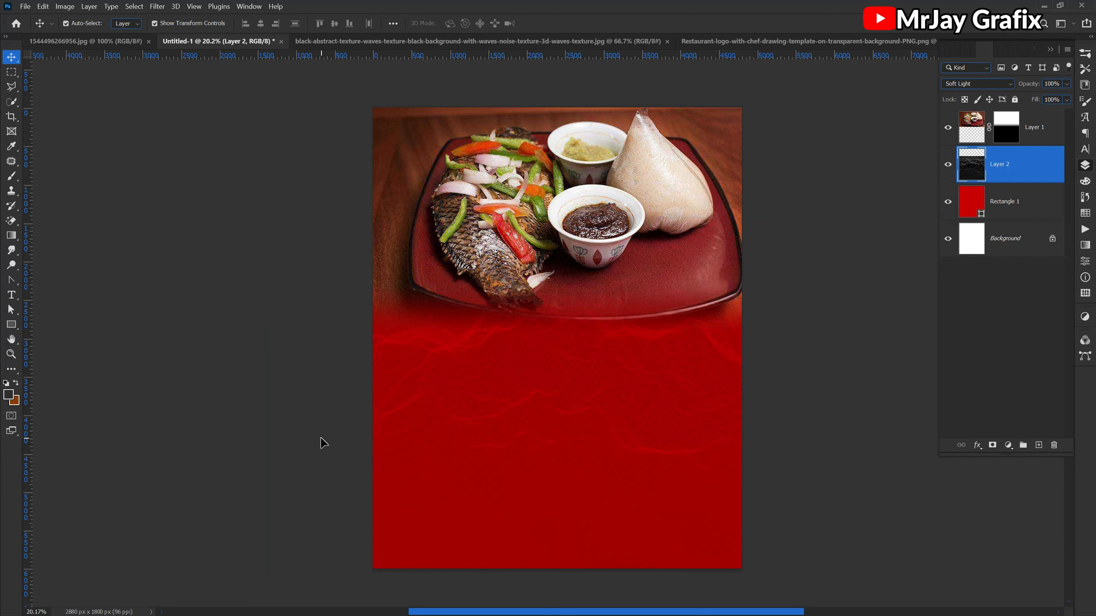
pyautogui.click(462, 449)
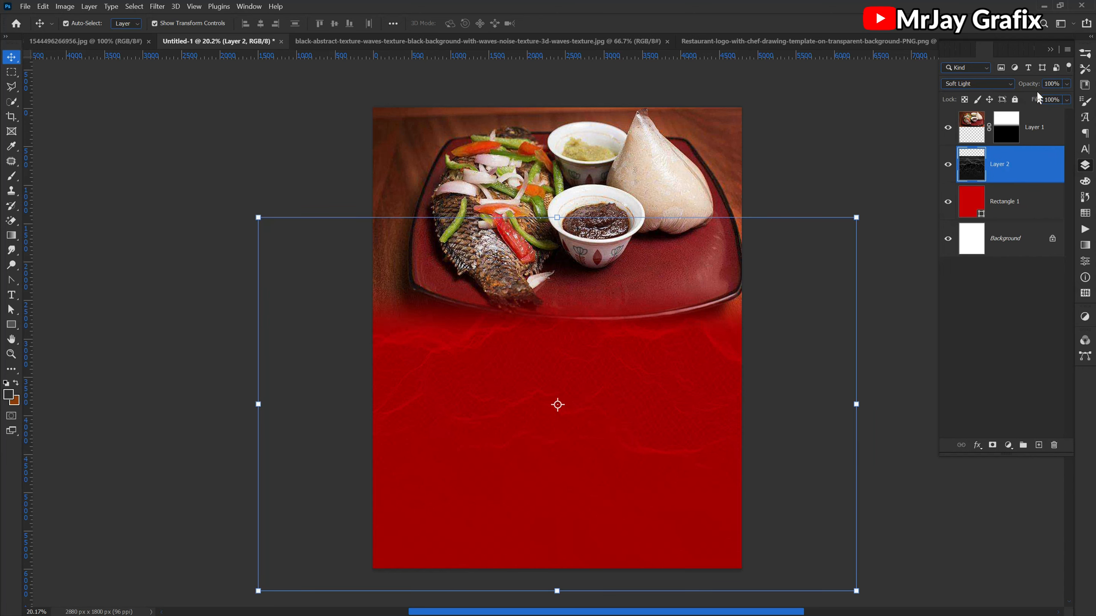
pyautogui.moveTo(1032, 84); pyautogui.dragTo(1003, 99)
pyautogui.click(914, 322)
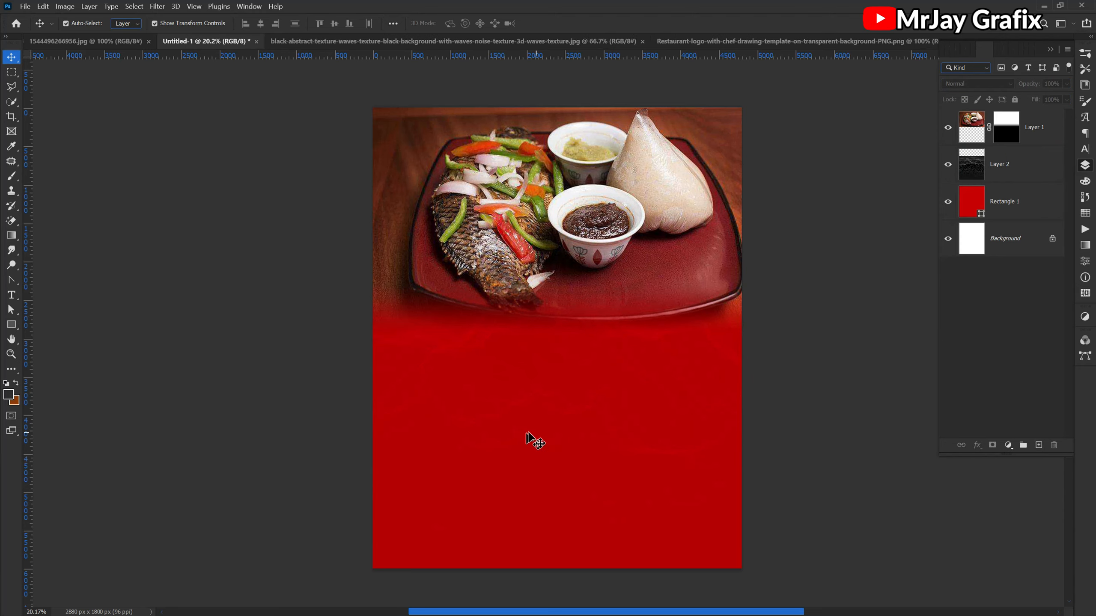
# - Open the food photo layer in the Camera Raw Filter
pyautogui.scroll(1, 531, 433)
pyautogui.scroll(1, 531, 430)
pyautogui.scroll(-3, 531, 427)
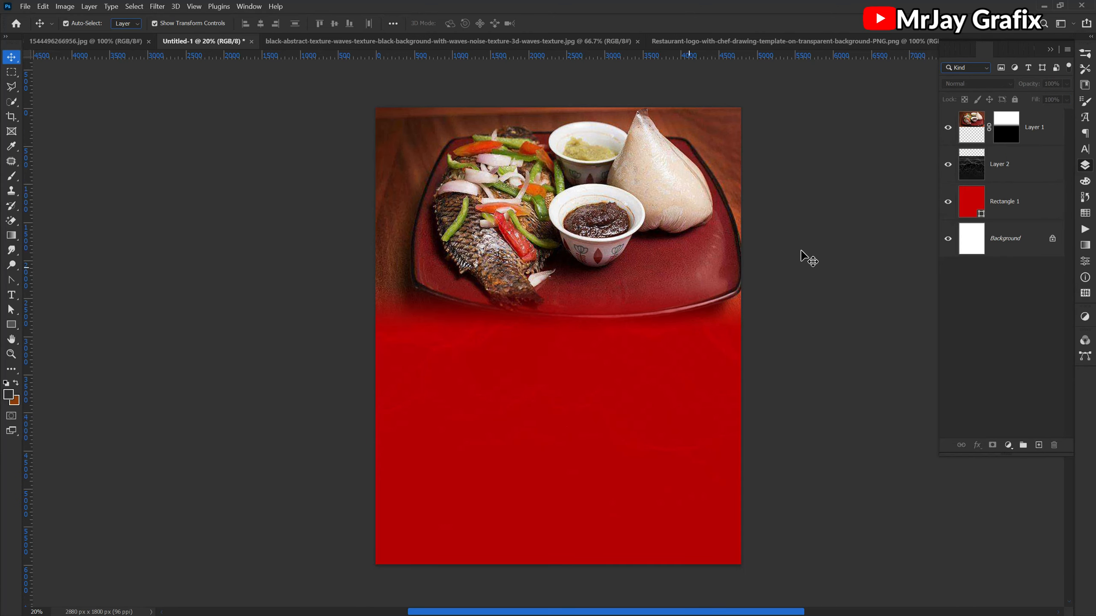
pyautogui.click(622, 173)
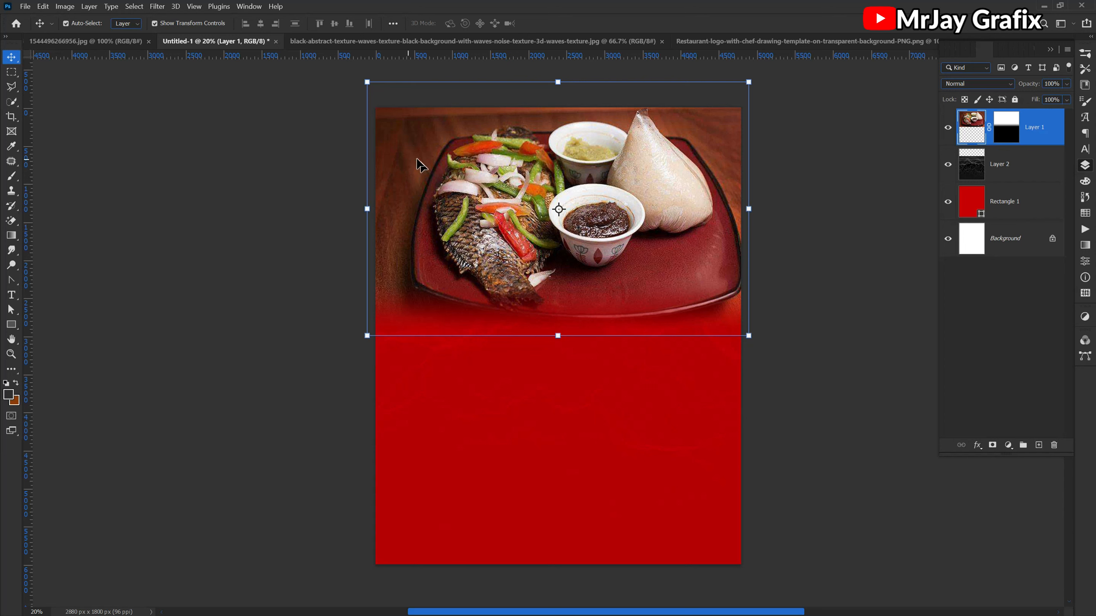
pyautogui.click(156, 6)
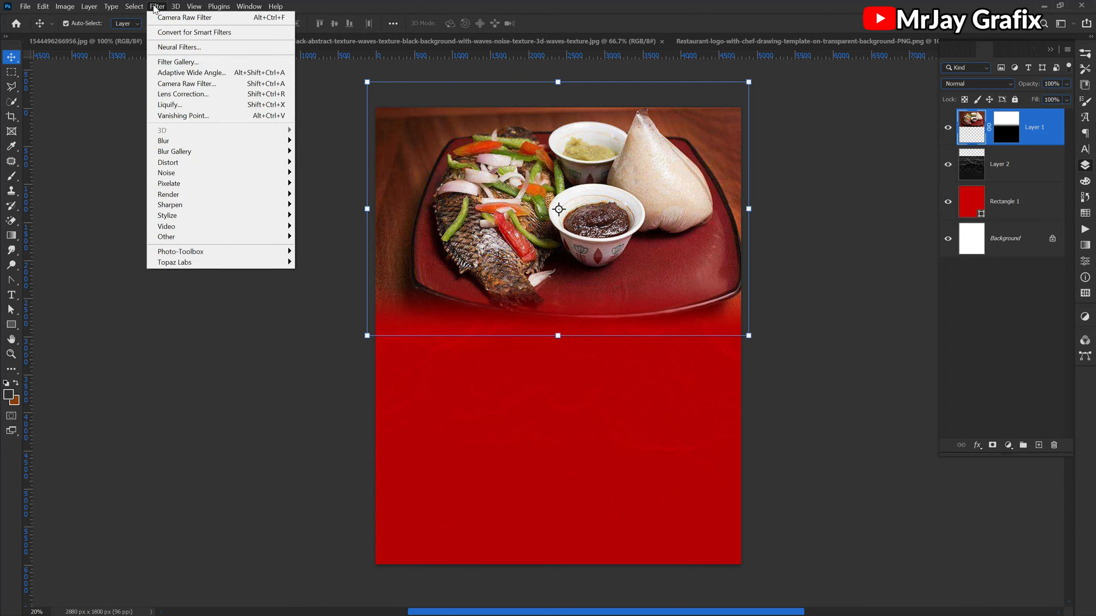
pyautogui.click(158, 8)
pyautogui.click(158, 8)
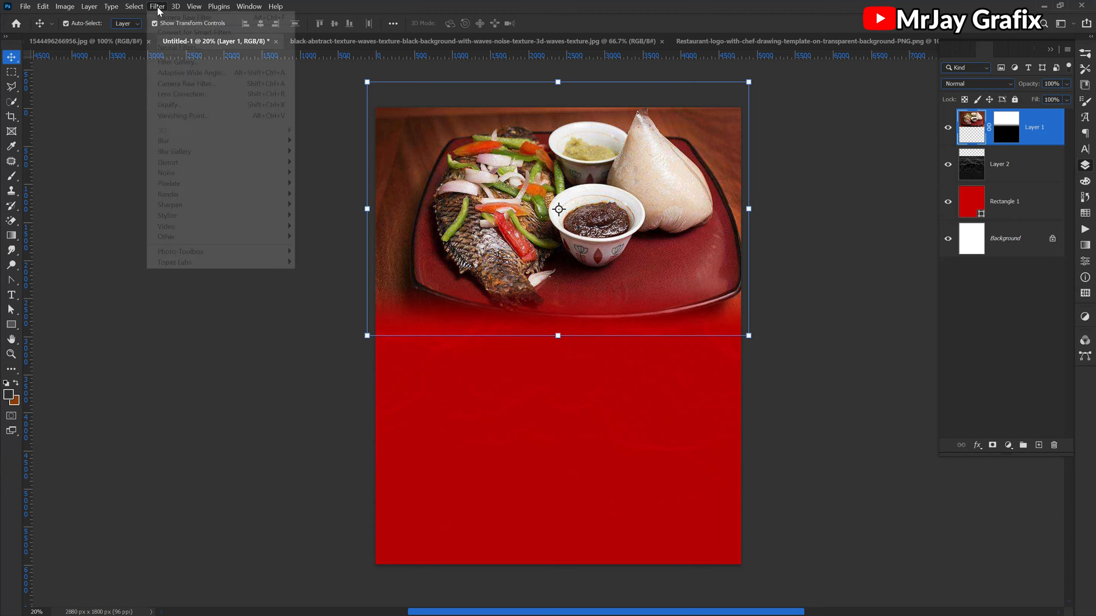
pyautogui.click(191, 84)
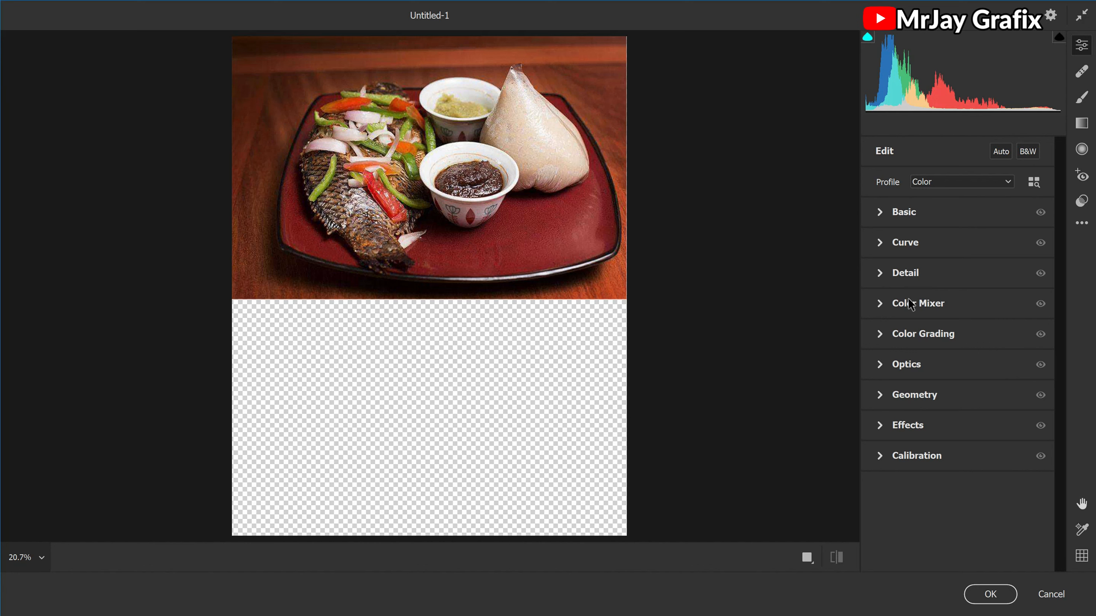
# - Set the food photo's Clarity to +7, Contrast to +12 and Exposure to +0.05
pyautogui.click(880, 275)
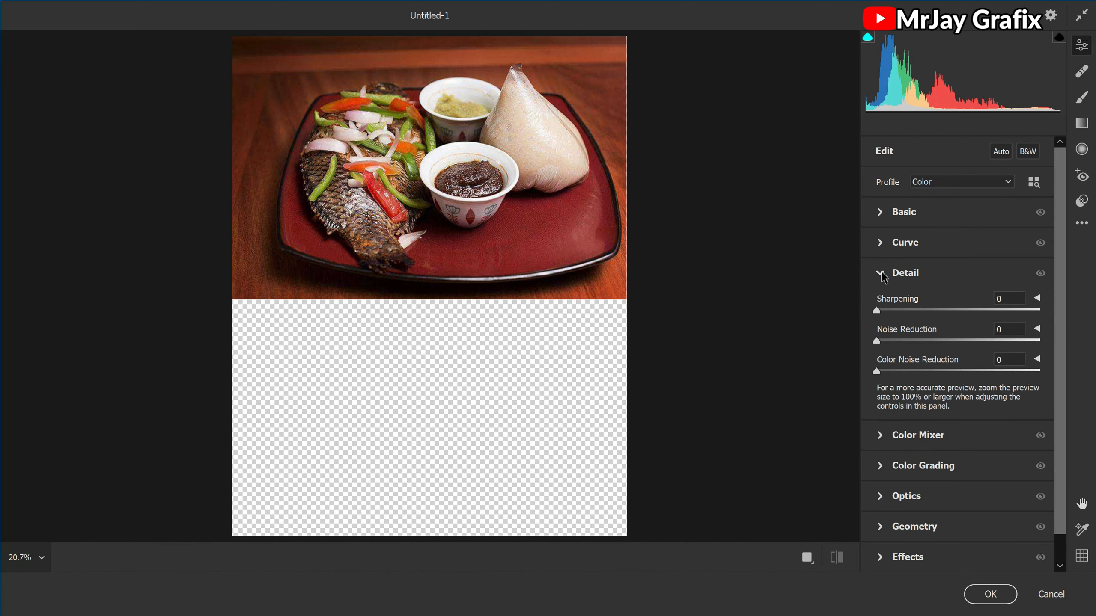
pyautogui.click(880, 273)
pyautogui.click(880, 212)
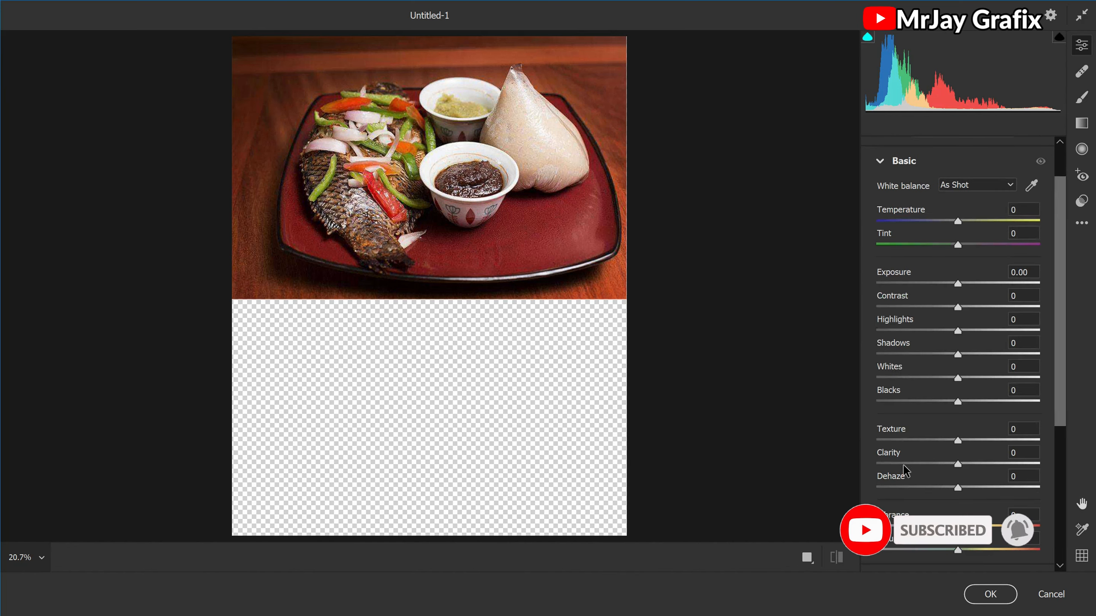
pyautogui.moveTo(958, 465); pyautogui.dragTo(918, 473)
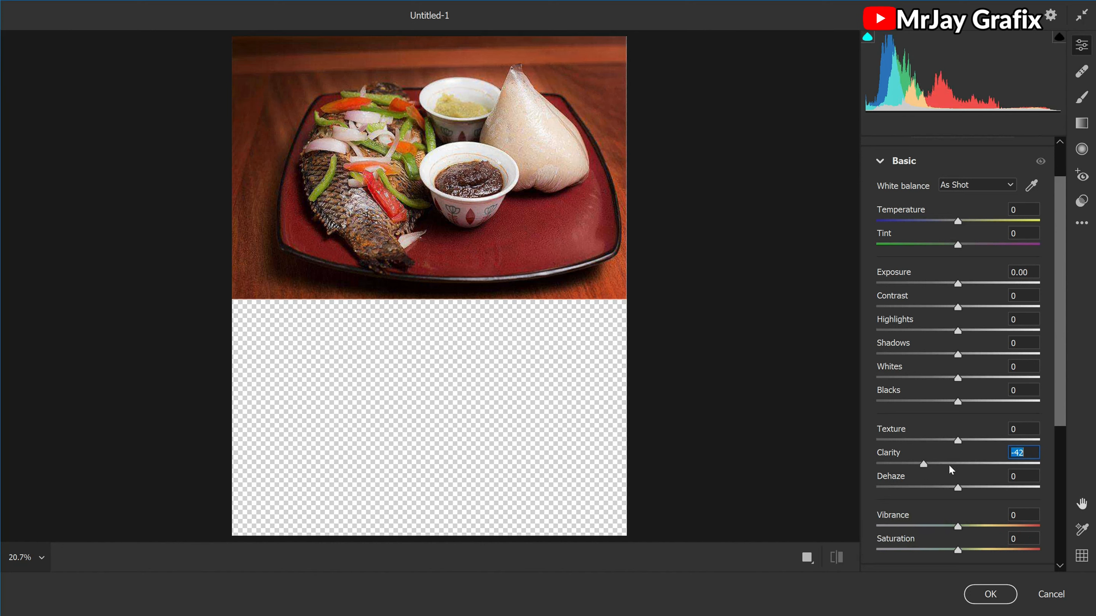
pyautogui.click(966, 465)
pyautogui.press('Up')
pyautogui.press('Up')
pyautogui.press('Up')
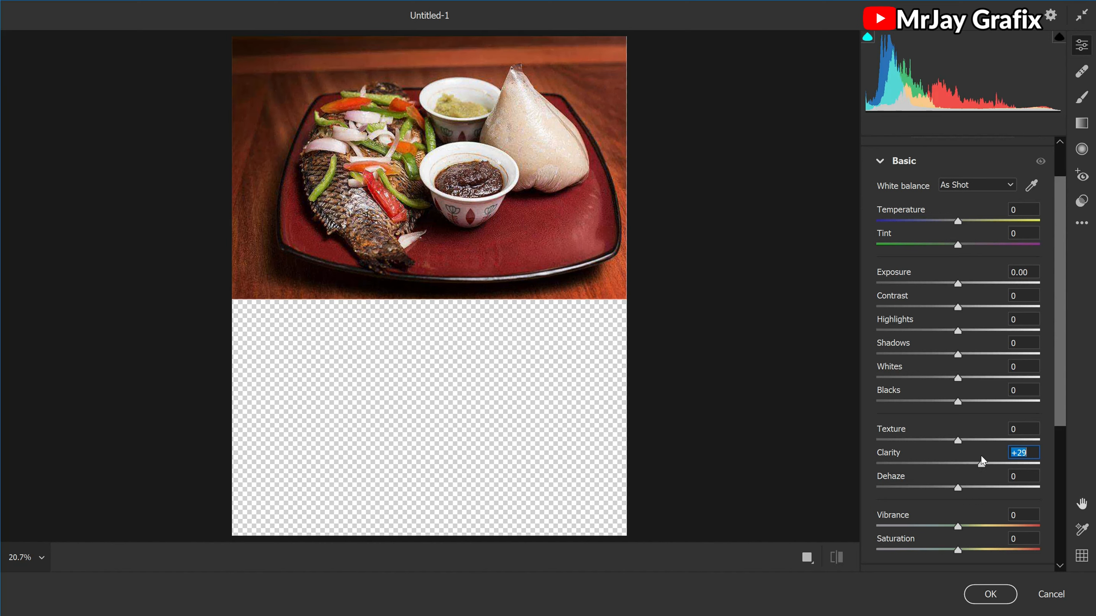
pyautogui.moveTo(981, 462); pyautogui.dragTo(964, 463)
pyautogui.moveTo(891, 298)
pyautogui.mouseDown()
pyautogui.moveTo(913, 301)
pyautogui.moveTo(900, 306)
pyautogui.moveTo(889, 278)
pyautogui.mouseUp()
pyautogui.click(888, 278)
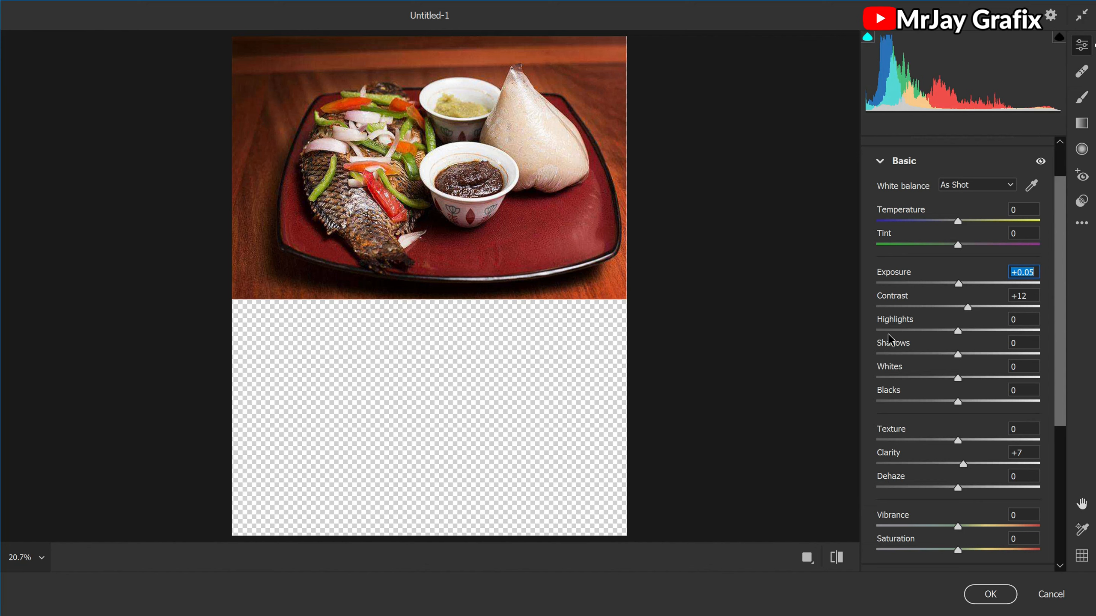
# - Sharpen the food photo, darken its edges with a negative vignette and apply the filter
pyautogui.click(880, 162)
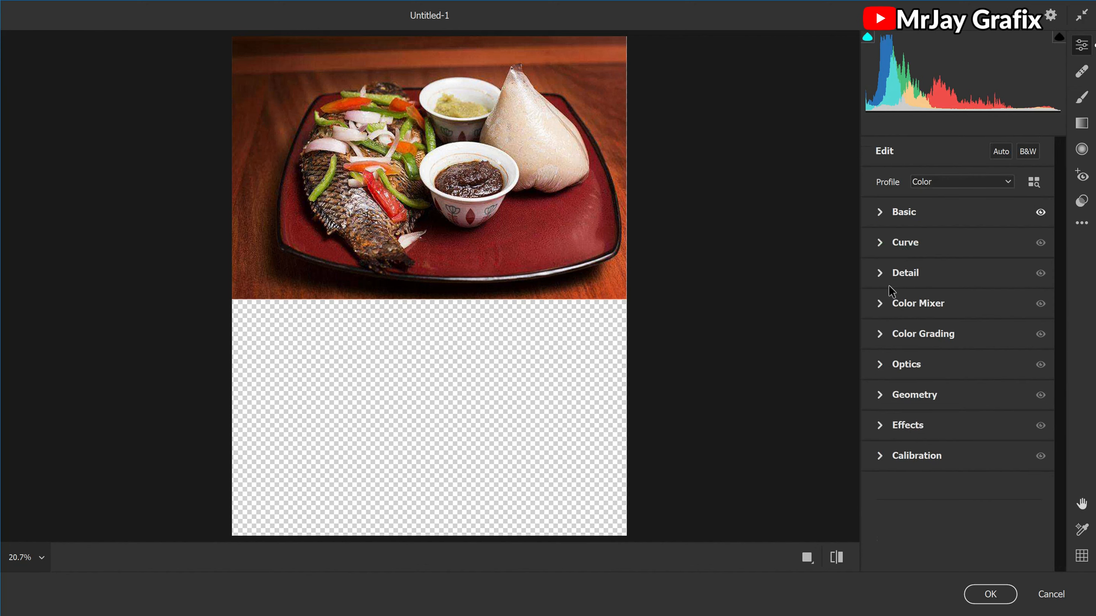
pyautogui.click(880, 272)
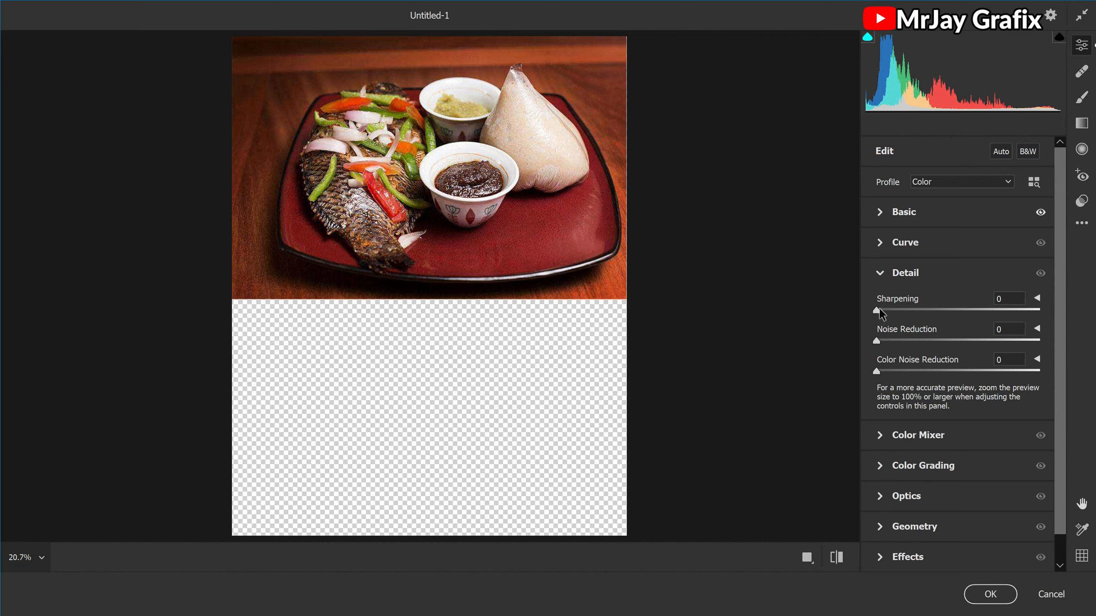
pyautogui.moveTo(887, 304); pyautogui.dragTo(924, 288)
pyautogui.click(881, 558)
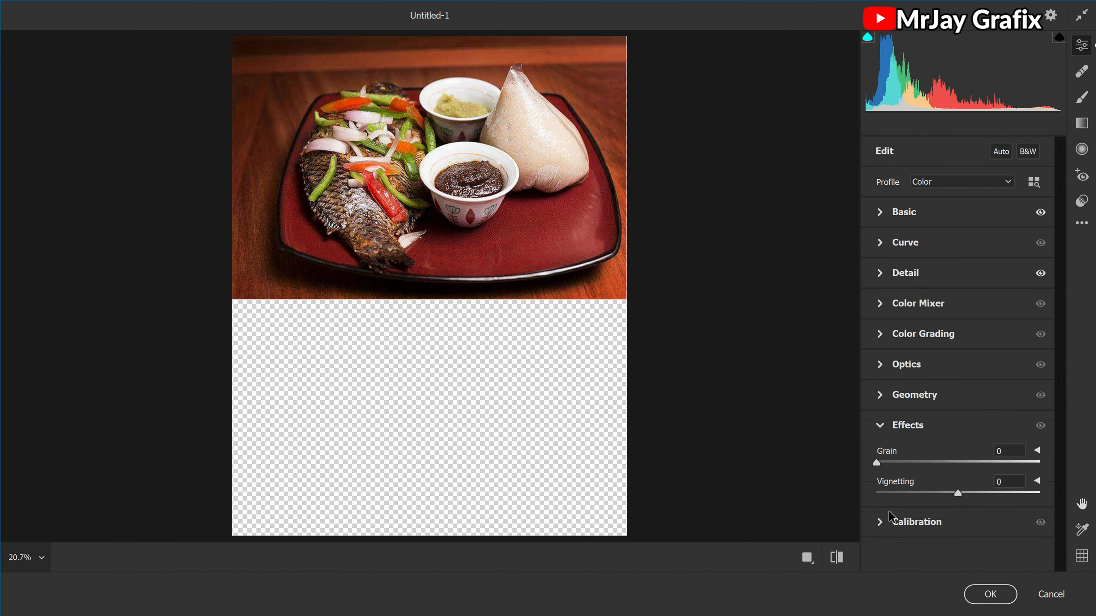
pyautogui.moveTo(893, 484); pyautogui.dragTo(845, 507)
pyautogui.click(983, 594)
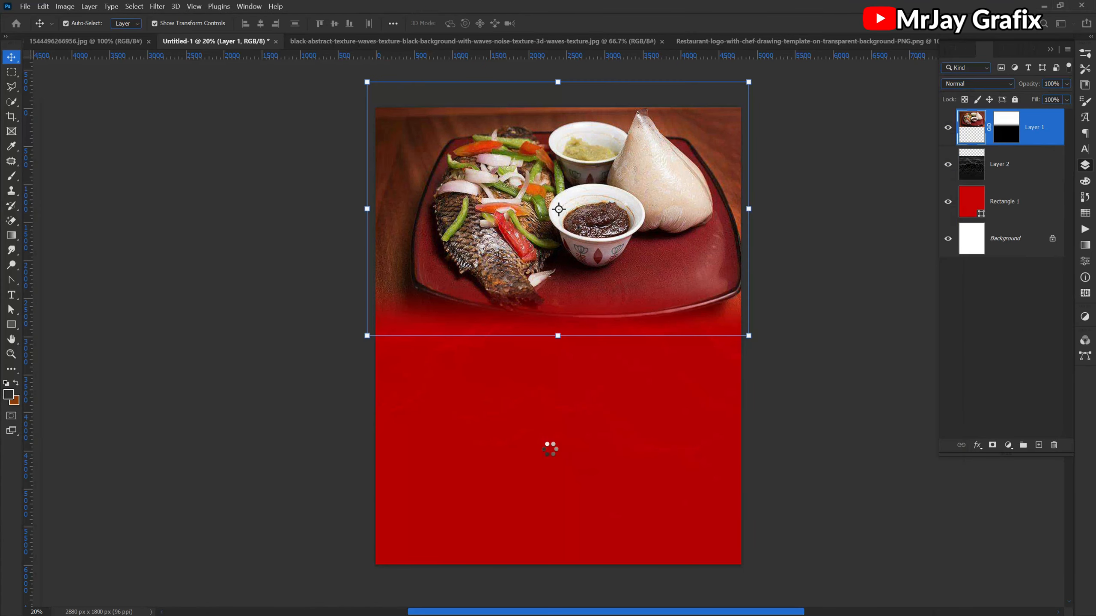
# - Compare the filtered dish photo with the flyer, select its layer and undo the Camera Raw adjustments
pyautogui.click(272, 441)
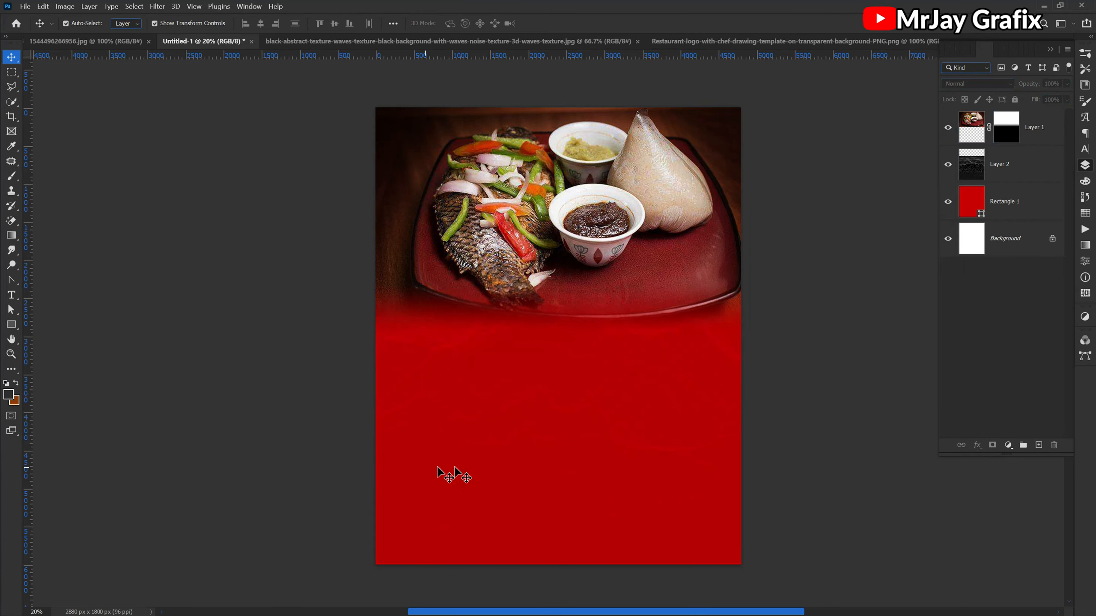
pyautogui.scroll(1, 535, 355)
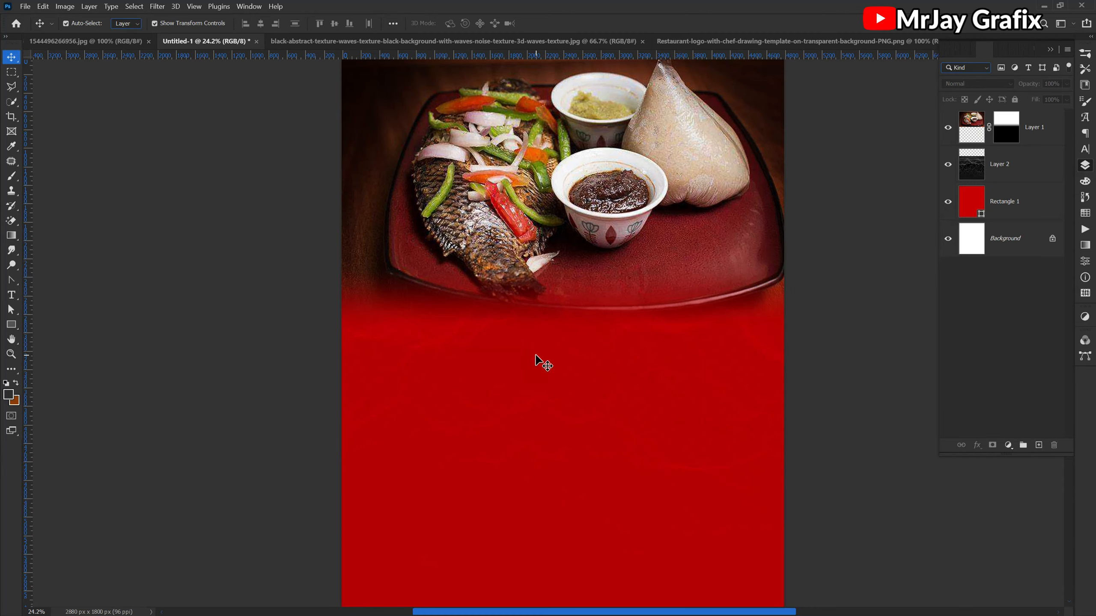
pyautogui.scroll(-1, 535, 354)
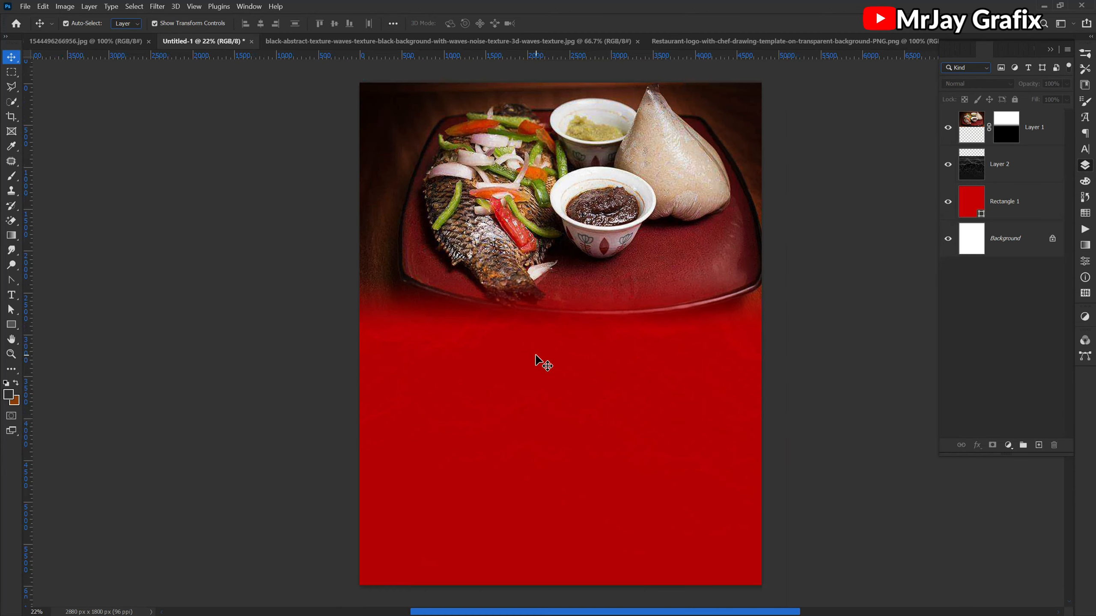
pyautogui.click(494, 272)
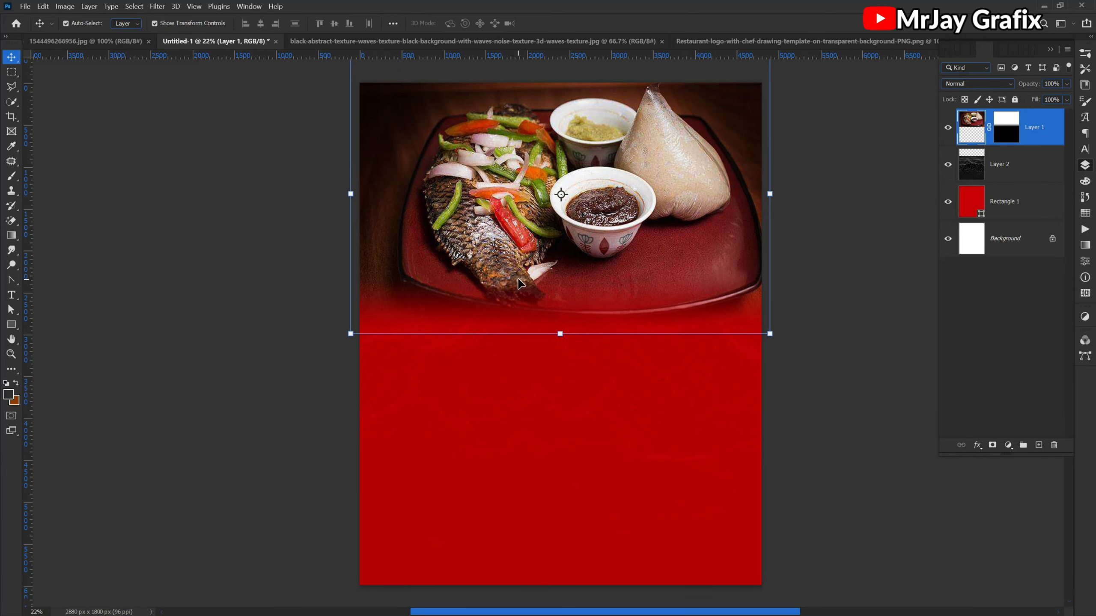
pyautogui.hotkey('ctrl', 'z')
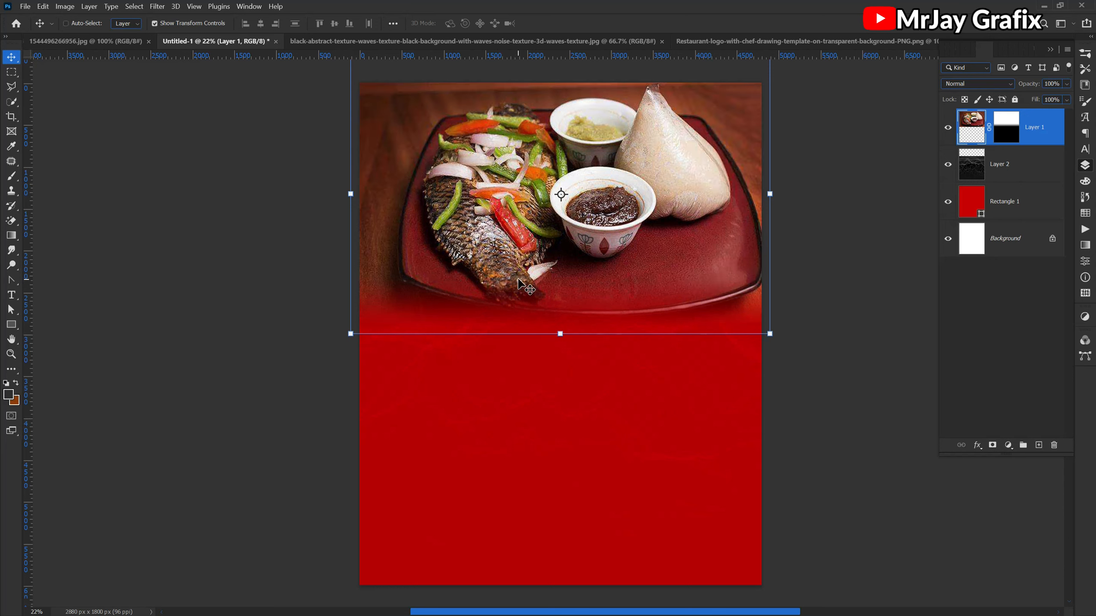
# - Apply the Camera Raw Filter to the food photo layer with Clarity +28 and Sharpening 27
pyautogui.click(152, 9)
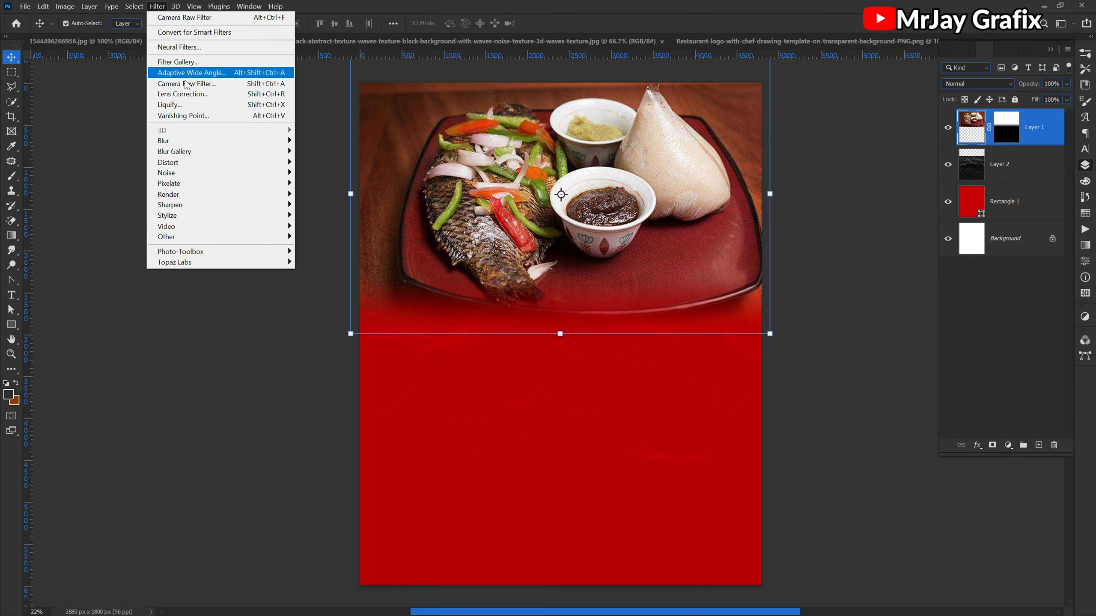
pyautogui.click(185, 83)
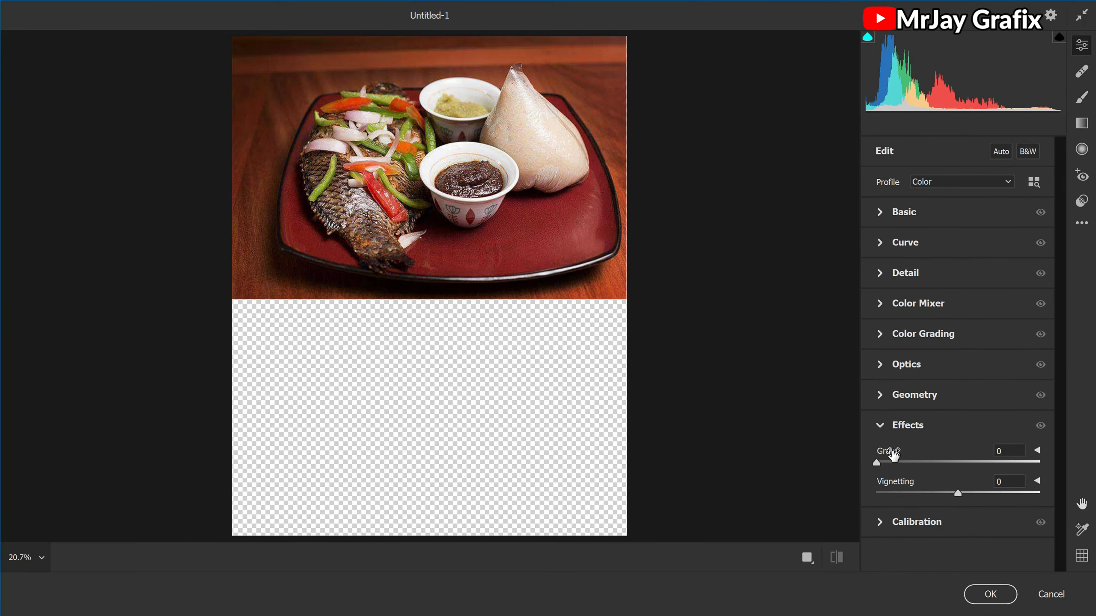
pyautogui.click(880, 212)
pyautogui.moveTo(888, 451); pyautogui.dragTo(912, 447)
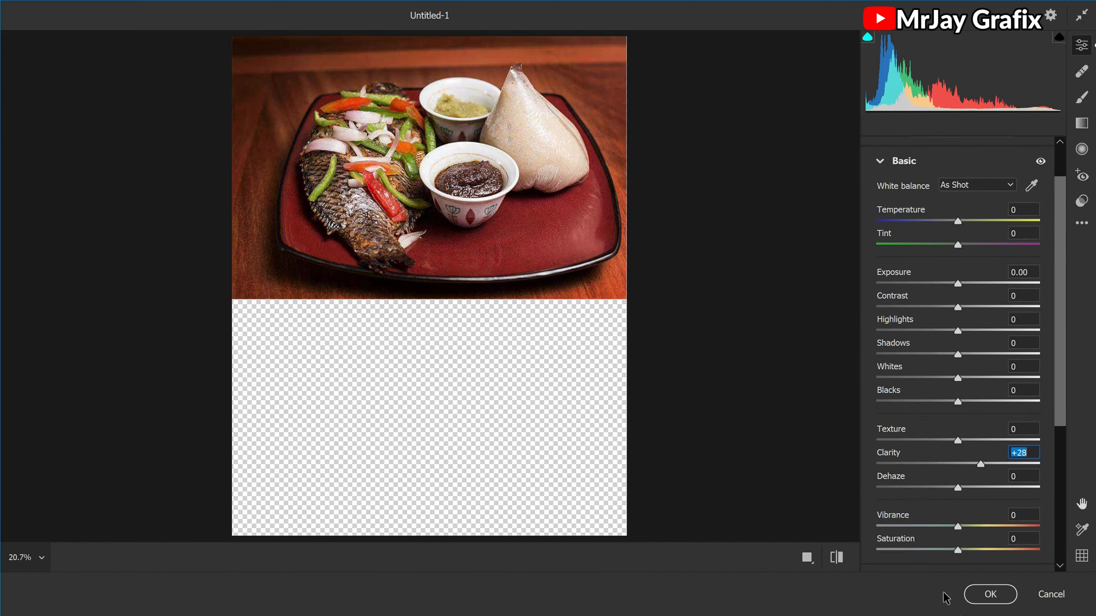
pyautogui.click(880, 162)
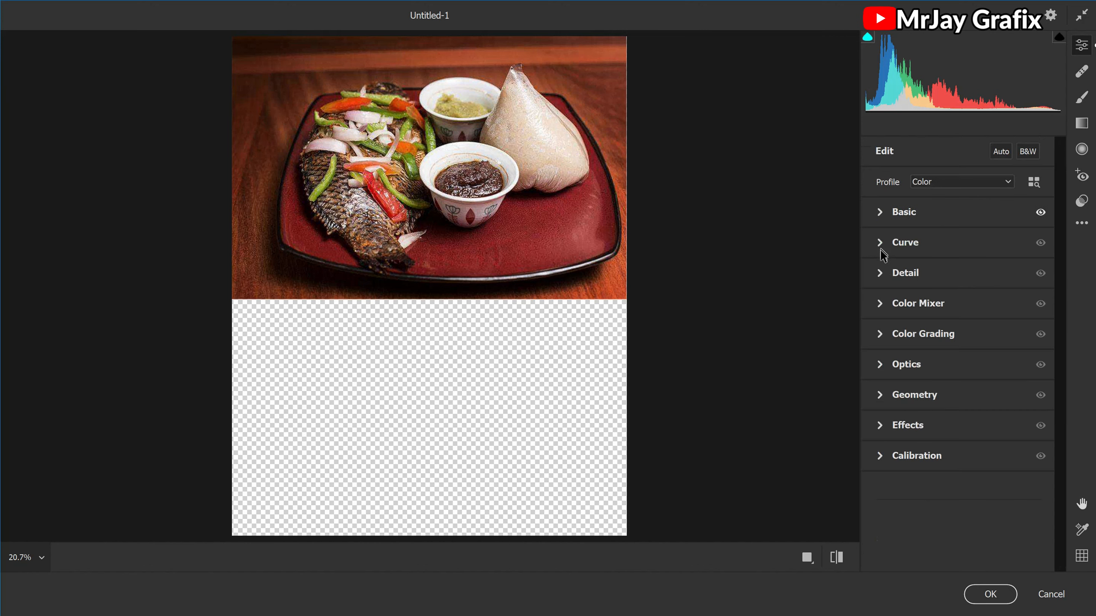
pyautogui.click(880, 276)
pyautogui.moveTo(882, 308); pyautogui.dragTo(911, 310)
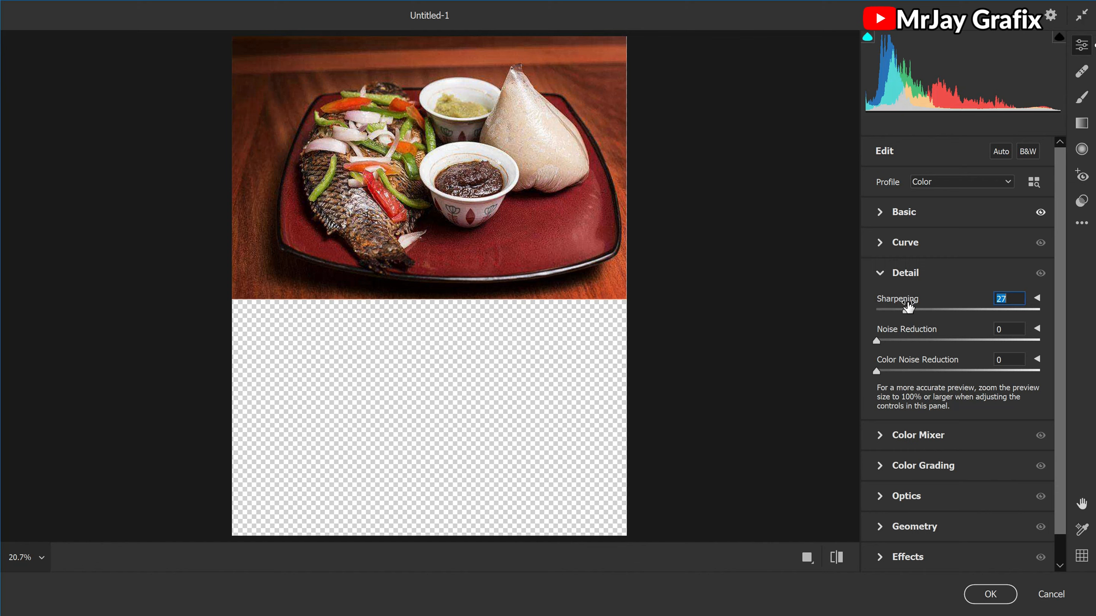
pyautogui.click(976, 602)
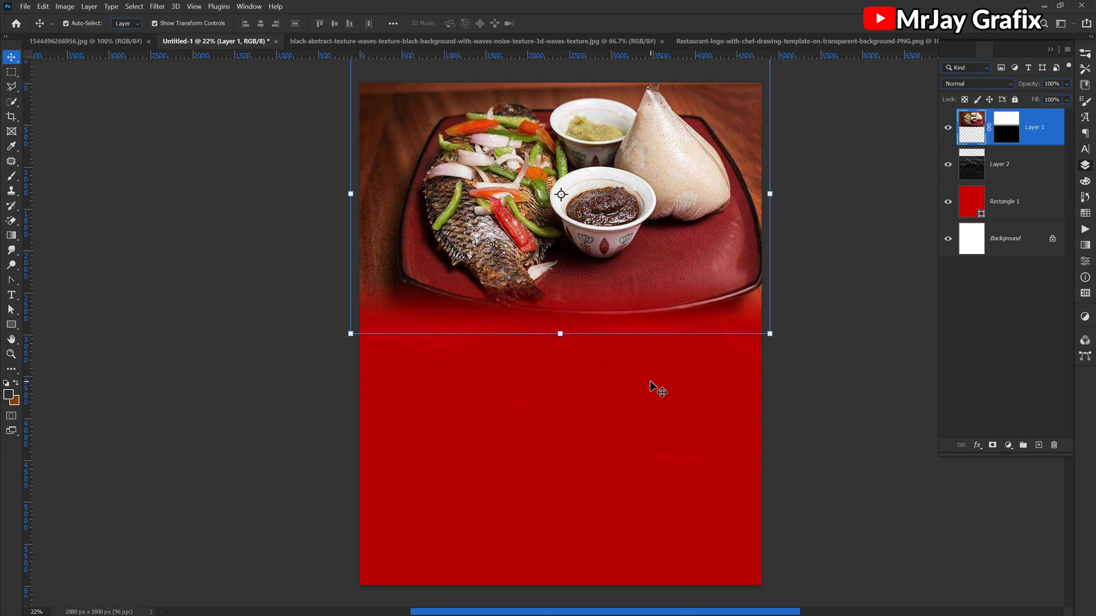
# - Disable the food photo layer's mask so its lower edge is no longer faded
pyautogui.click(303, 394)
pyautogui.click(494, 282)
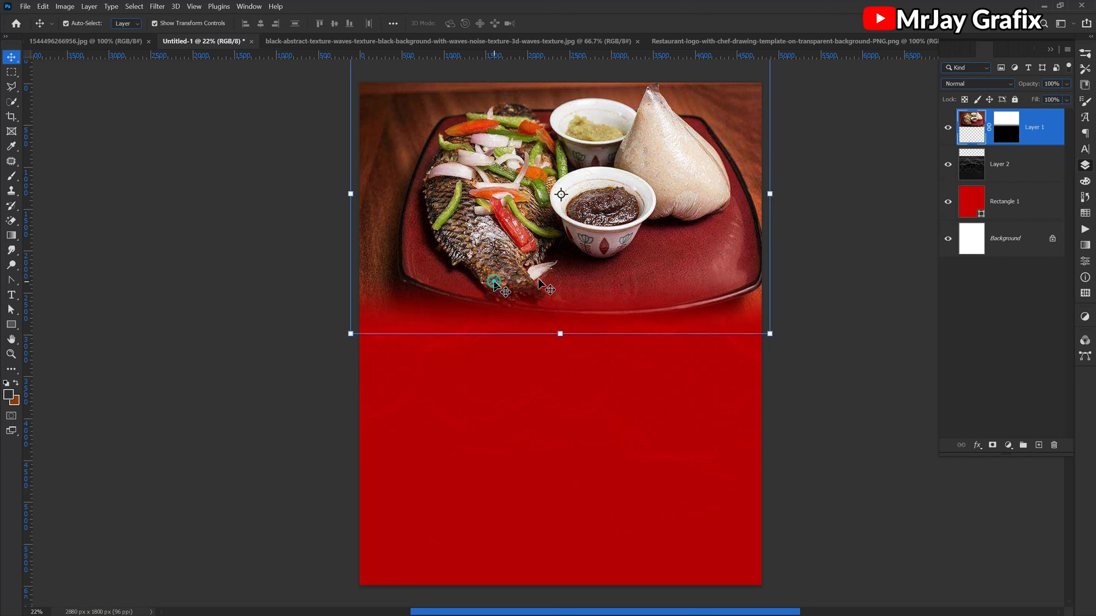
pyautogui.rightClick(1005, 130)
pyautogui.click(1005, 134)
pyautogui.click(330, 395)
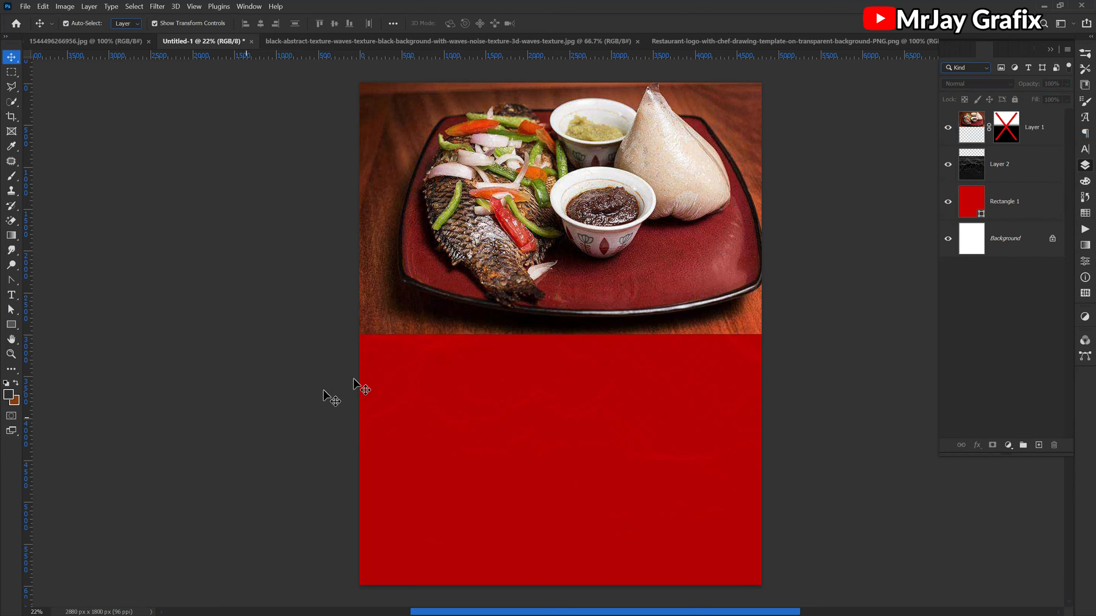
pyautogui.click(467, 329)
pyautogui.click(304, 384)
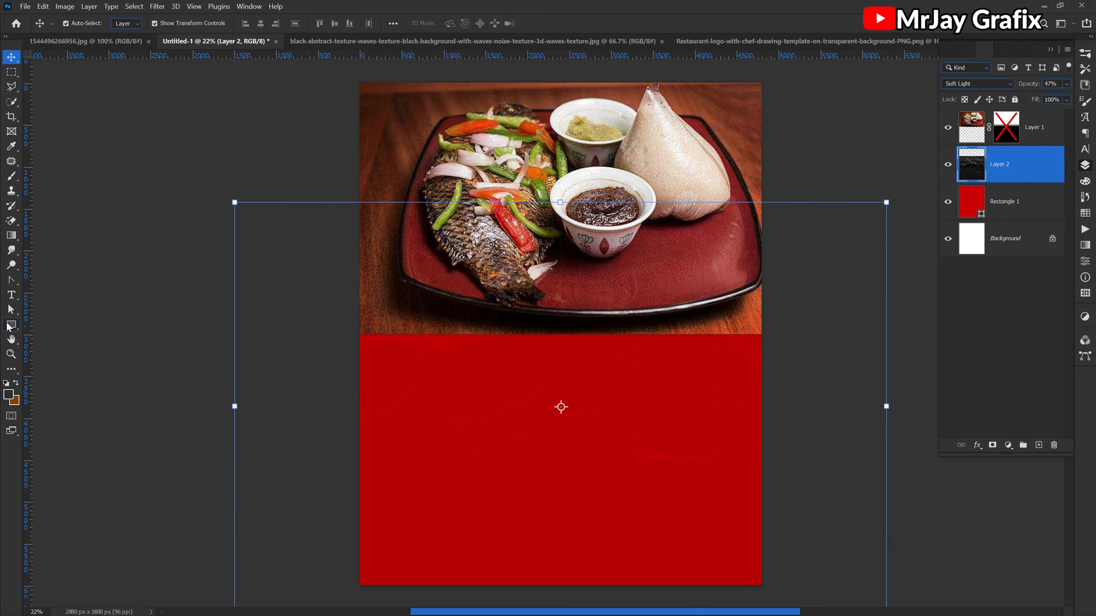
# - Draw a white ellipse without a stroke, a circle about 1518 px across, over the flyer's left edge where the photo meets the red
pyautogui.click(9, 326)
pyautogui.click(50, 348)
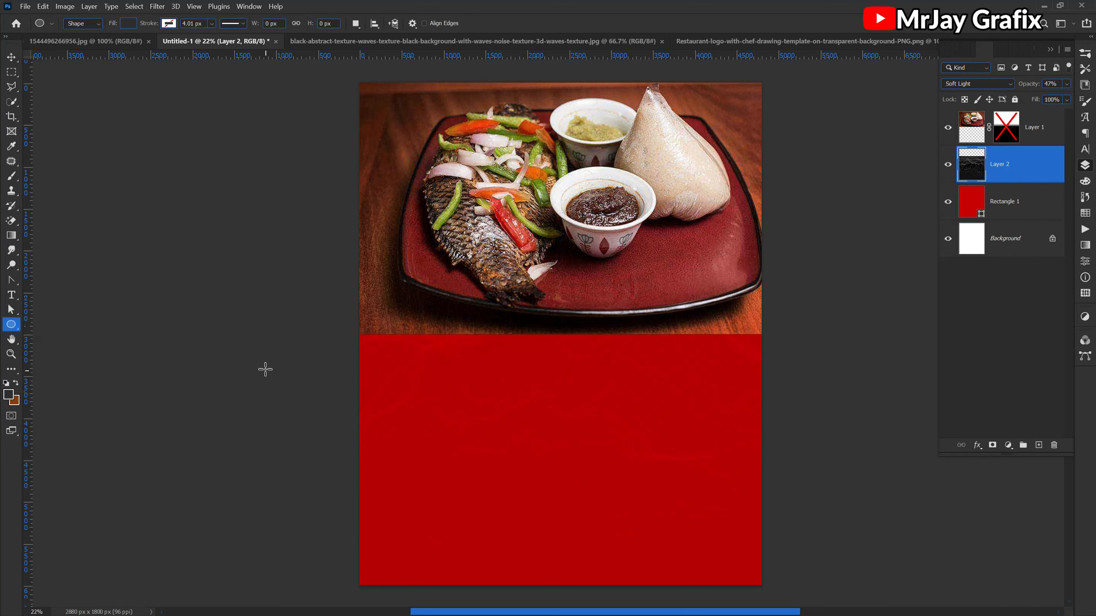
pyautogui.click(127, 23)
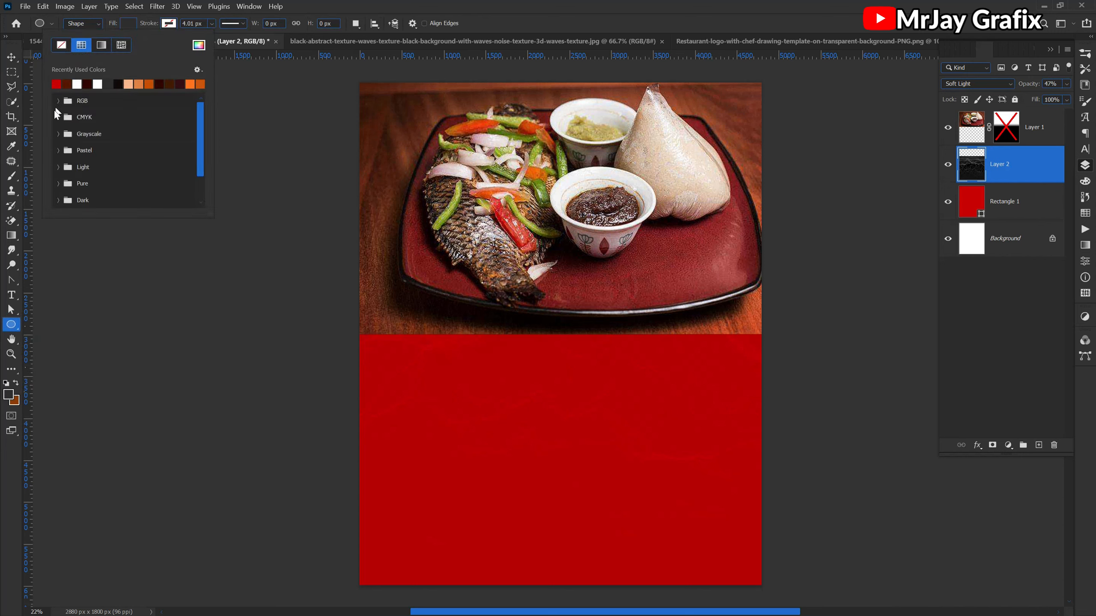
pyautogui.click(78, 84)
pyautogui.press('Return')
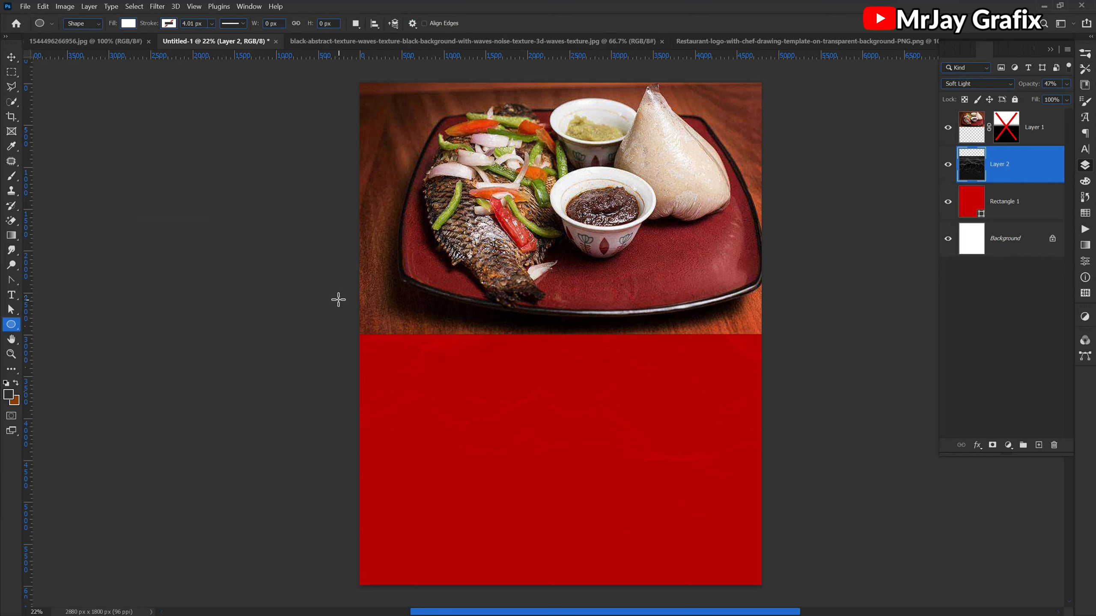
pyautogui.moveTo(335, 293); pyautogui.dragTo(664, 420)
# - Move the white circle's layer above the food photo layer
pyautogui.click(12, 58)
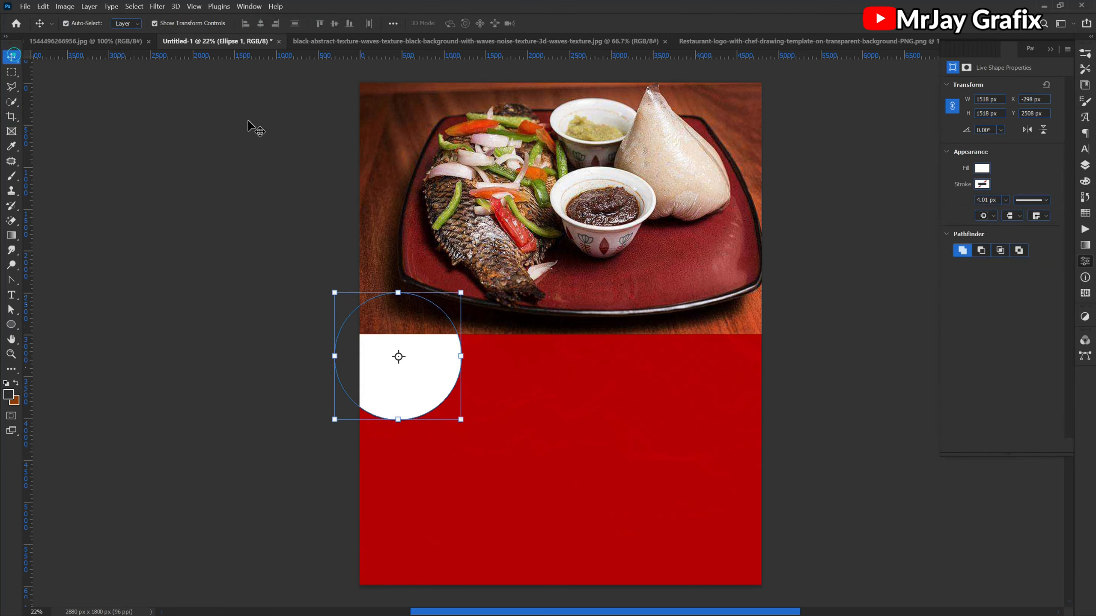
pyautogui.click(1086, 166)
pyautogui.moveTo(1038, 160); pyautogui.dragTo(1032, 123)
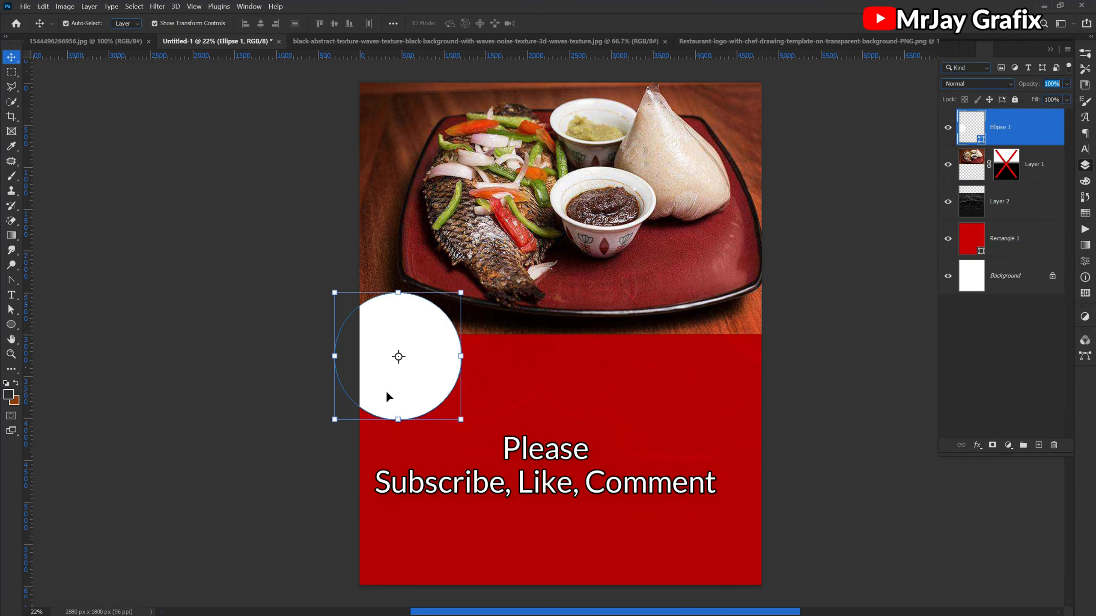
# - Shift the white circle up and inward over the photo's lower-left corner, enlarge it slightly and apply the transform
pyautogui.moveTo(409, 381)
pyautogui.mouseDown()
pyautogui.moveTo(424, 384)
pyautogui.moveTo(420, 369)
pyautogui.mouseUp()
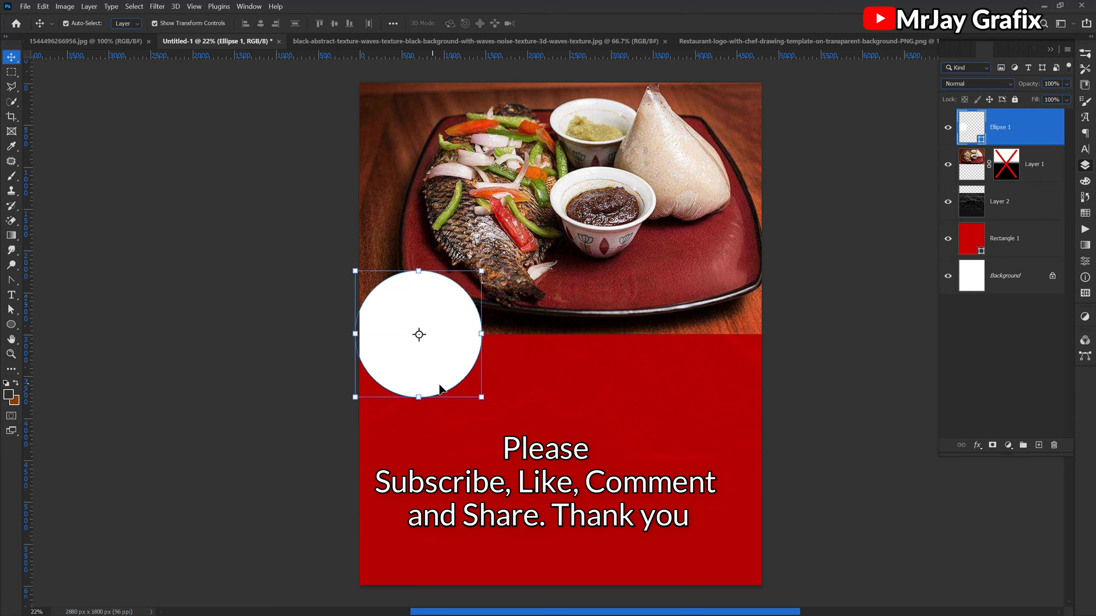
pyautogui.moveTo(481, 396); pyautogui.dragTo(504, 411)
pyautogui.doubleClick(391, 367)
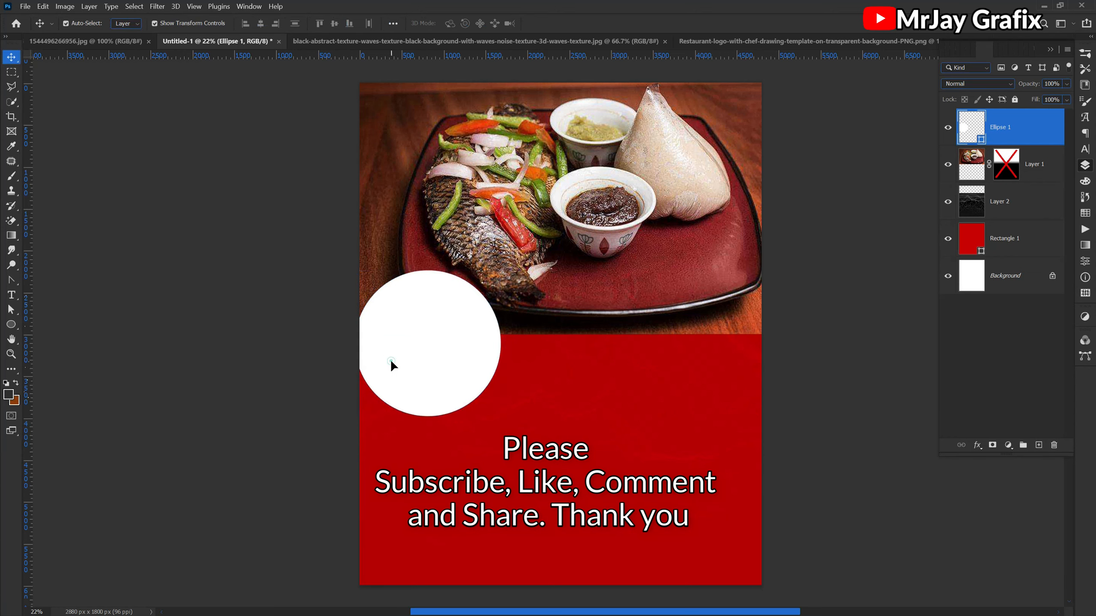
# - Shrink the white circle to about 93%, keep it lower over the photo's lower-left corner, and apply the transform
pyautogui.moveTo(396, 372); pyautogui.dragTo(394, 368)
pyautogui.moveTo(423, 270); pyautogui.dragTo(401, 316)
pyautogui.moveTo(473, 373)
pyautogui.mouseDown()
pyautogui.moveTo(487, 366)
pyautogui.moveTo(477, 366)
pyautogui.mouseUp()
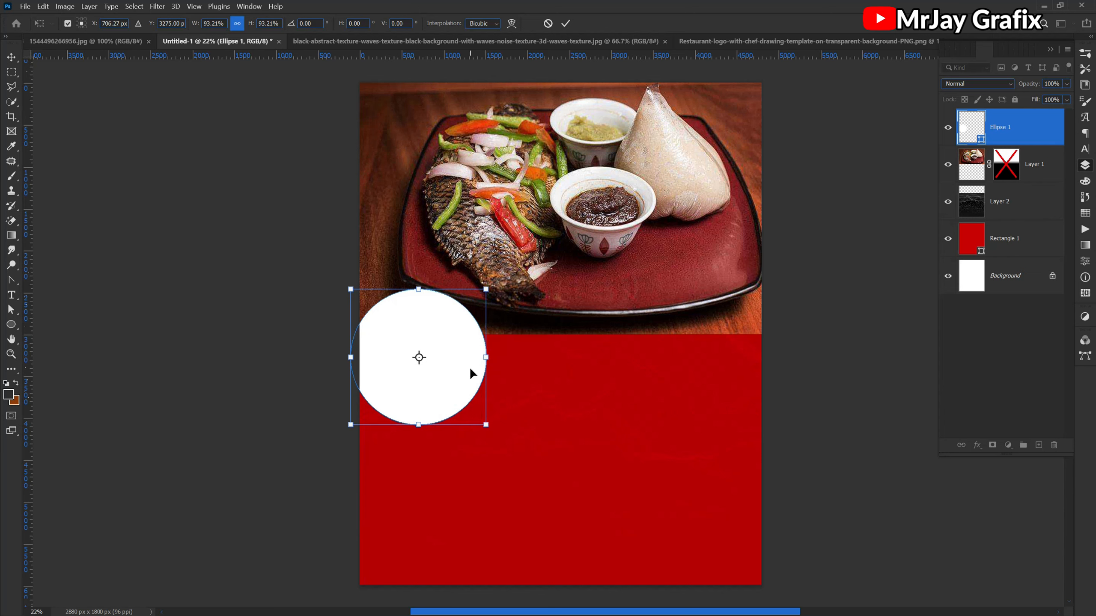
pyautogui.click(284, 379)
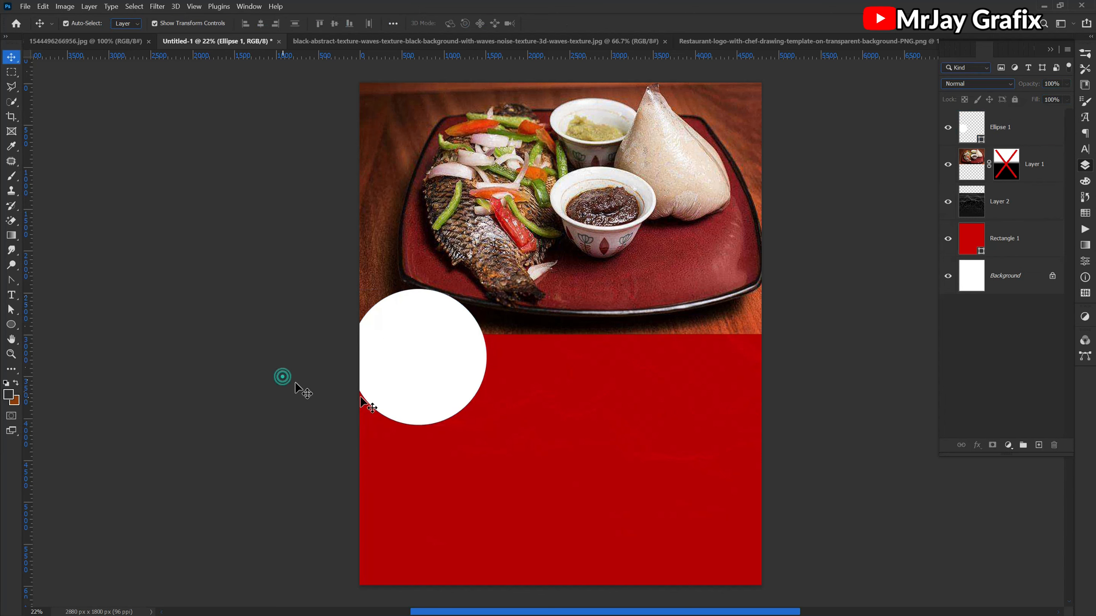
pyautogui.click(427, 391)
pyautogui.click(306, 409)
pyautogui.click(428, 372)
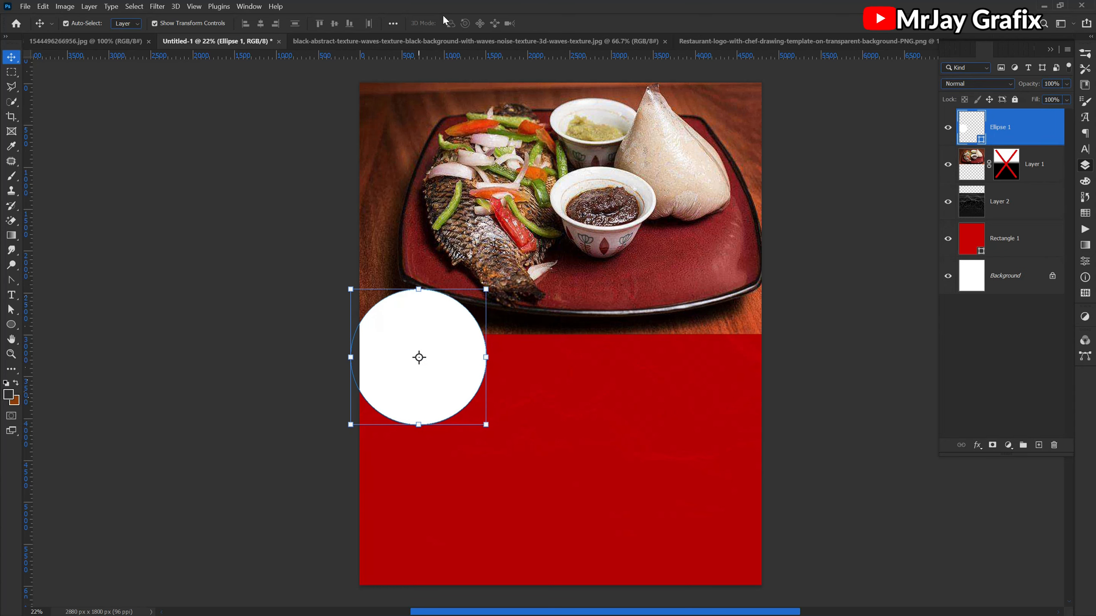
# - Close the black wave texture document and bring up the chef restaurant logo document
pyautogui.click(449, 43)
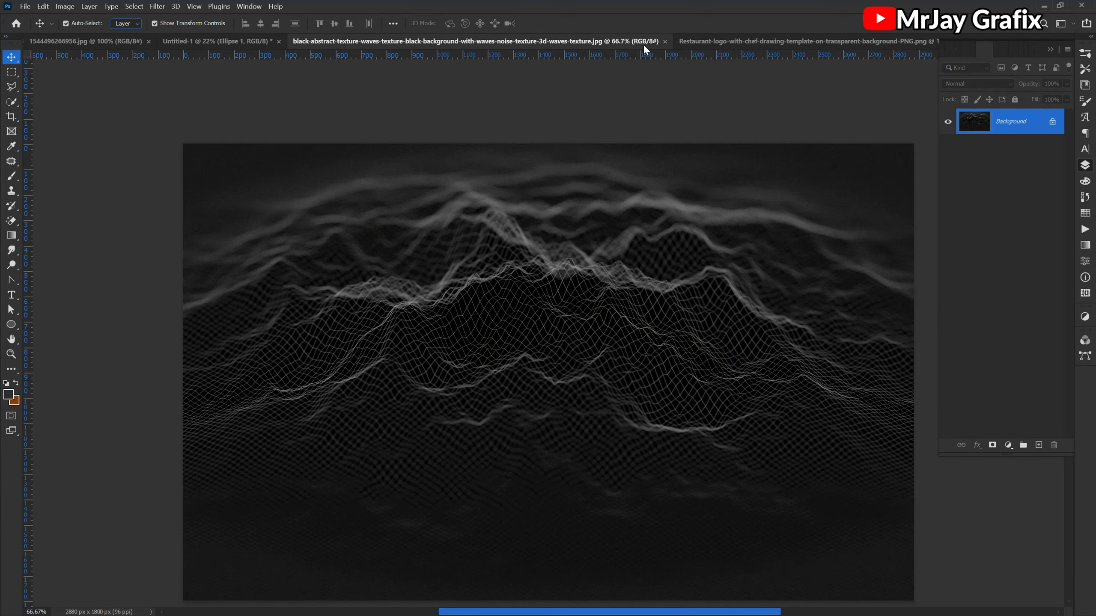
pyautogui.click(664, 42)
pyautogui.click(505, 42)
pyautogui.scroll(3, 550, 329)
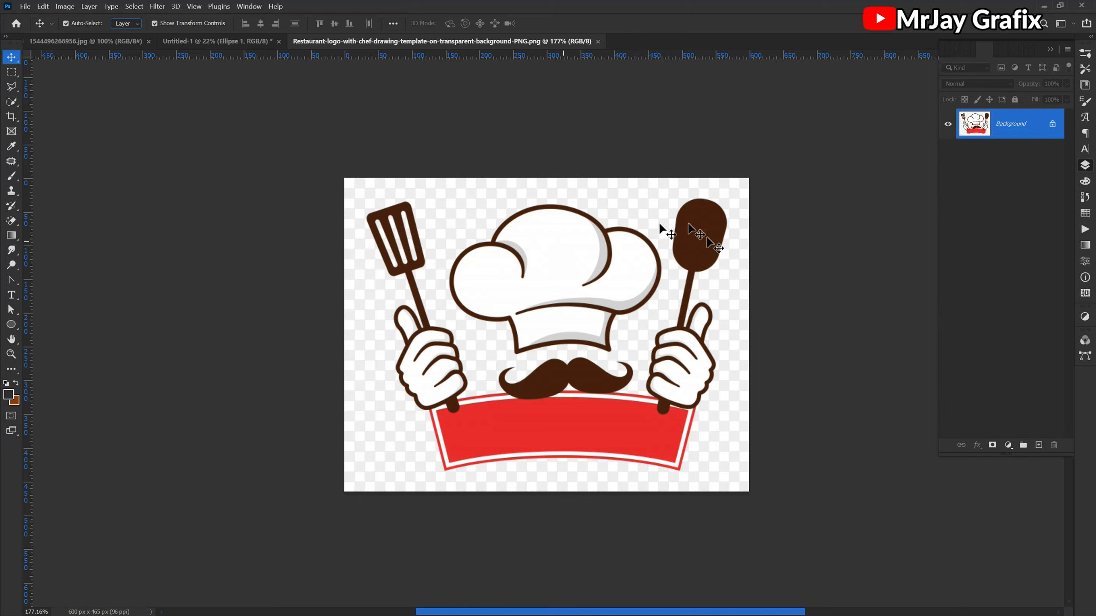
# - Unlock the chef logo's background layer and remove its checkerboard background with the Magic Eraser
pyautogui.click(1053, 125)
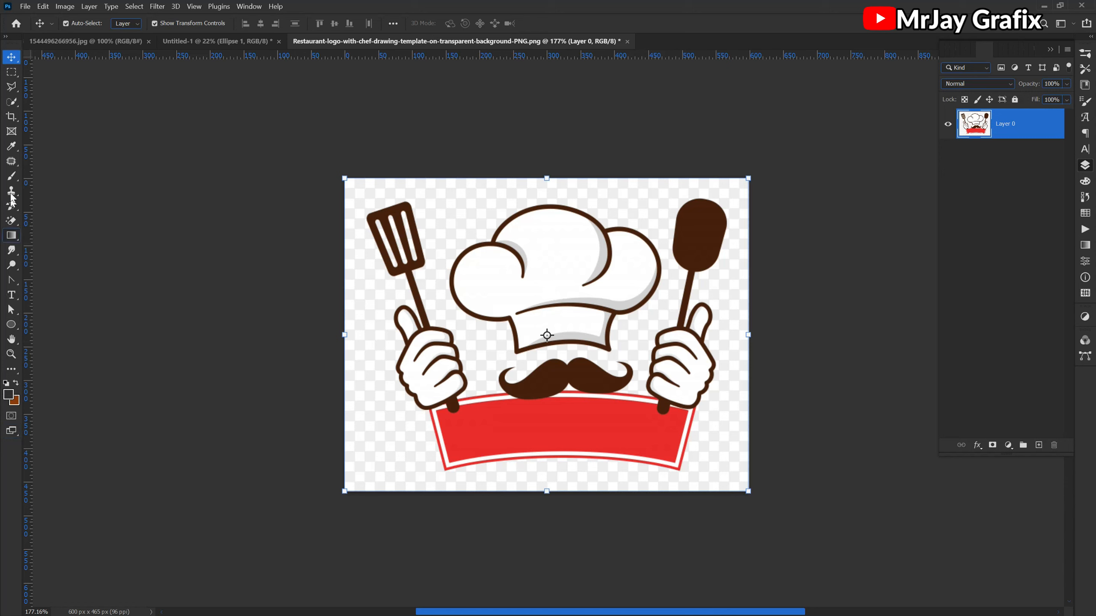
pyautogui.moveTo(11, 224); pyautogui.dragTo(41, 243)
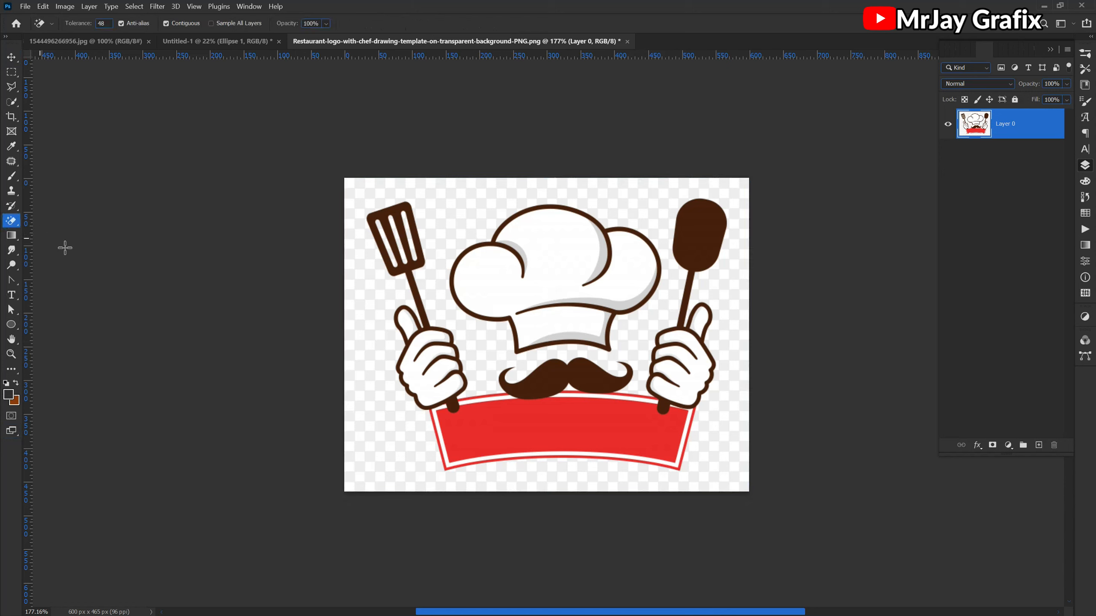
pyautogui.click(362, 182)
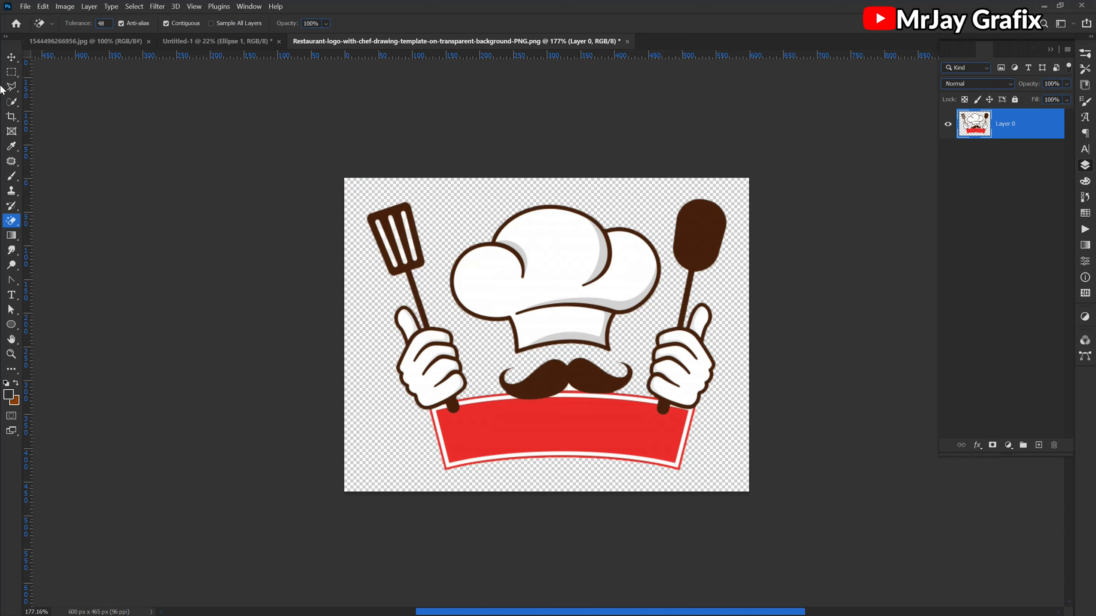
# - Bring the cut-out chef logo into the Untitled-1 flyer document, placing it over the white circle
pyautogui.click(11, 57)
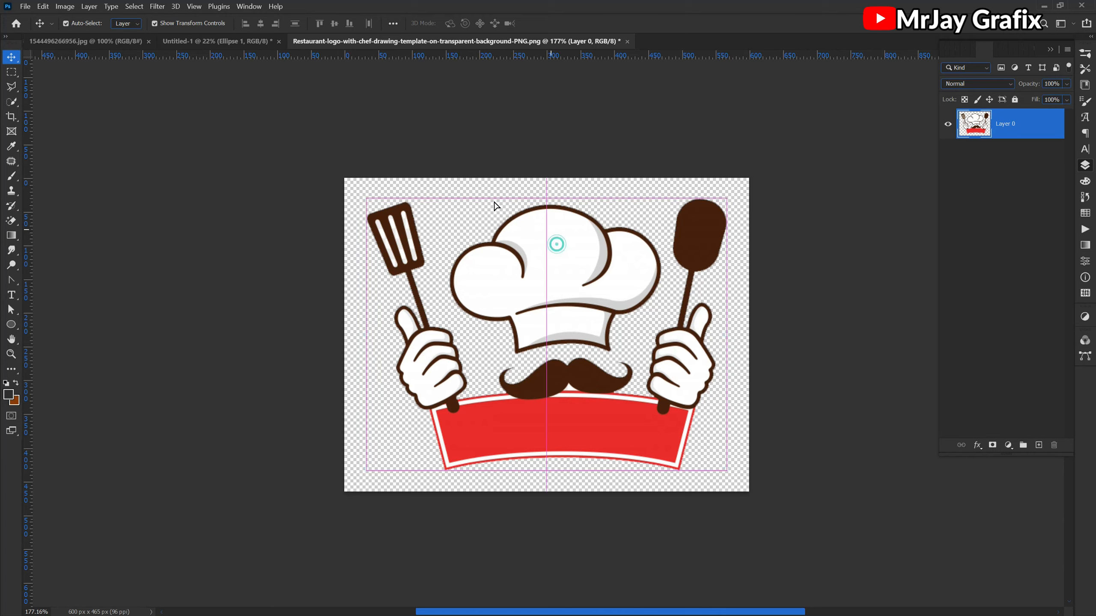
pyautogui.click(175, 41)
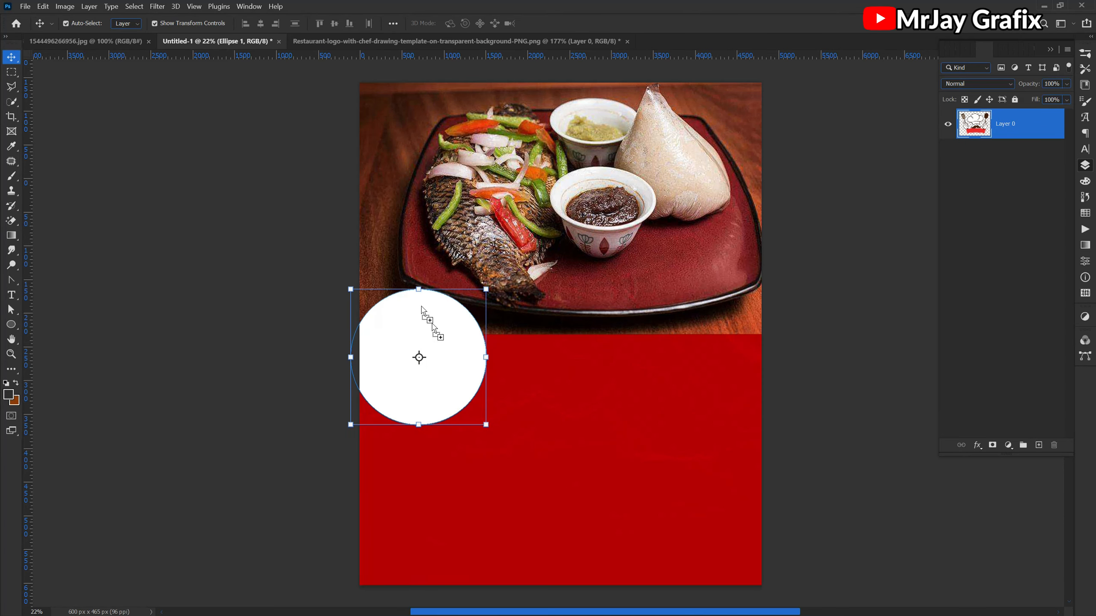
pyautogui.hotkey('ctrl', 'v')
pyautogui.hotkey('ctrl', 't')
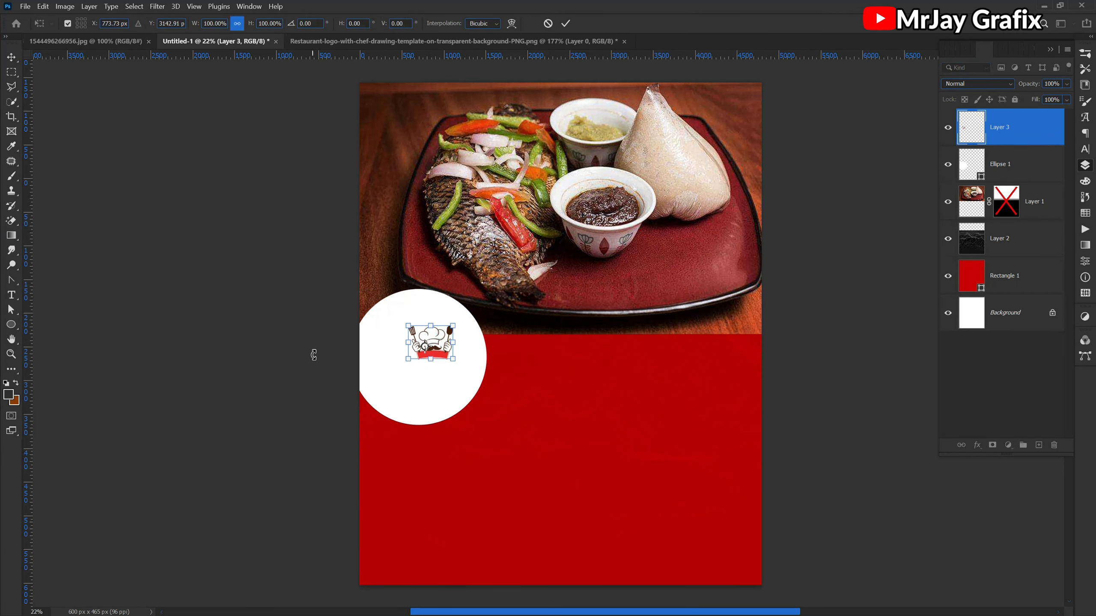
pyautogui.click(565, 24)
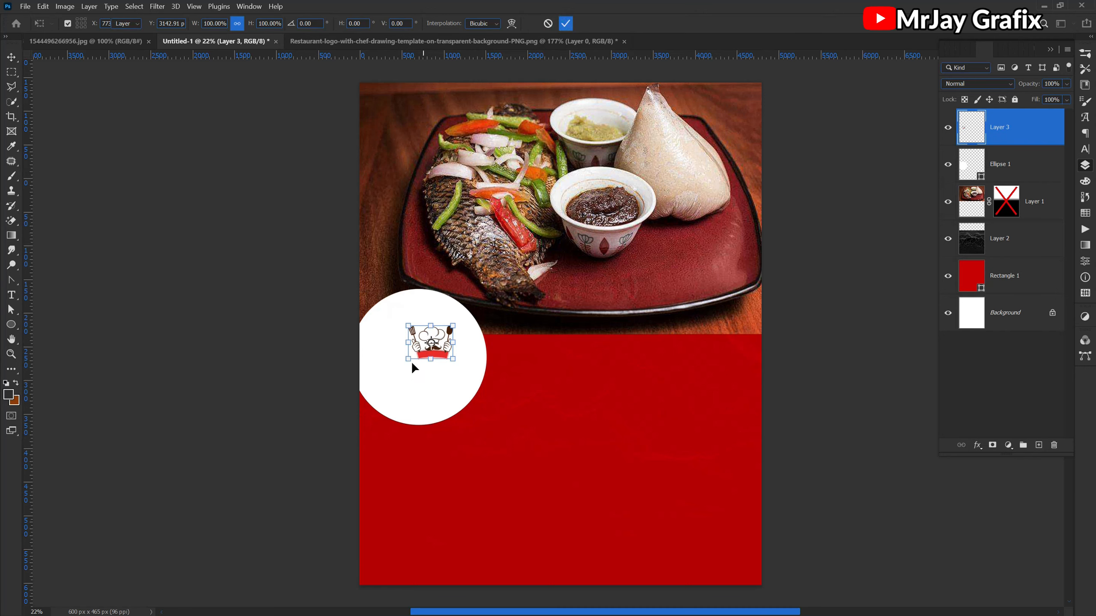
# - Enlarge the chef logo proportionally to about 191% inside the white circle and apply the transform
pyautogui.moveTo(408, 359); pyautogui.dragTo(374, 401)
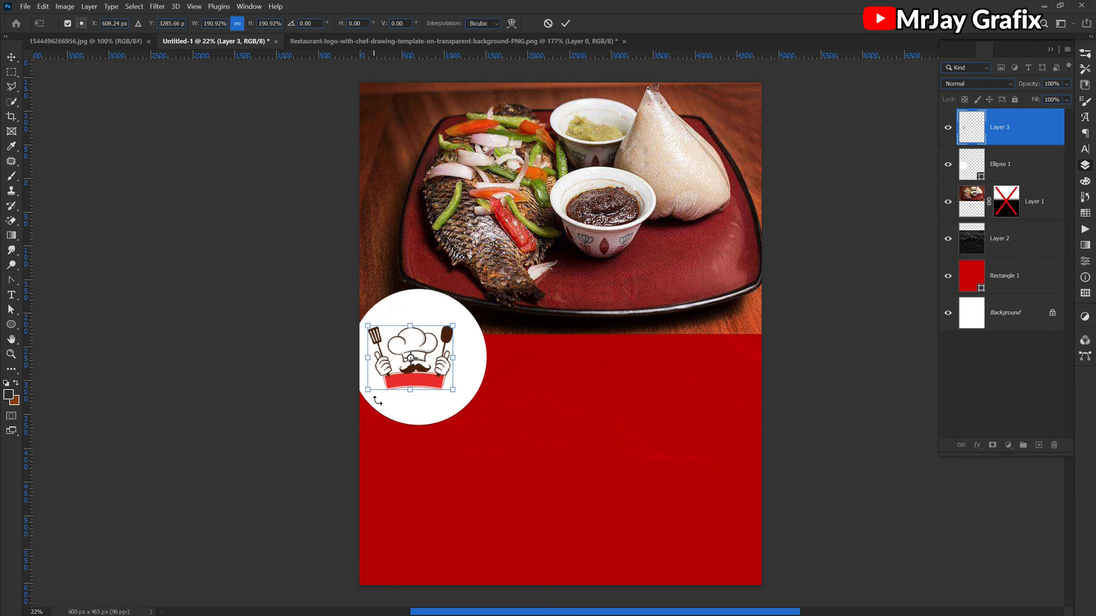
pyautogui.scroll(3, 352, 358)
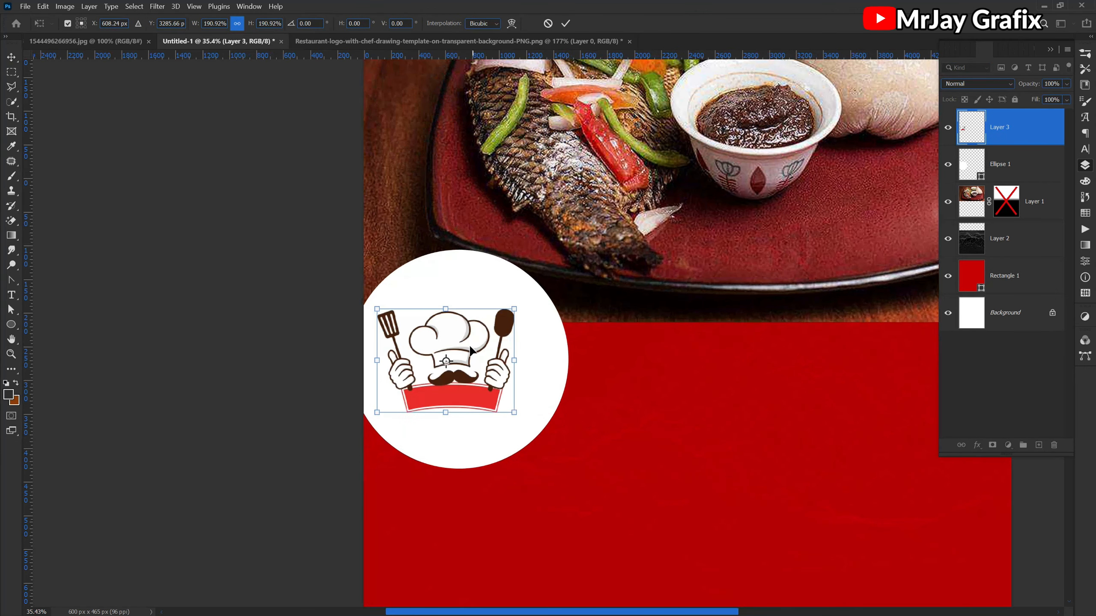
pyautogui.press('Return')
# - Center the chef logo in the white circle, scale it up by about 111% and apply the transform
pyautogui.moveTo(446, 344); pyautogui.dragTo(457, 336)
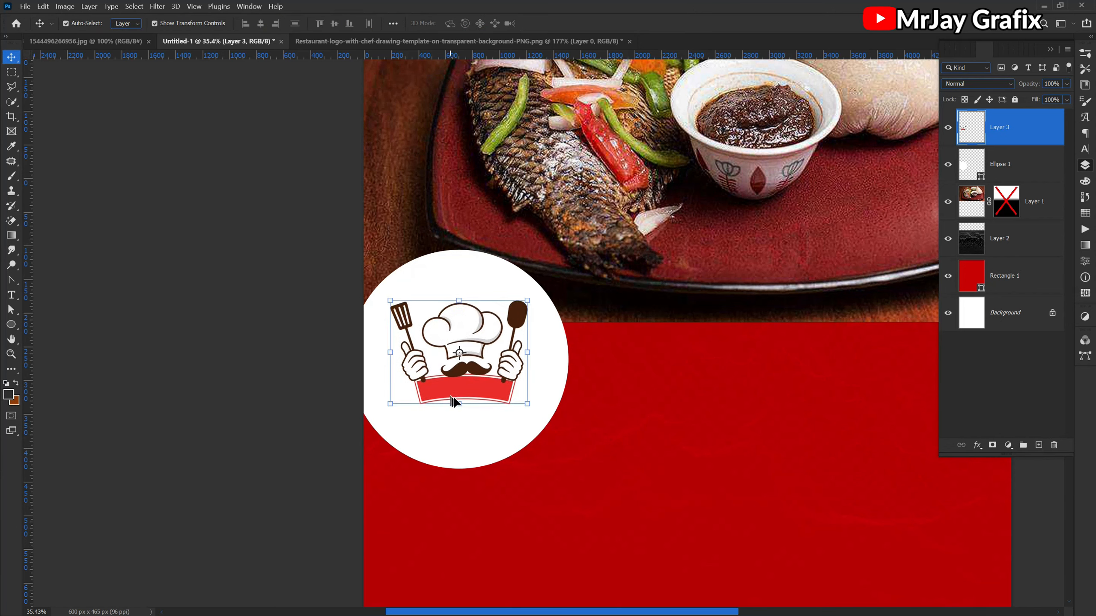
pyautogui.moveTo(459, 407); pyautogui.dragTo(463, 415)
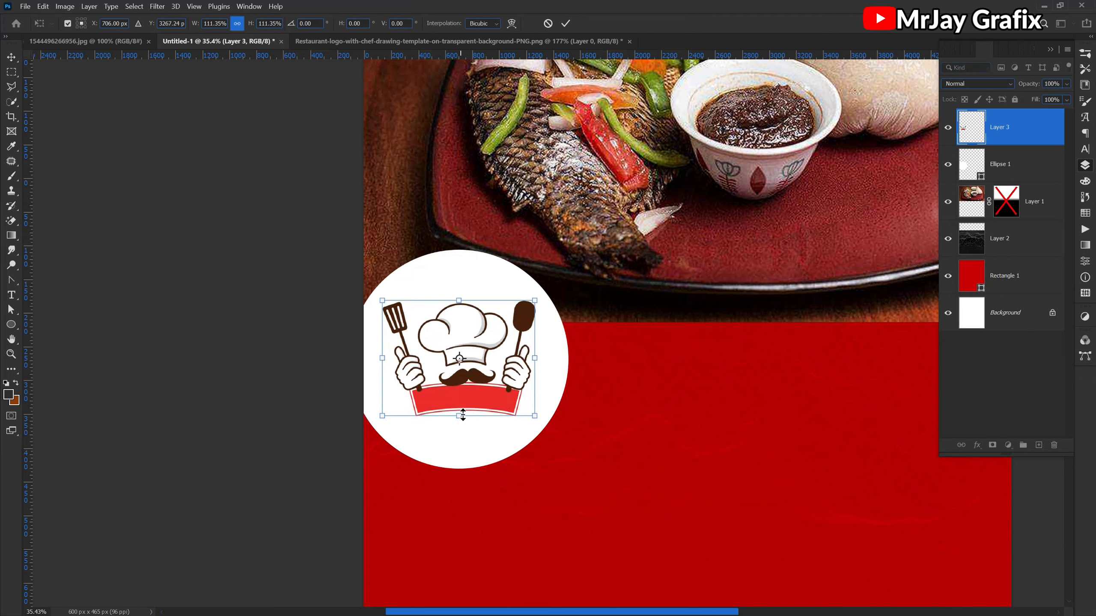
pyautogui.click(219, 366)
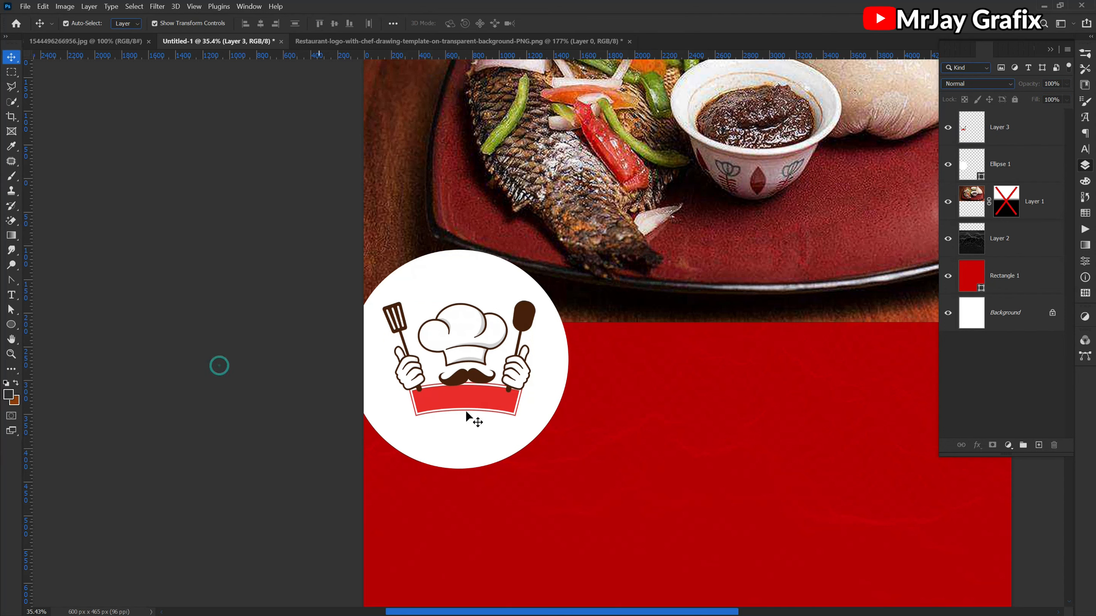
# - Add a Stroke layer effect to the white circle, keeping the circle in view beside the dialog
pyautogui.click(474, 441)
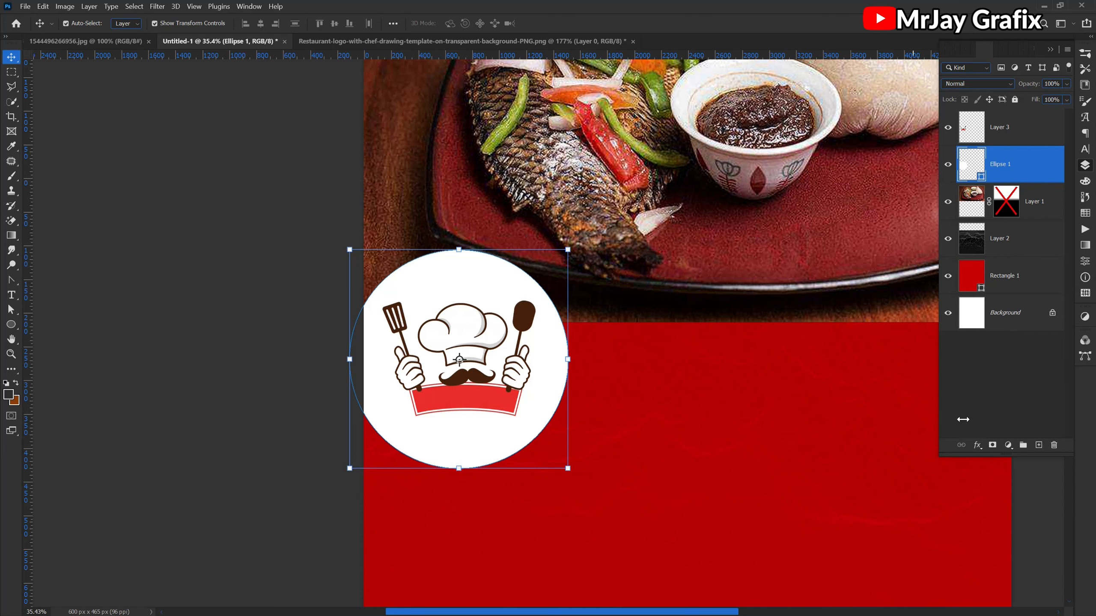
pyautogui.click(976, 445)
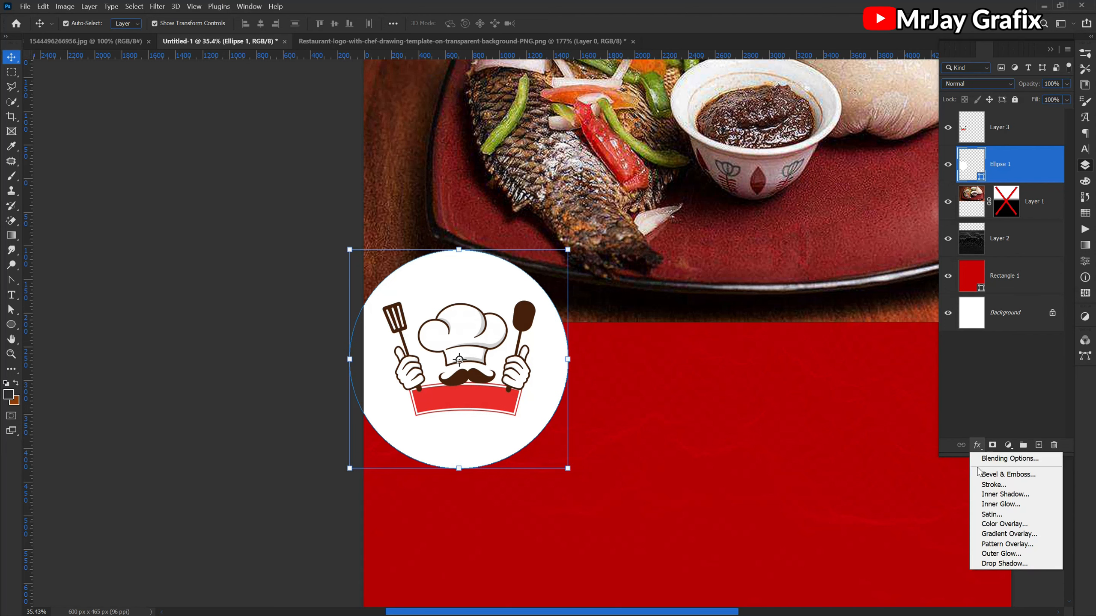
pyautogui.click(987, 488)
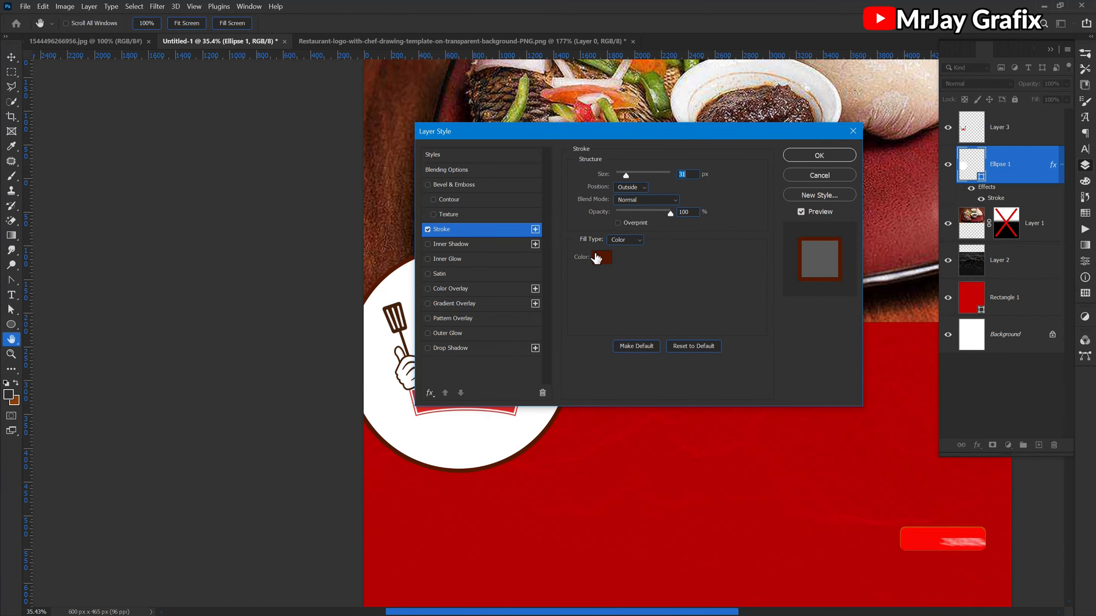
pyautogui.moveTo(565, 136); pyautogui.dragTo(699, 63)
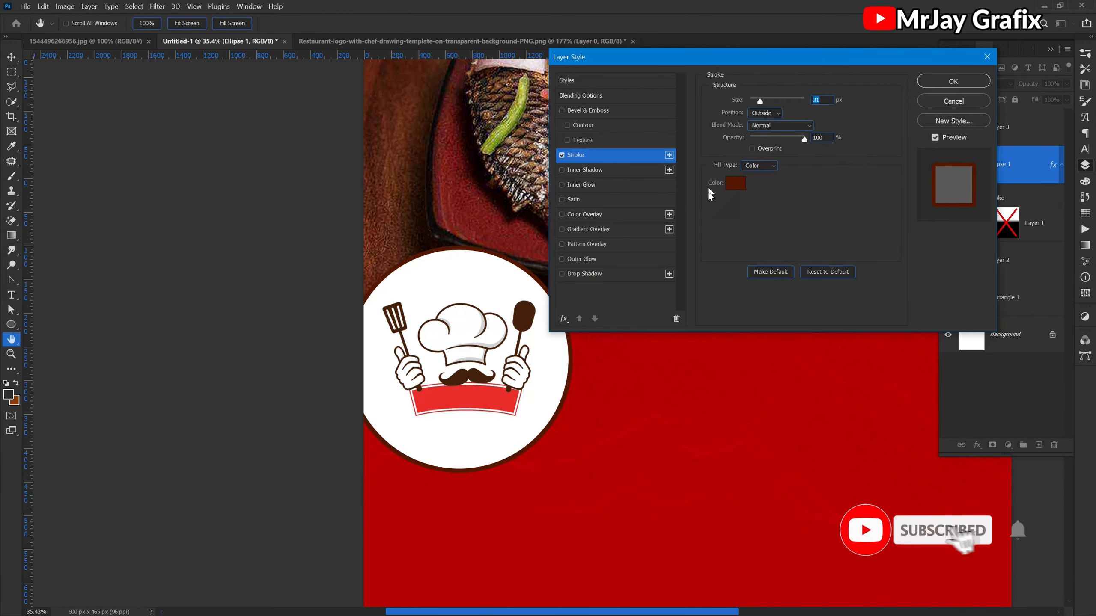
# - Set the circle's stroke color to golden yellow ffc600
pyautogui.click(736, 183)
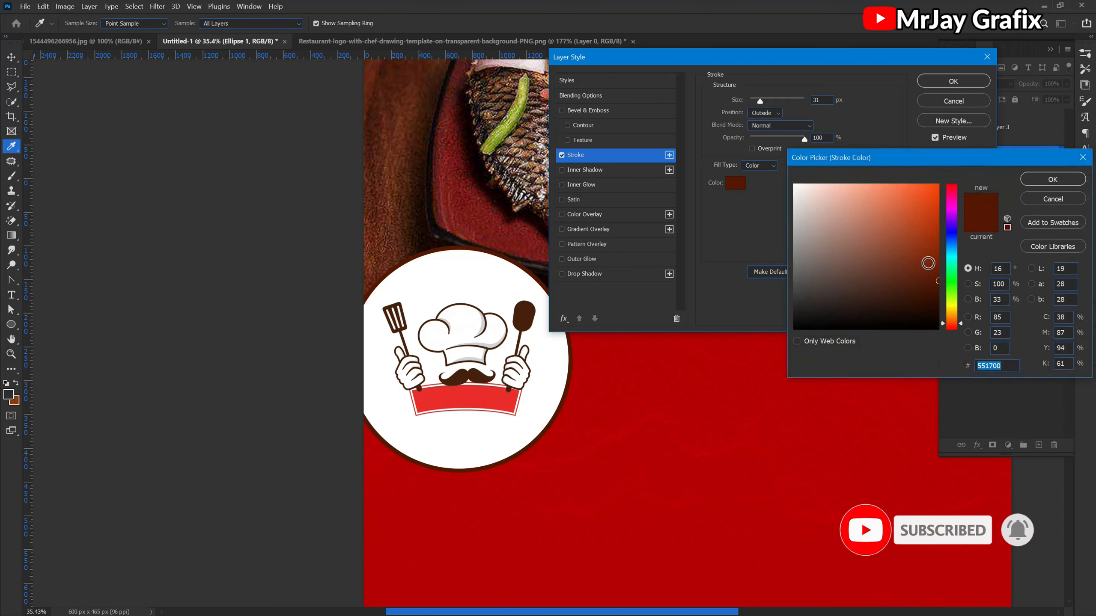
pyautogui.click(954, 312)
pyautogui.moveTo(952, 308); pyautogui.dragTo(952, 307)
pyautogui.moveTo(928, 204); pyautogui.dragTo(937, 182)
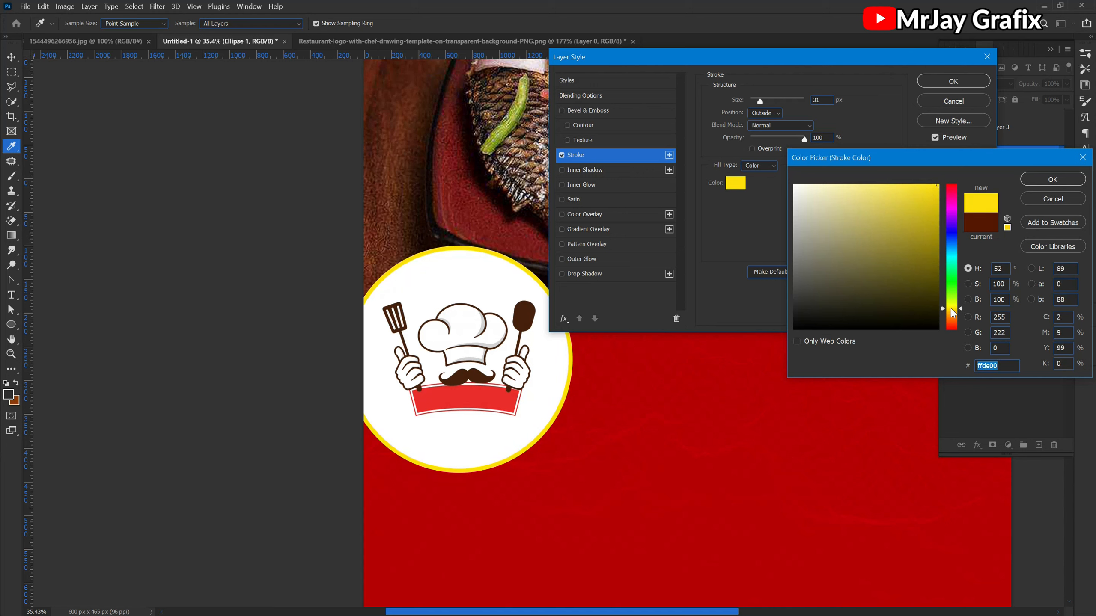
pyautogui.moveTo(953, 310); pyautogui.dragTo(954, 312)
pyautogui.moveTo(956, 308); pyautogui.dragTo(956, 311)
pyautogui.moveTo(952, 312); pyautogui.dragTo(953, 312)
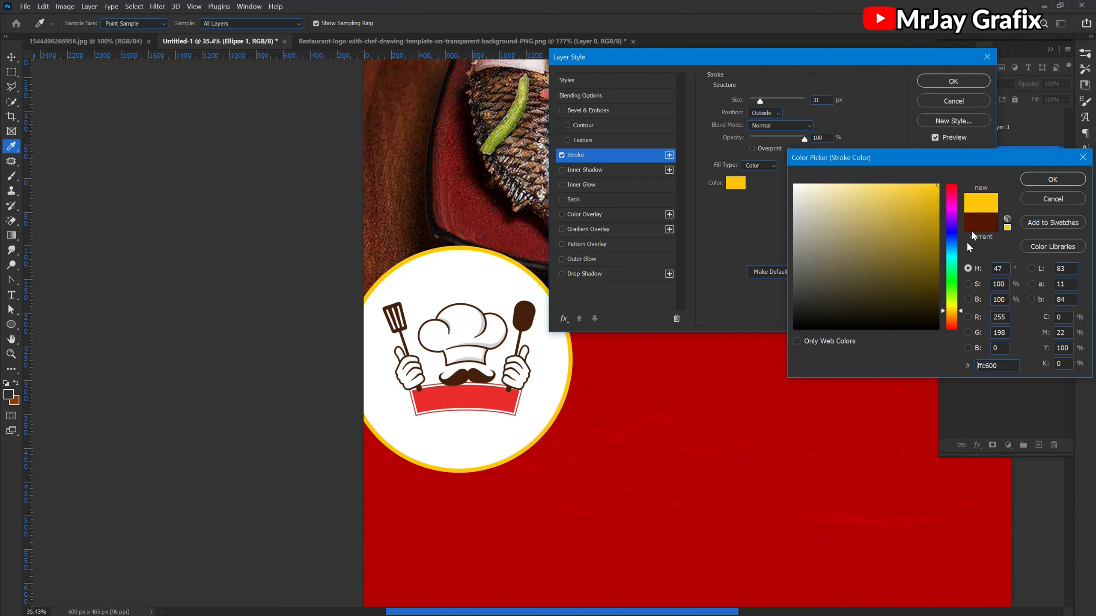
pyautogui.click(1052, 178)
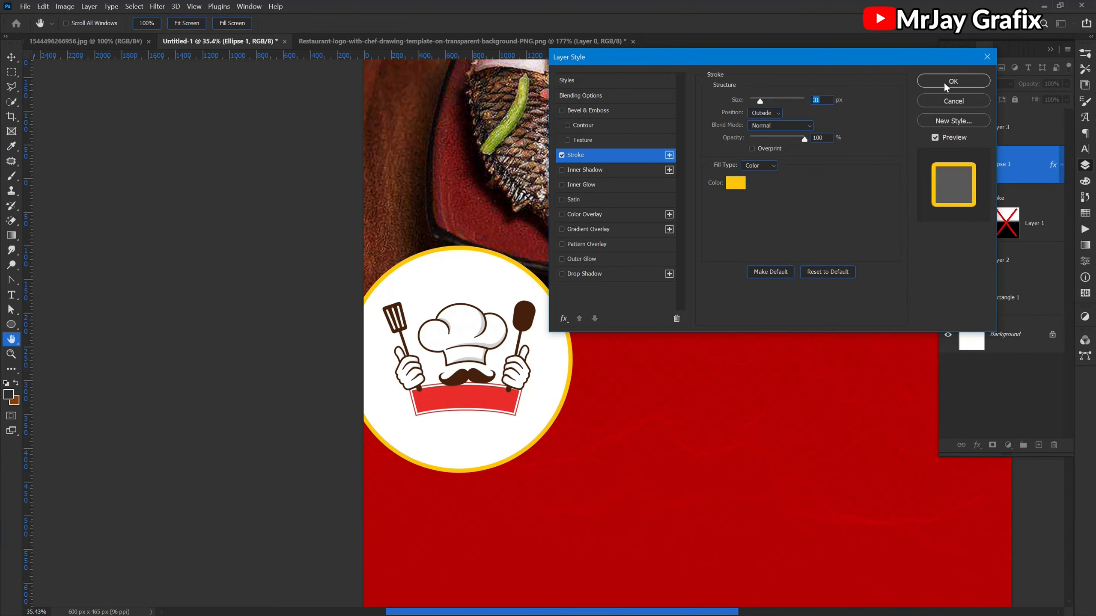
# - Set the circle's stroke position to Inside and apply the layer style
pyautogui.click(756, 114)
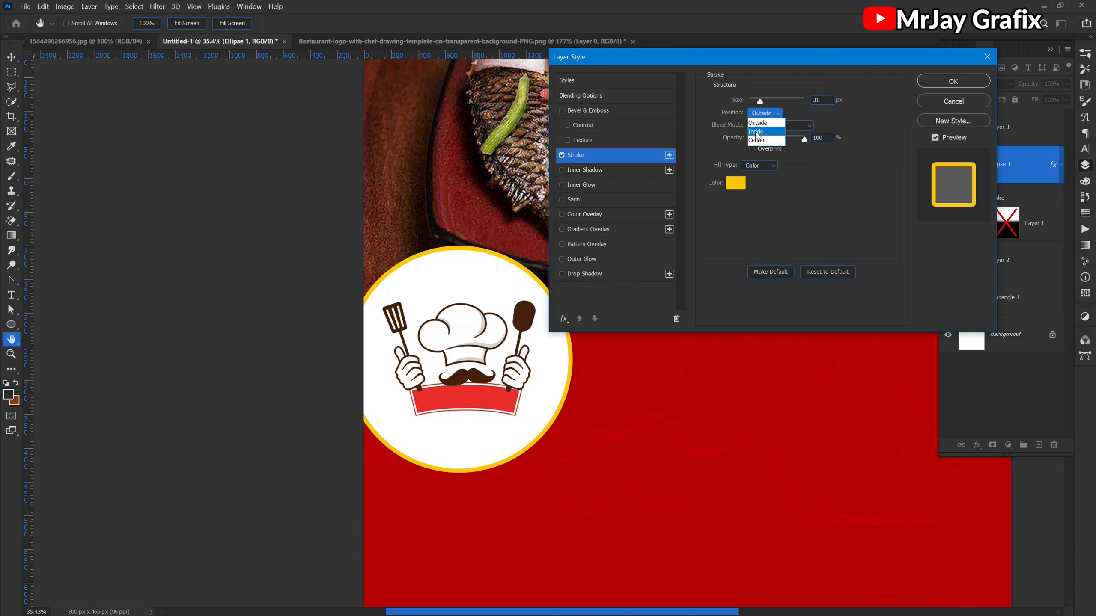
pyautogui.click(755, 130)
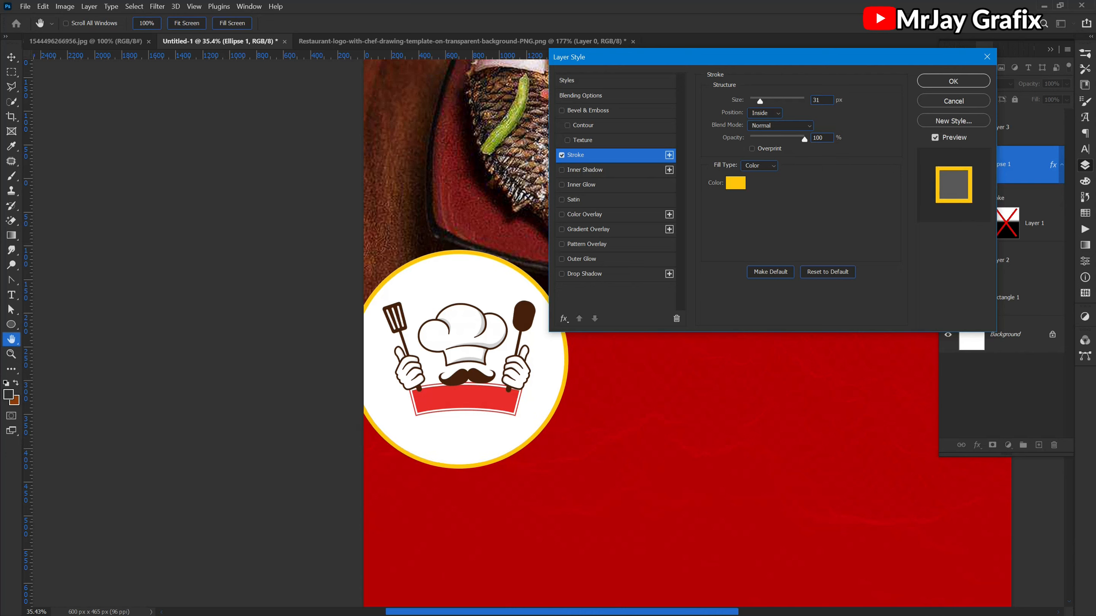
pyautogui.click(943, 82)
pyautogui.press('v')
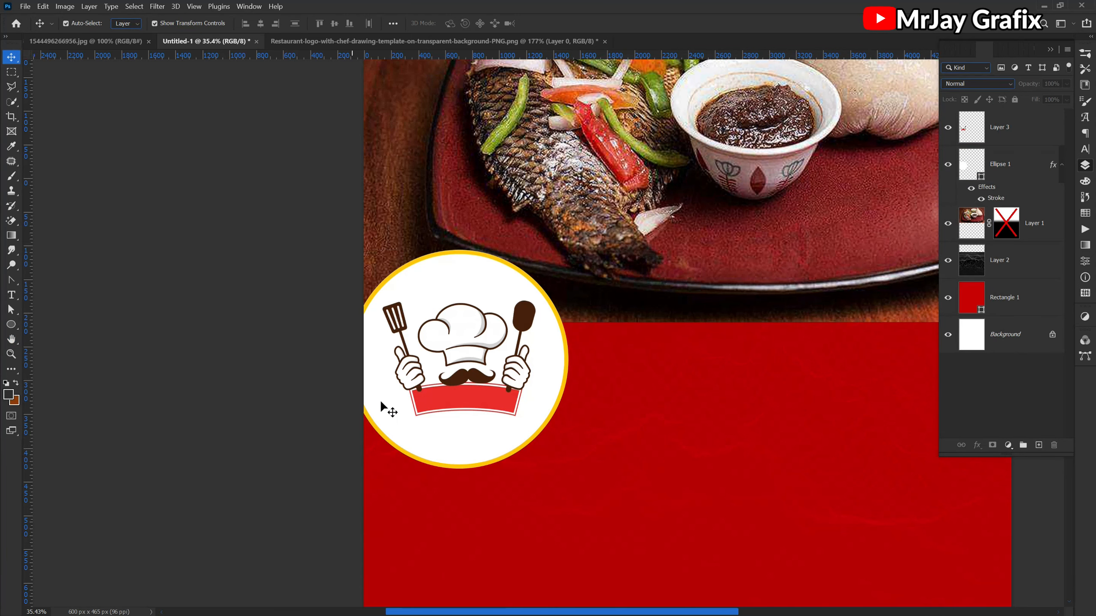
# - Recolor the flyer's red rectangle to ea2c29, sampled from the chef logo's red banner
pyautogui.click(449, 391)
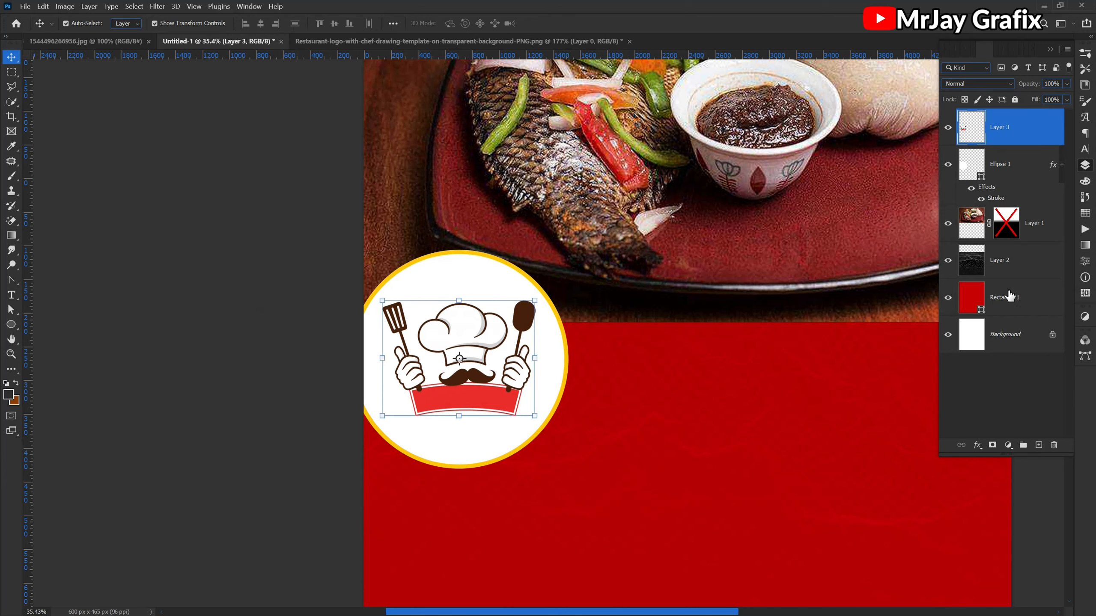
pyautogui.click(967, 313)
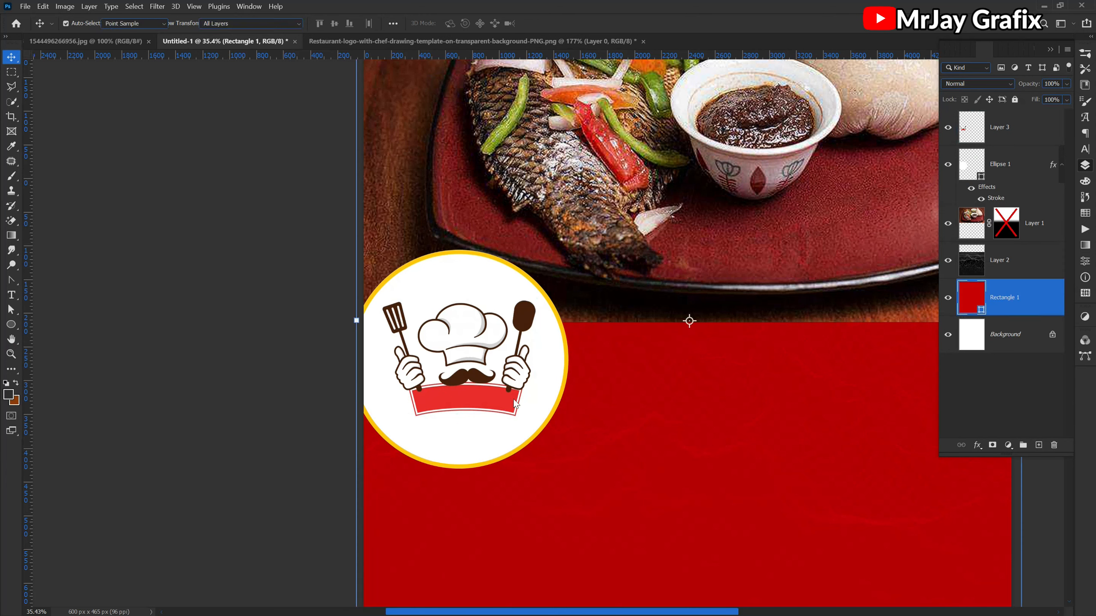
pyautogui.doubleClick(973, 303)
pyautogui.click(475, 393)
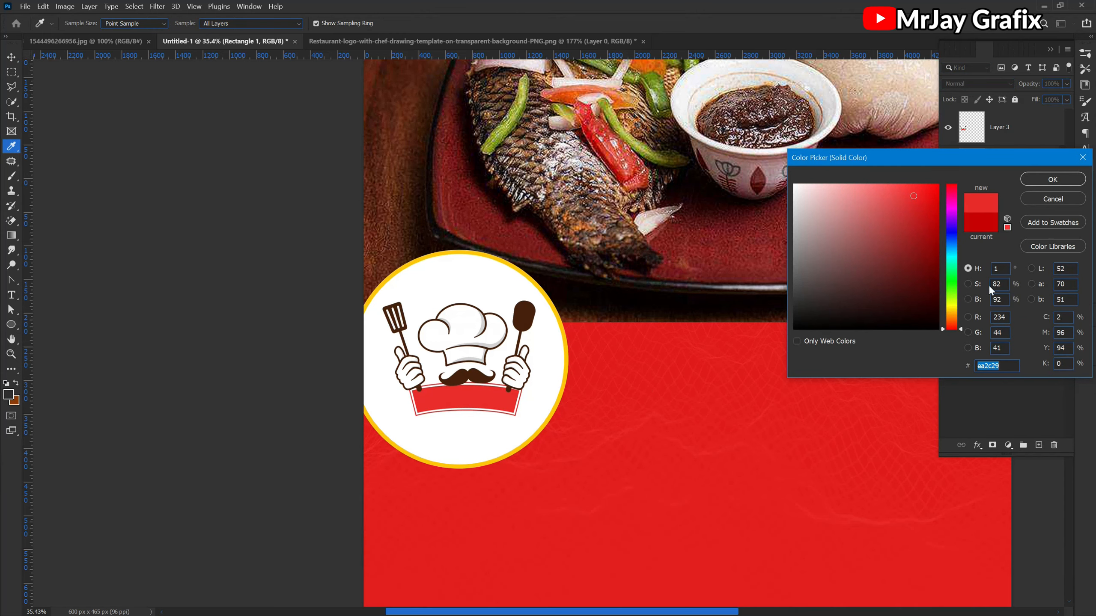
pyautogui.click(1051, 190)
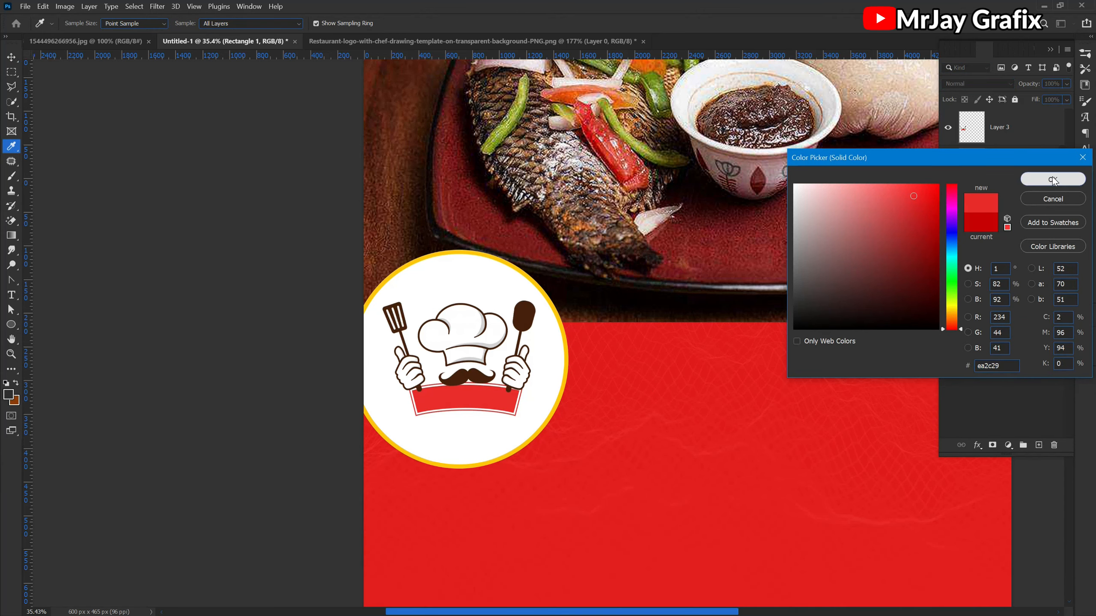
pyautogui.click(244, 390)
pyautogui.scroll(-5, 530, 359)
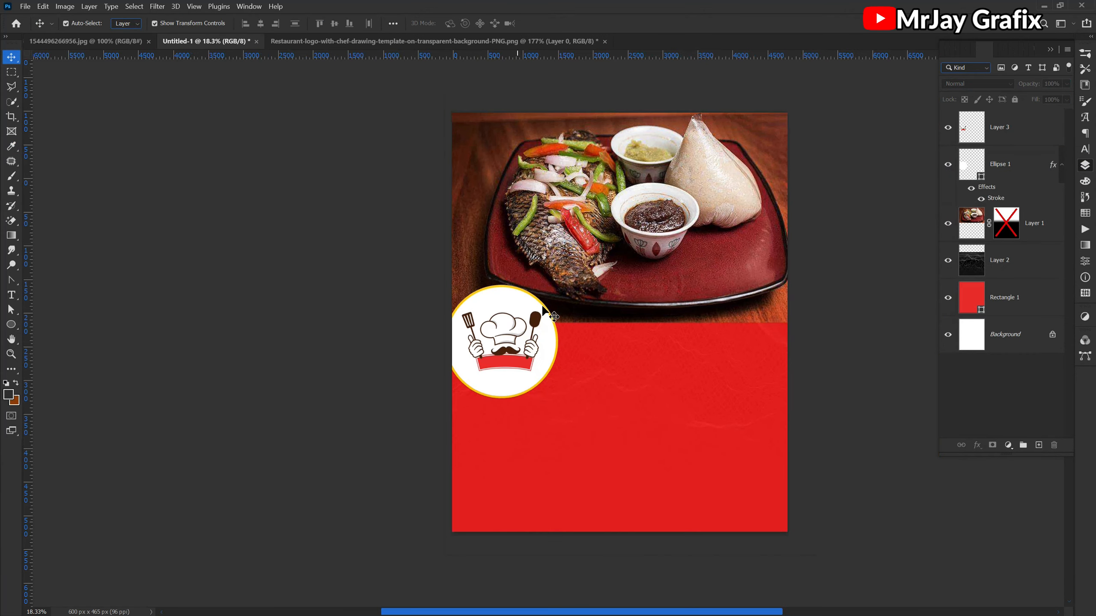
# - Duplicate the yellow-outlined logo circle to its right and place the copy's layer below the original circle
pyautogui.scroll(5, 559, 290)
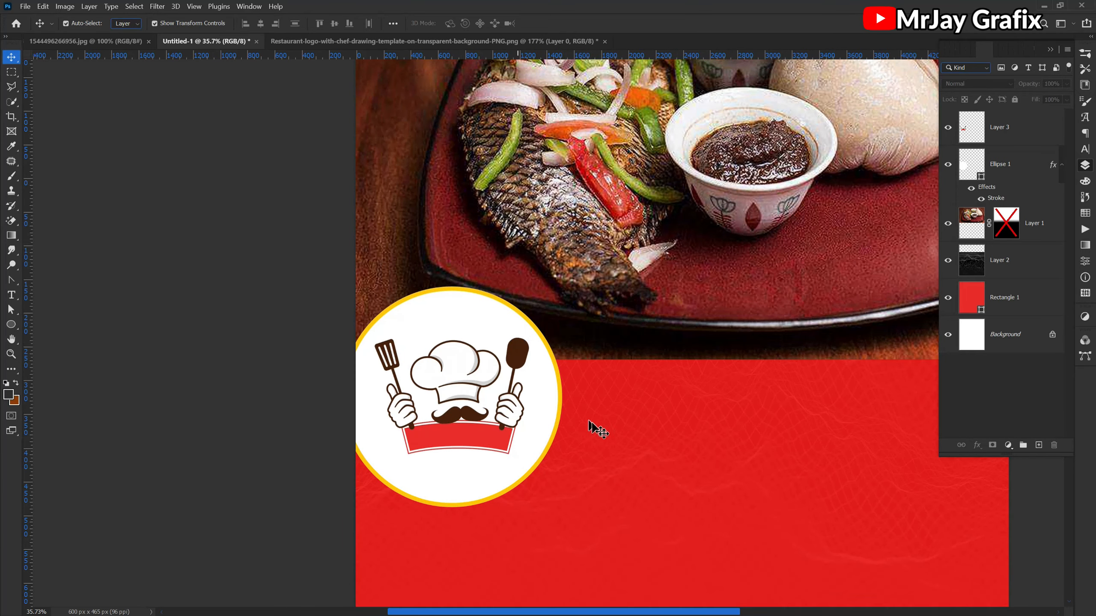
pyautogui.click(547, 448)
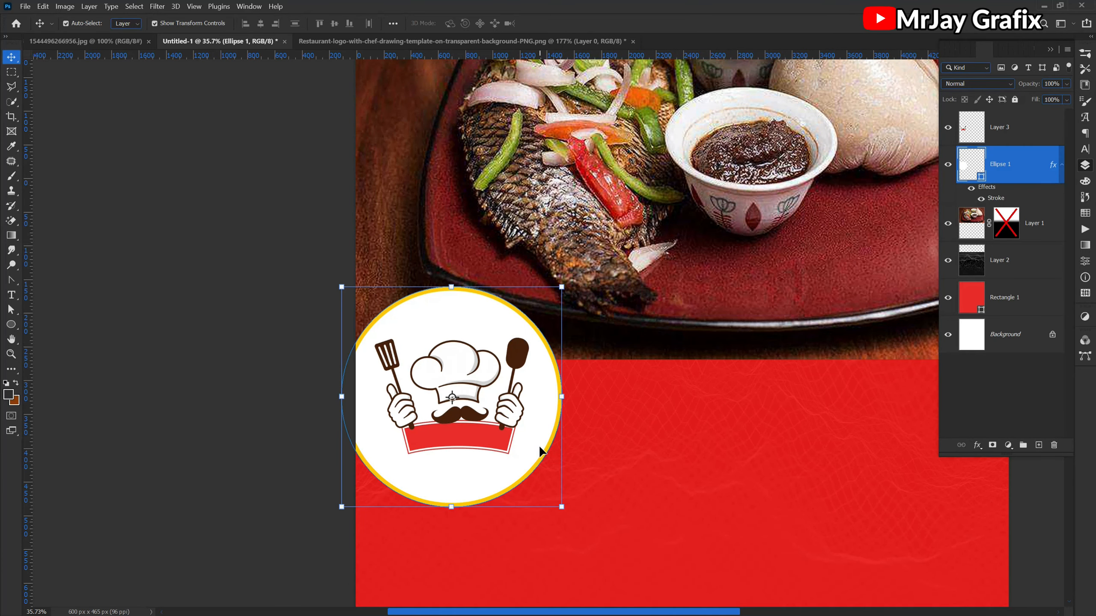
pyautogui.moveTo(534, 447)
pyautogui.mouseDown()
pyautogui.moveTo(693, 426)
pyautogui.moveTo(717, 435)
pyautogui.mouseUp()
pyautogui.moveTo(1001, 176); pyautogui.dragTo(997, 250)
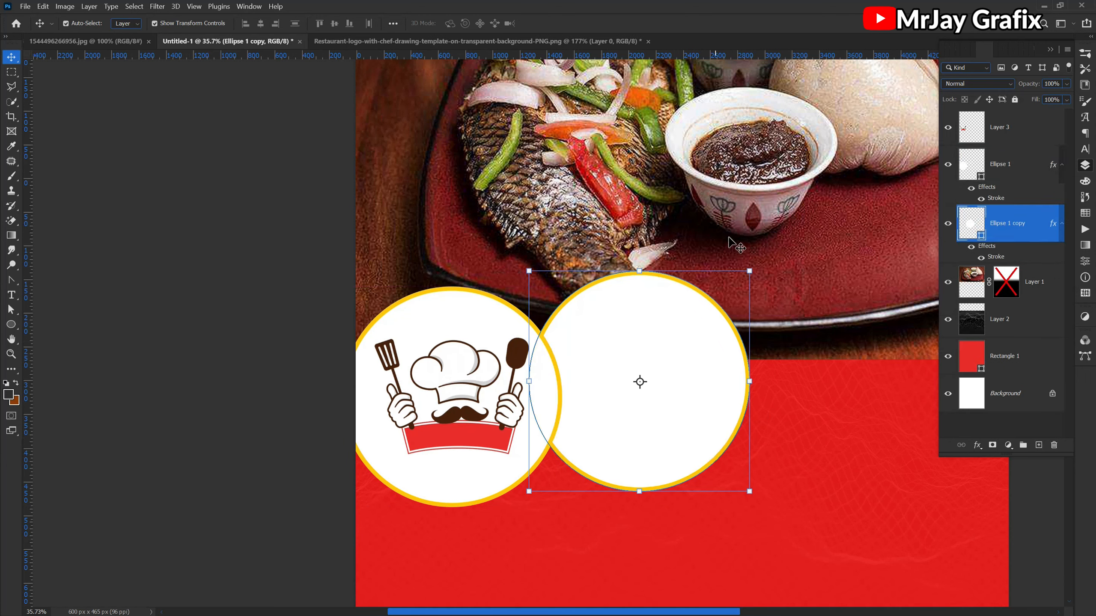
# - Resize the circle copy, scaling by 79.73% and again by 106.49%, and tuck it slightly behind the logo circle
pyautogui.moveTo(753, 266); pyautogui.dragTo(719, 322)
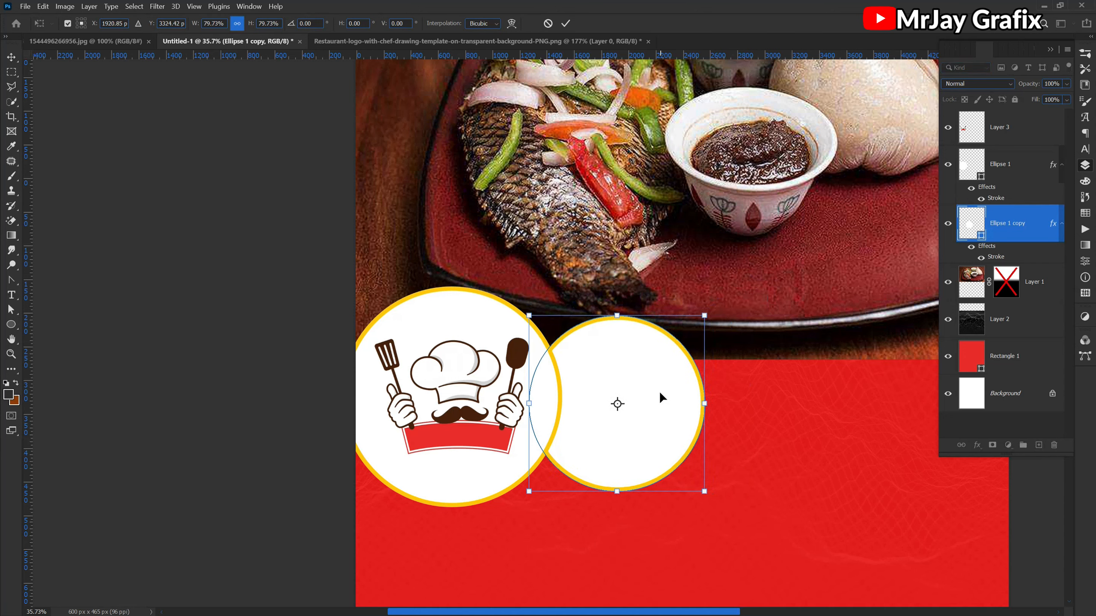
pyautogui.press('Return')
pyautogui.moveTo(648, 405); pyautogui.dragTo(738, 397)
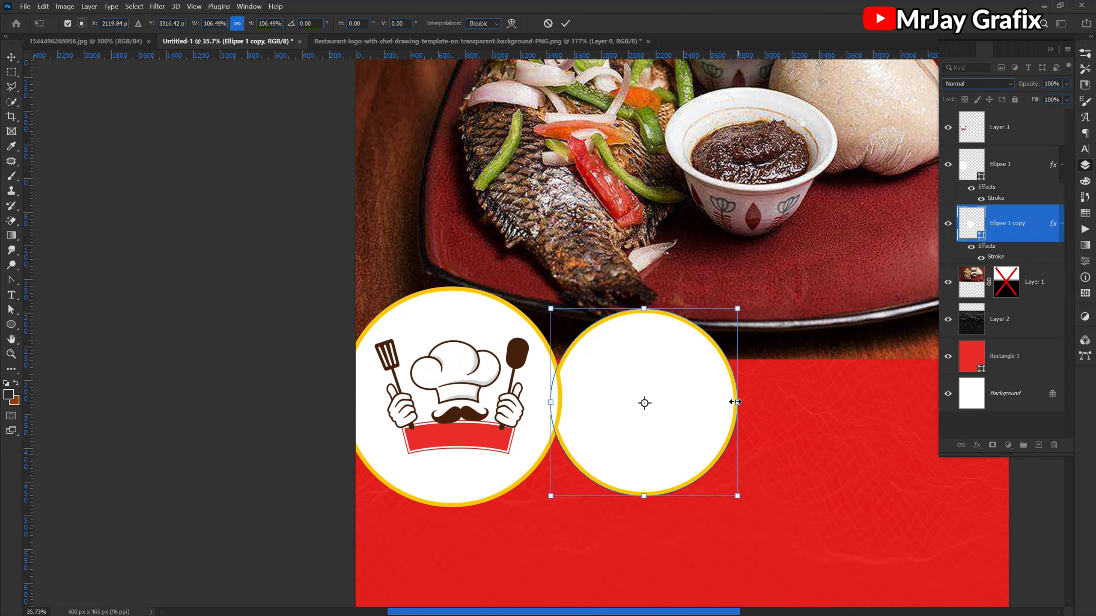
pyautogui.press('Return')
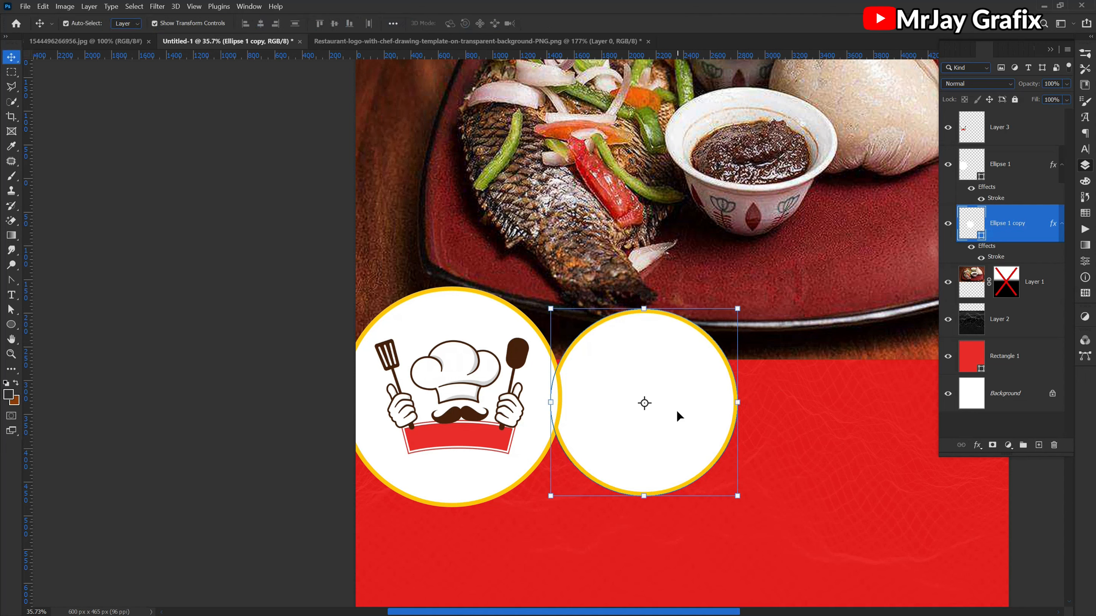
pyautogui.moveTo(678, 413)
pyautogui.mouseDown()
pyautogui.moveTo(694, 416)
pyautogui.moveTo(667, 411)
pyautogui.moveTo(675, 412)
pyautogui.mouseUp()
pyautogui.click(770, 447)
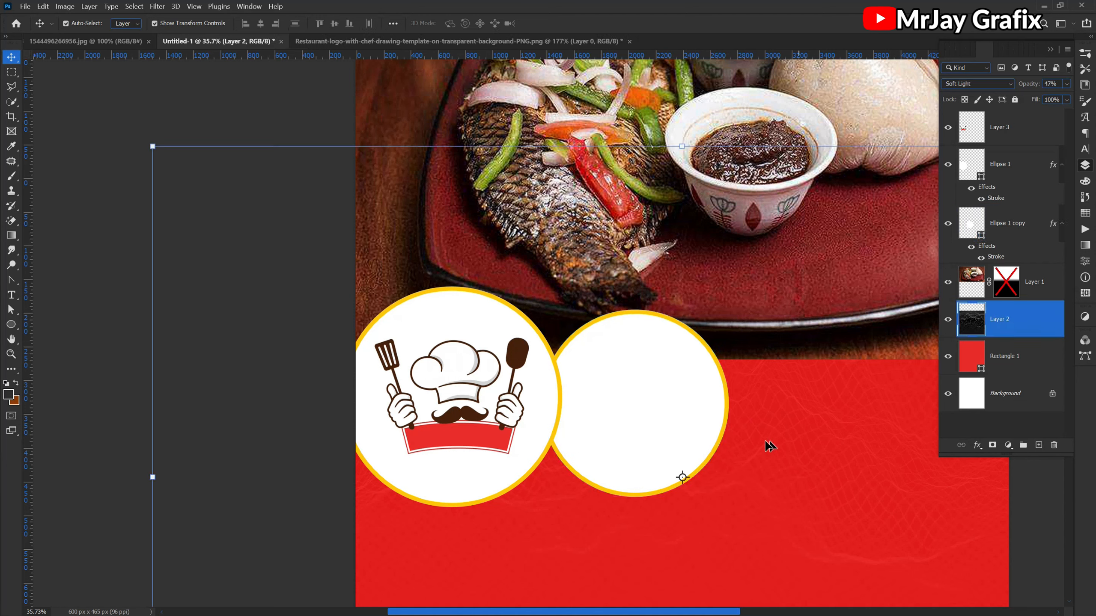
pyautogui.click(322, 408)
# - Close the chef logo PNG document and return to the flyer
pyautogui.hotkey('ctrl', 'Tab')
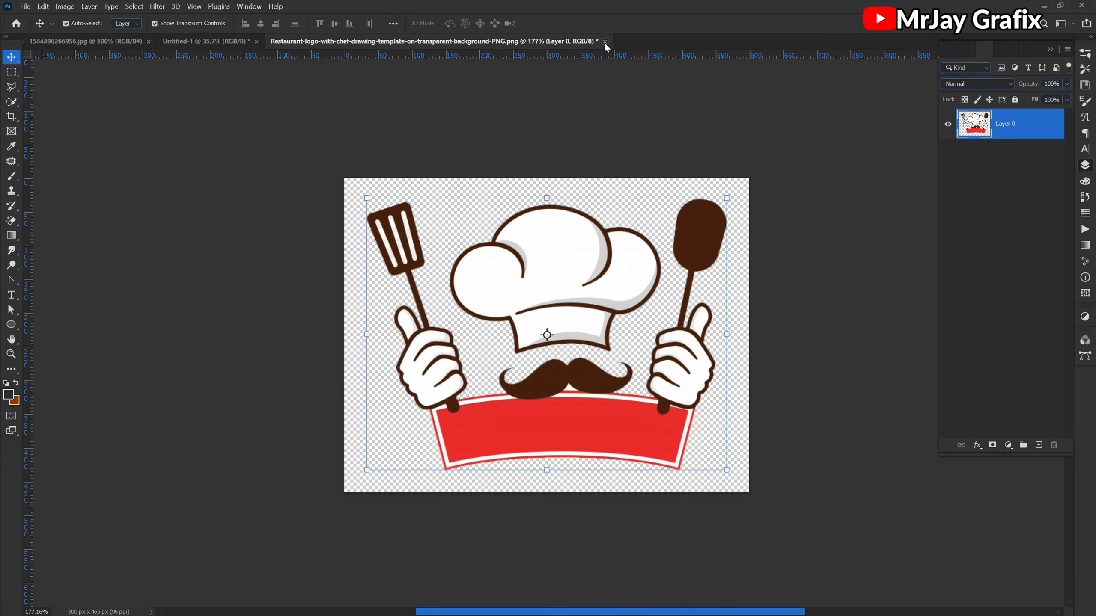
pyautogui.click(605, 41)
pyautogui.click(583, 276)
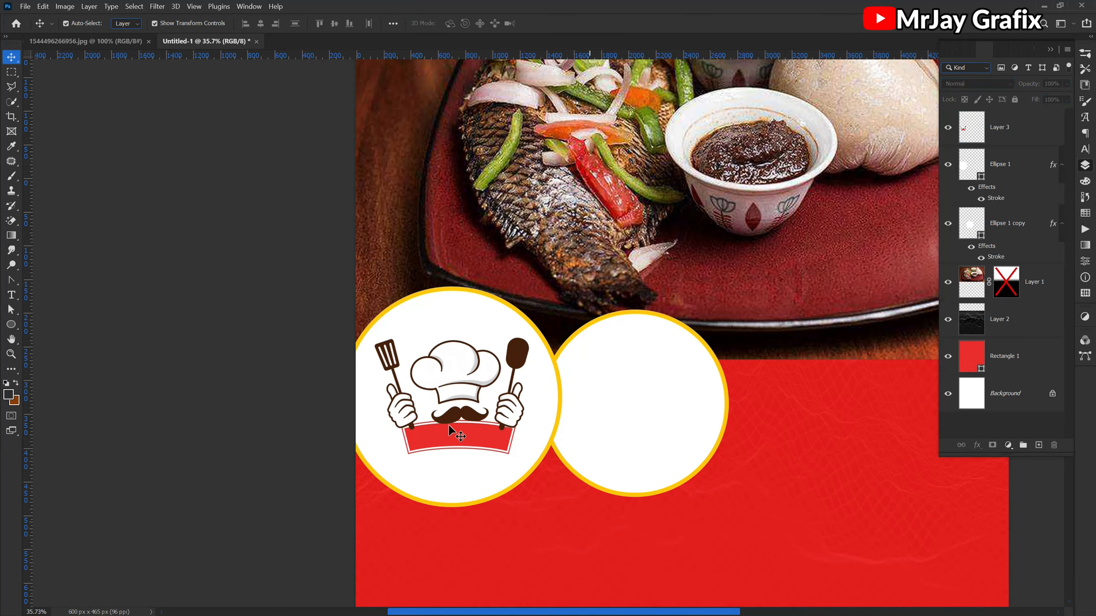
# - Enlarge the second circle by 105.39% to about 1452 px wide
pyautogui.hotkey('ctrl', '0')
pyautogui.click(557, 403)
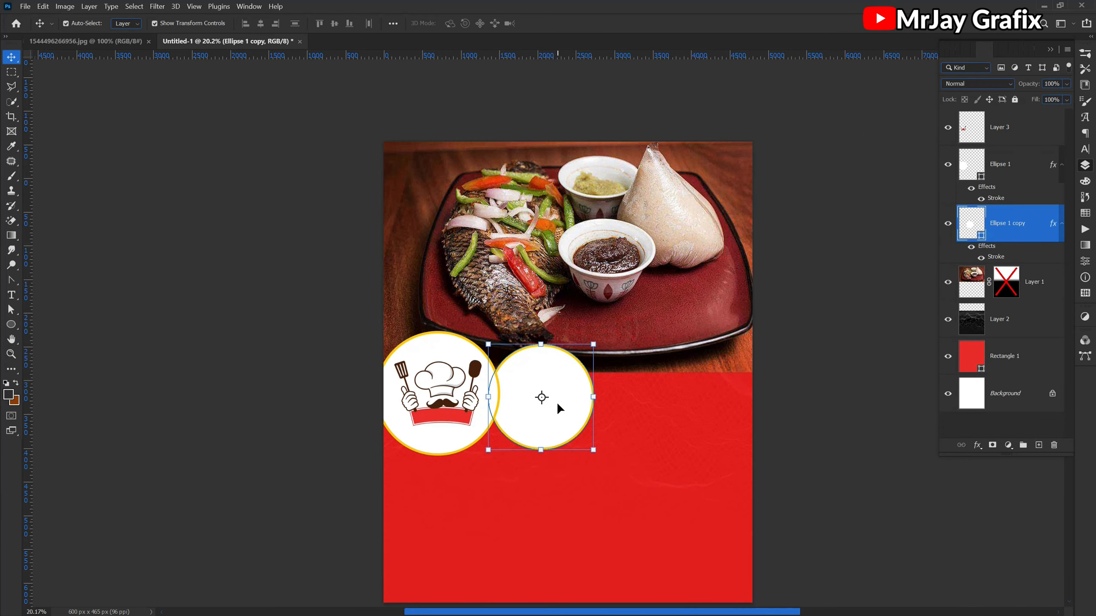
pyautogui.moveTo(594, 396); pyautogui.dragTo(599, 394)
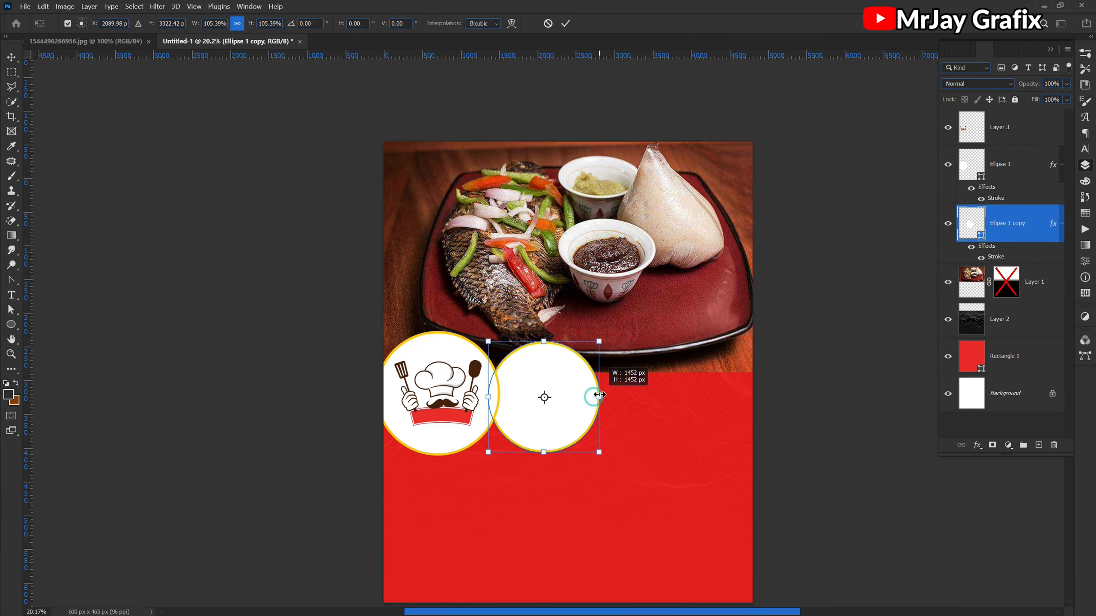
pyautogui.press('Return')
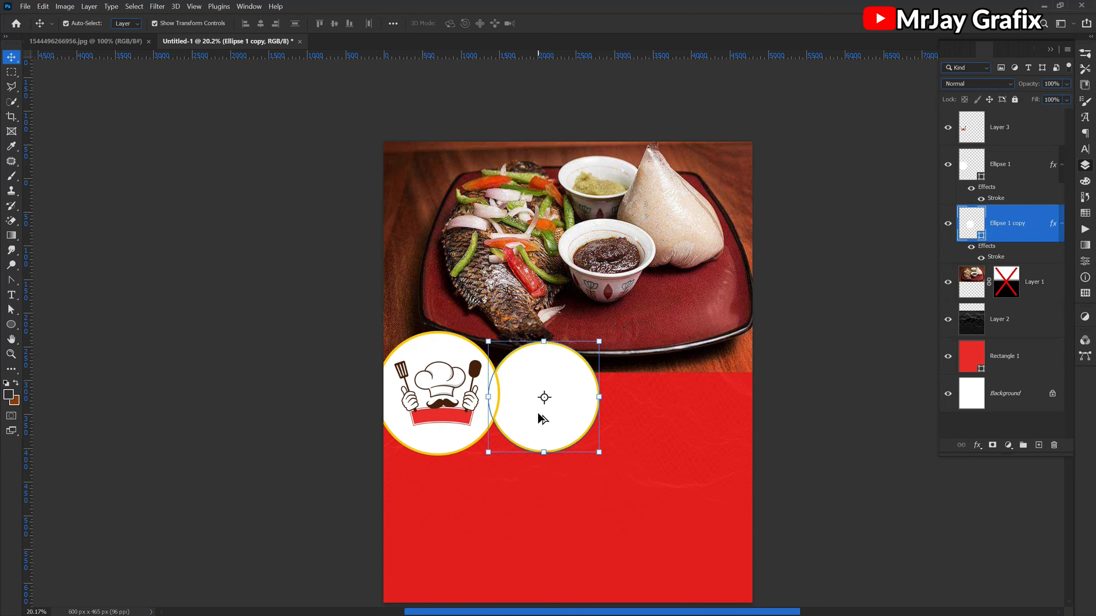
# - Duplicate the second circle to its right as a third circle and stack its layer below the second one
pyautogui.moveTo(539, 415); pyautogui.dragTo(641, 415)
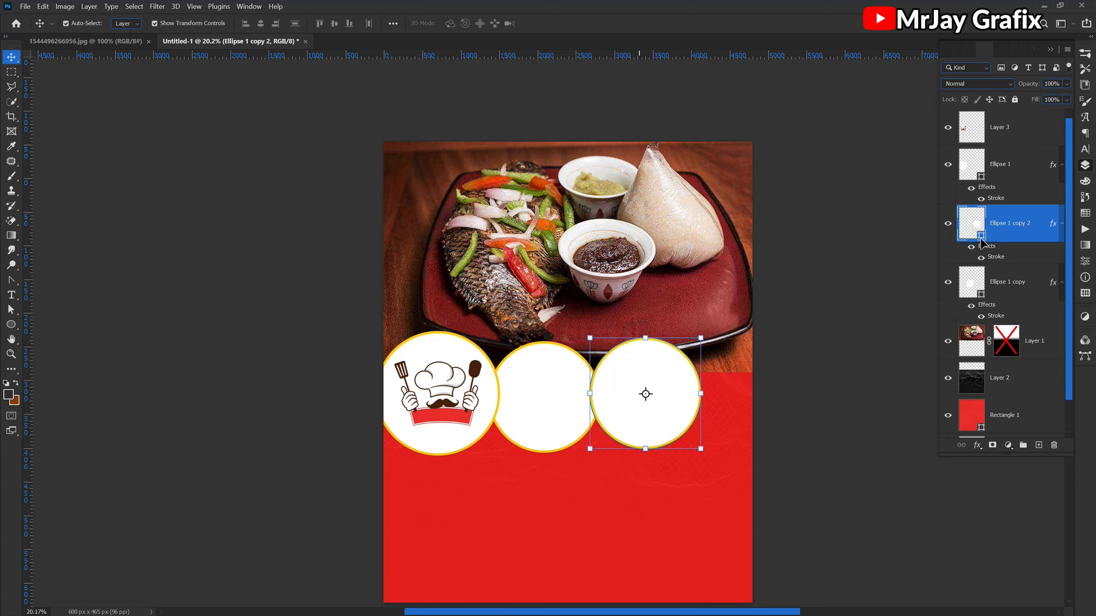
pyautogui.rightClick(1010, 287)
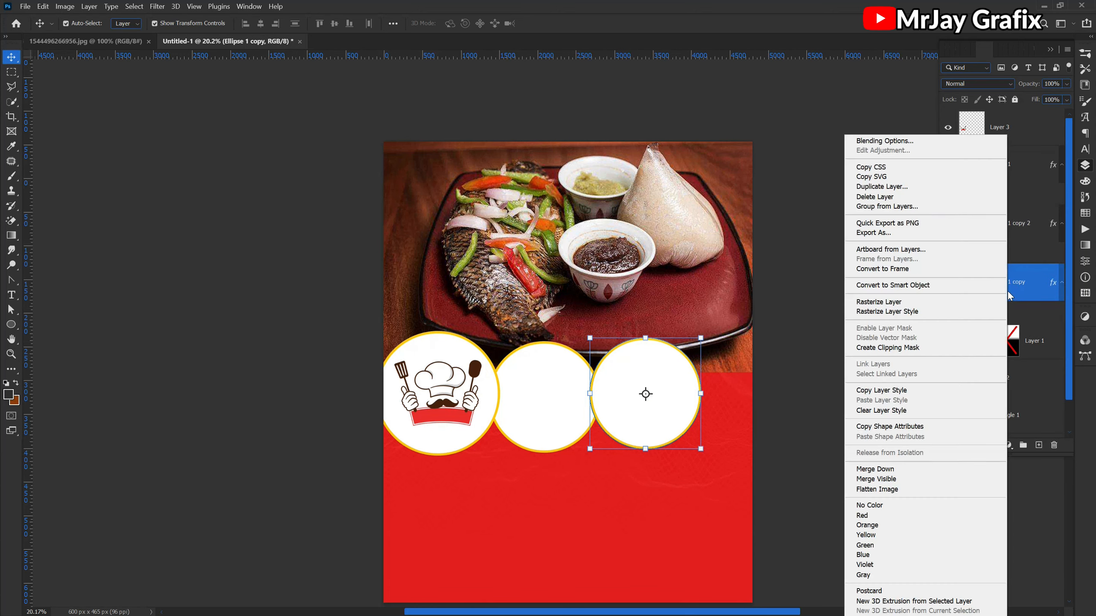
pyautogui.click(621, 411)
pyautogui.click(631, 411)
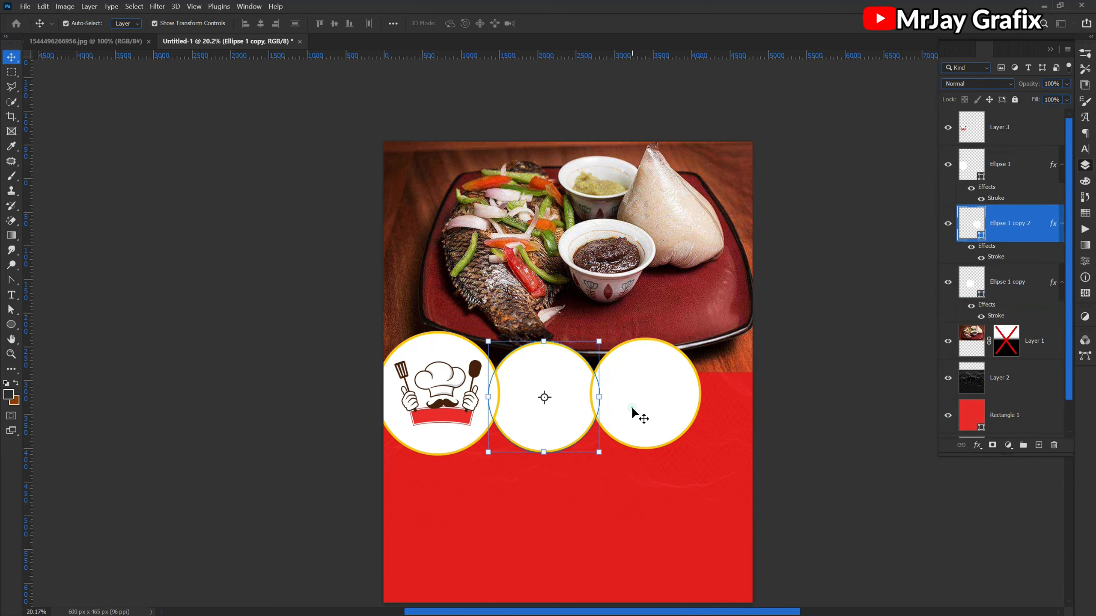
pyautogui.moveTo(1022, 240); pyautogui.dragTo(1007, 316)
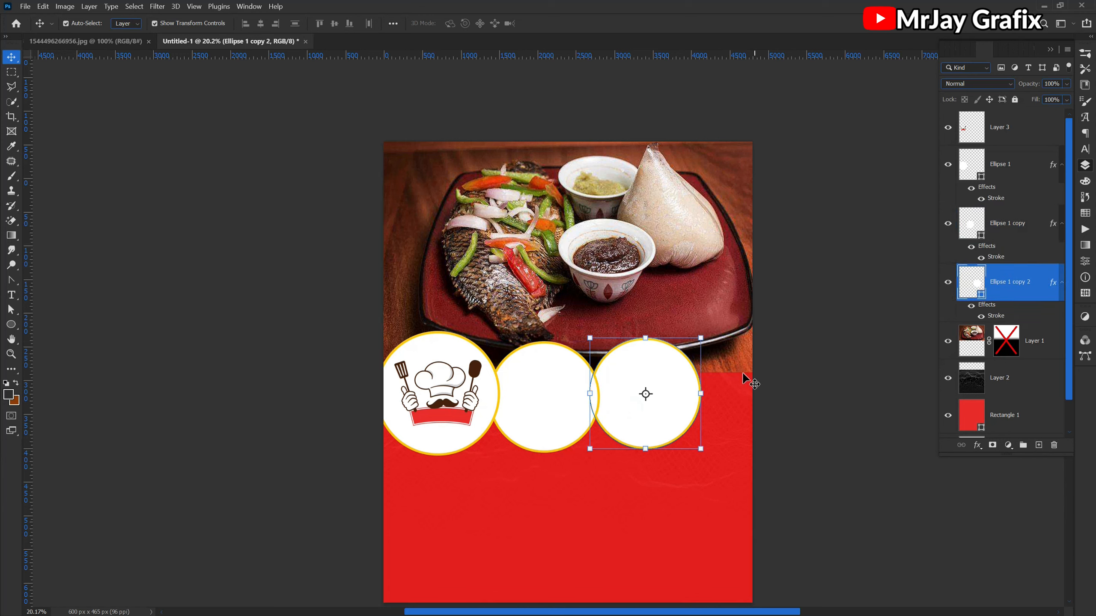
pyautogui.click(809, 445)
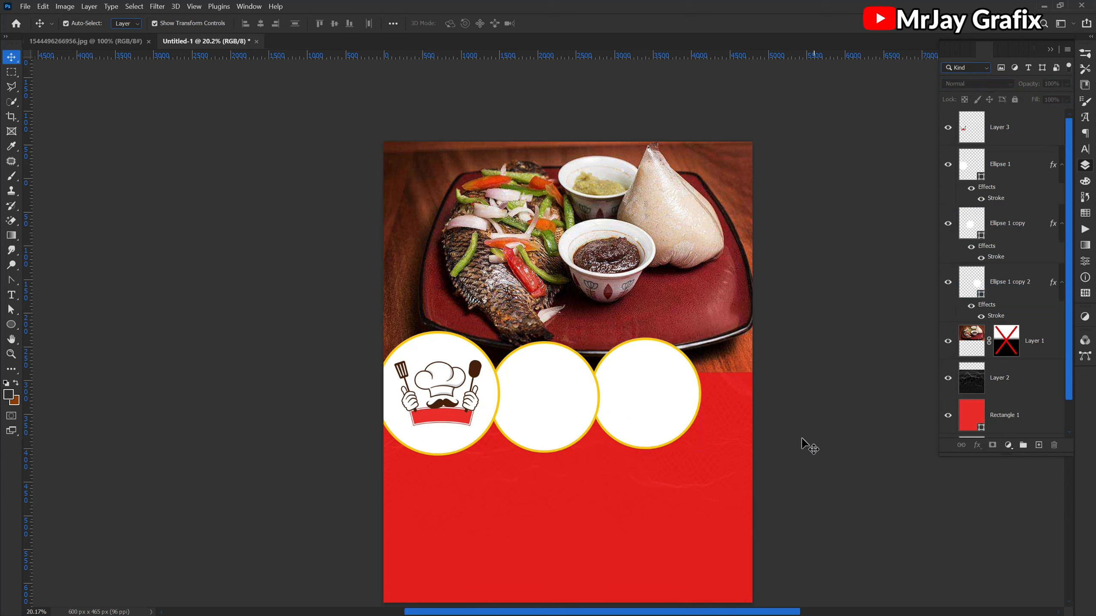
# - Scale the third circle down to 90.45%
pyautogui.click(669, 426)
pyautogui.click(700, 389)
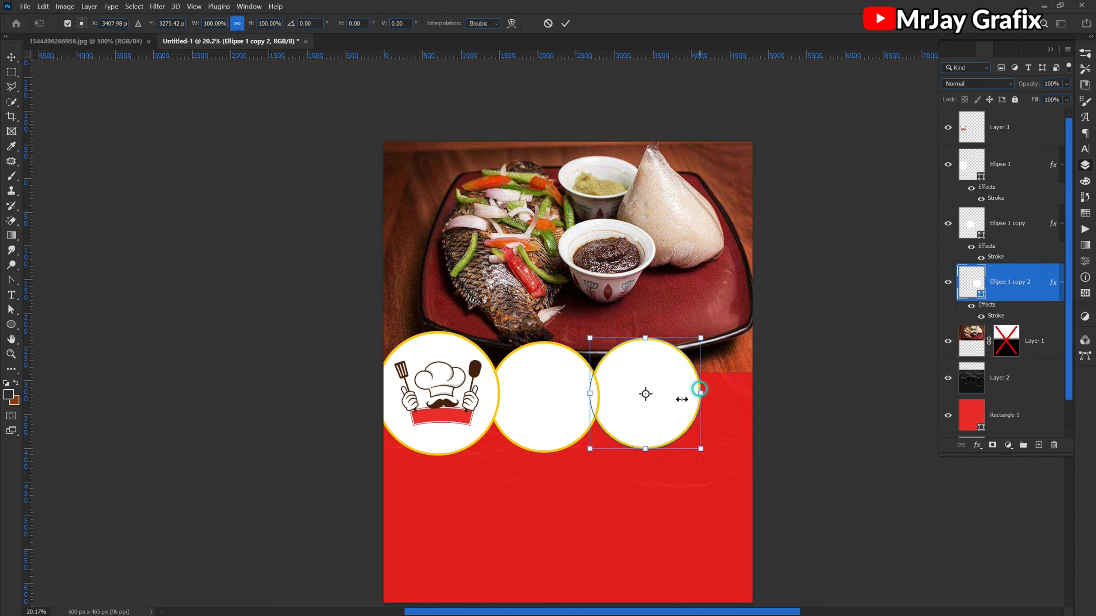
pyautogui.moveTo(668, 399); pyautogui.dragTo(690, 405)
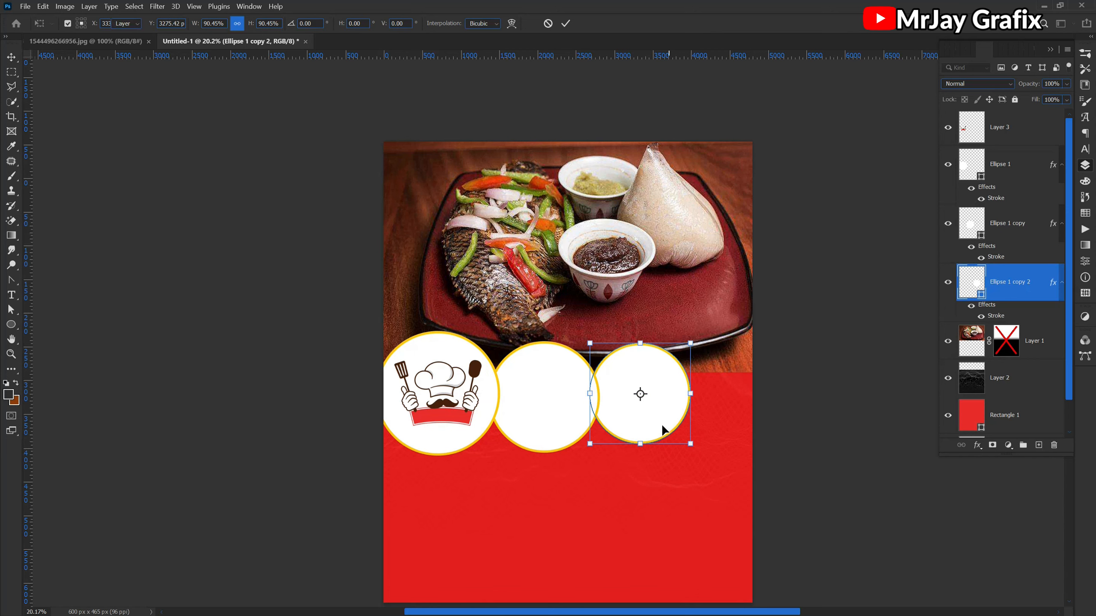
pyautogui.press('Return')
# - Duplicate the third circle at the flyer's right edge, stacked below the others and raised above the circle row
pyautogui.moveTo(648, 420); pyautogui.dragTo(736, 418)
pyautogui.moveTo(1012, 293); pyautogui.dragTo(1001, 363)
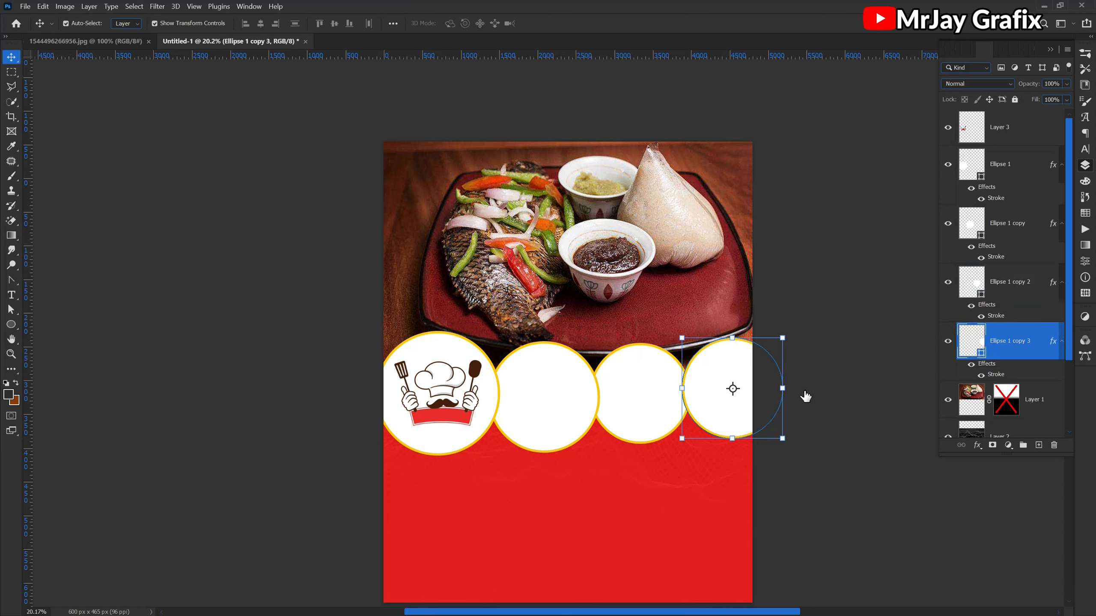
pyautogui.click(840, 435)
pyautogui.moveTo(718, 412); pyautogui.dragTo(711, 370)
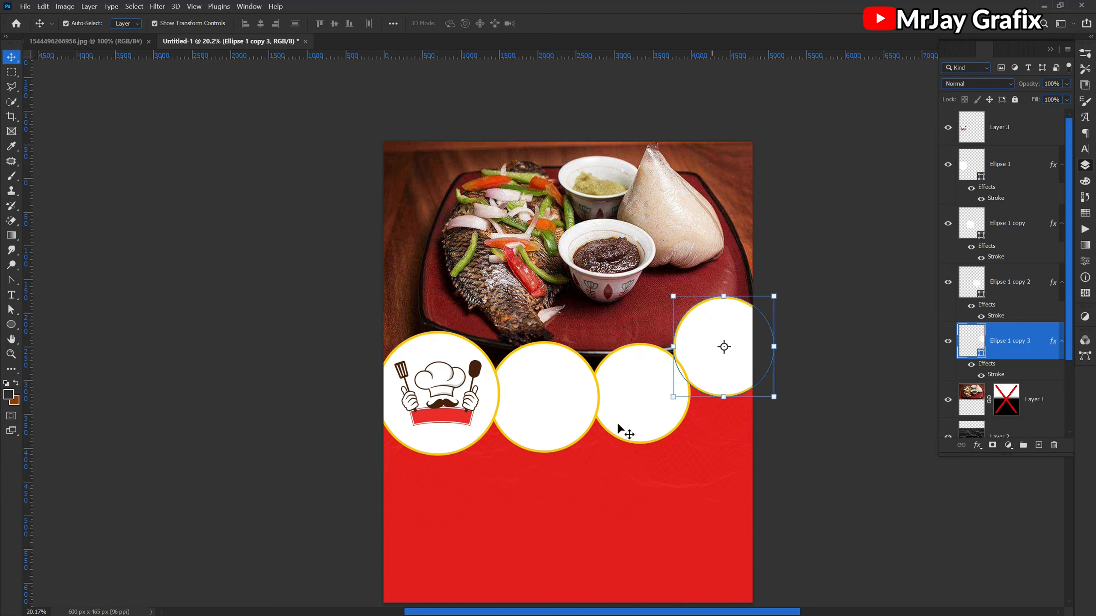
# - Scale the third circle up by 109.62% to match the second circle's size
pyautogui.click(618, 427)
pyautogui.moveTo(690, 444); pyautogui.dragTo(700, 453)
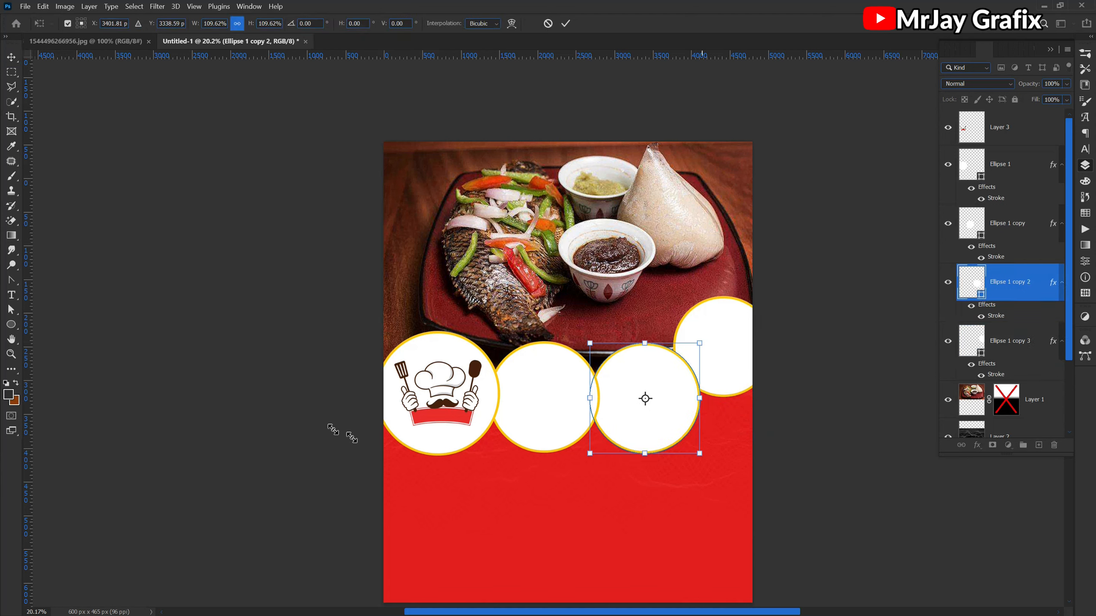
pyautogui.click(305, 425)
pyautogui.click(305, 424)
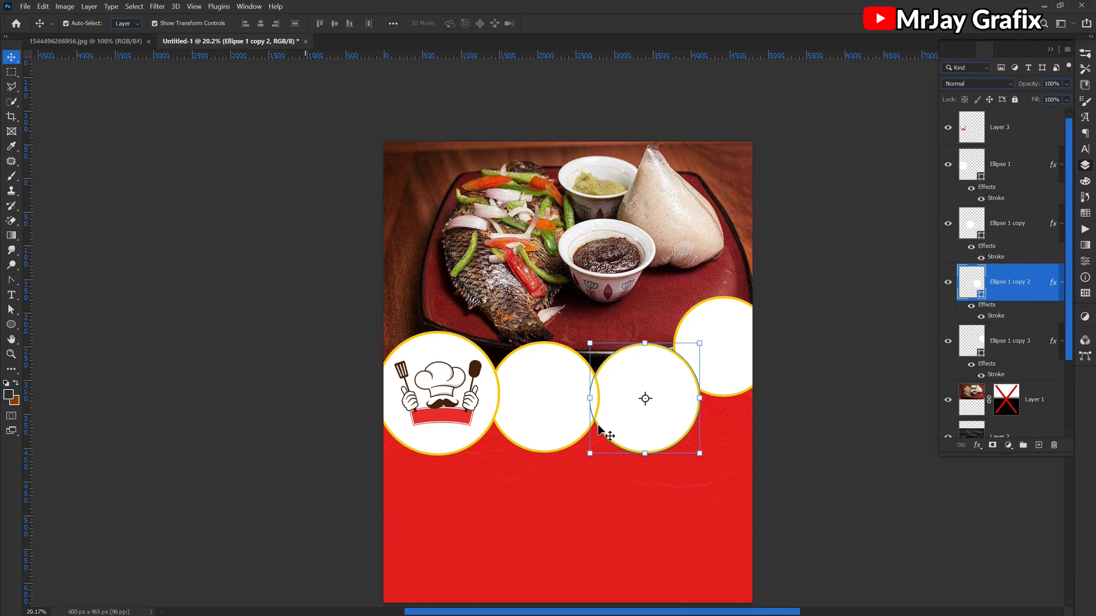
# - Change the second circle's stroke color to red e21d1b, sampled from the flyer's red background
pyautogui.scroll(1, 496, 408)
pyautogui.scroll(3, 497, 409)
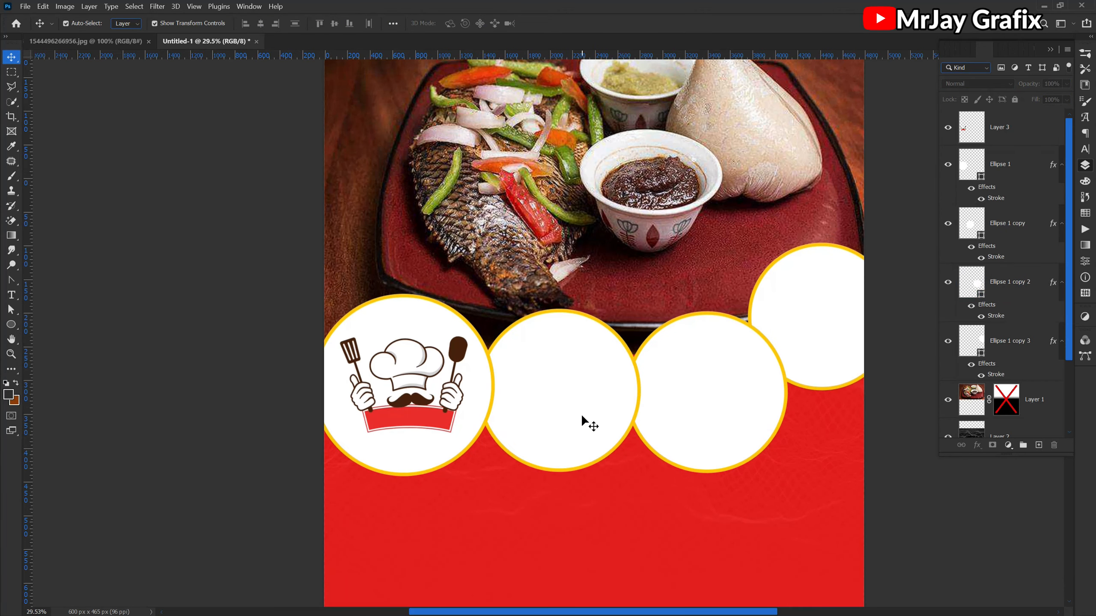
pyautogui.scroll(1, 581, 414)
pyautogui.click(593, 415)
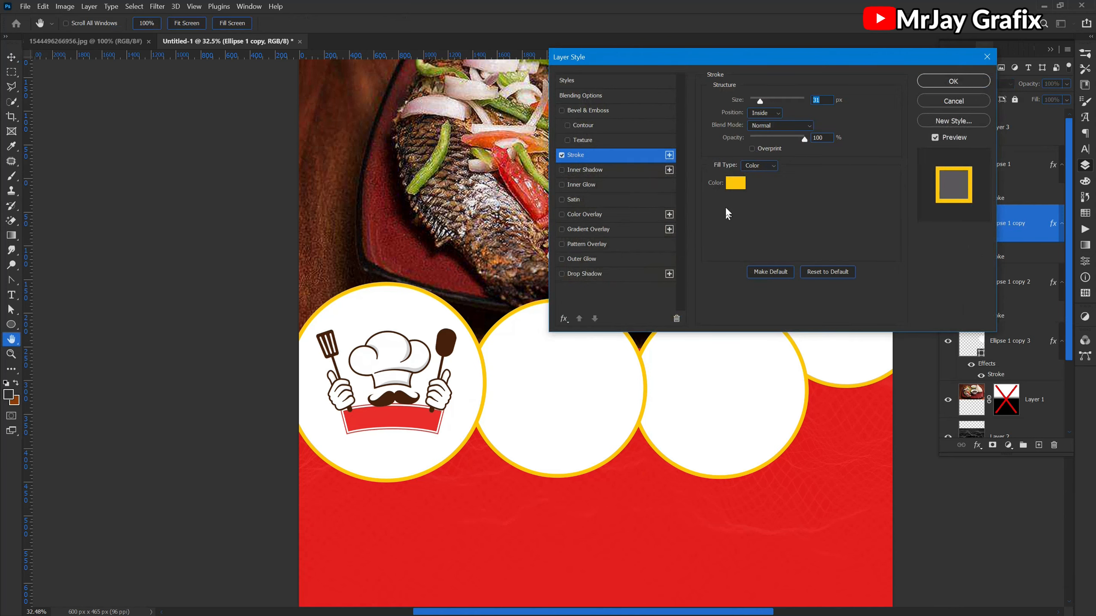
pyautogui.click(735, 183)
pyautogui.click(713, 422)
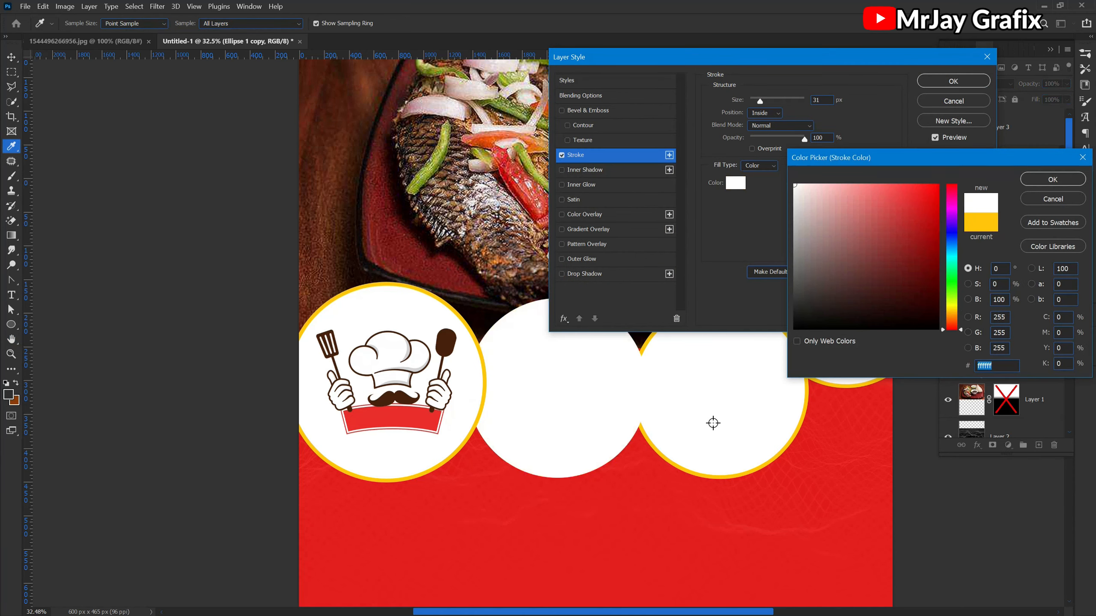
pyautogui.click(597, 527)
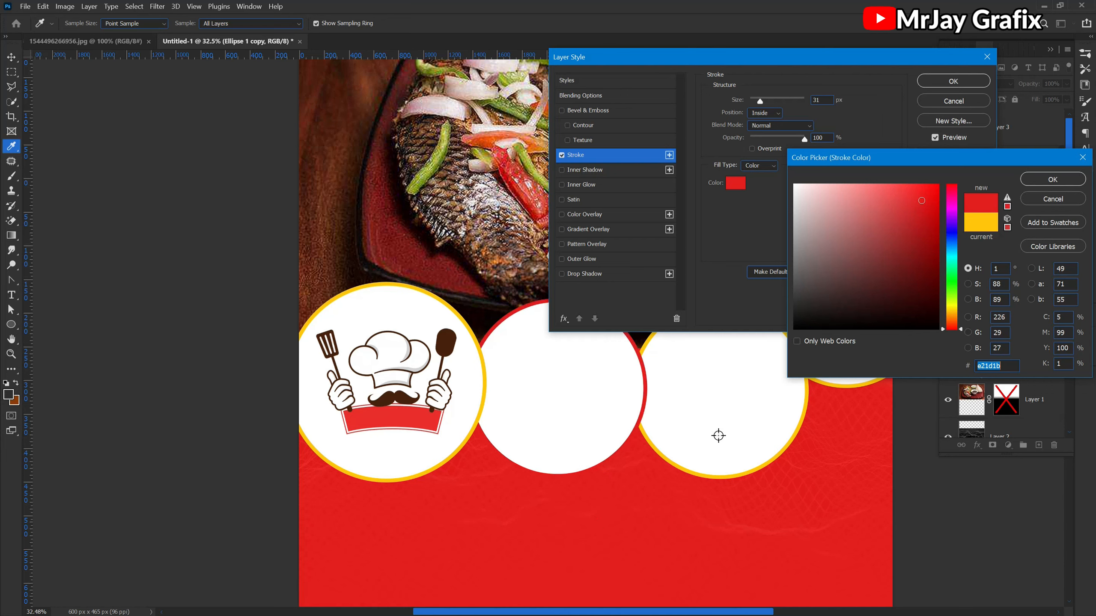
pyautogui.press('Return')
pyautogui.press('Return')
pyautogui.press('v')
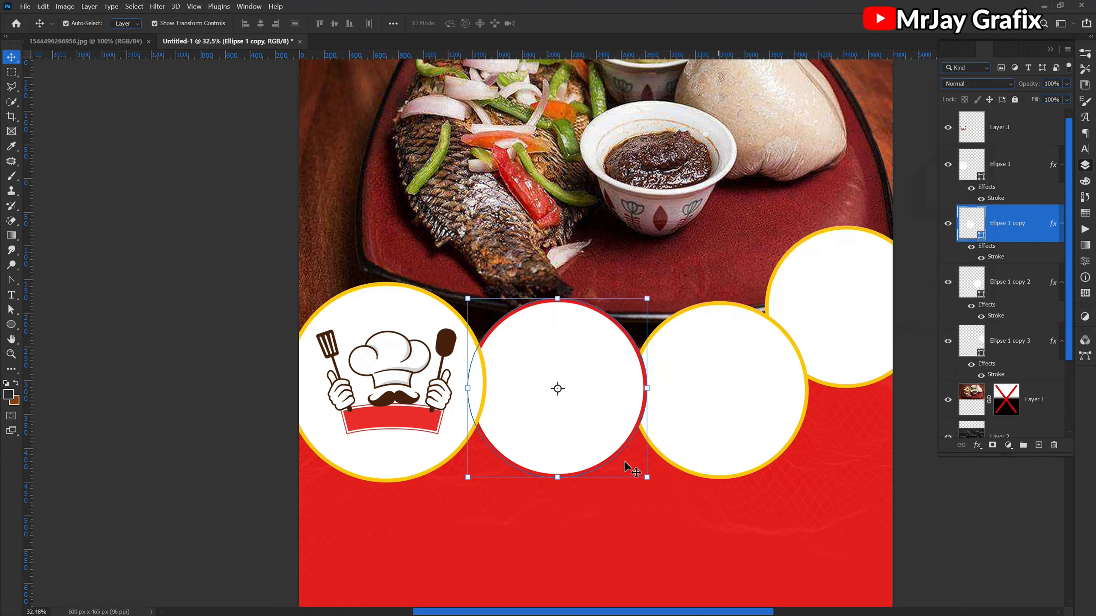
pyautogui.click(214, 451)
# - Change the stroke color of the raised fourth circle to black 000000, leaving its white fill unchanged
pyautogui.click(829, 317)
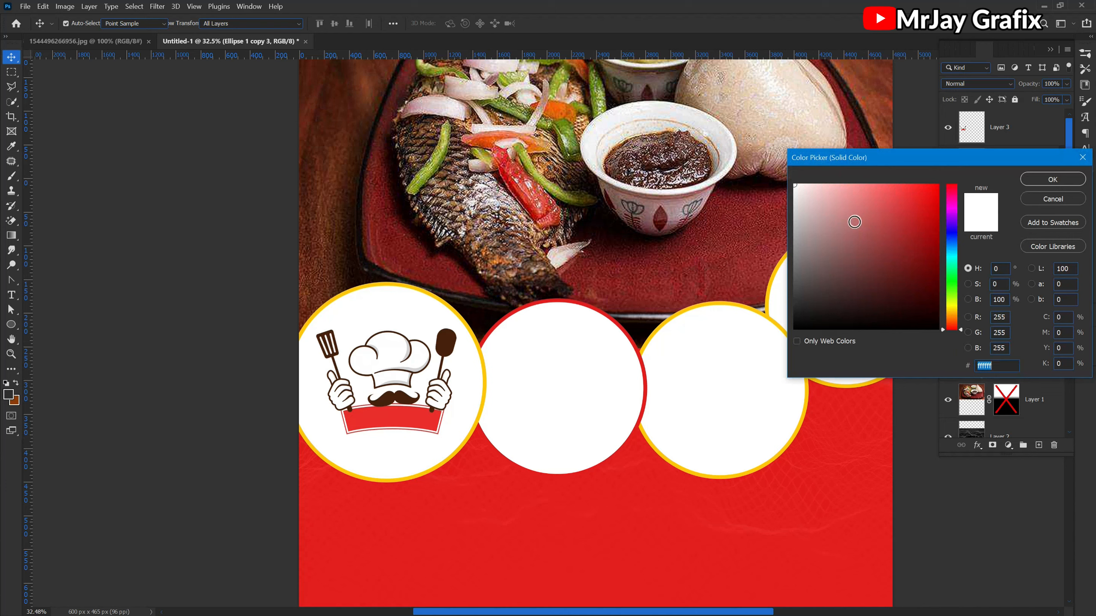
pyautogui.click(1061, 199)
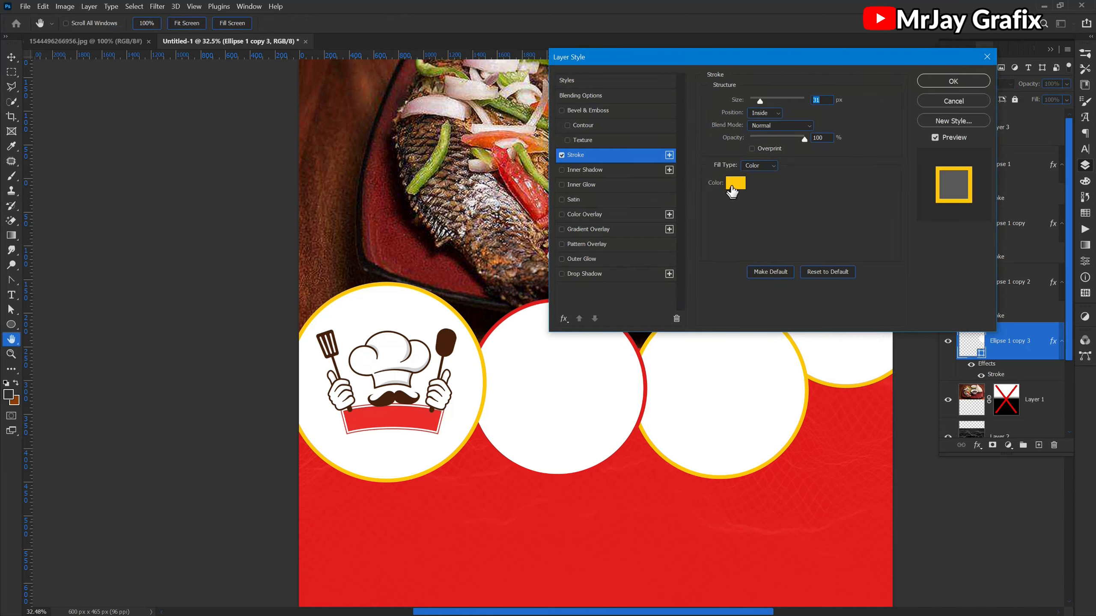
pyautogui.click(734, 184)
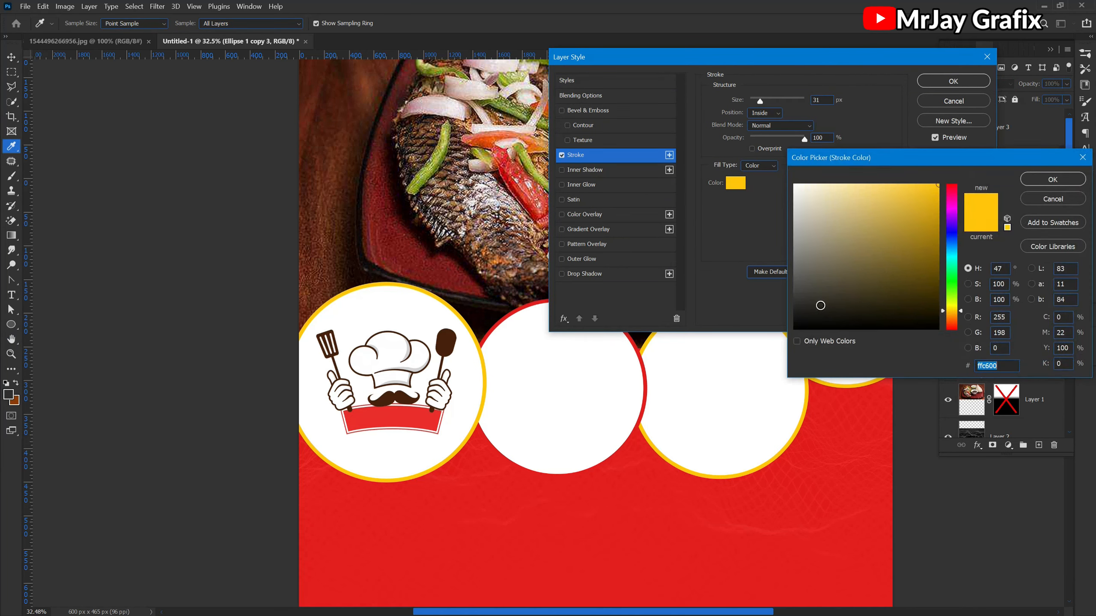
pyautogui.click(767, 336)
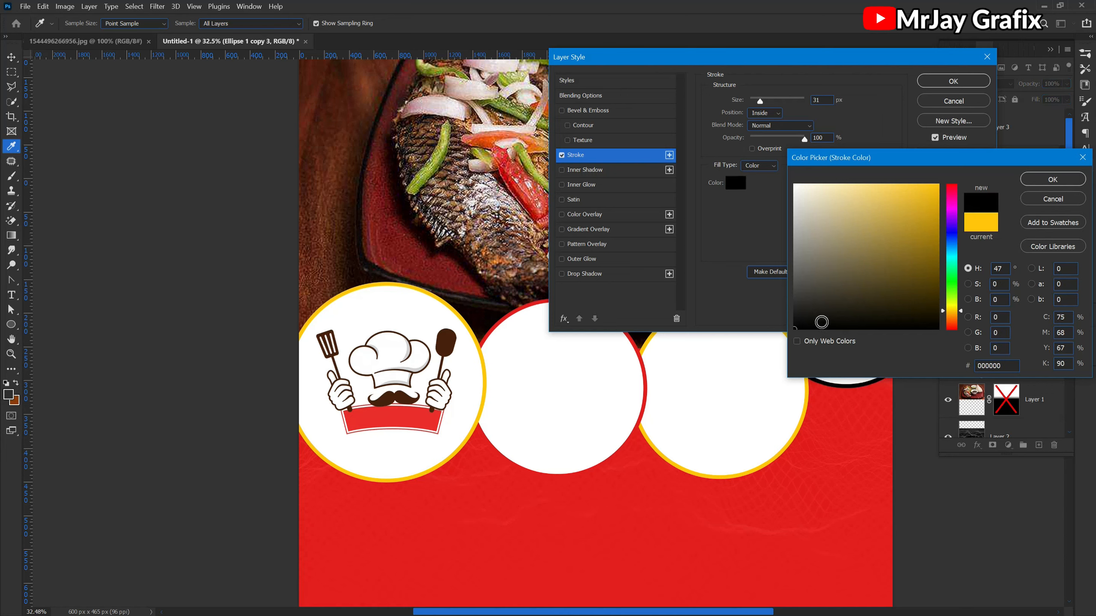
pyautogui.press('Return')
pyautogui.press('Return')
# - Move the black-outlined circle slightly up and left so it overlaps the third circle, and review the layout
pyautogui.click(910, 497)
pyautogui.moveTo(817, 342); pyautogui.dragTo(800, 332)
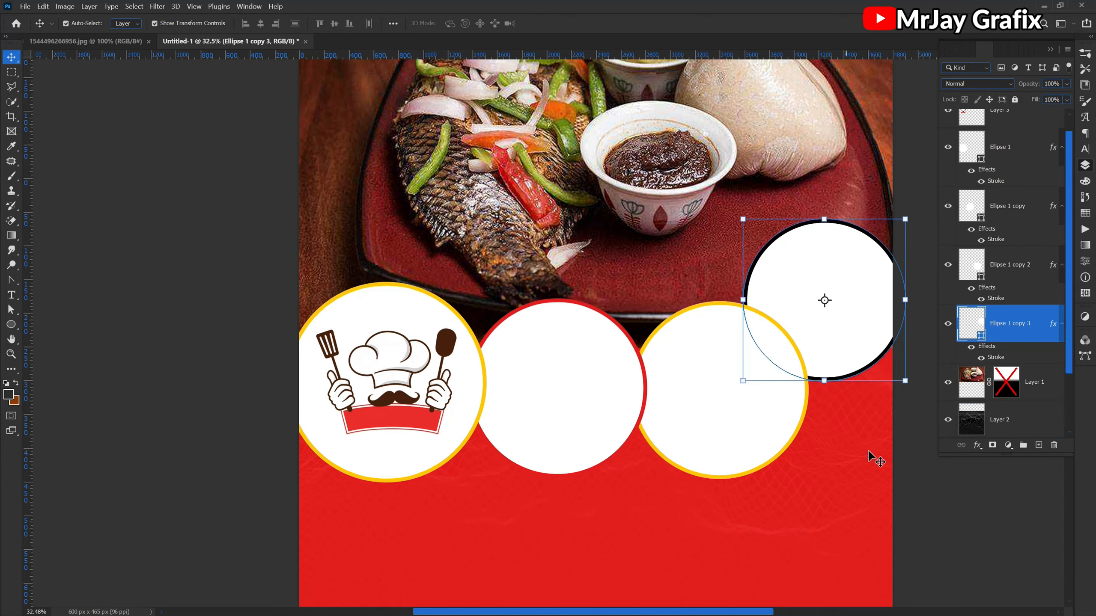
pyautogui.click(907, 479)
pyautogui.scroll(-2, 577, 324)
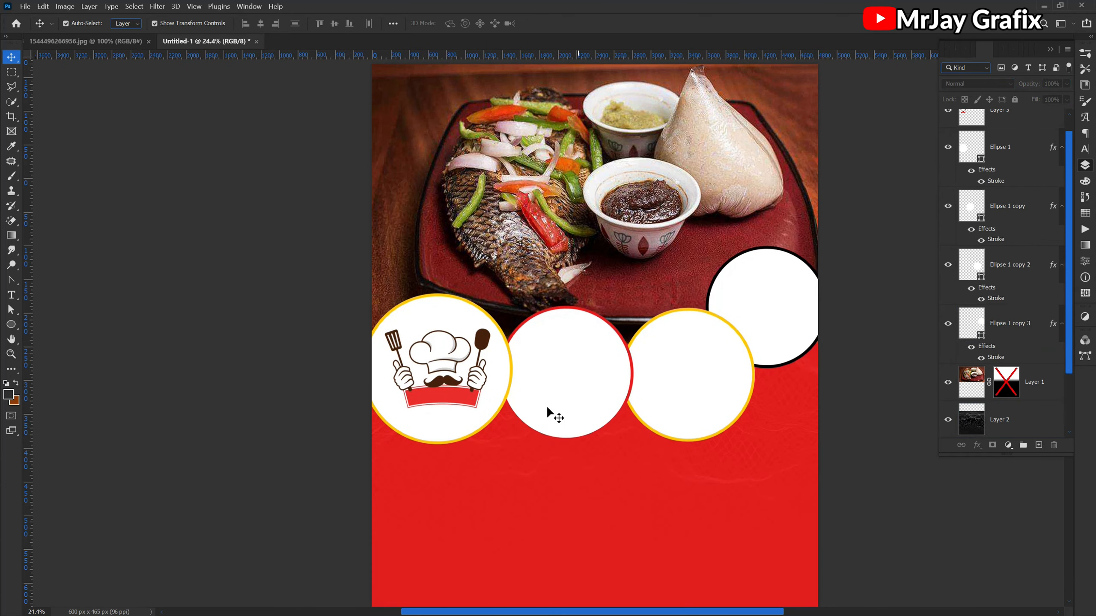
pyautogui.scroll(-1, 535, 425)
pyautogui.scroll(3, 602, 457)
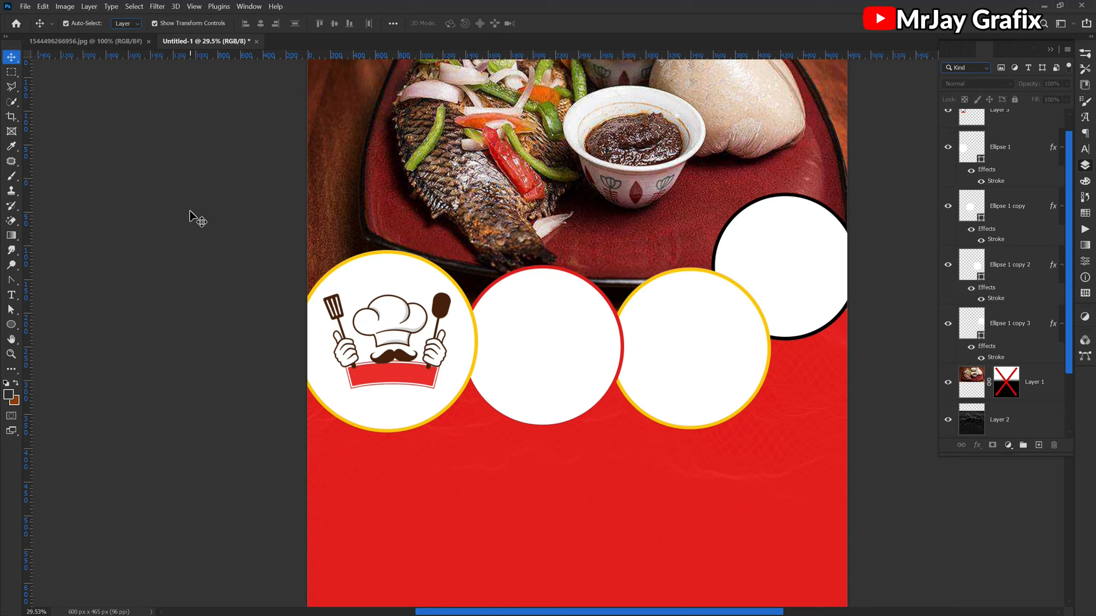
# - Open all five dish photos from the FOOD folder inside RESOURCESSSSSSS as separate documents
pyautogui.hotkey('ctrl', 'o')
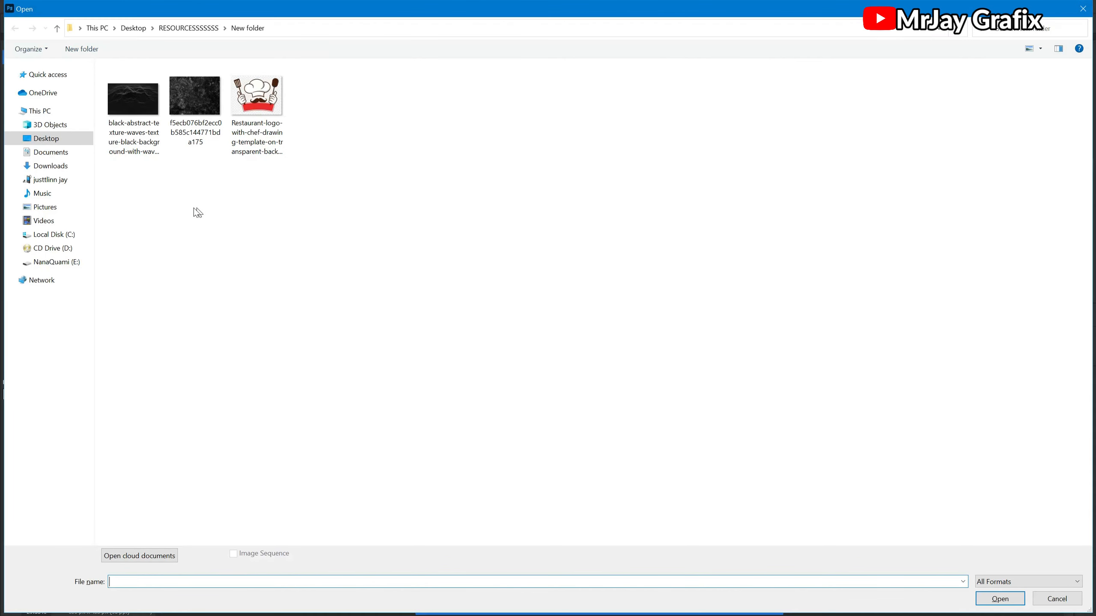
pyautogui.click(57, 29)
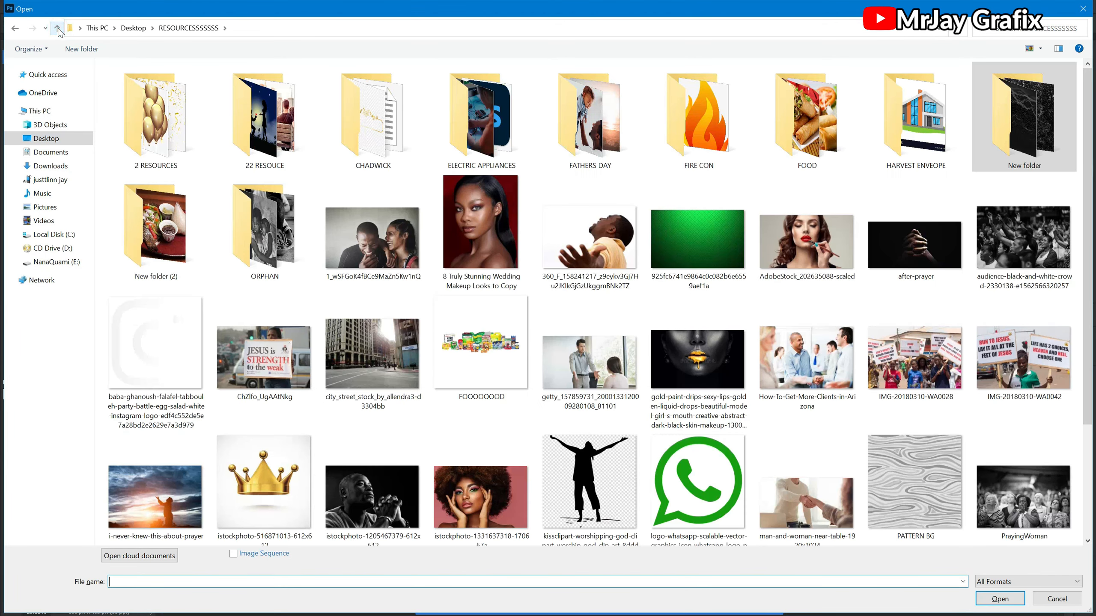
pyautogui.doubleClick(785, 158)
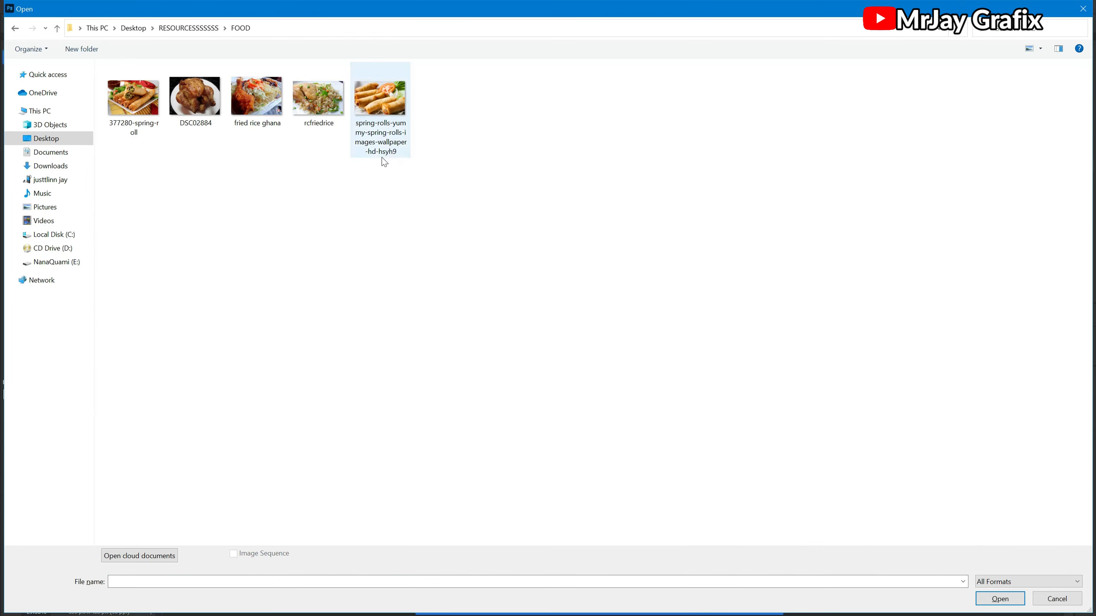
pyautogui.moveTo(396, 163); pyautogui.dragTo(148, 130)
pyautogui.press('Return')
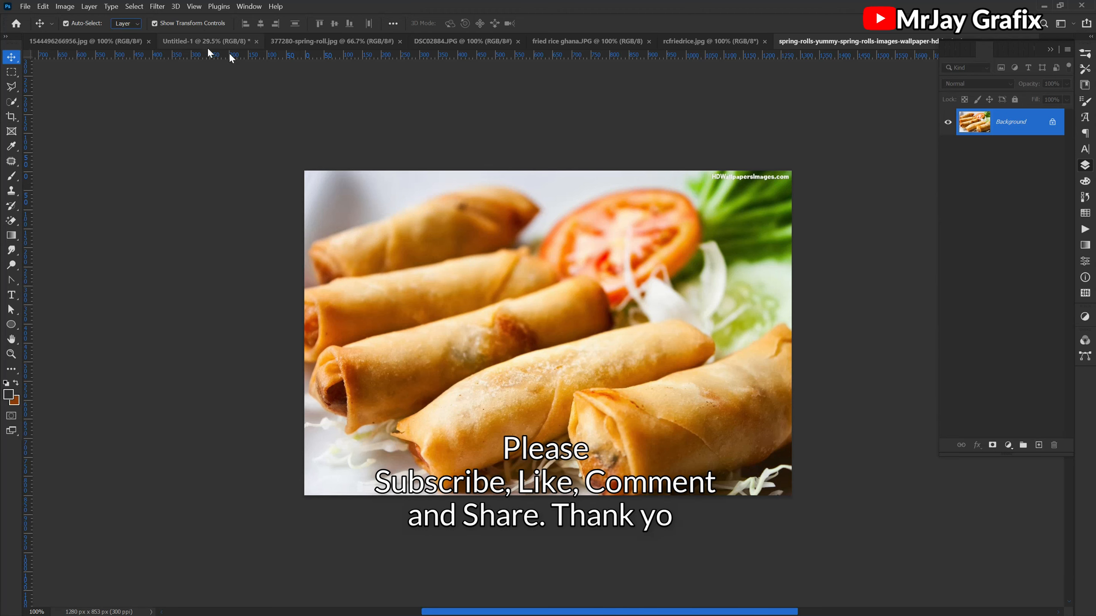
pyautogui.click(312, 42)
pyautogui.moveTo(418, 201); pyautogui.dragTo(396, 267)
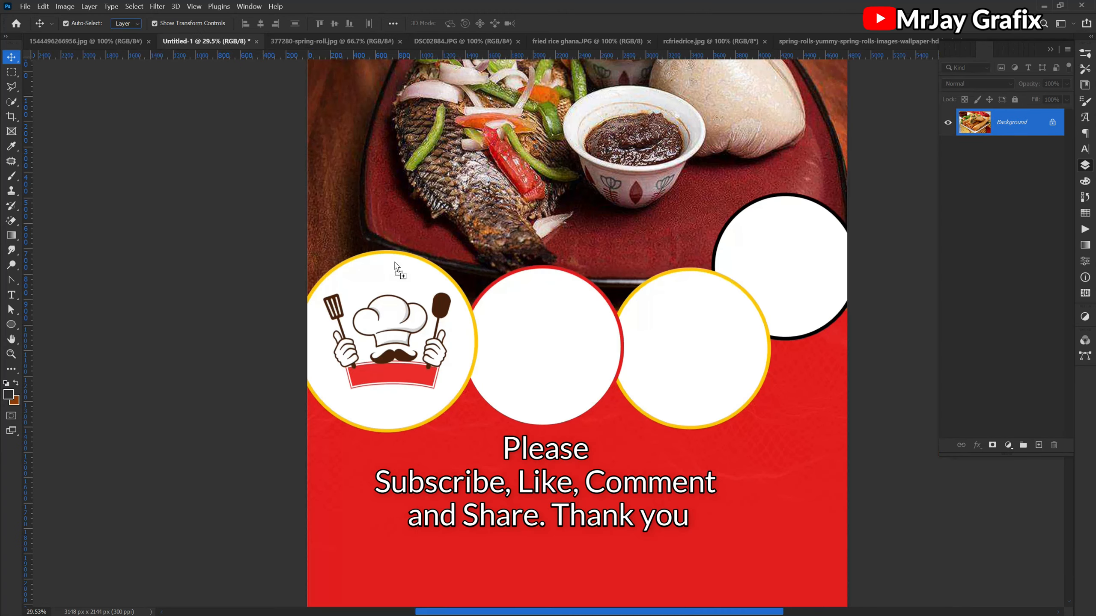
pyautogui.moveTo(478, 265); pyautogui.dragTo(472, 269)
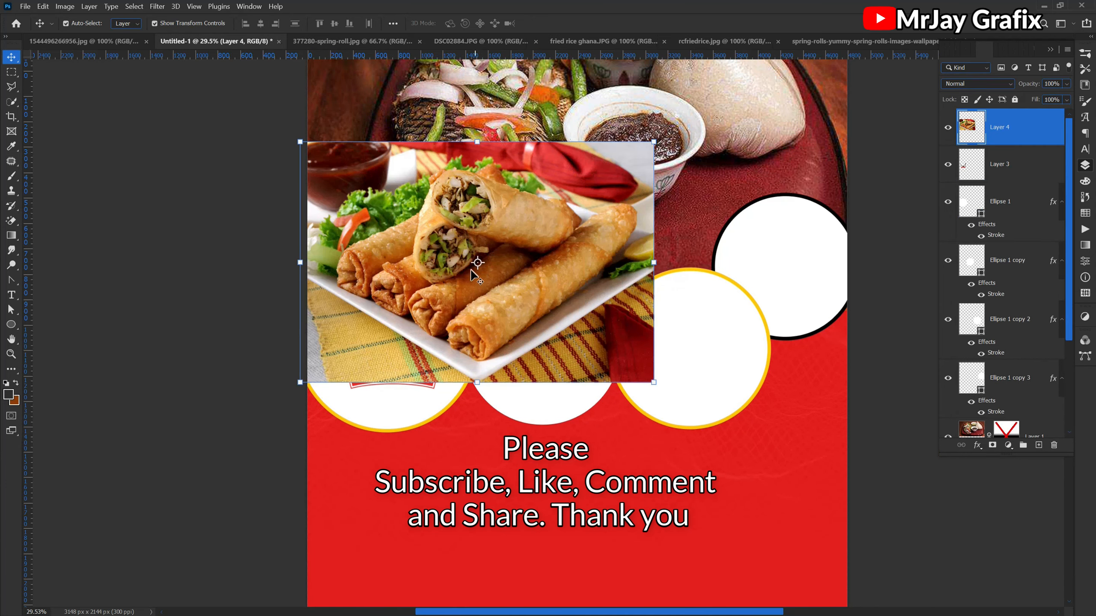
pyautogui.hotkey('ctrl', 'z')
# - Place the 377280-spring-roll photo directly above the second circle's layer and clip it to that circle
pyautogui.click(502, 375)
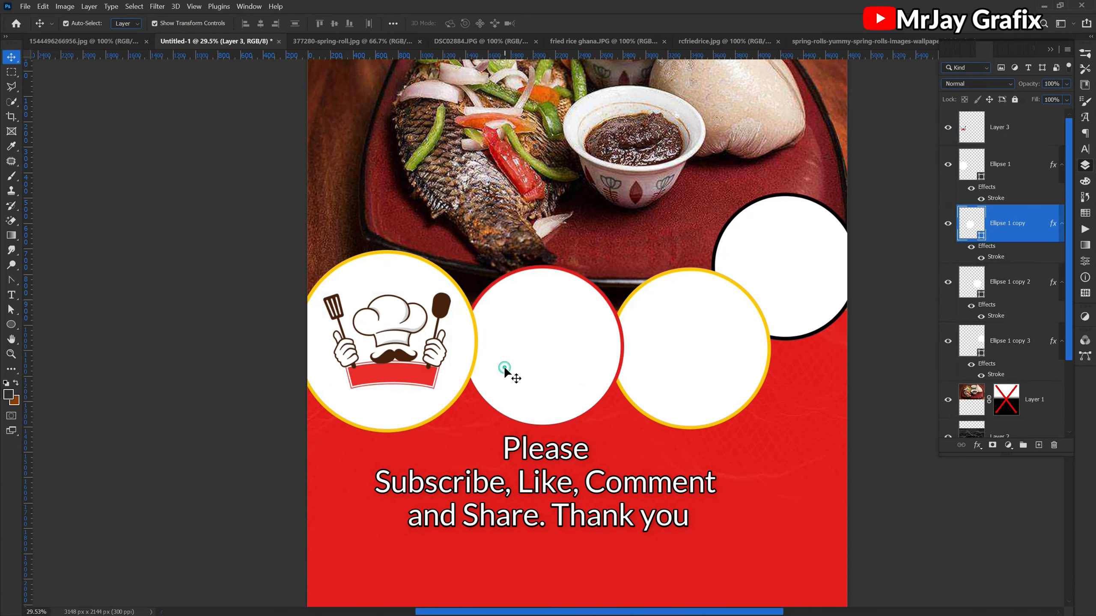
pyautogui.click(338, 42)
pyautogui.moveTo(373, 192); pyautogui.dragTo(568, 358)
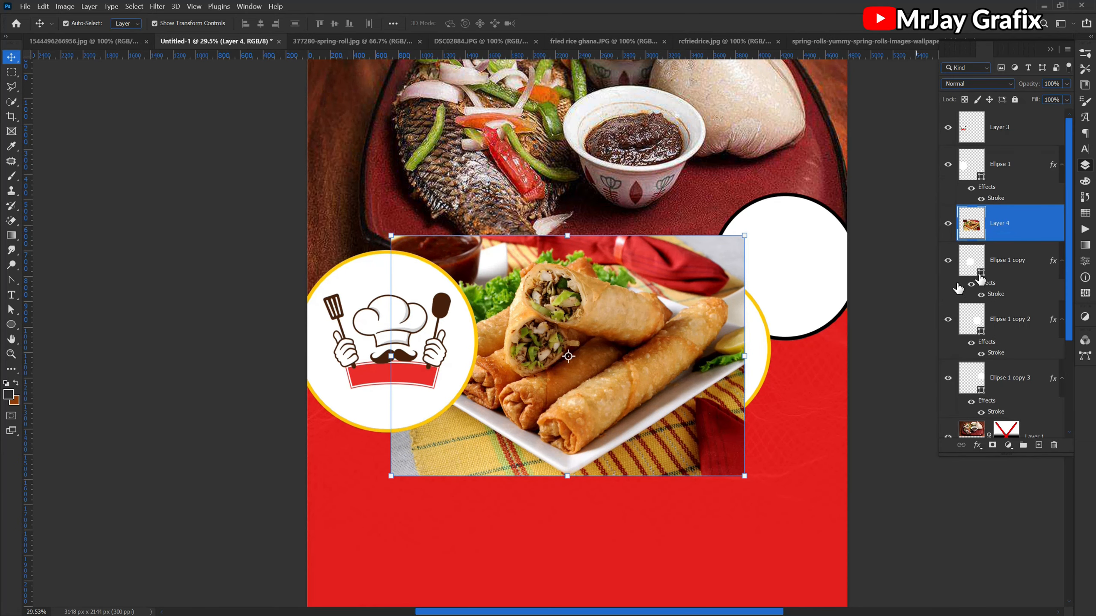
pyautogui.rightClick(1036, 222)
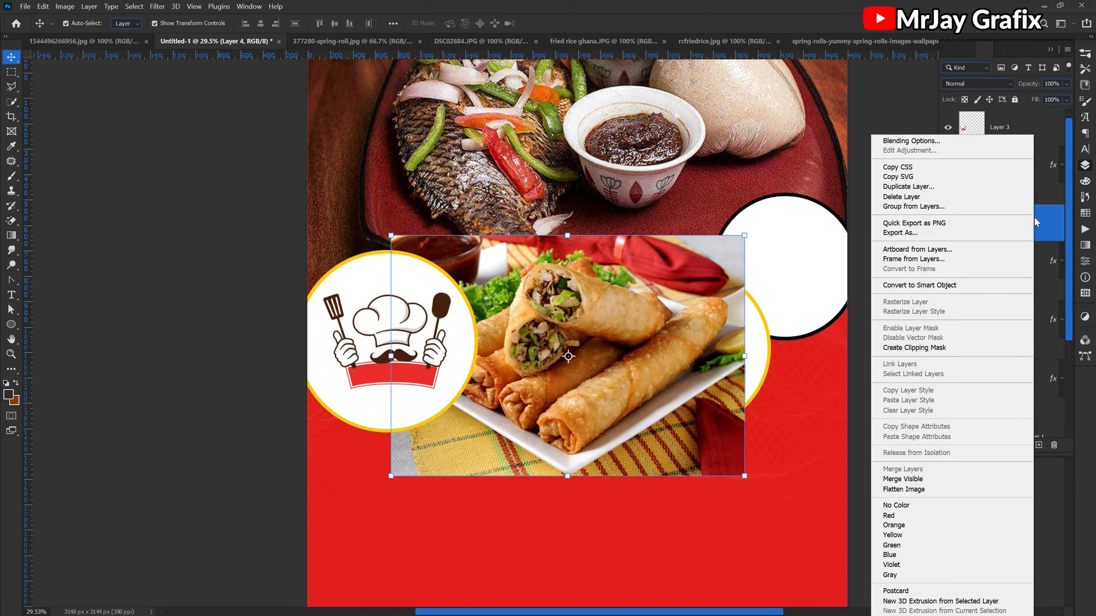
pyautogui.click(920, 347)
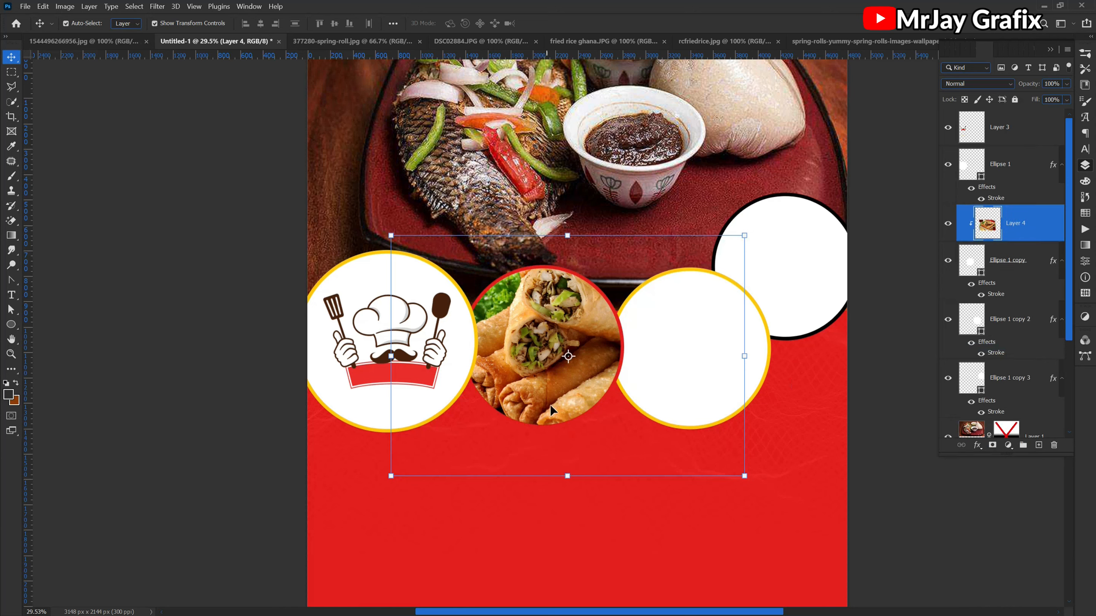
# - Scale the clipped spring roll photo to about 72.79% and position it so the rolls fill the second circle
pyautogui.moveTo(744, 357); pyautogui.dragTo(646, 356)
pyautogui.moveTo(517, 373); pyautogui.dragTo(530, 359)
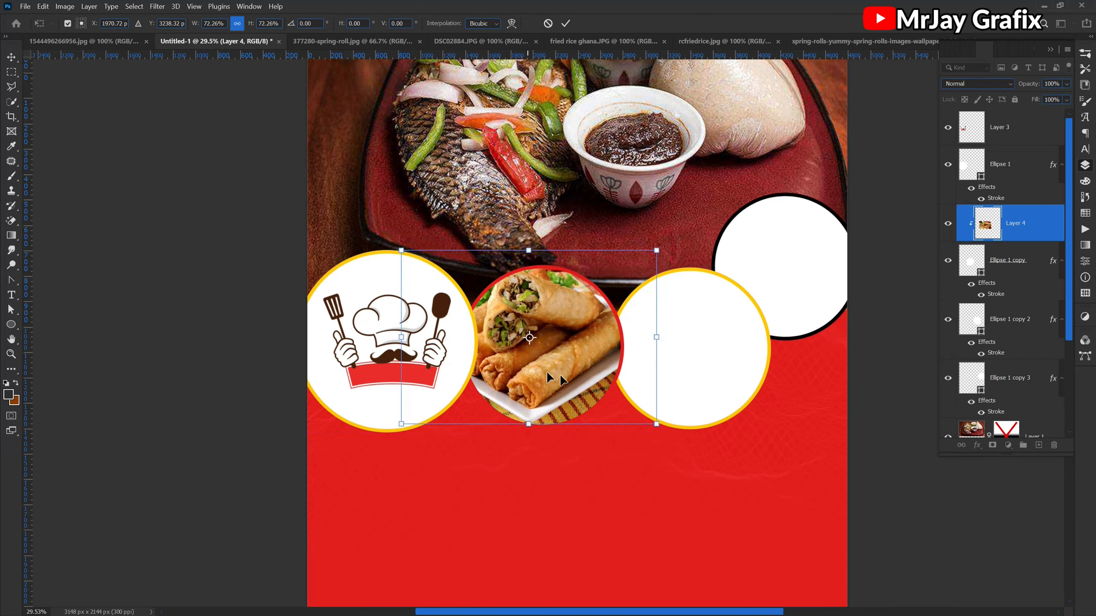
pyautogui.moveTo(656, 341)
pyautogui.mouseDown()
pyautogui.moveTo(630, 342)
pyautogui.moveTo(658, 351)
pyautogui.mouseUp()
pyautogui.moveTo(543, 356); pyautogui.dragTo(544, 364)
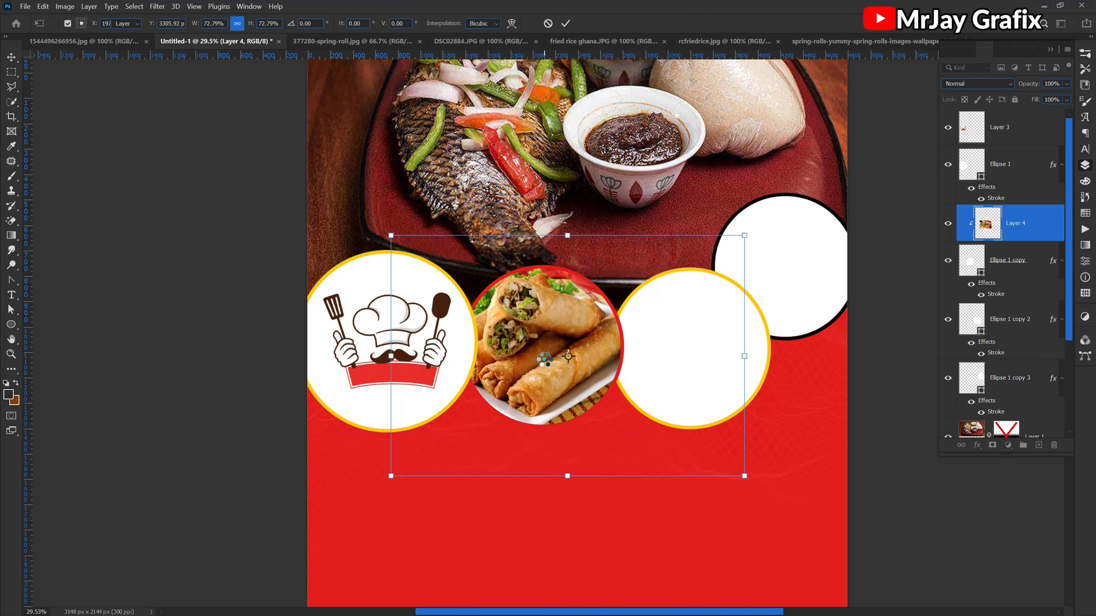
pyautogui.press('Return')
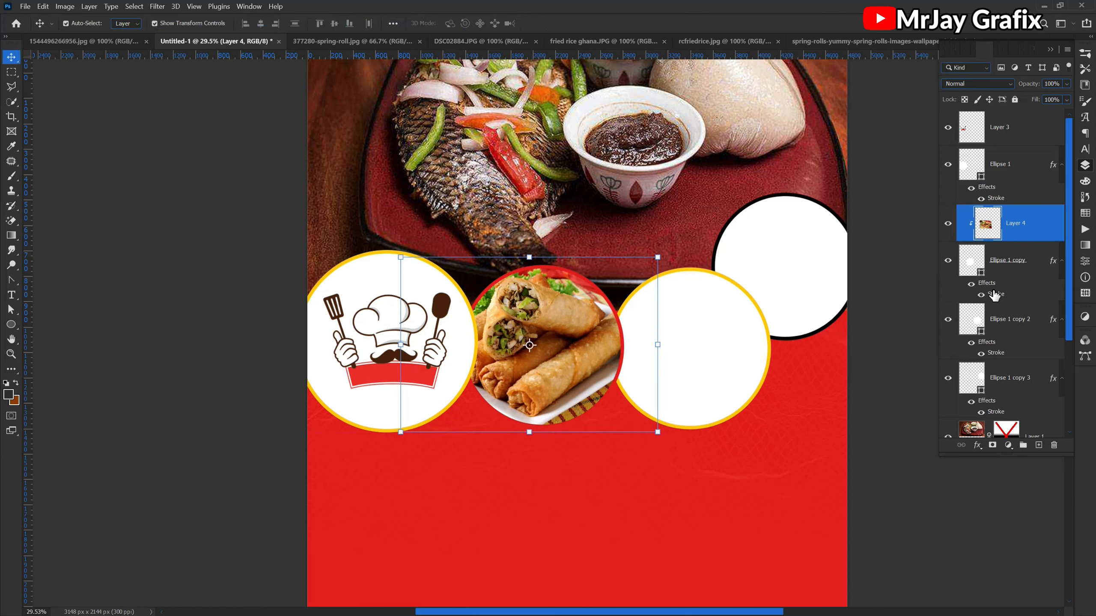
# - Change the second circle's stroke color to white ffffff, sampled from the third circle's fill
pyautogui.click(995, 296)
pyautogui.press('h')
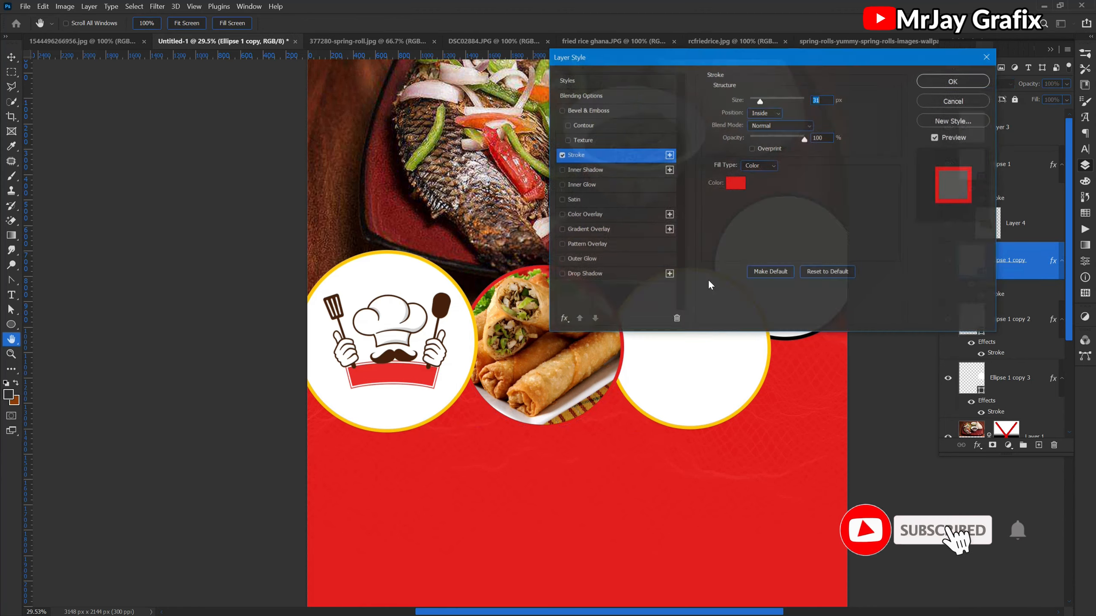
pyautogui.click(729, 183)
pyautogui.click(711, 364)
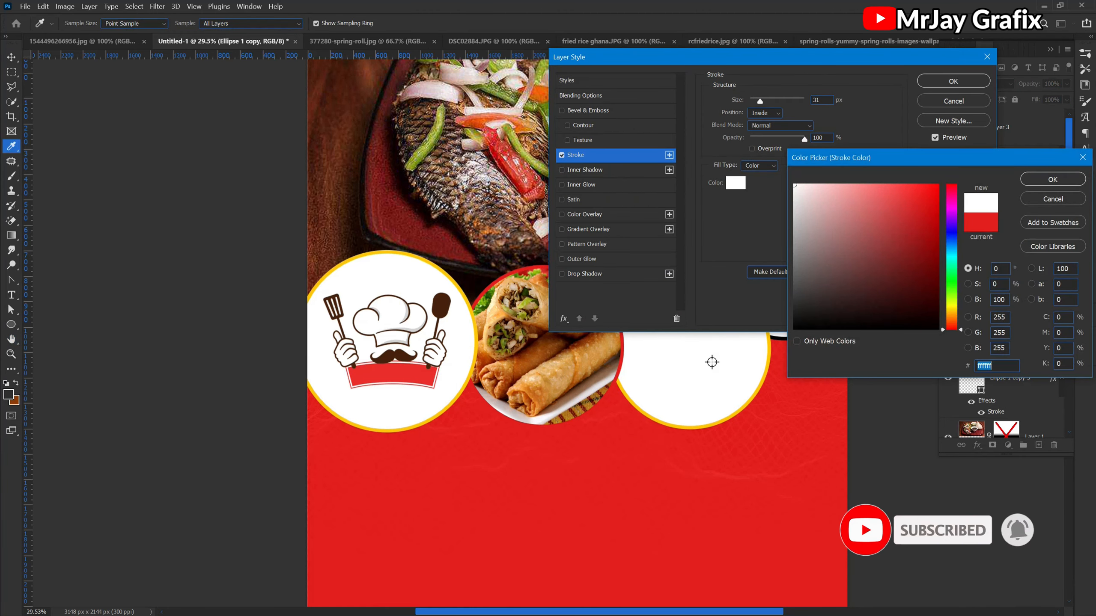
pyautogui.press('Return')
pyautogui.press('Return')
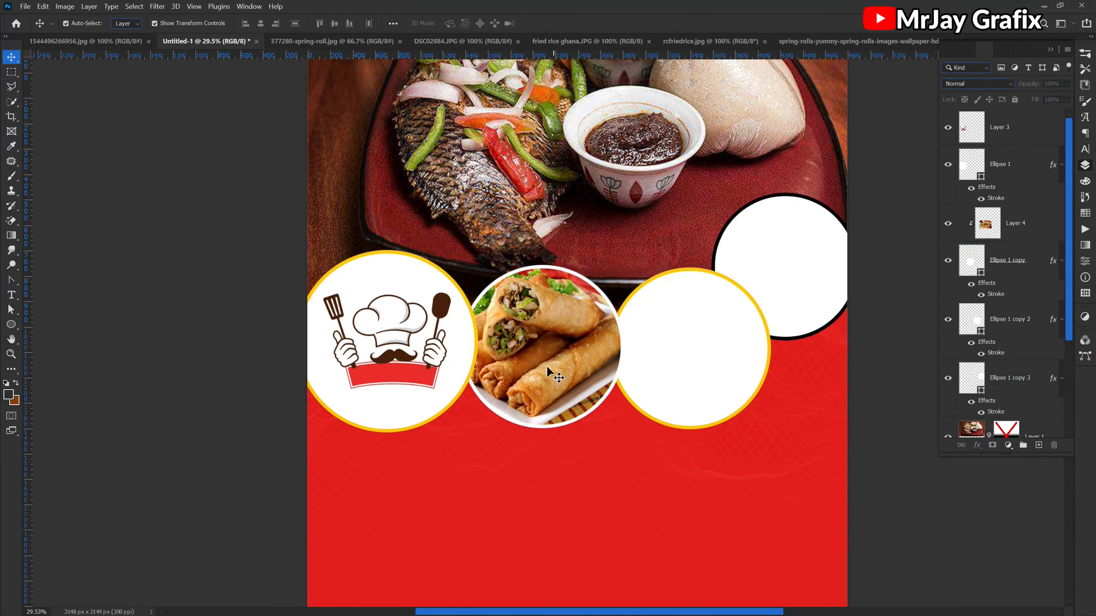
# - Scale the spring roll photo down further to about 95.48% within the second circle
pyautogui.click(546, 366)
pyautogui.moveTo(529, 254); pyautogui.dragTo(529, 263)
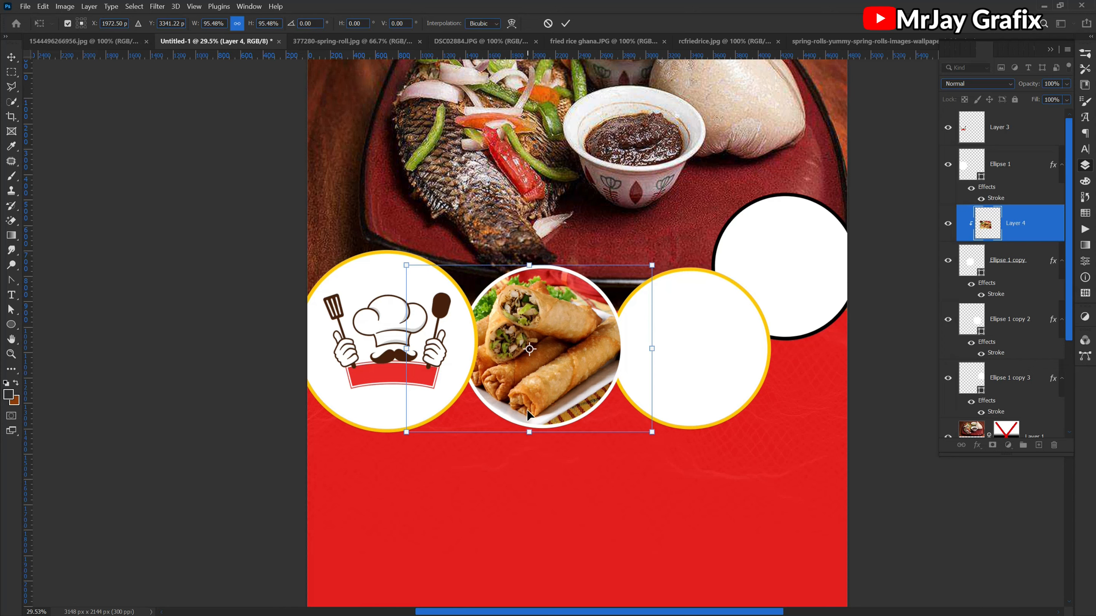
pyautogui.click(252, 421)
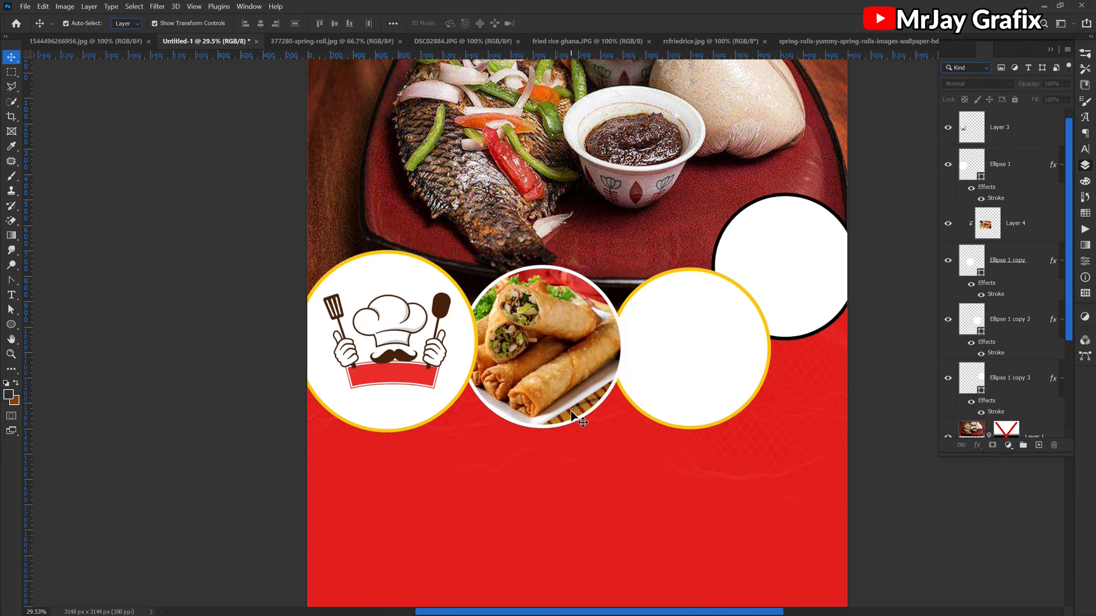
# - Add a drop shadow to the second circle from default settings, with 100% opacity, 0 px distance and 41 px size
pyautogui.click(1018, 229)
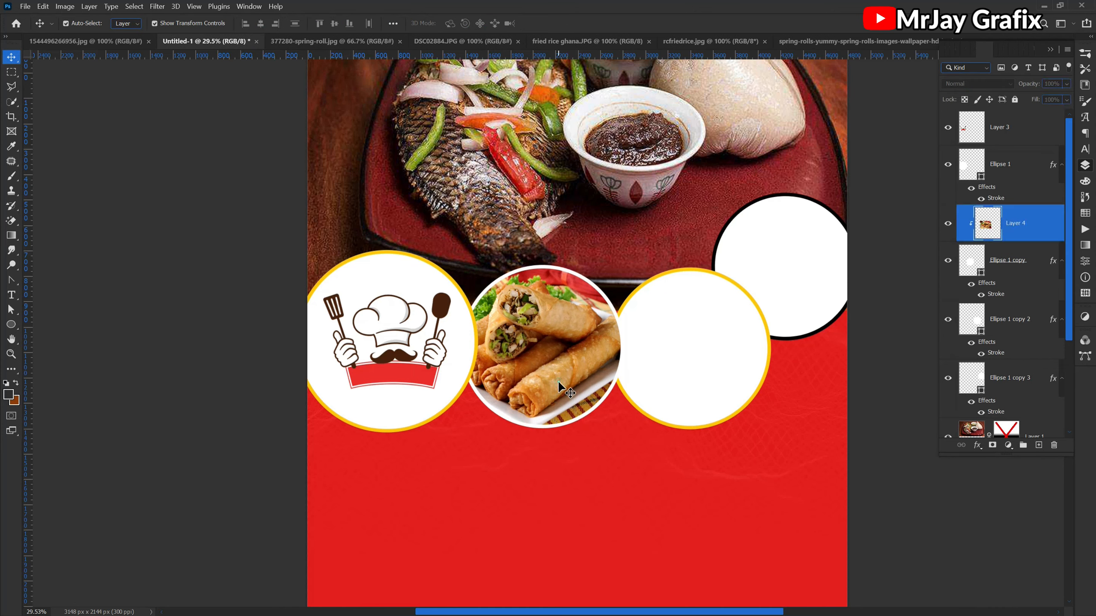
pyautogui.click(1012, 260)
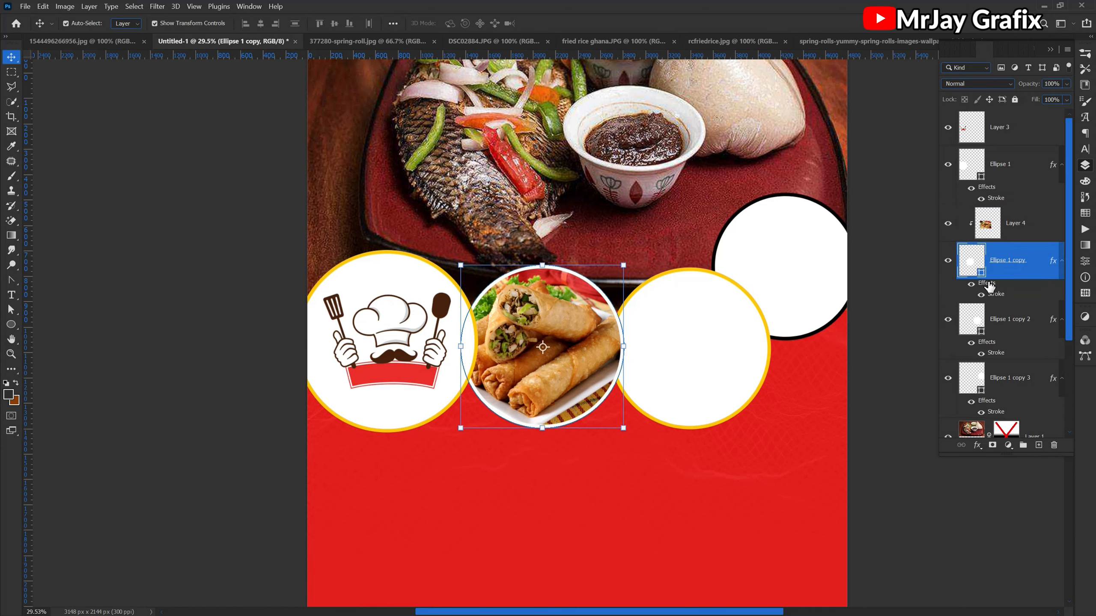
pyautogui.click(978, 446)
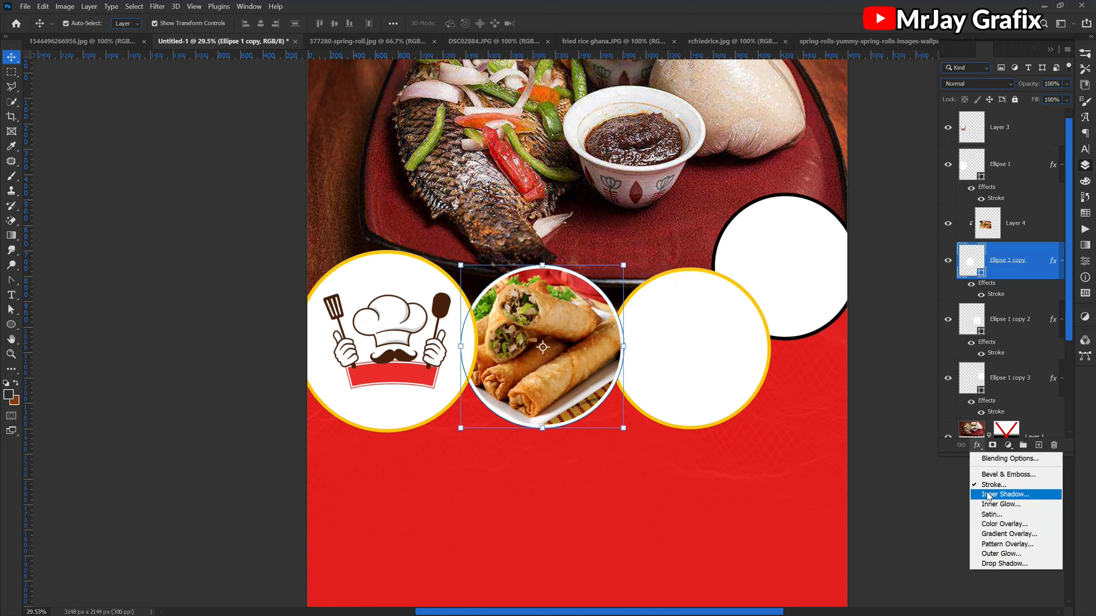
pyautogui.click(992, 563)
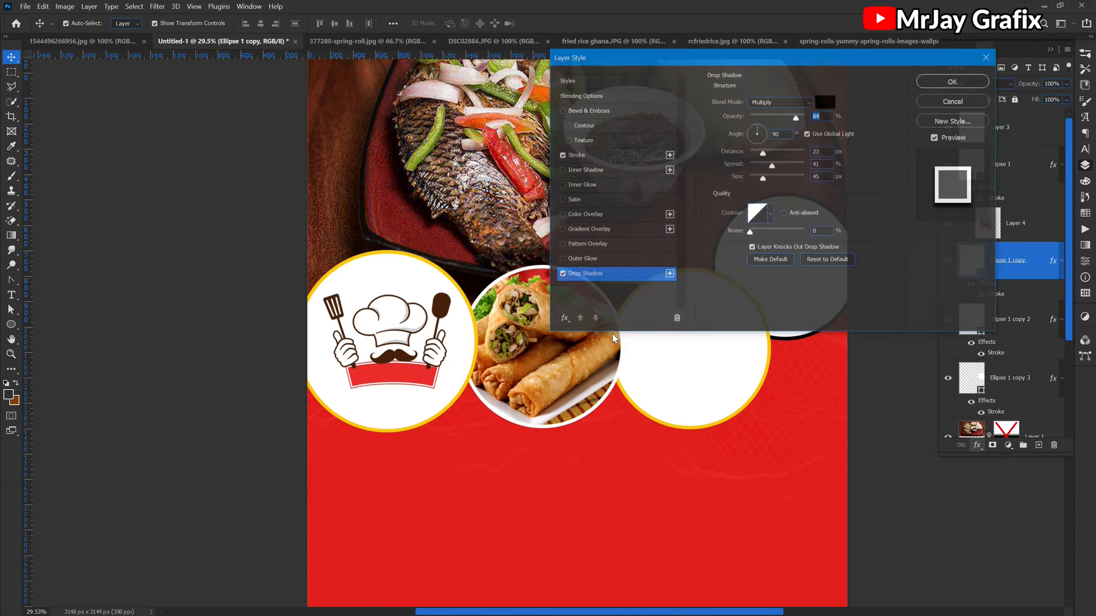
pyautogui.click(815, 259)
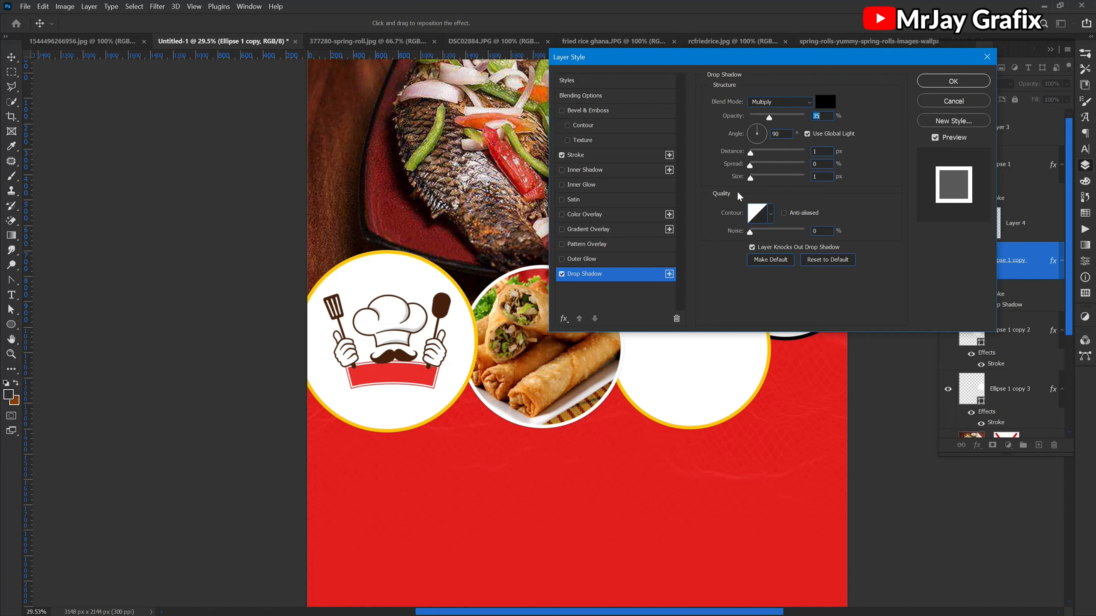
pyautogui.moveTo(732, 117); pyautogui.dragTo(776, 114)
pyautogui.moveTo(746, 177); pyautogui.dragTo(758, 176)
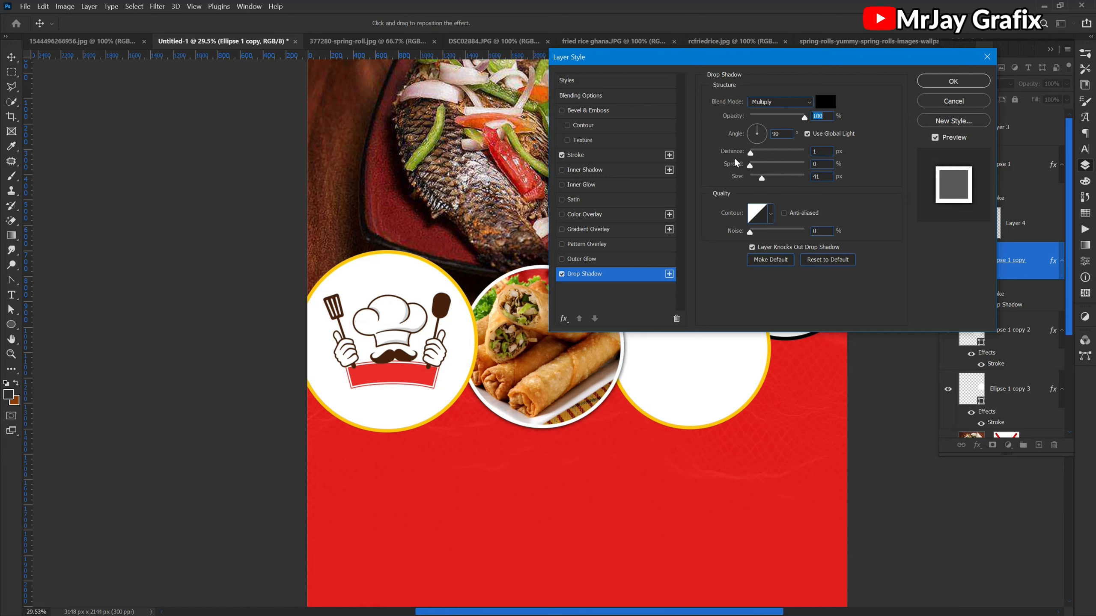
pyautogui.moveTo(734, 152); pyautogui.dragTo(728, 152)
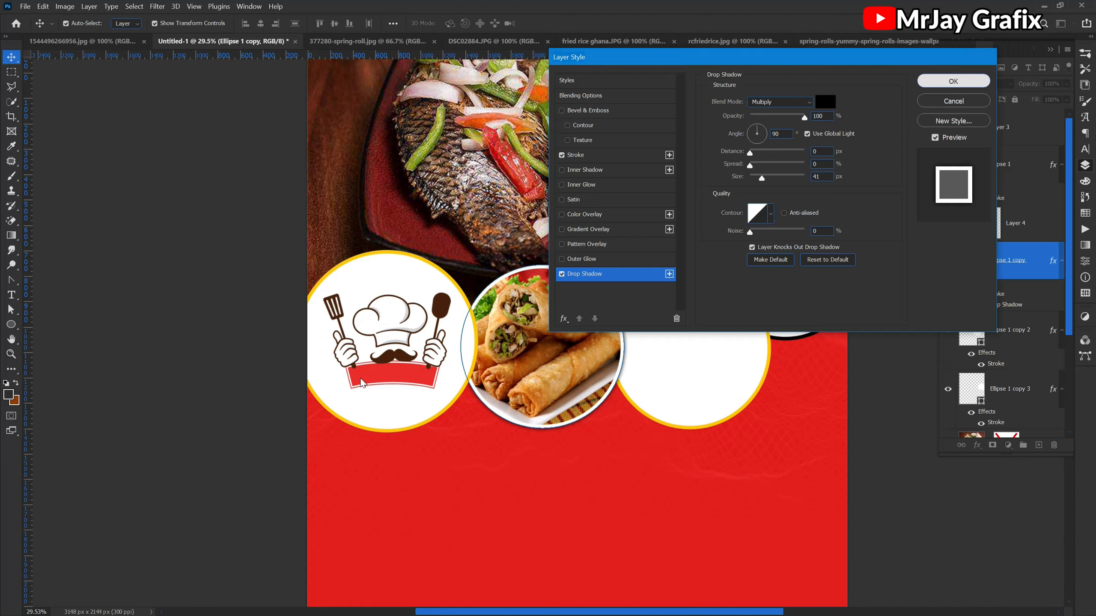
pyautogui.click(943, 82)
pyautogui.click(237, 411)
# - Close the spring roll photo document, then place the DSC02884 chicken photo above the third circle and clip it to that circle
pyautogui.scroll(1, 685, 339)
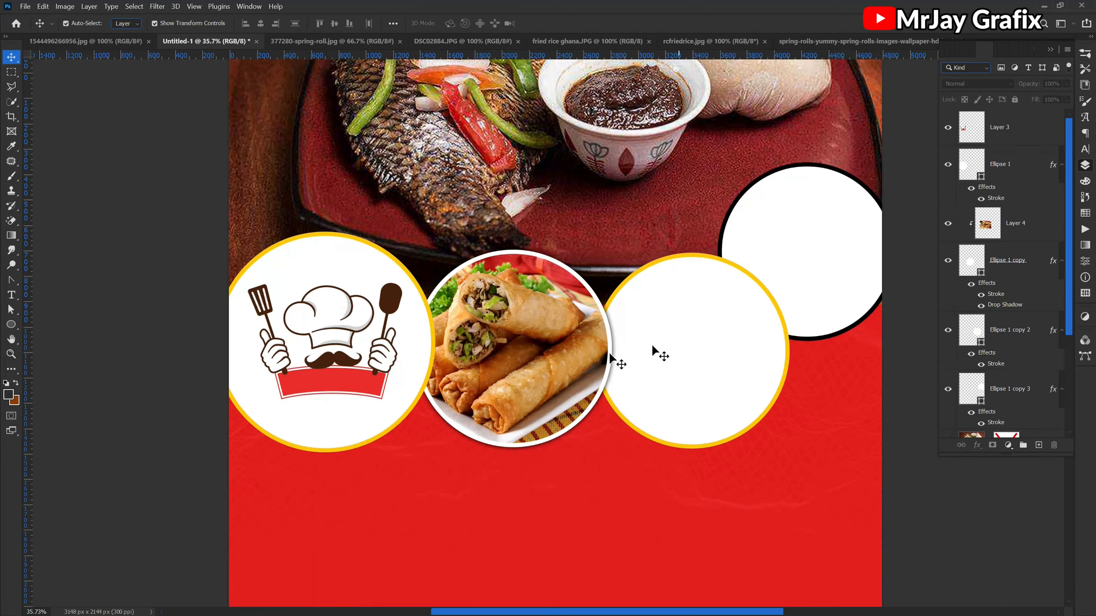
pyautogui.click(683, 374)
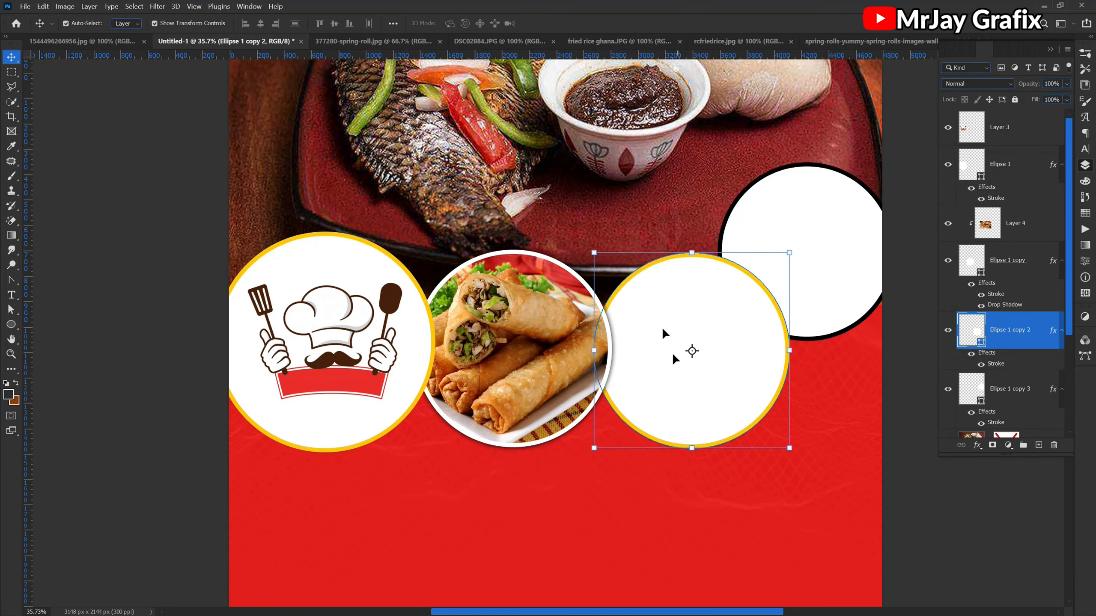
pyautogui.click(322, 42)
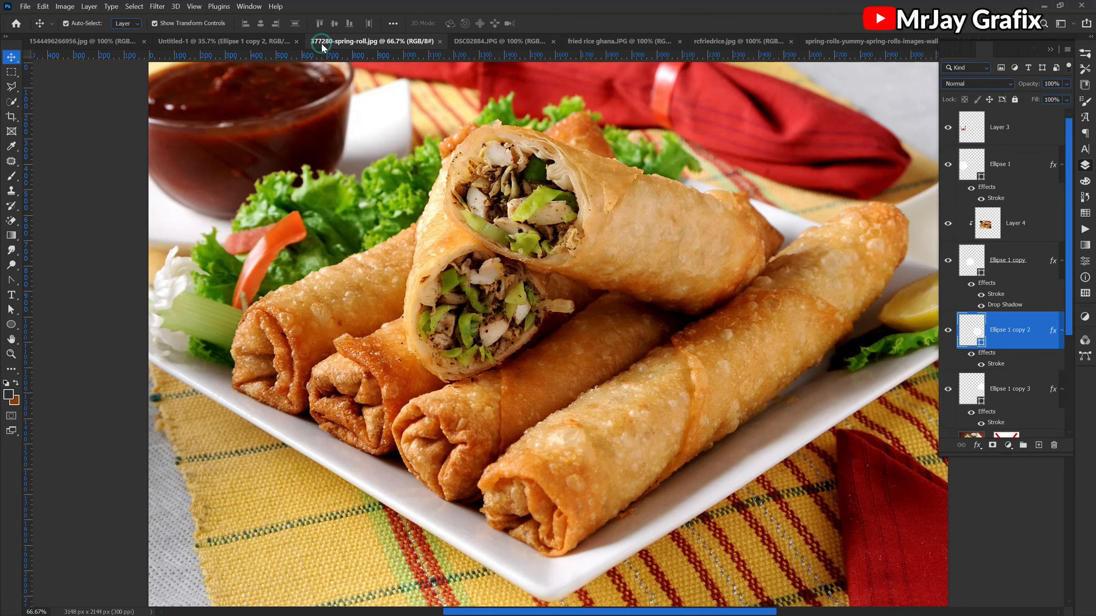
pyautogui.click(440, 40)
pyautogui.click(369, 40)
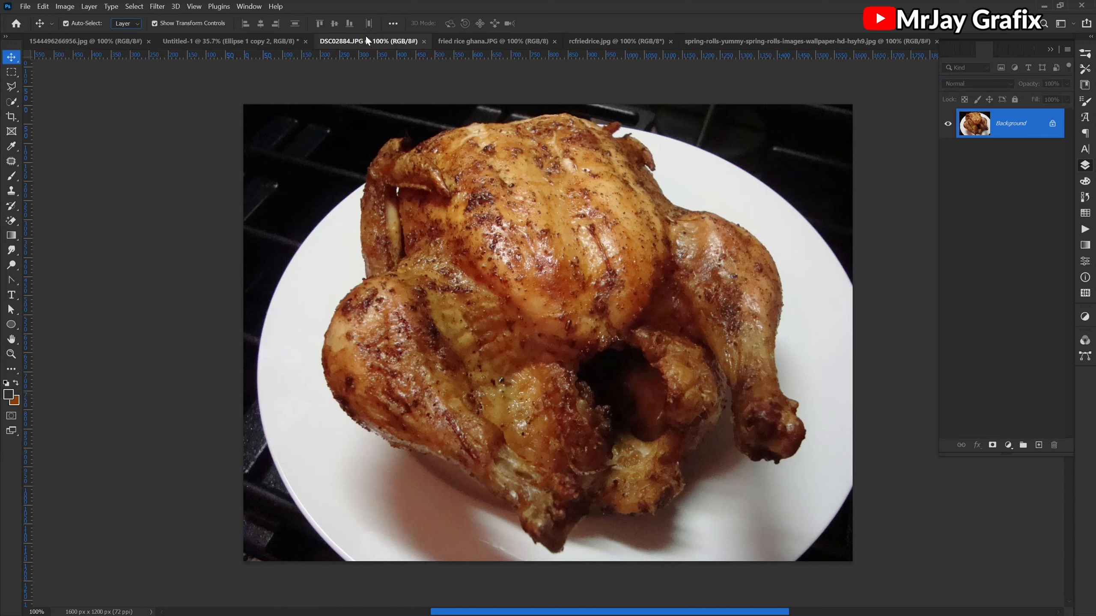
pyautogui.moveTo(489, 198); pyautogui.dragTo(693, 351)
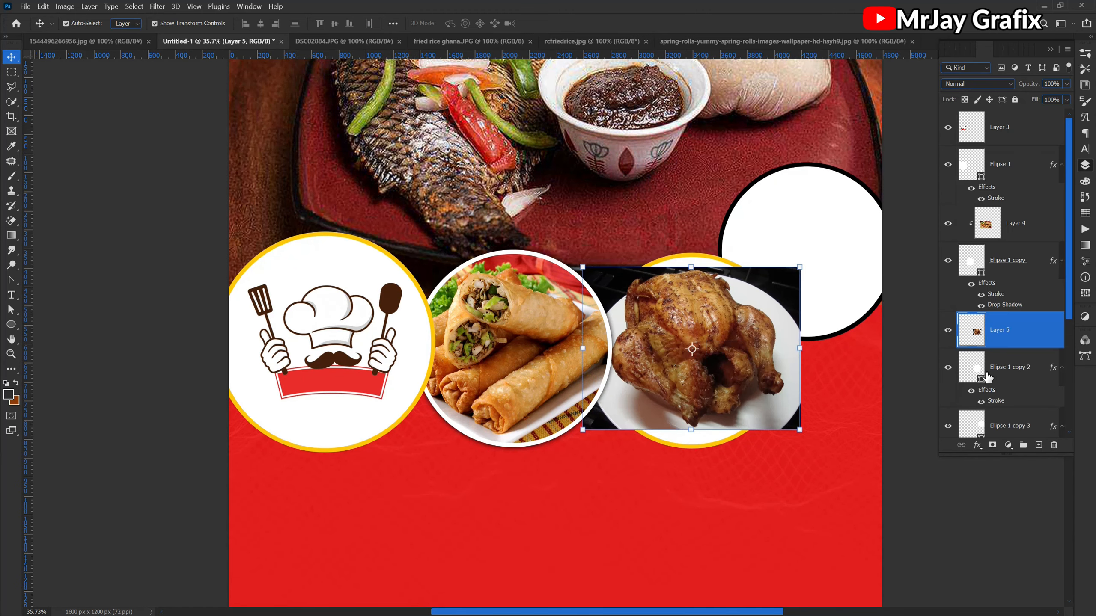
pyautogui.keyDown('alt'); pyautogui.click(993, 349); pyautogui.keyUp('alt')
# - Enlarge the chicken photo vertically at both edges so it fills the third circle
pyautogui.moveTo(692, 431); pyautogui.dragTo(691, 448)
pyautogui.moveTo(691, 267); pyautogui.dragTo(691, 253)
pyautogui.press('Return')
pyautogui.click(587, 413)
# - Add an inner shadow to the second circle with 66% opacity, 77° angle, 111 px distance and 58 px size
pyautogui.click(1005, 228)
pyautogui.click(1006, 125)
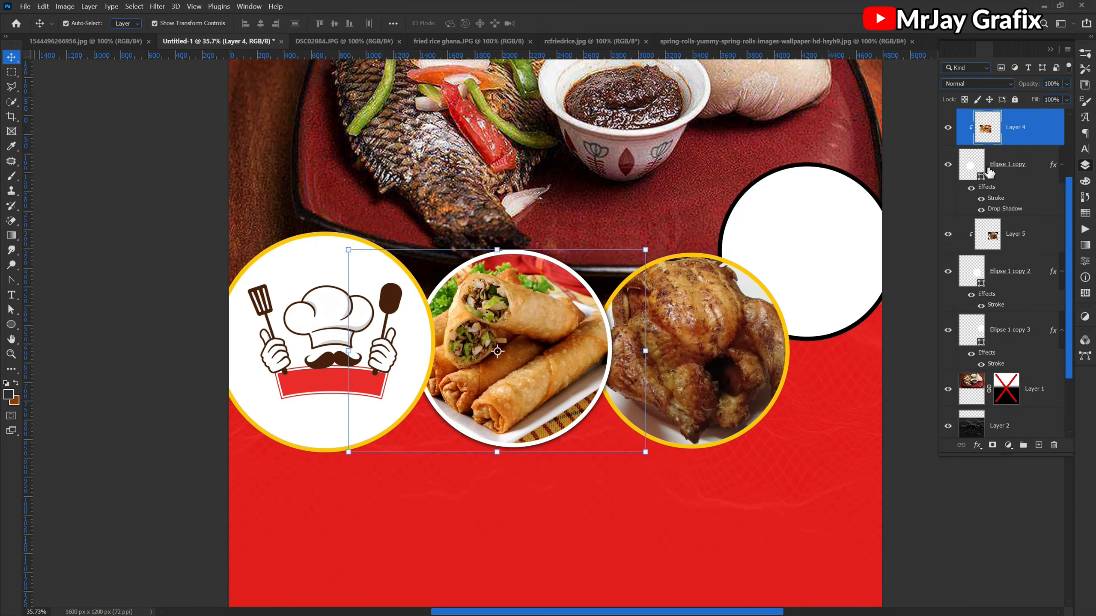
pyautogui.doubleClick(1004, 209)
pyautogui.moveTo(648, 57); pyautogui.dragTo(798, 136)
pyautogui.click(727, 250)
pyautogui.moveTo(916, 197); pyautogui.dragTo(944, 197)
pyautogui.click(966, 215)
pyautogui.moveTo(901, 258); pyautogui.dragTo(913, 258)
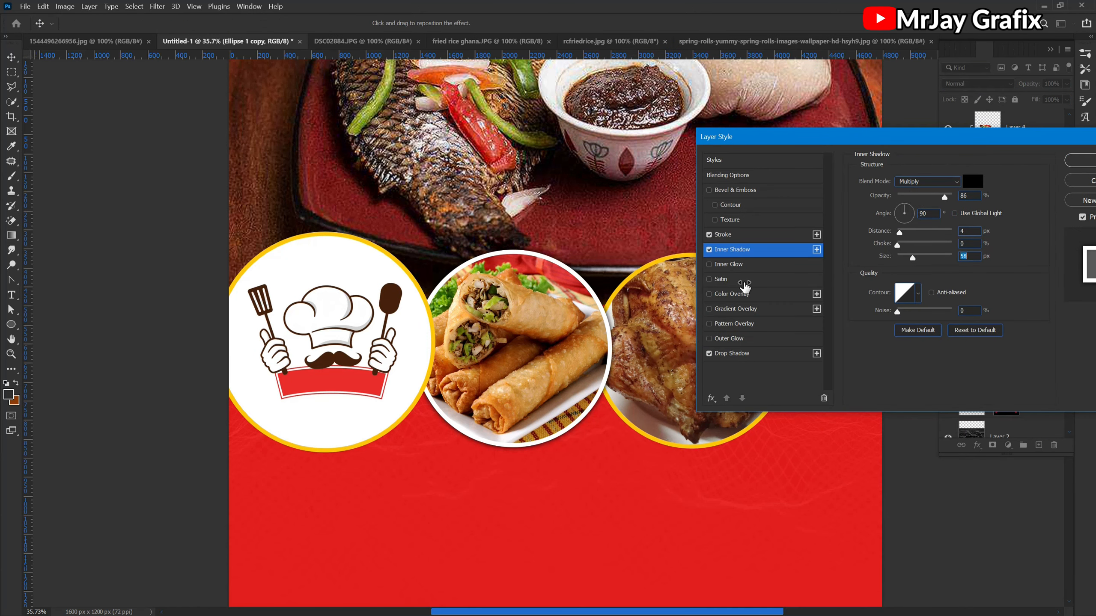
pyautogui.moveTo(577, 339); pyautogui.dragTo(562, 344)
pyautogui.moveTo(944, 197); pyautogui.dragTo(933, 197)
pyautogui.click(906, 213)
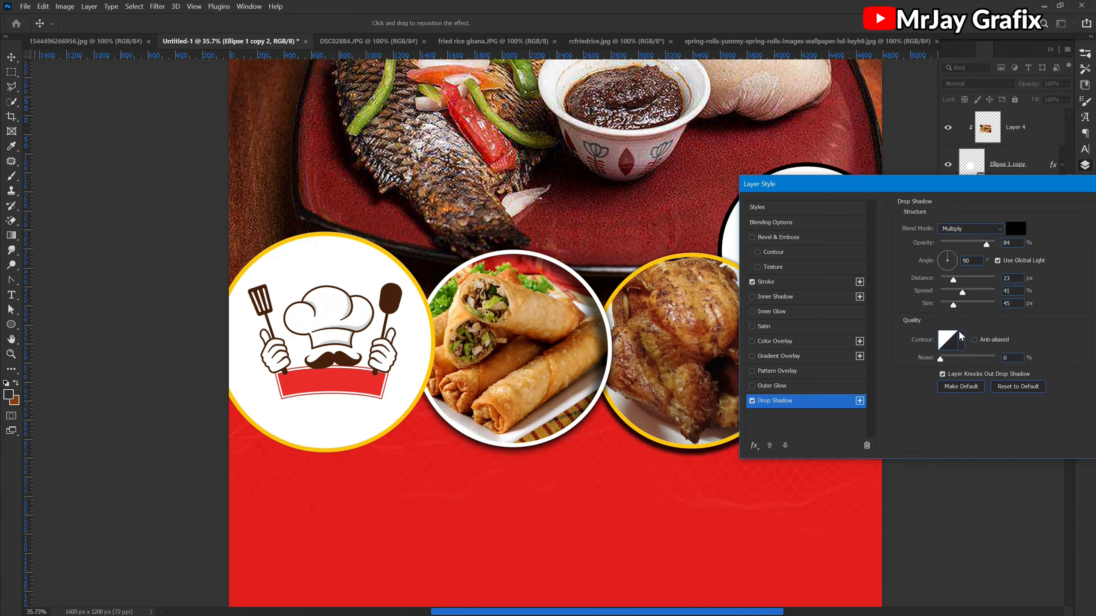
# - Give the third circle a 97% opacity, 55 px drop shadow and an inner shadow with 90% opacity, 45 px distance and 102 px size
pyautogui.moveTo(945, 240); pyautogui.dragTo(823, 125)
pyautogui.moveTo(790, 188); pyautogui.dragTo(795, 189)
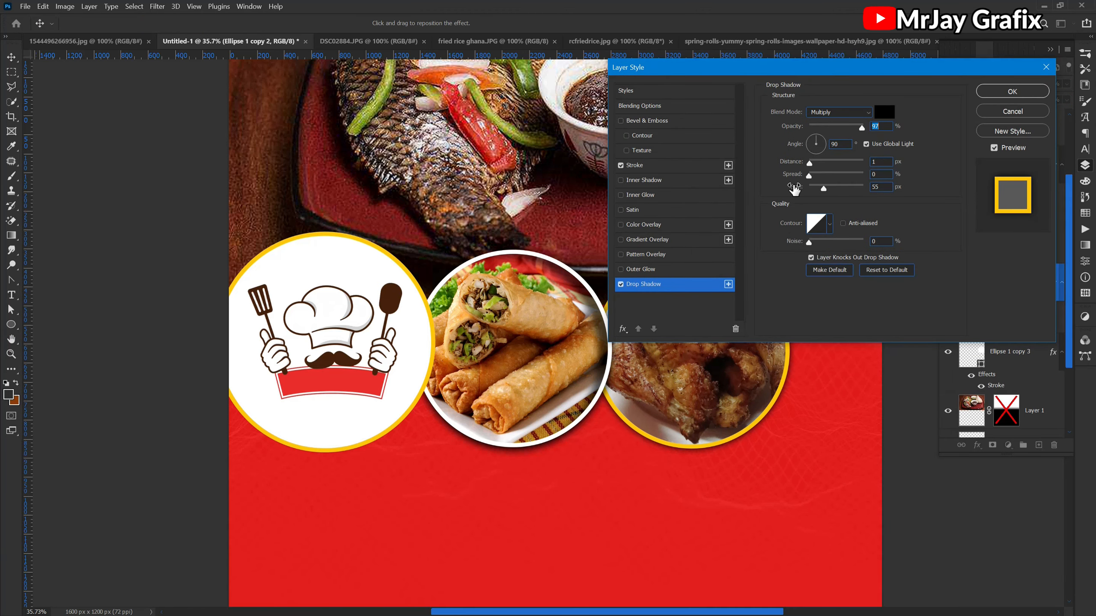
pyautogui.click(643, 179)
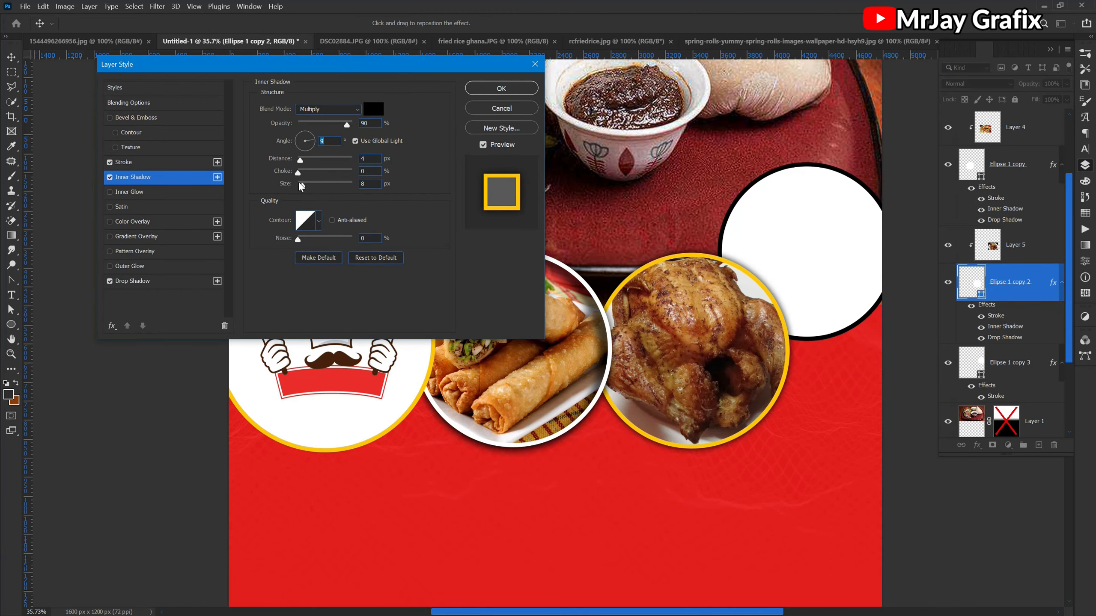
pyautogui.moveTo(300, 185); pyautogui.dragTo(323, 185)
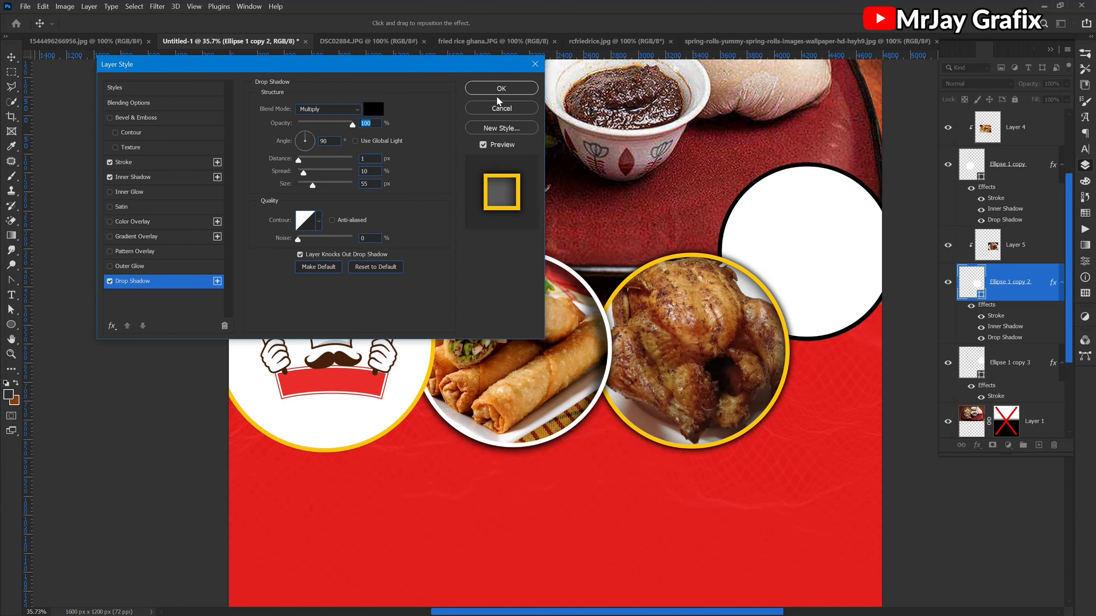
pyautogui.click(499, 90)
# - Place the fried rice ghana photo above the fourth circle, clip it to that circle and stretch it slightly downward to fill it
pyautogui.click(801, 248)
pyautogui.click(464, 41)
pyautogui.moveTo(509, 268); pyautogui.dragTo(722, 298)
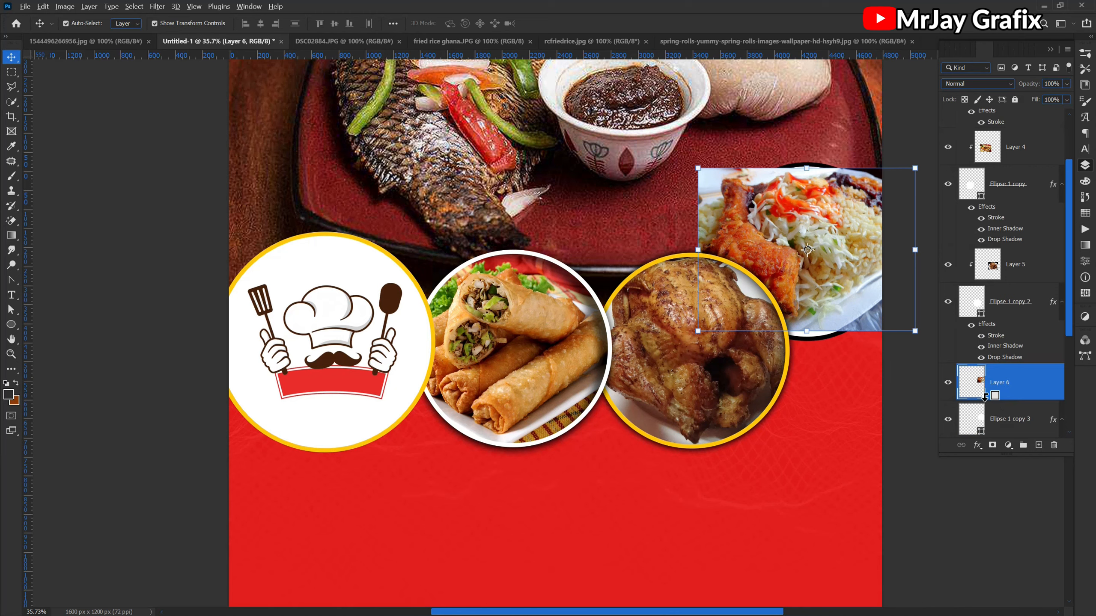
pyautogui.keyDown('alt'); pyautogui.click(991, 399); pyautogui.keyUp('alt')
pyautogui.moveTo(808, 332); pyautogui.dragTo(815, 341)
pyautogui.press('Return')
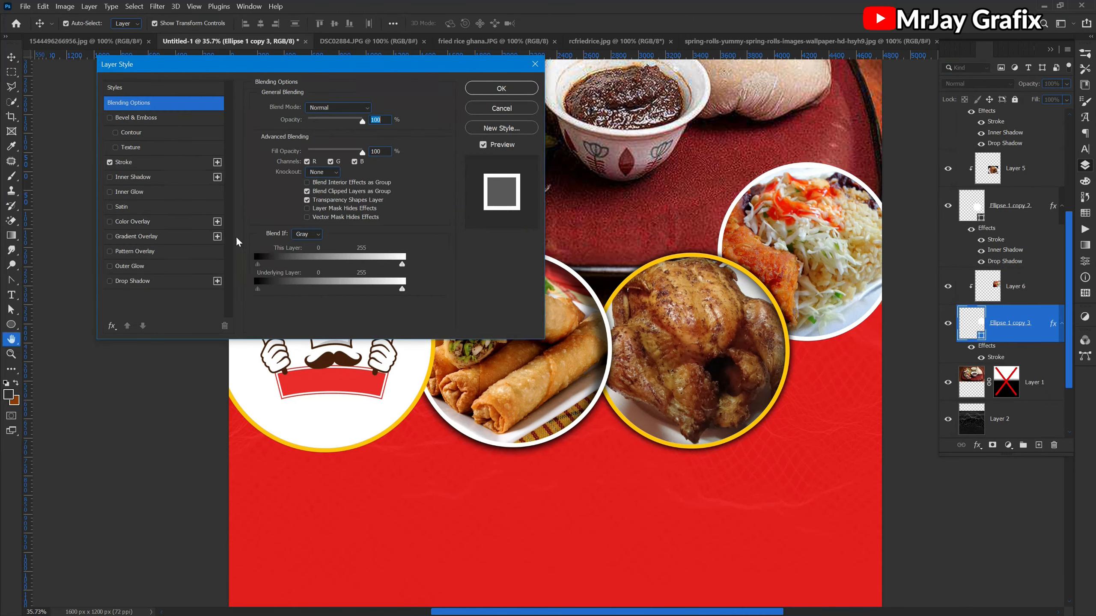
# - Give the fourth circle a white stroke and a drop shadow with 99% opacity and -69° angle
pyautogui.click(132, 281)
pyautogui.moveTo(281, 123); pyautogui.dragTo(307, 125)
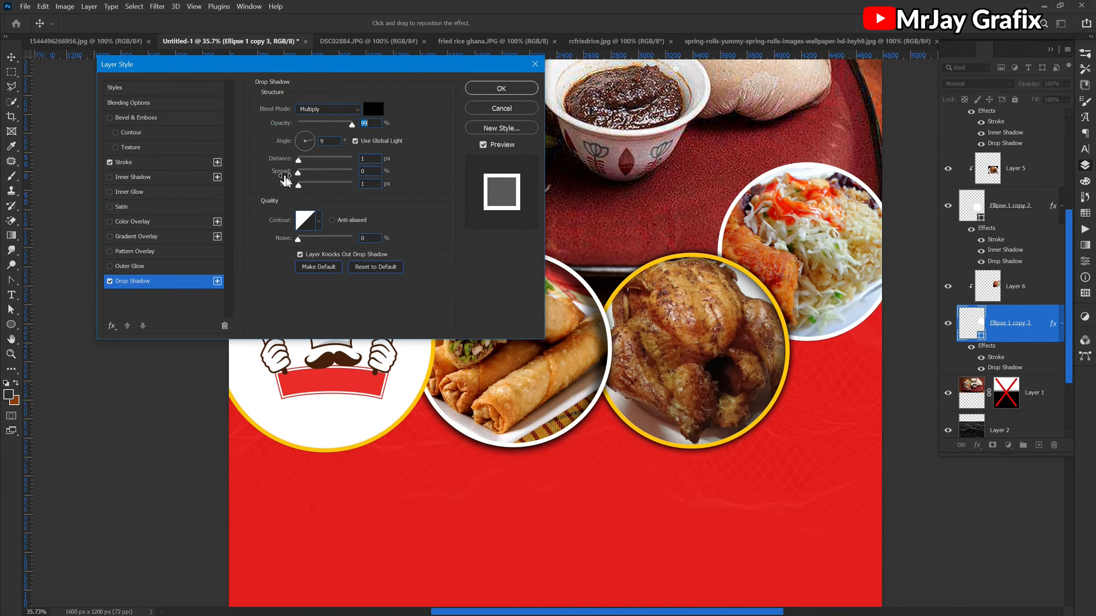
pyautogui.moveTo(291, 187); pyautogui.dragTo(305, 144)
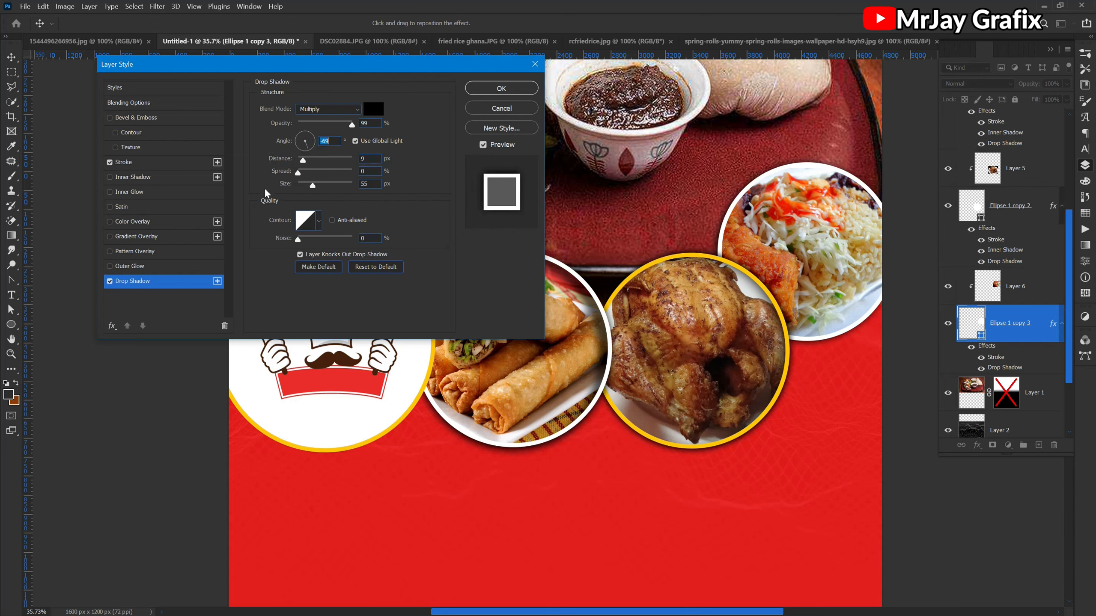
pyautogui.moveTo(282, 158); pyautogui.dragTo(301, 186)
# - Add an inner shadow without global light to the fourth circle, with 100% opacity, 7° angle, 35 px distance and 74 px size
pyautogui.click(129, 177)
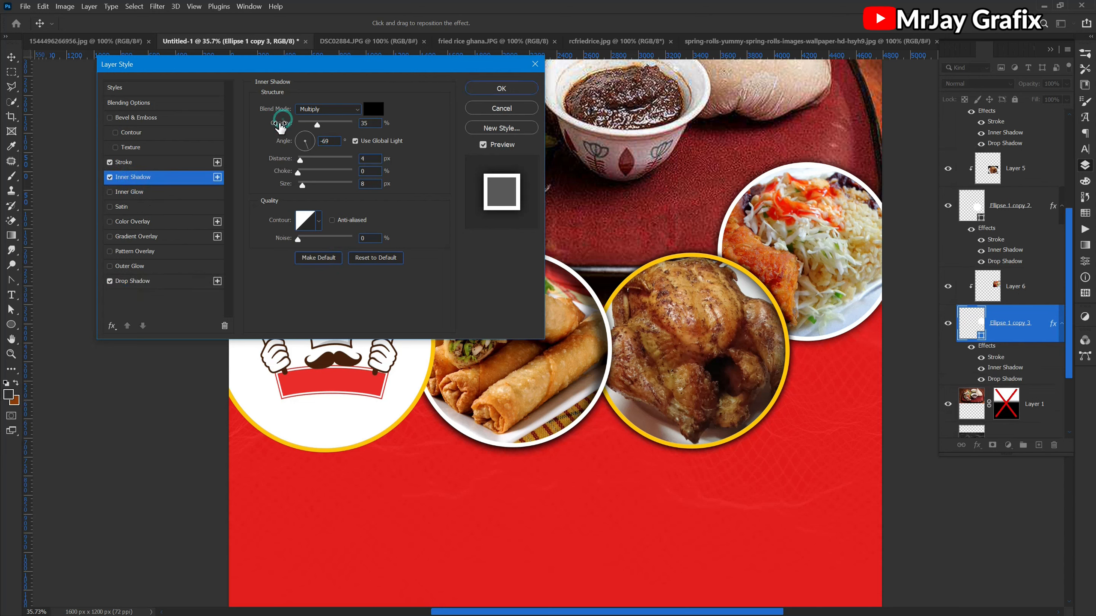
pyautogui.moveTo(283, 123); pyautogui.dragTo(313, 134)
pyautogui.moveTo(292, 182); pyautogui.dragTo(311, 185)
pyautogui.click(364, 141)
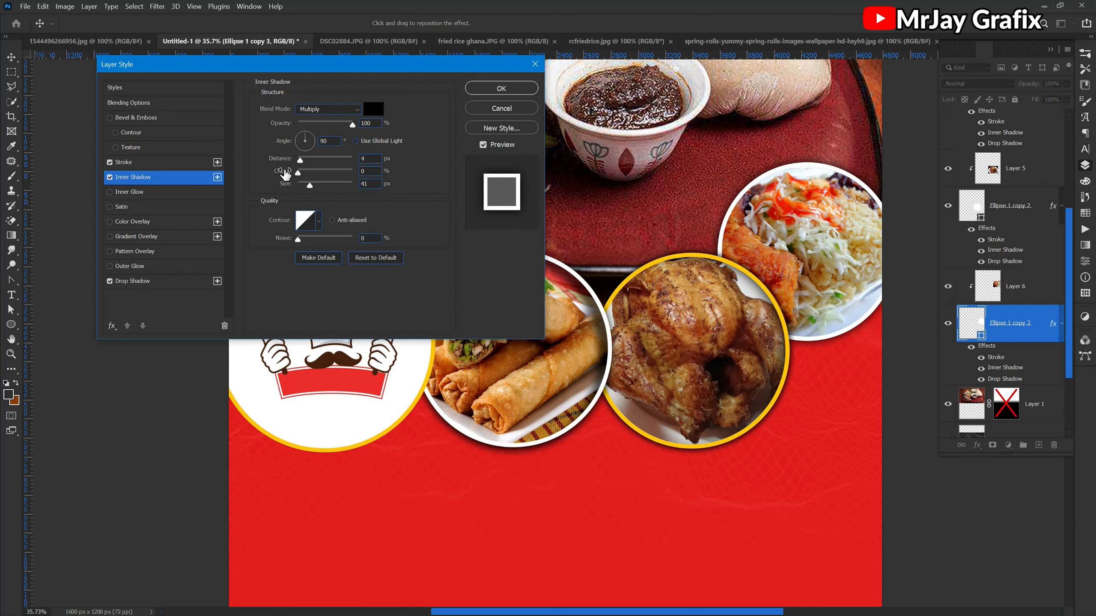
pyautogui.moveTo(285, 159); pyautogui.dragTo(317, 144)
pyautogui.moveTo(292, 189); pyautogui.dragTo(313, 185)
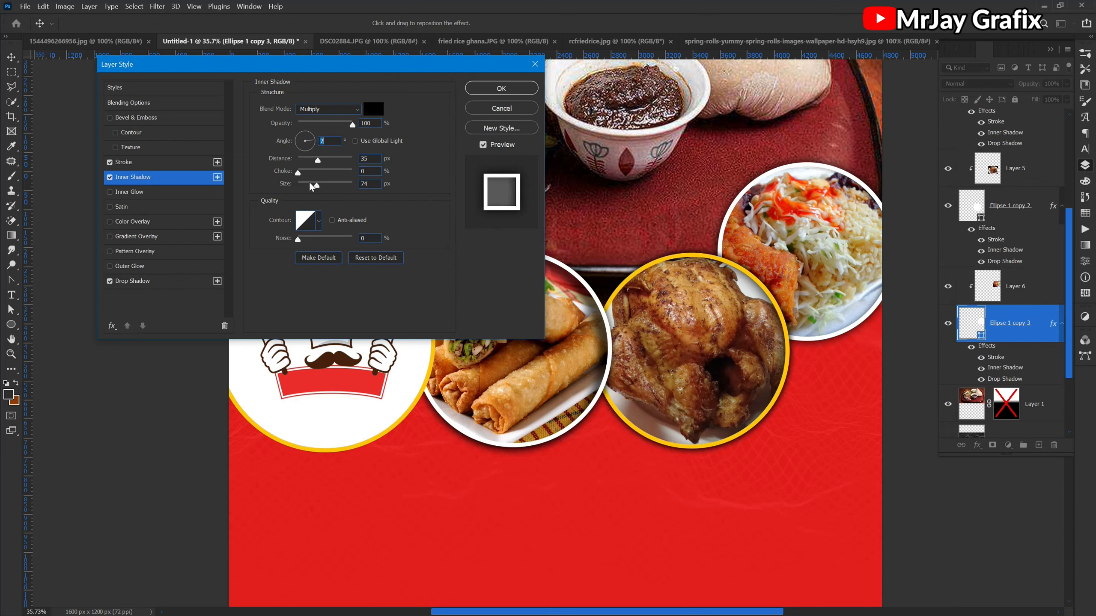
# - Refine the fourth circle's inner shadow to 79% opacity, -6° angle, 116 px distance and 48 px size, and apply the styles
pyautogui.click(310, 184)
pyautogui.moveTo(283, 171)
pyautogui.mouseDown()
pyautogui.moveTo(296, 171)
pyautogui.moveTo(275, 177)
pyautogui.mouseUp()
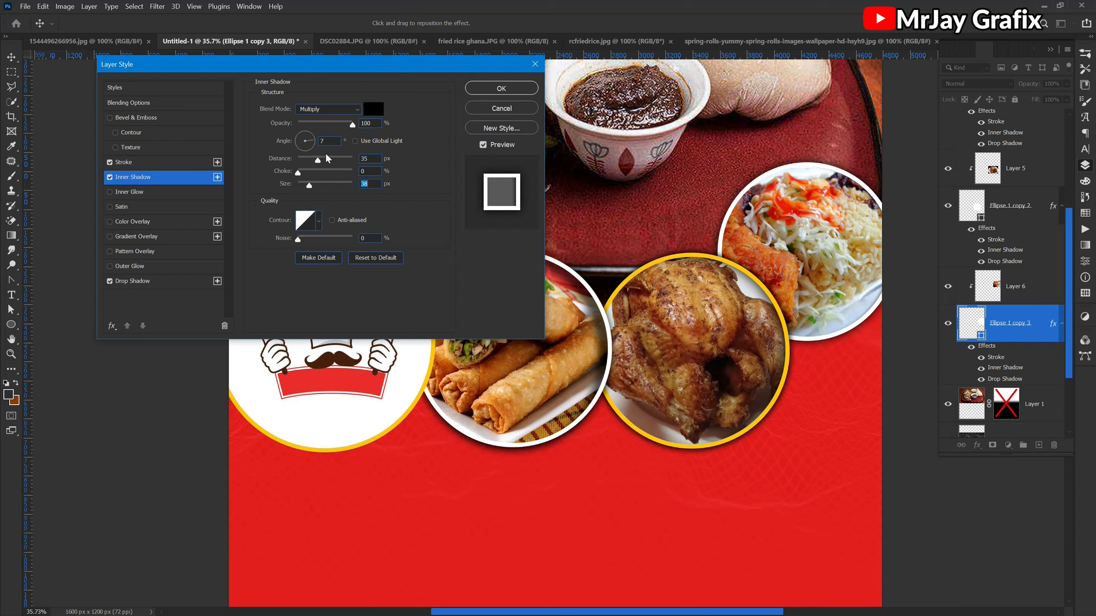
pyautogui.moveTo(277, 160); pyautogui.dragTo(280, 163)
pyautogui.moveTo(282, 186); pyautogui.dragTo(286, 186)
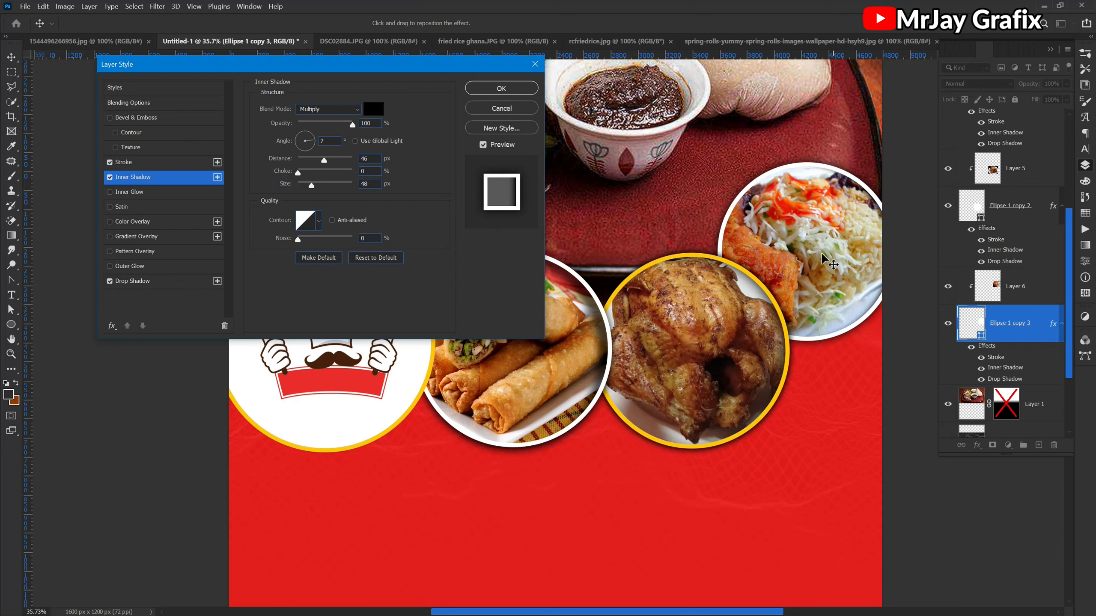
pyautogui.moveTo(832, 249); pyautogui.dragTo(818, 253)
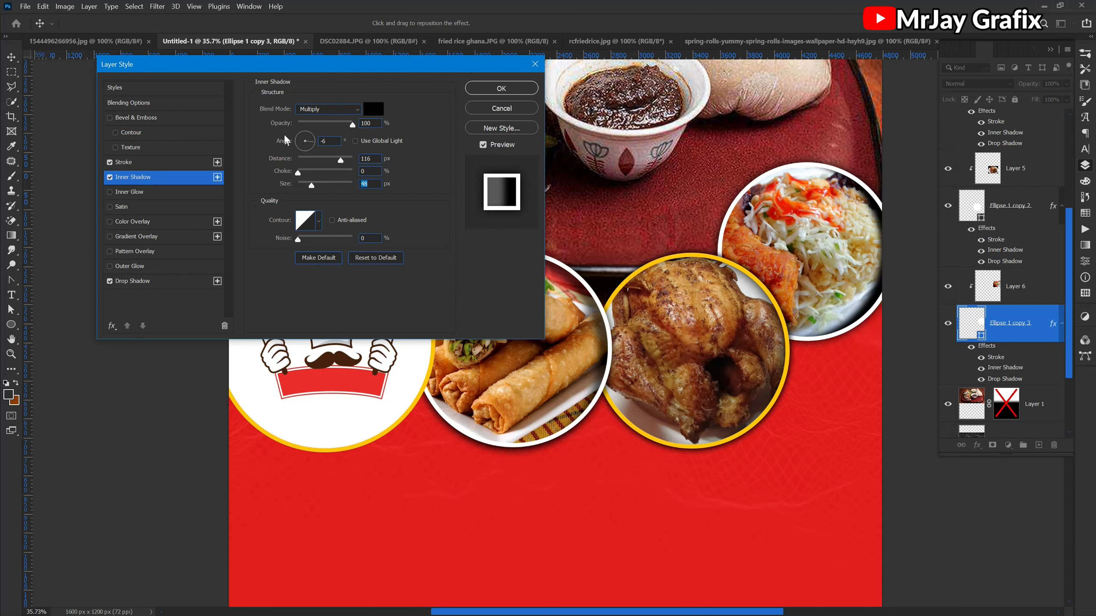
pyautogui.moveTo(351, 124); pyautogui.dragTo(343, 125)
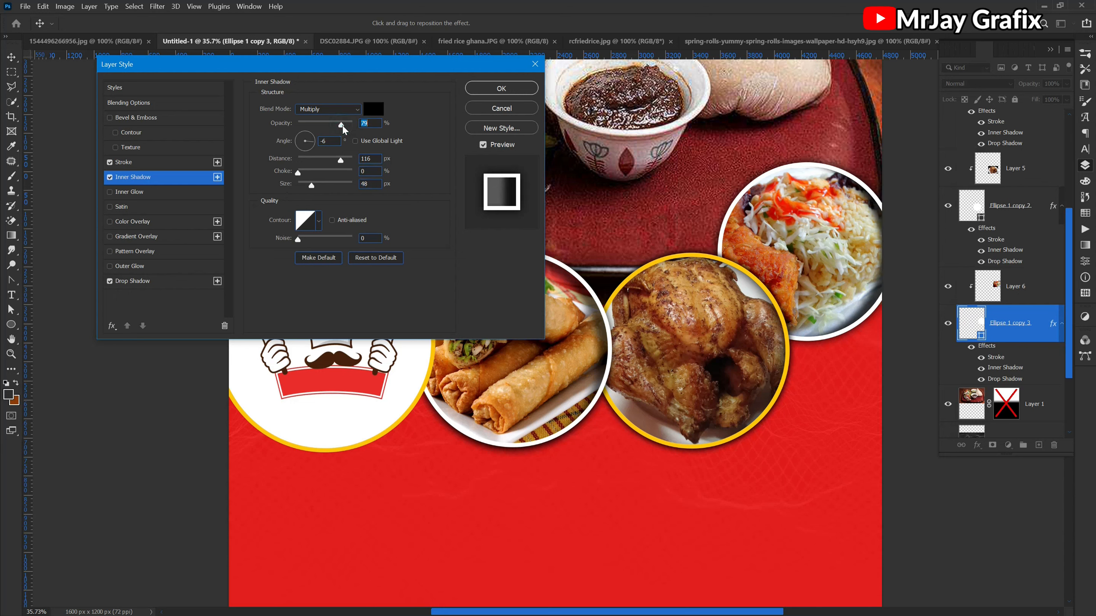
pyautogui.click(487, 90)
pyautogui.click(103, 410)
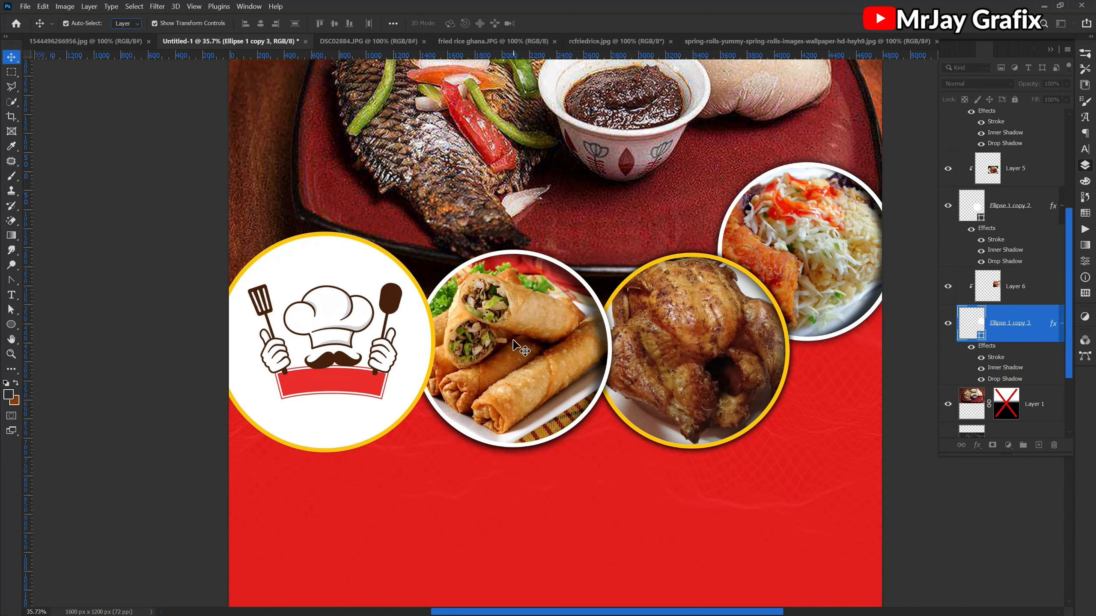
pyautogui.scroll(-5, 514, 341)
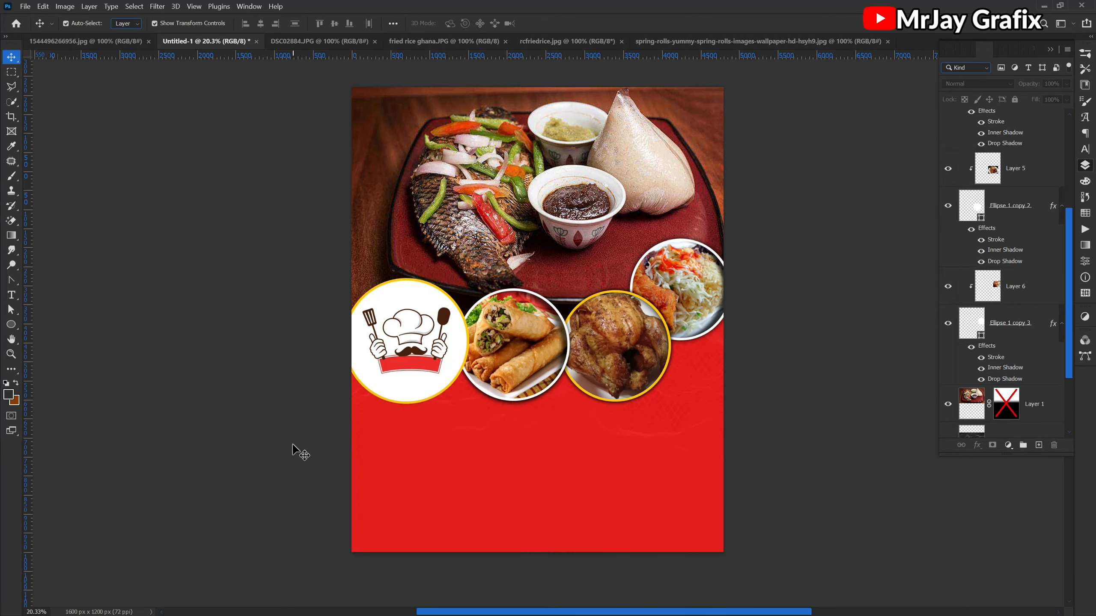
pyautogui.scroll(2, 315, 423)
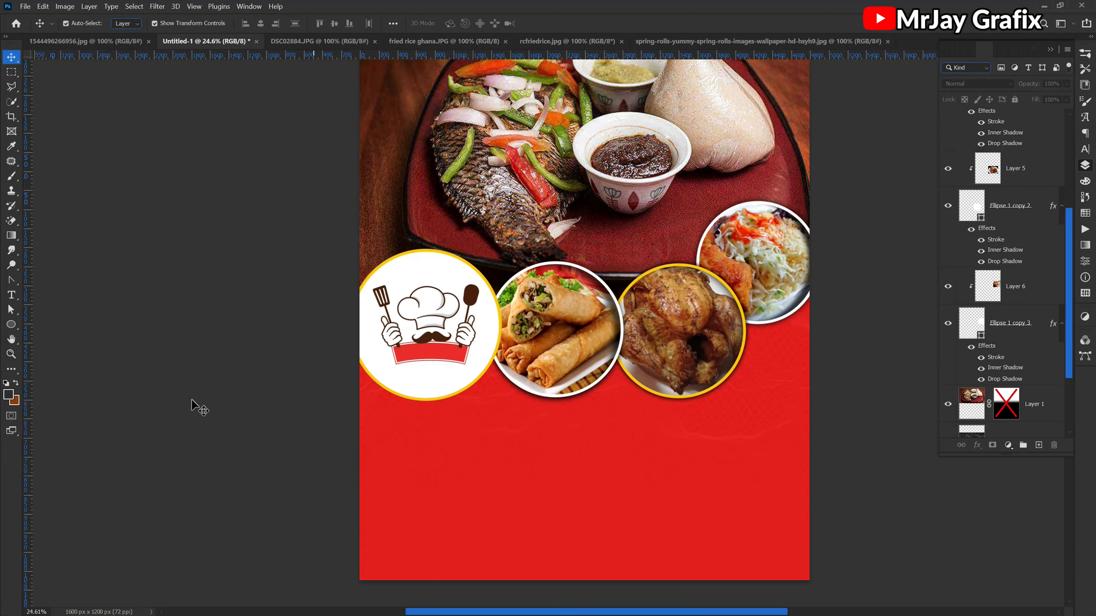
pyautogui.click(11, 326)
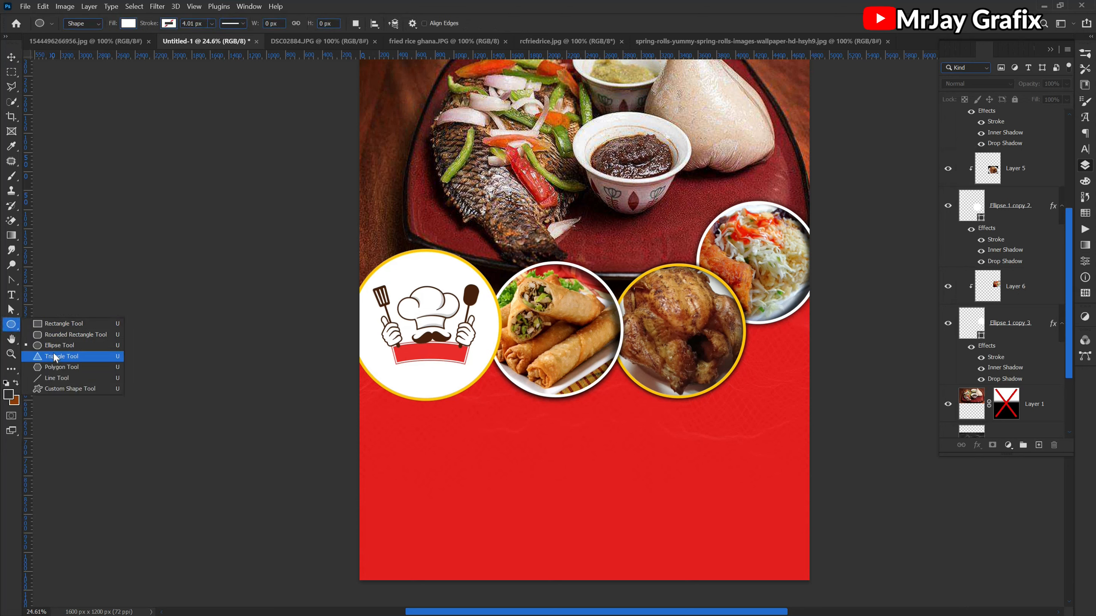
pyautogui.click(56, 336)
# - Set the Type tool's text colour to white
pyautogui.press('t')
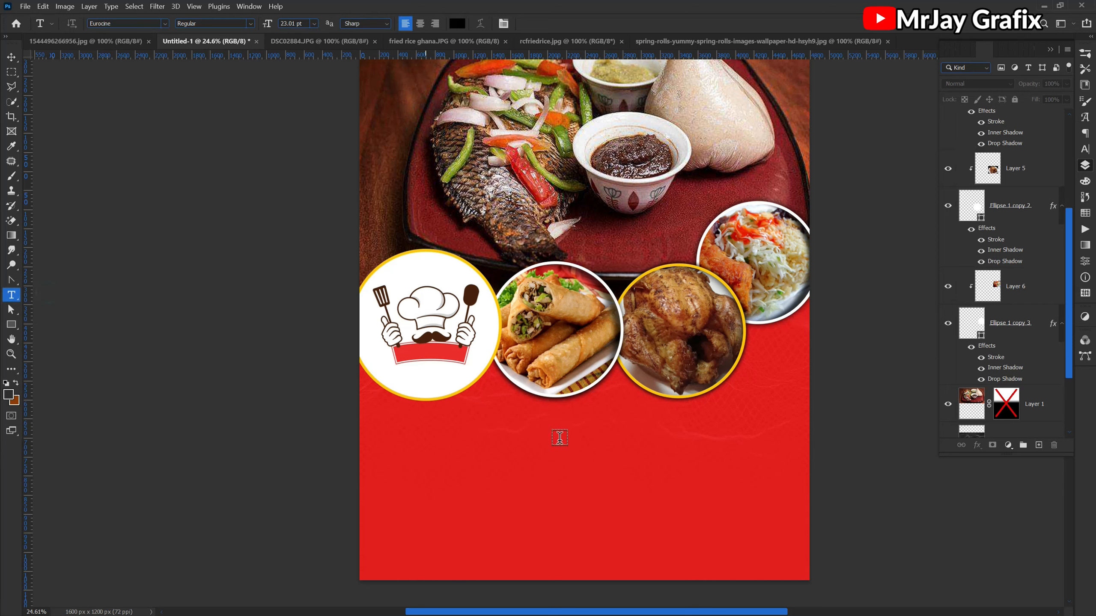
pyautogui.click(456, 23)
pyautogui.click(795, 186)
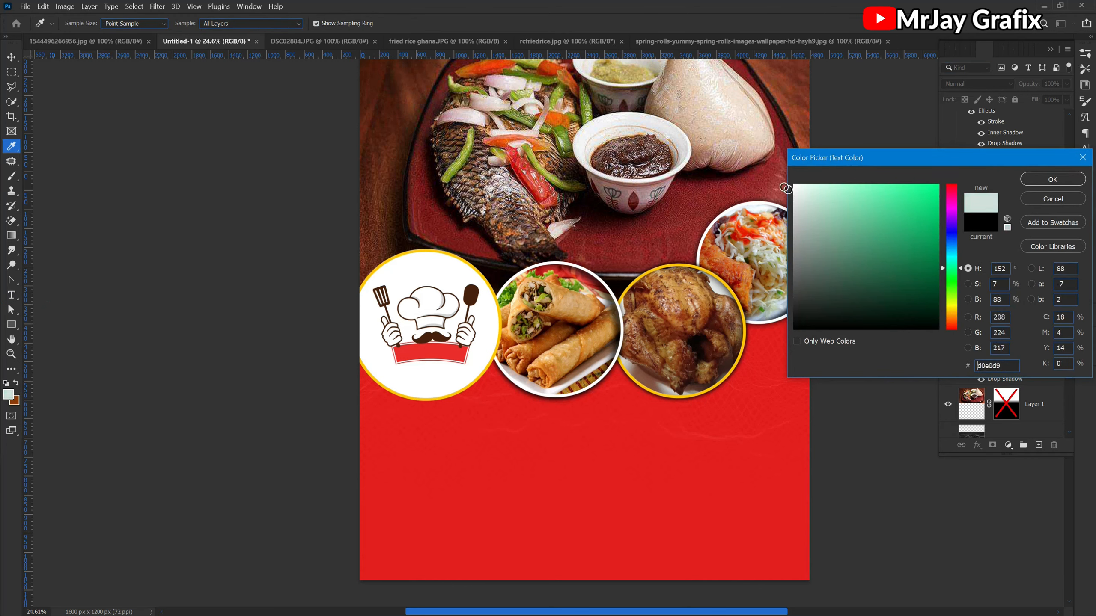
pyautogui.click(1050, 185)
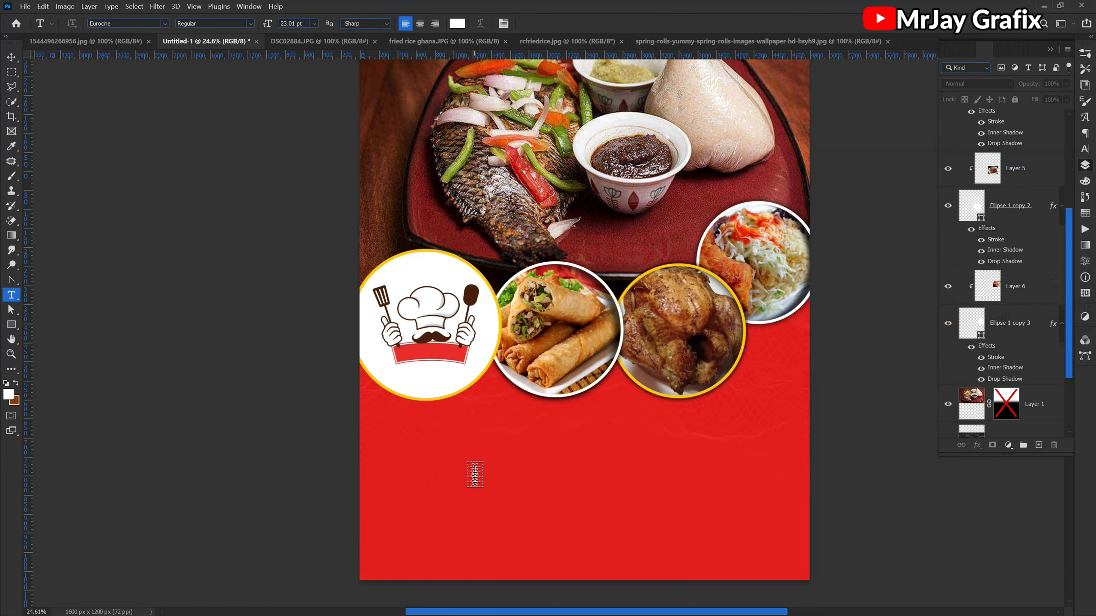
# - Add a text line with two contact phone numbers separated by a slash on the red area below the circles
pyautogui.scroll(2, 499, 585)
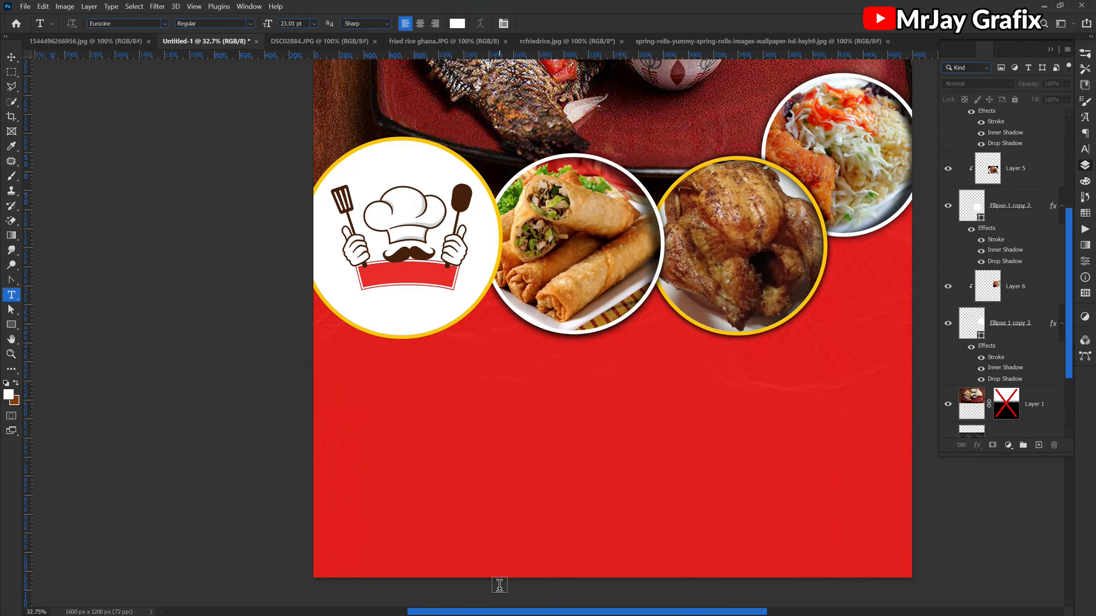
pyautogui.click(391, 439)
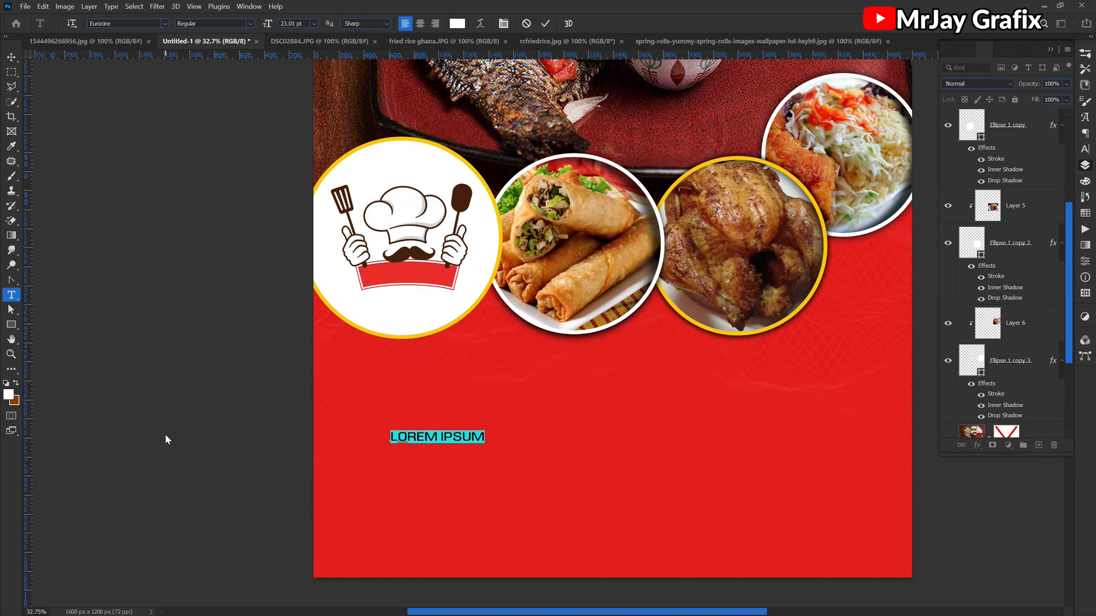
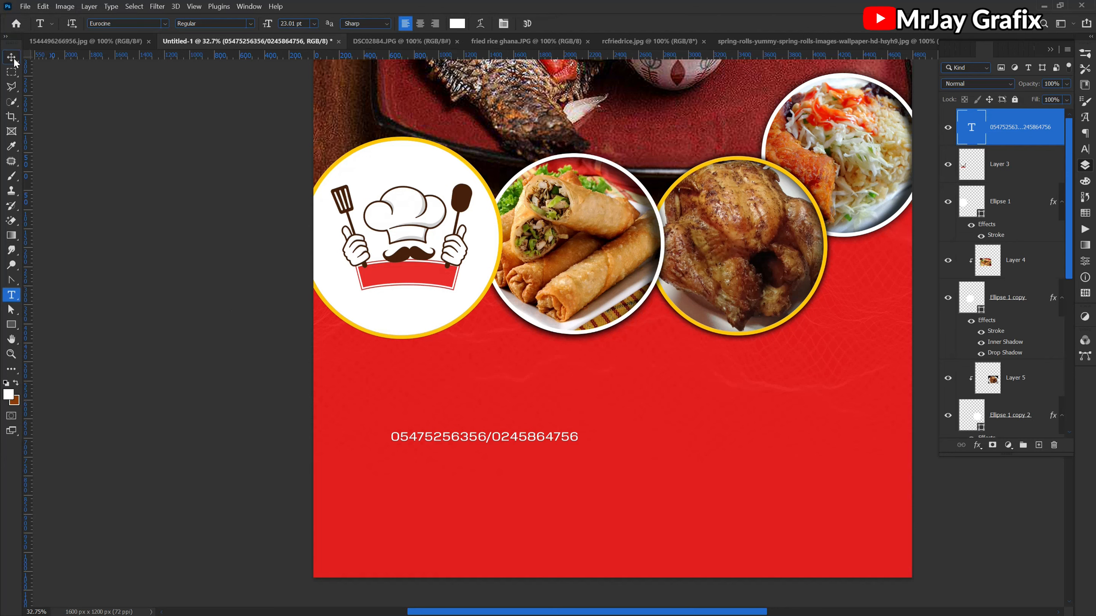
pyautogui.hotkey('ctrl', 'Return')
# - Scale the phone number text up proportionally to about 227%
pyautogui.press('v')
pyautogui.moveTo(578, 430); pyautogui.dragTo(814, 388)
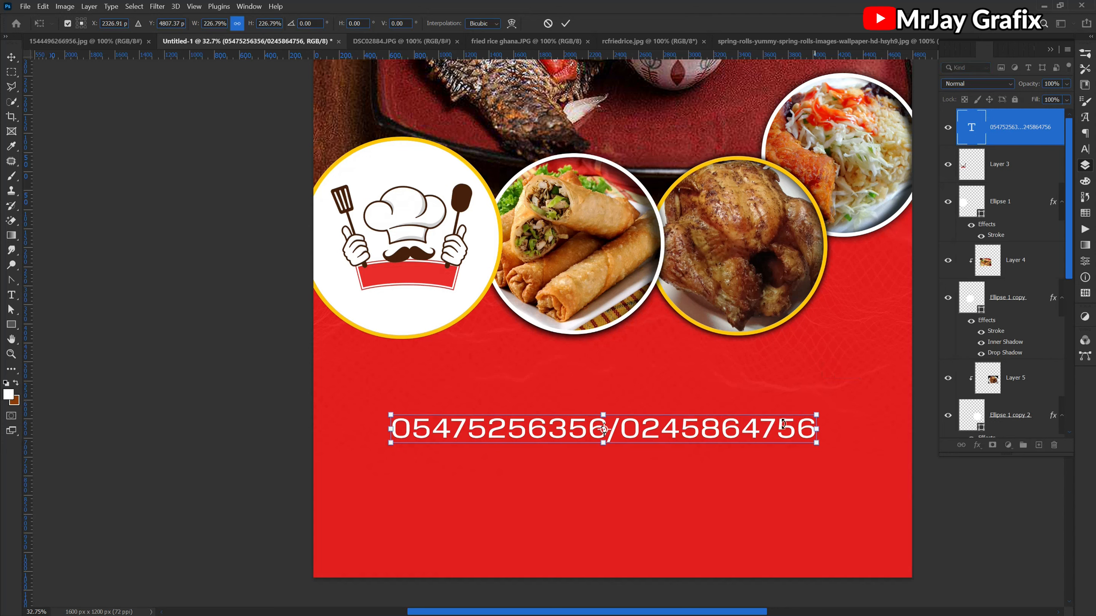
pyautogui.press('Return')
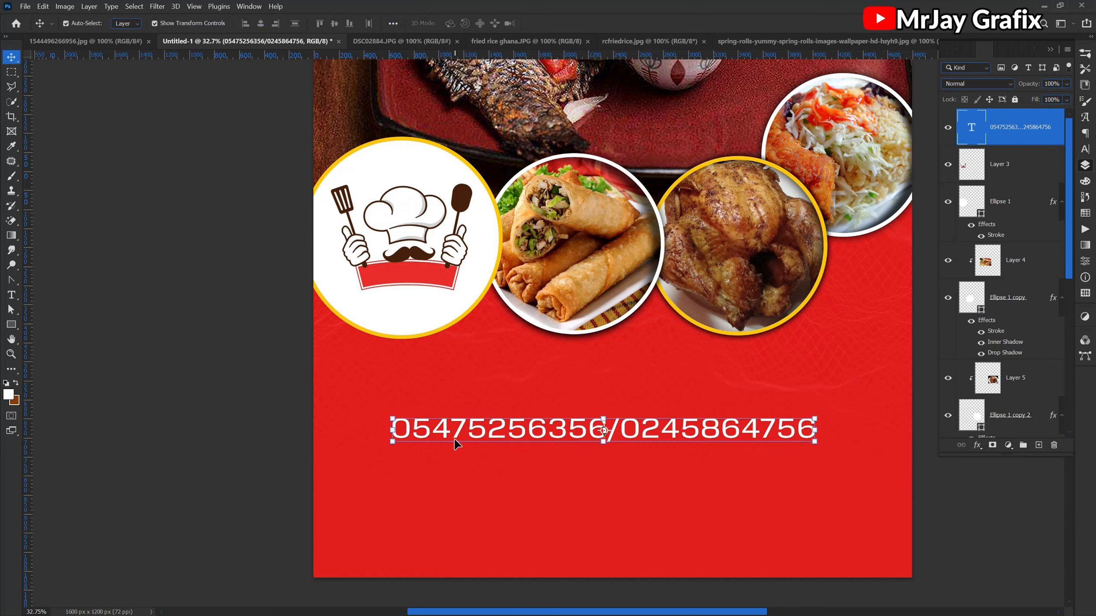
pyautogui.click(132, 474)
pyautogui.click(470, 440)
pyautogui.moveTo(543, 435); pyautogui.dragTo(542, 434)
# - Set the phone number text's font to a Big Deal and move the text slightly down and to the left
pyautogui.doubleClick(542, 437)
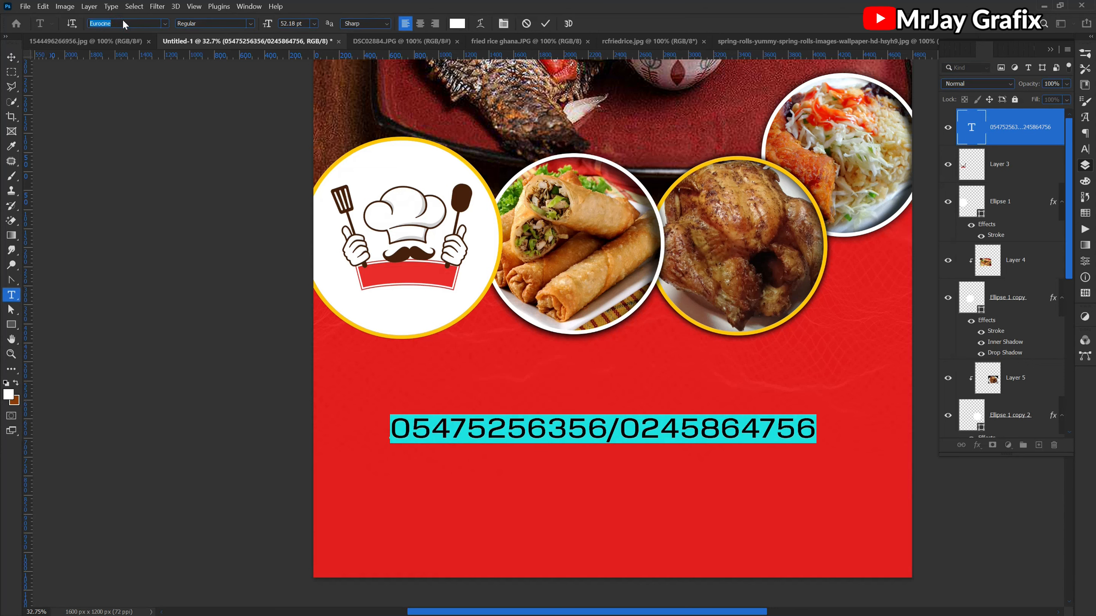
pyautogui.write('BI')
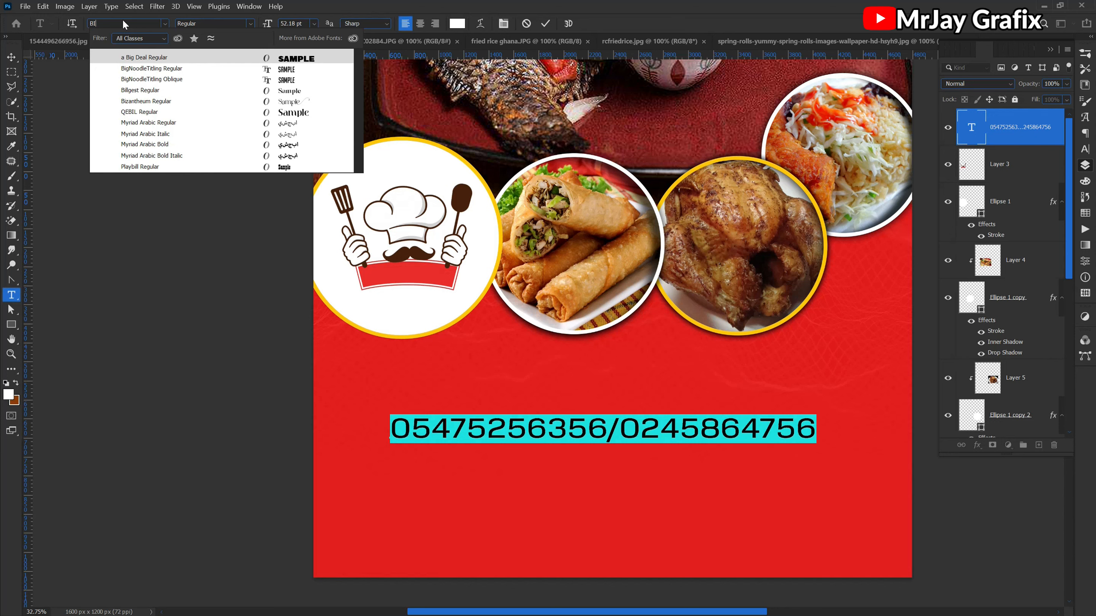
pyautogui.write('G')
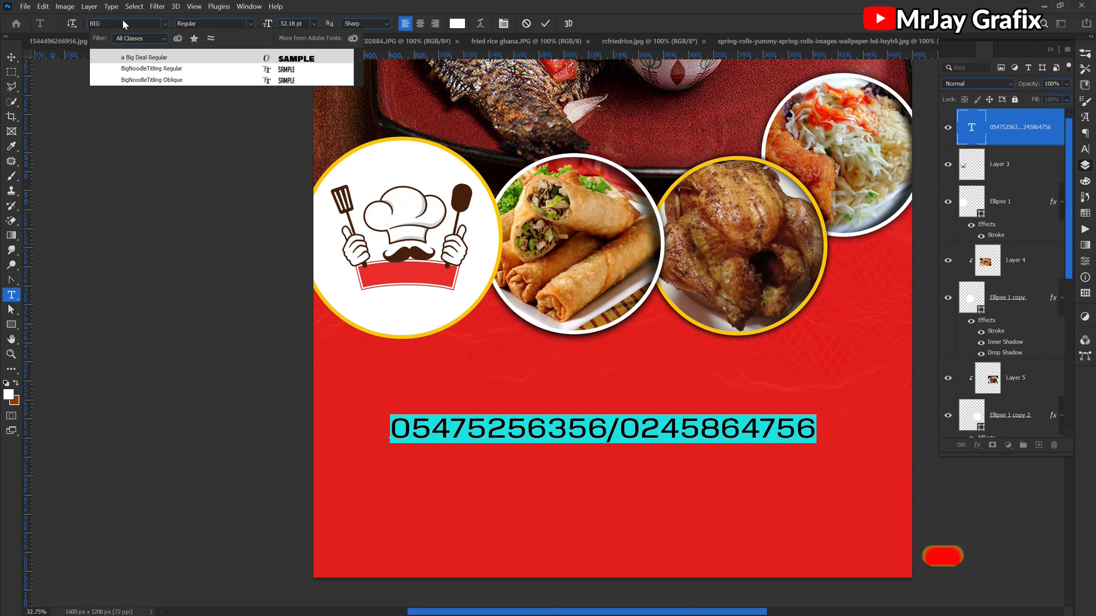
pyautogui.press('BackSpace')
pyautogui.press('BackSpace')
pyautogui.press('BackSpace')
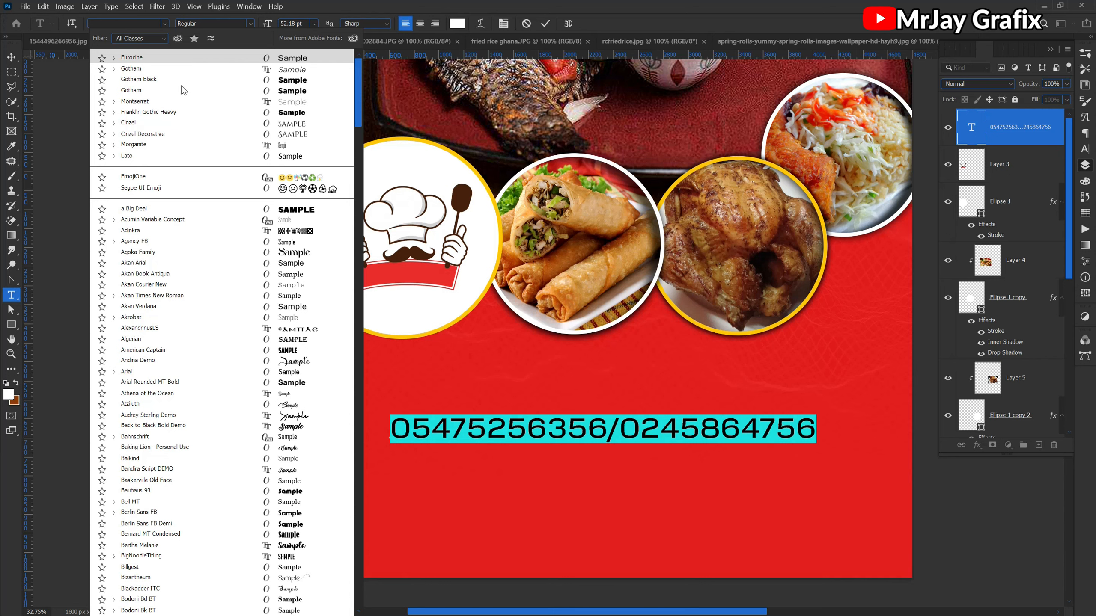
pyautogui.press('Up')
pyautogui.press('Up')
pyautogui.press('Up')
pyautogui.press('Up')
pyautogui.press('Up')
pyautogui.press('Up')
pyautogui.press('Up')
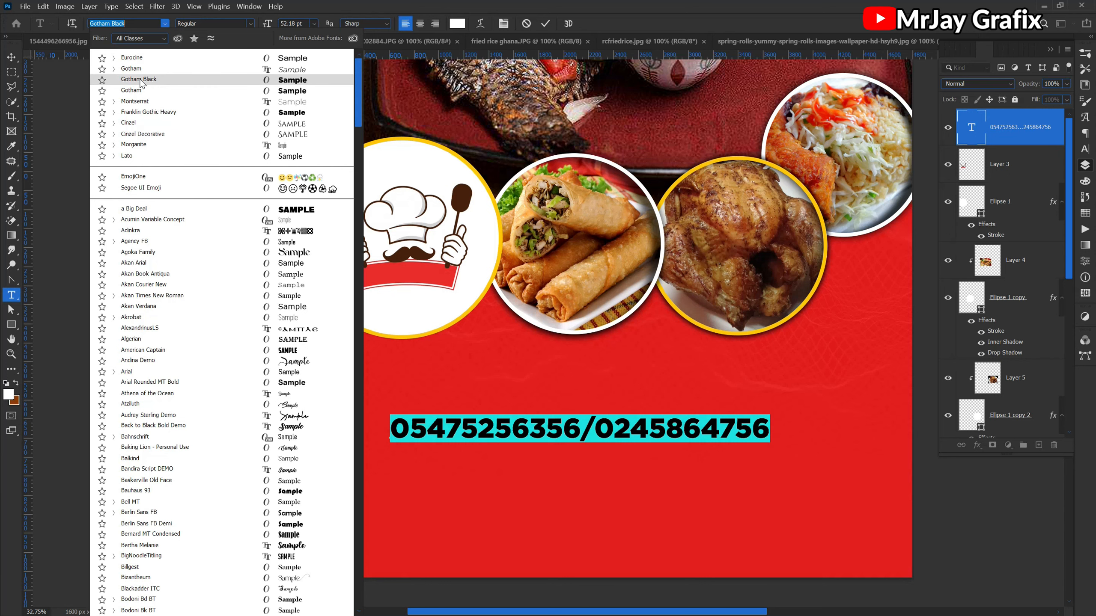
pyautogui.click(158, 212)
pyautogui.click(108, 215)
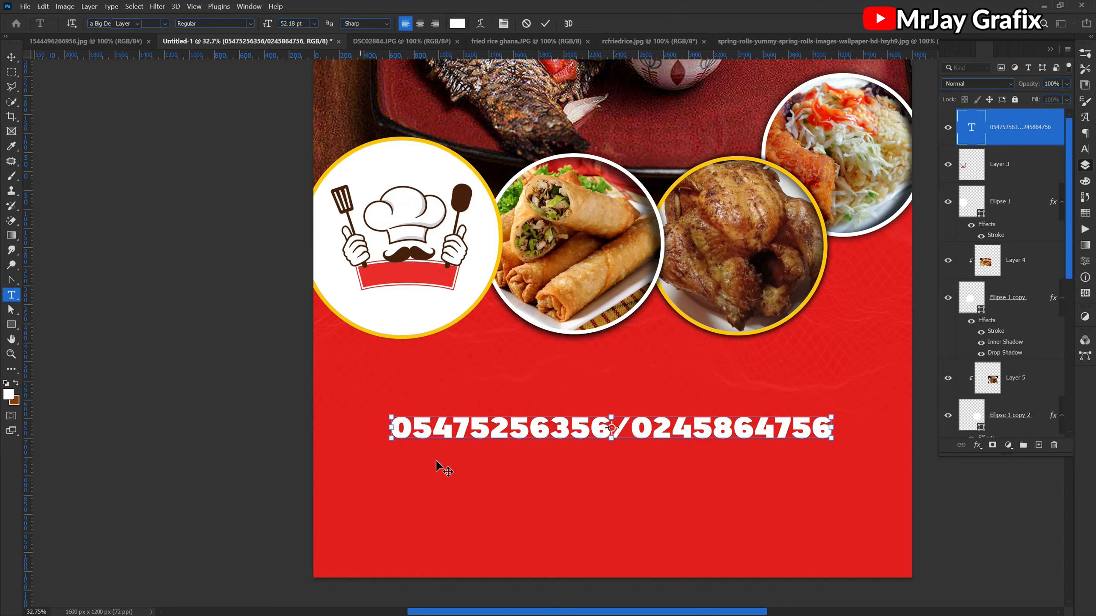
pyautogui.press('v')
pyautogui.moveTo(483, 426); pyautogui.dragTo(474, 447)
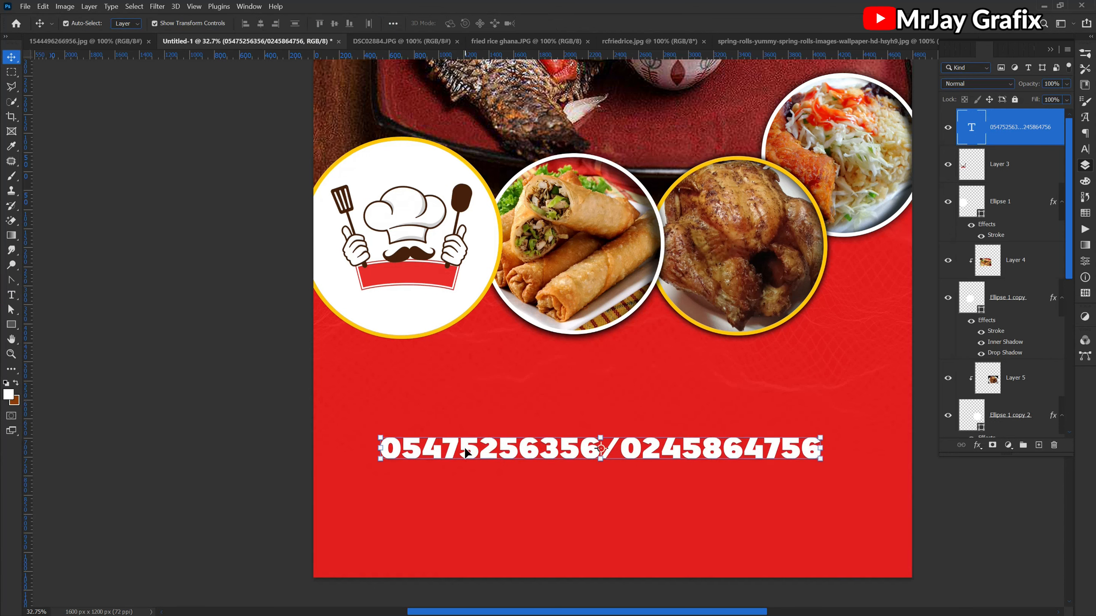
# - Set the phone number text's font to Impact and scale the line up proportionally to about 154%
pyautogui.doubleClick(464, 452)
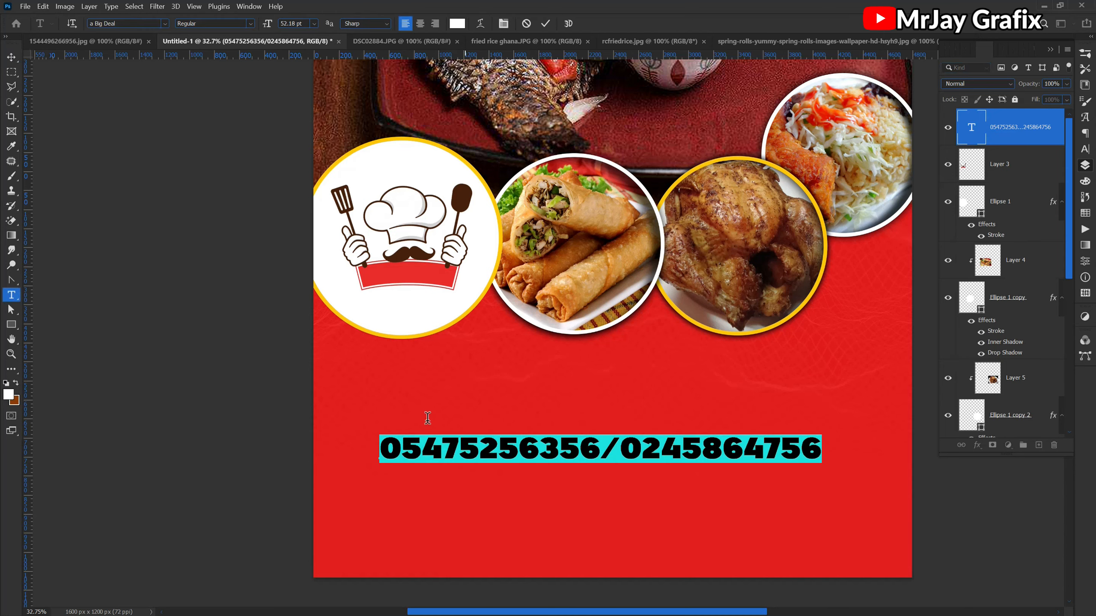
pyautogui.click(143, 25)
pyautogui.write('IMP')
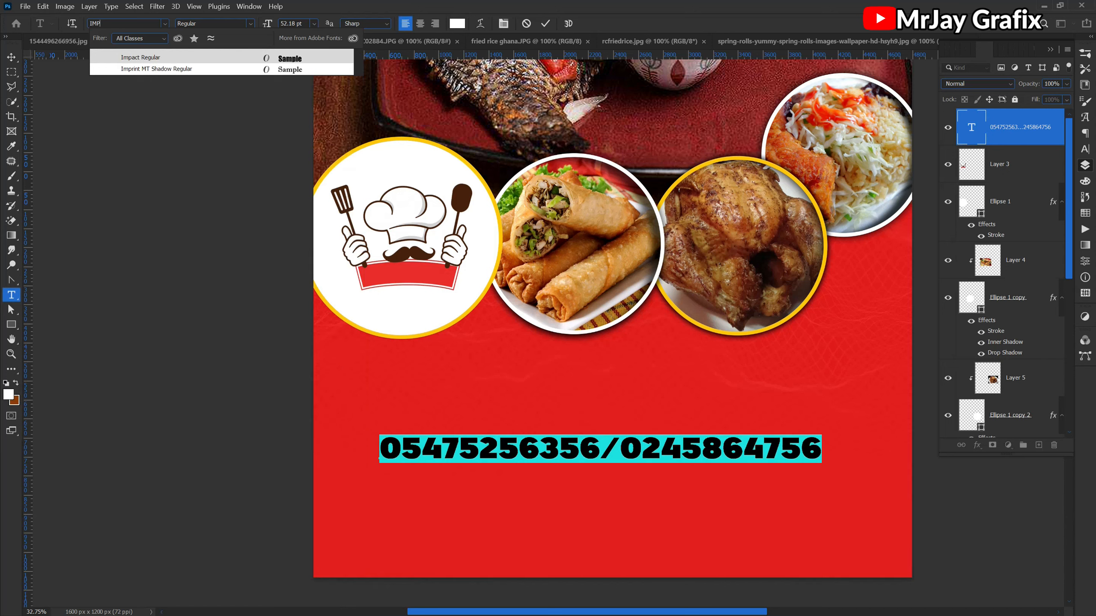
pyautogui.click(129, 57)
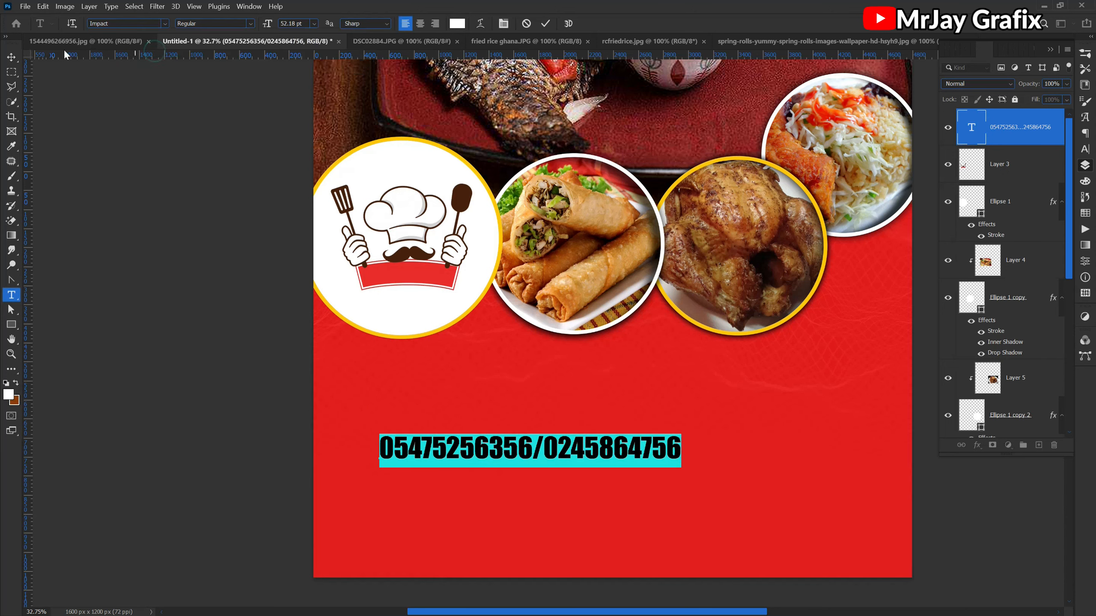
pyautogui.click(11, 56)
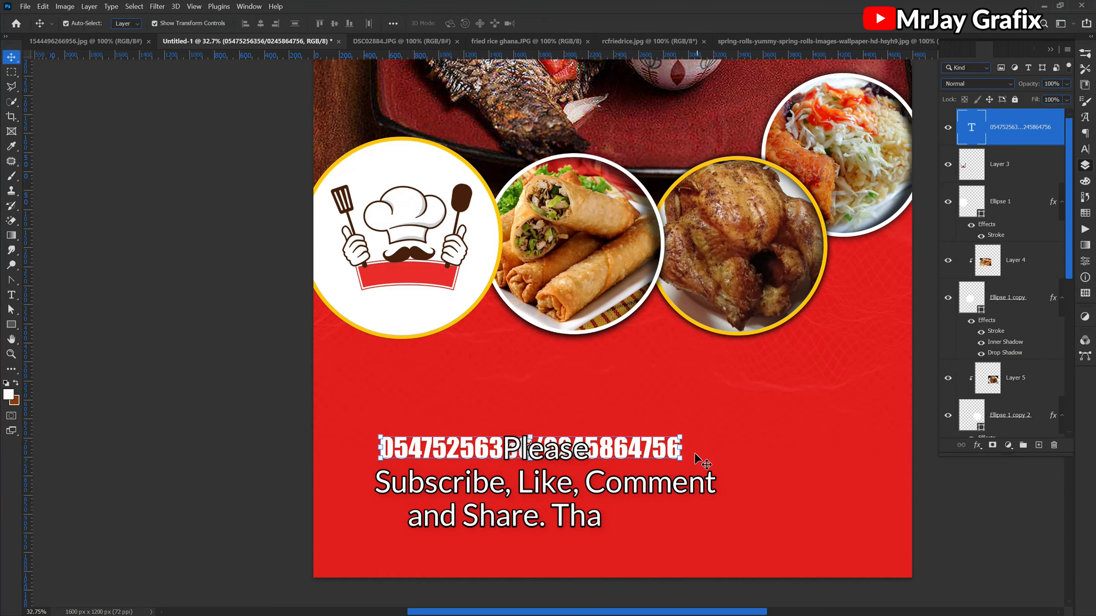
pyautogui.moveTo(682, 448); pyautogui.dragTo(843, 451)
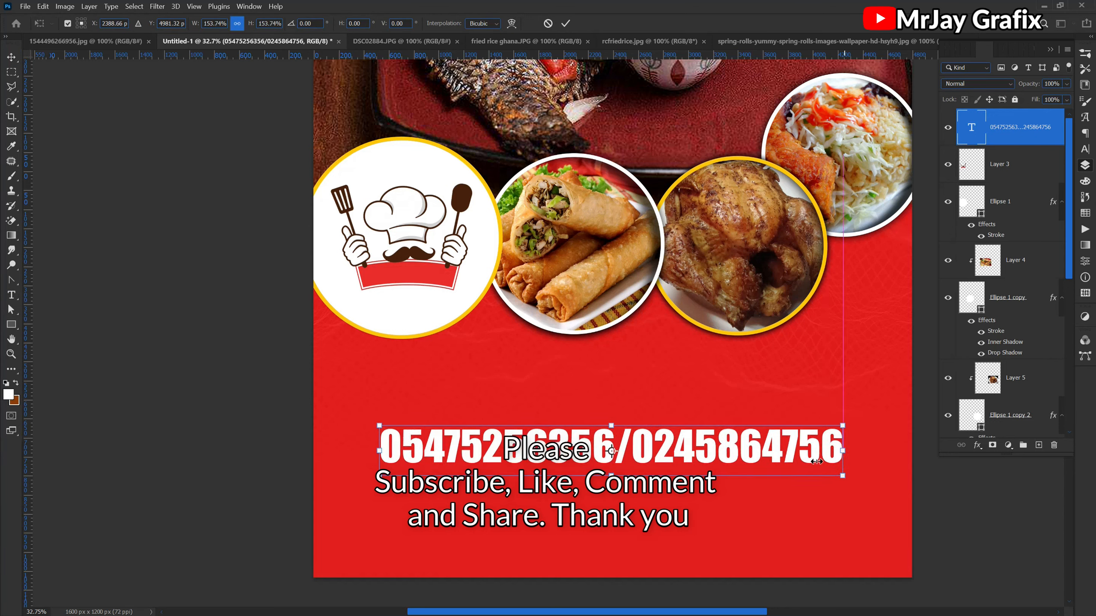
pyautogui.press('Return')
# - Duplicate the phone number text just above the original and replace the copy's content with CALL/WHATSAPP
pyautogui.moveTo(548, 445); pyautogui.dragTo(618, 407)
pyautogui.doubleClick(552, 402)
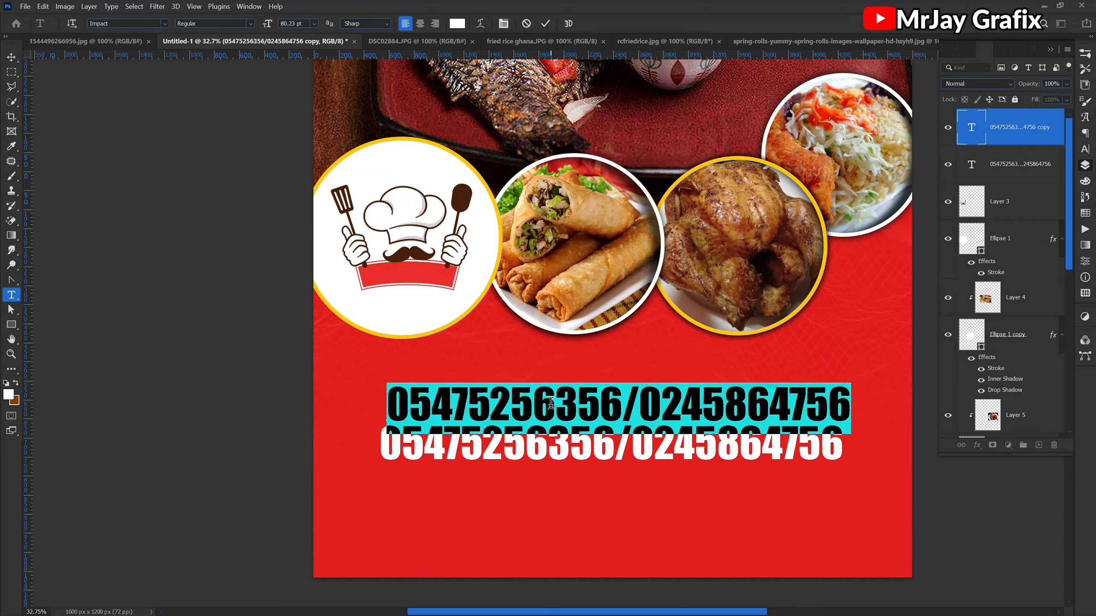
pyautogui.write('CALL/')
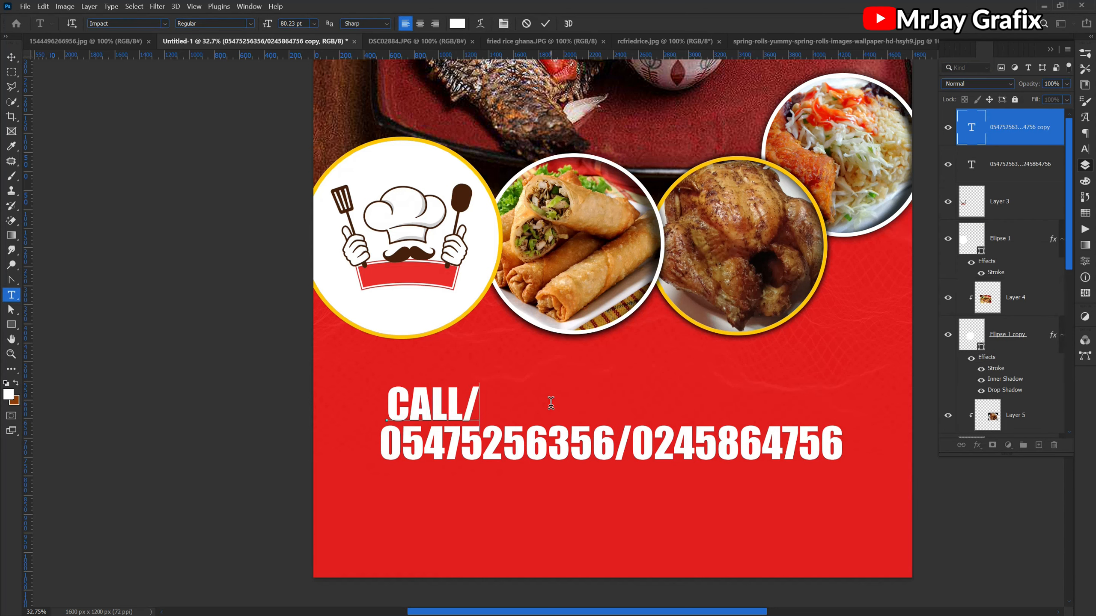
pyautogui.write('WHAT')
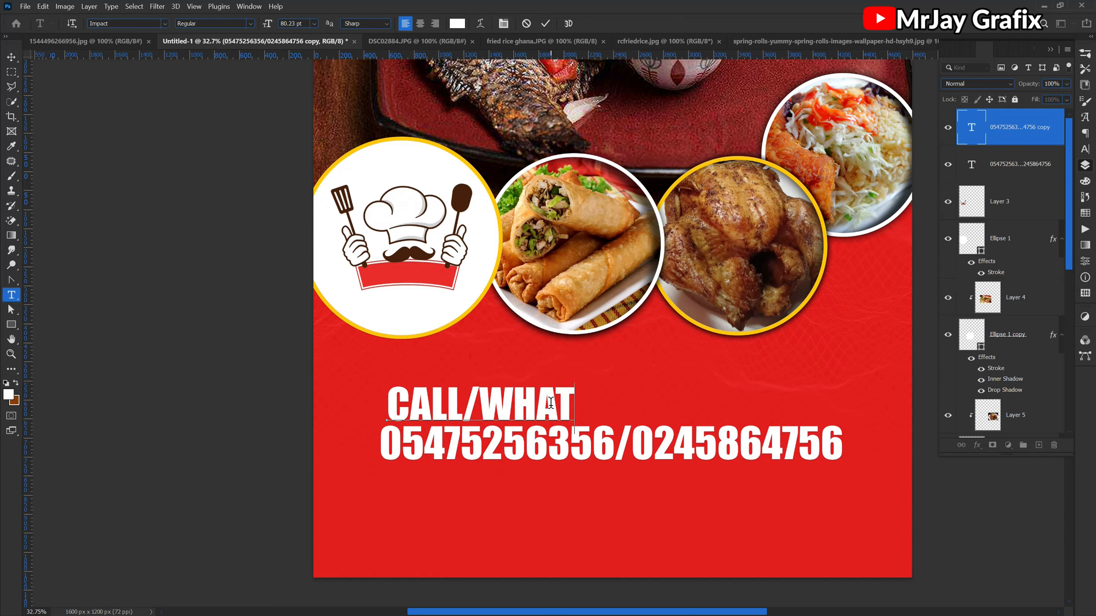
pyautogui.write('SAPP')
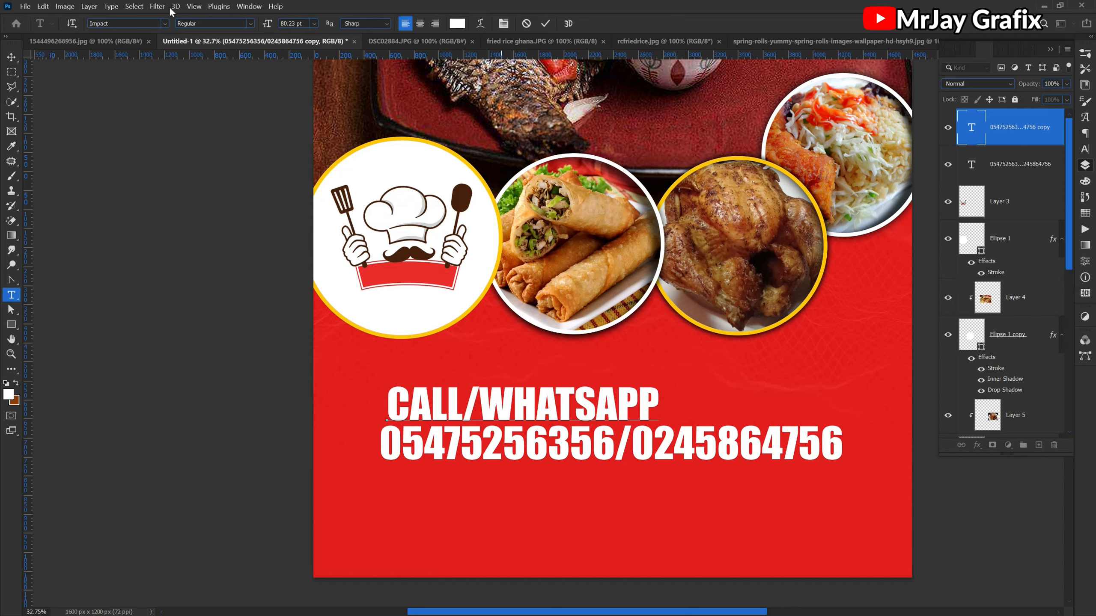
pyautogui.click(11, 57)
# - Set the CALL/WHATSAPP text's font to Eurocine
pyautogui.doubleClick(444, 404)
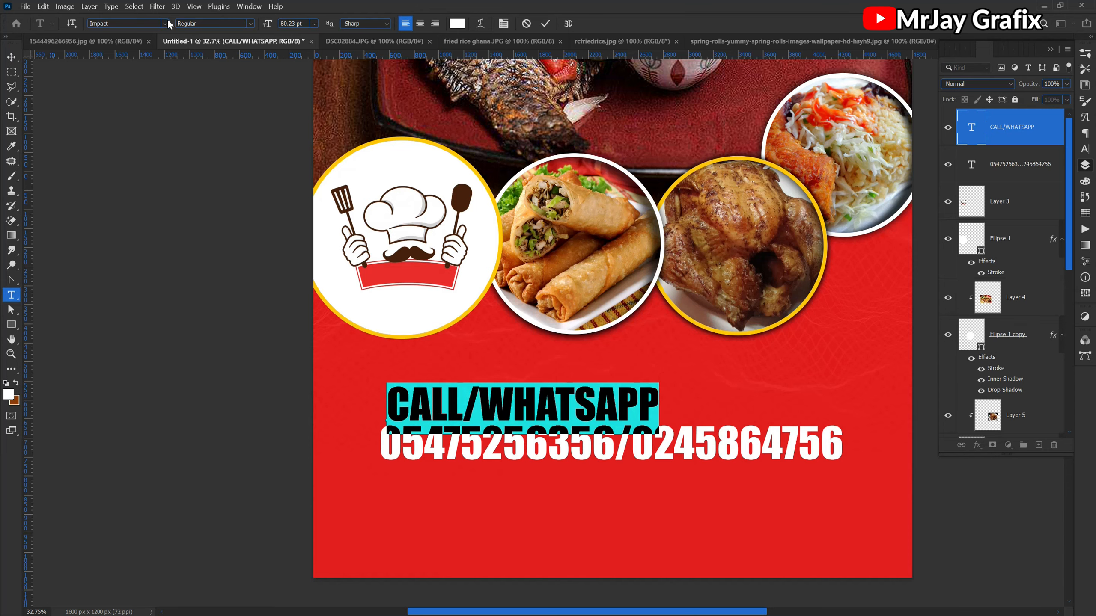
pyautogui.click(167, 19)
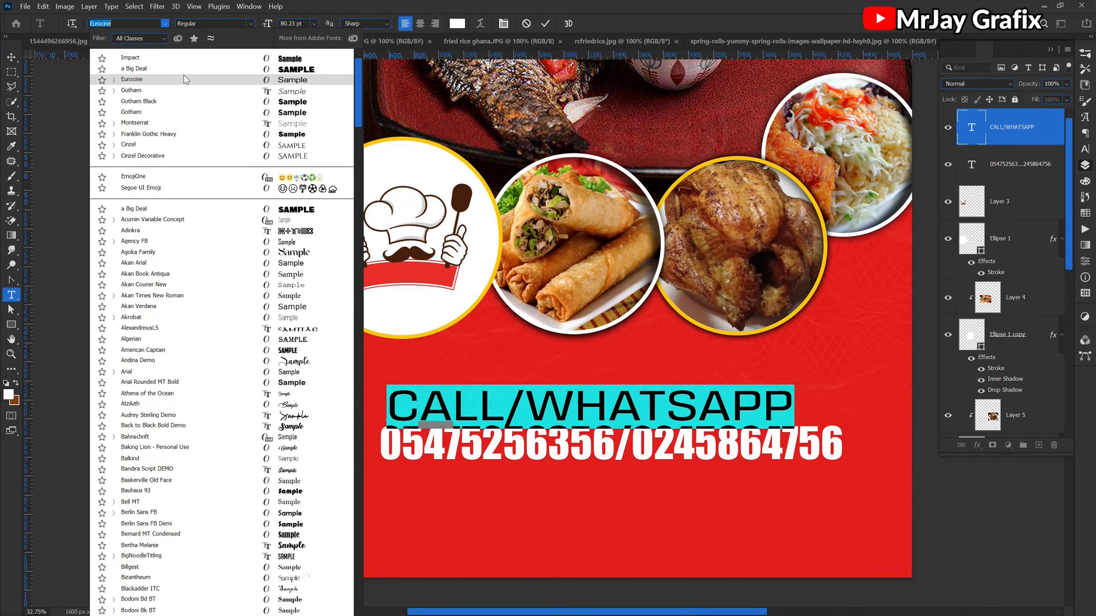
pyautogui.click(183, 78)
pyautogui.click(12, 57)
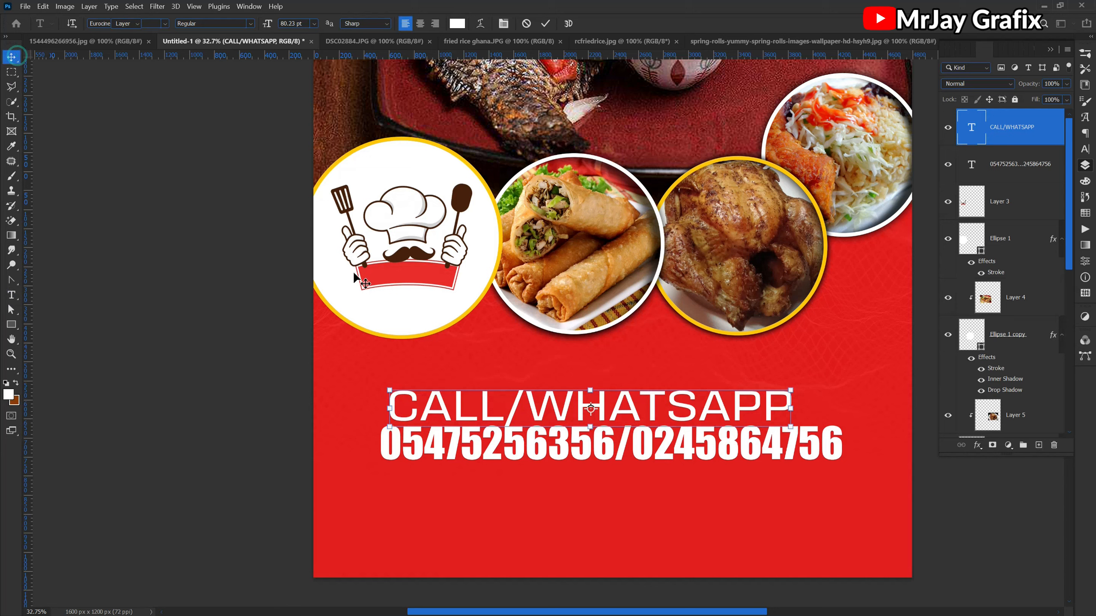
# - Scale the CALL/WHATSAPP text down proportionally to about 39 pt and centre it just above the phone numbers
pyautogui.moveTo(384, 410); pyautogui.dragTo(494, 413)
pyautogui.press('Return')
pyautogui.moveTo(750, 399); pyautogui.dragTo(682, 398)
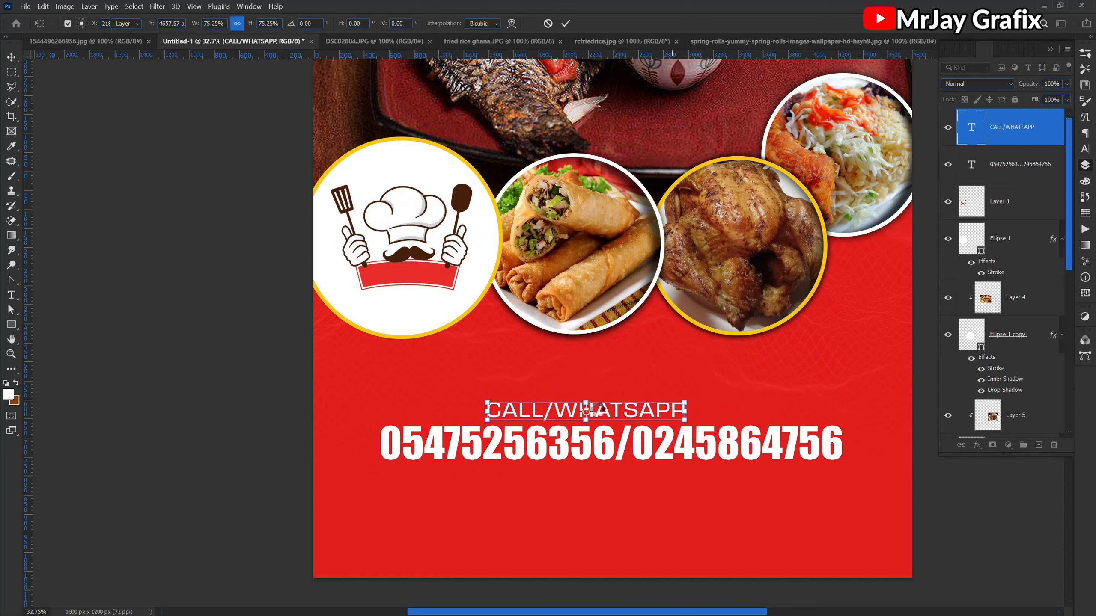
pyautogui.press('Return')
pyautogui.moveTo(566, 379); pyautogui.dragTo(607, 421)
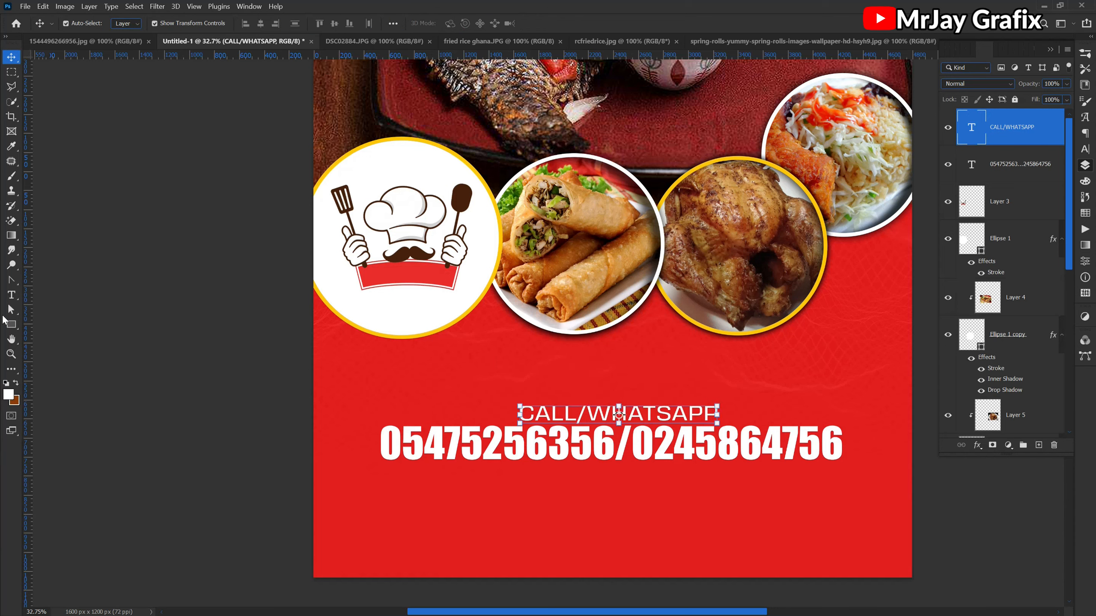
# - Draw a white rectangle about 1678 by 210 px around the CALL/WHATSAPP text and place its layer beneath both text layers
pyautogui.moveTo(7, 326); pyautogui.dragTo(73, 324)
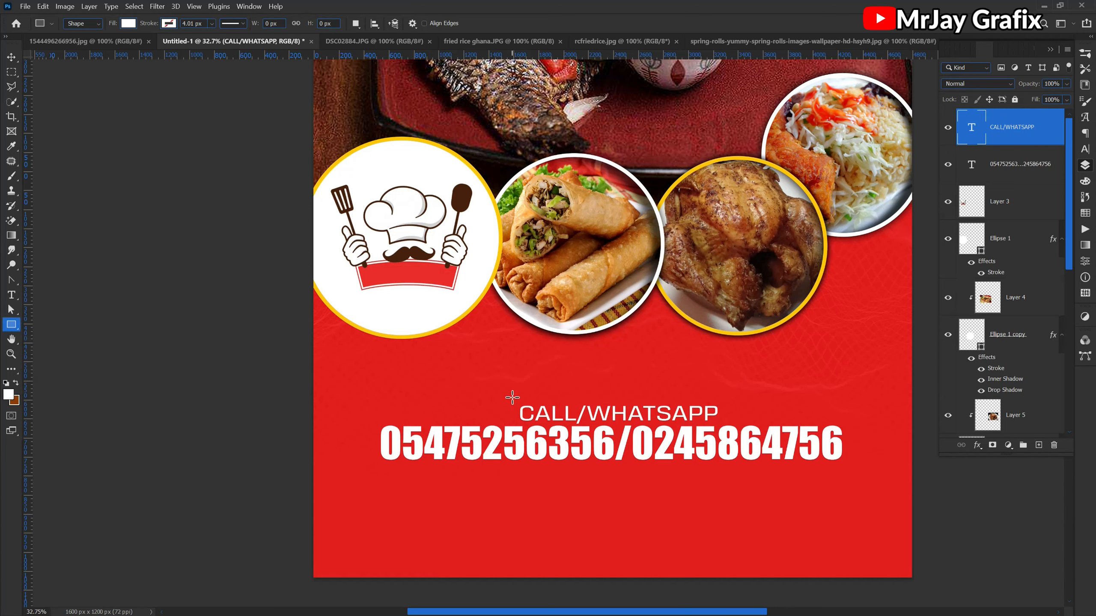
pyautogui.moveTo(512, 403); pyautogui.dragTo(723, 428)
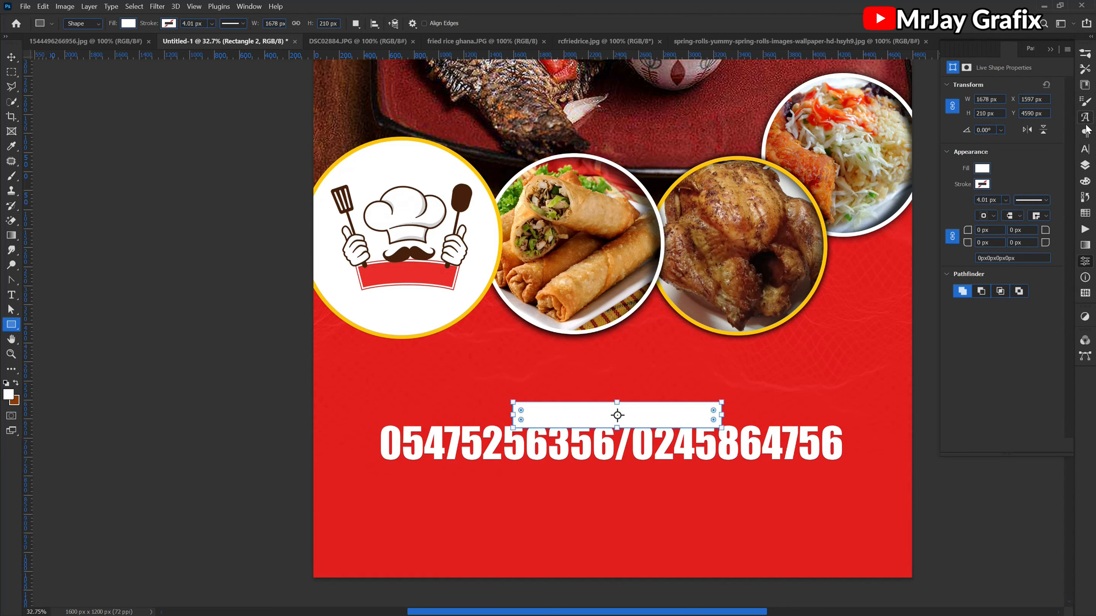
pyautogui.click(1085, 165)
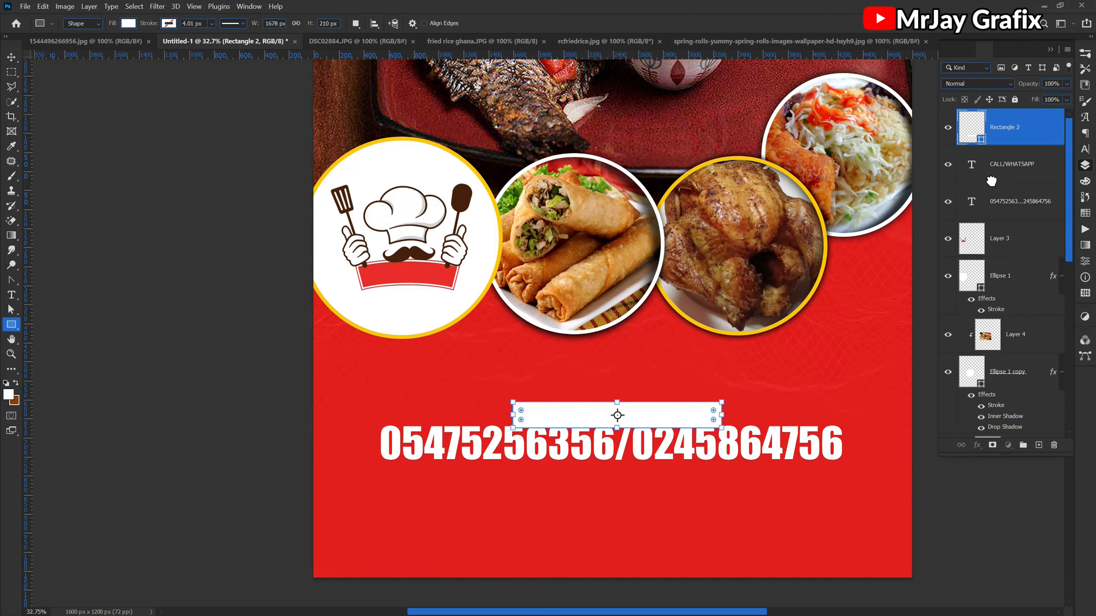
pyautogui.scroll(2, 1004, 177)
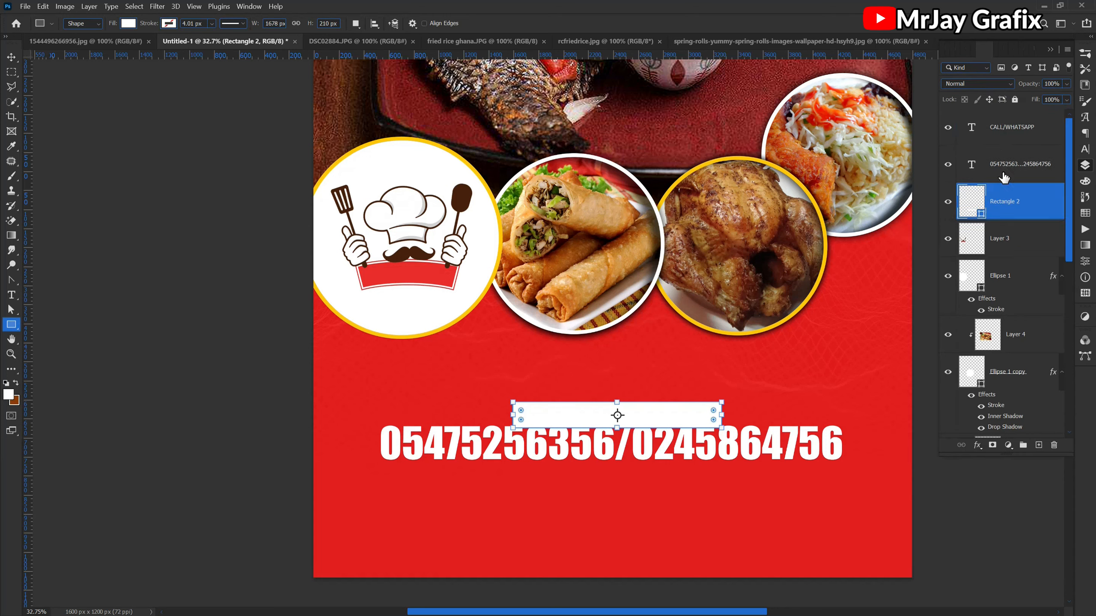
# - Colour the CALL/WHATSAPP text red (e21d1a), sampled from the flyer's background
pyautogui.click(968, 126)
pyautogui.doubleClick(970, 125)
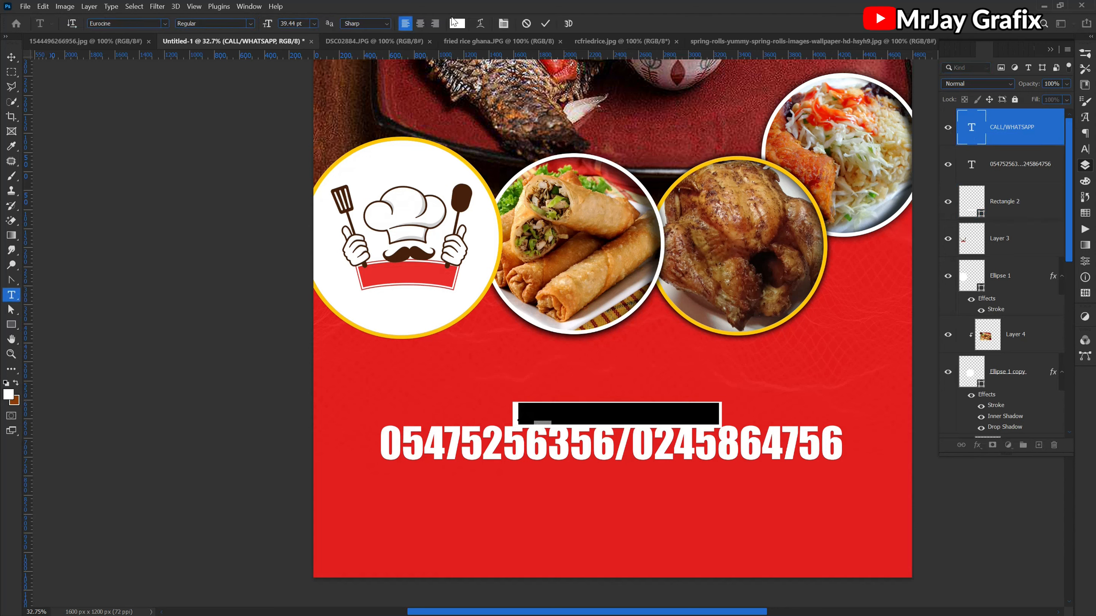
pyautogui.click(456, 23)
pyautogui.click(363, 410)
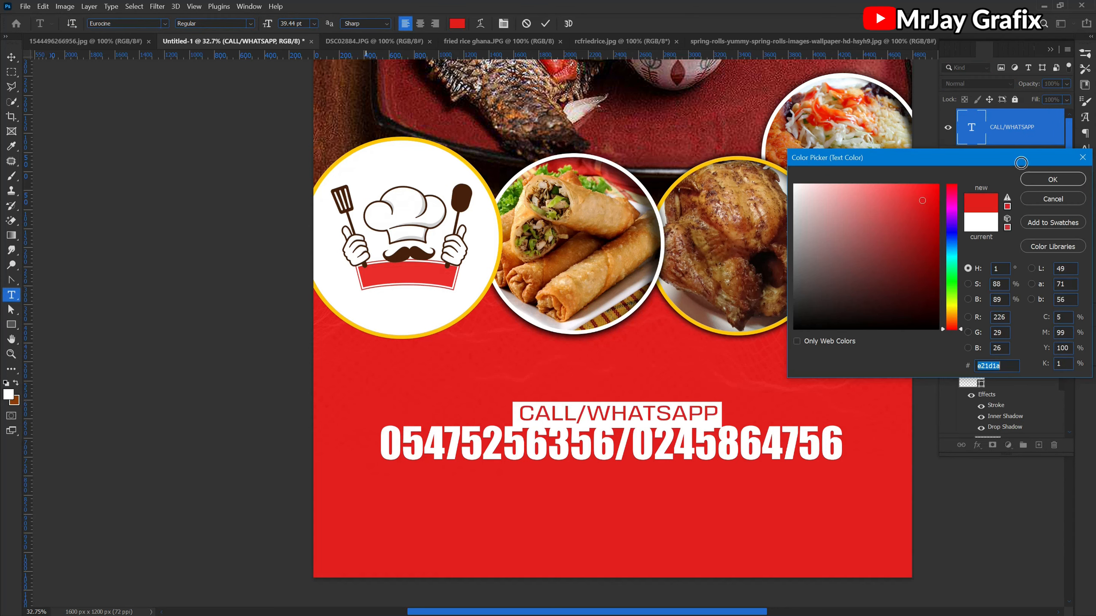
pyautogui.click(1074, 179)
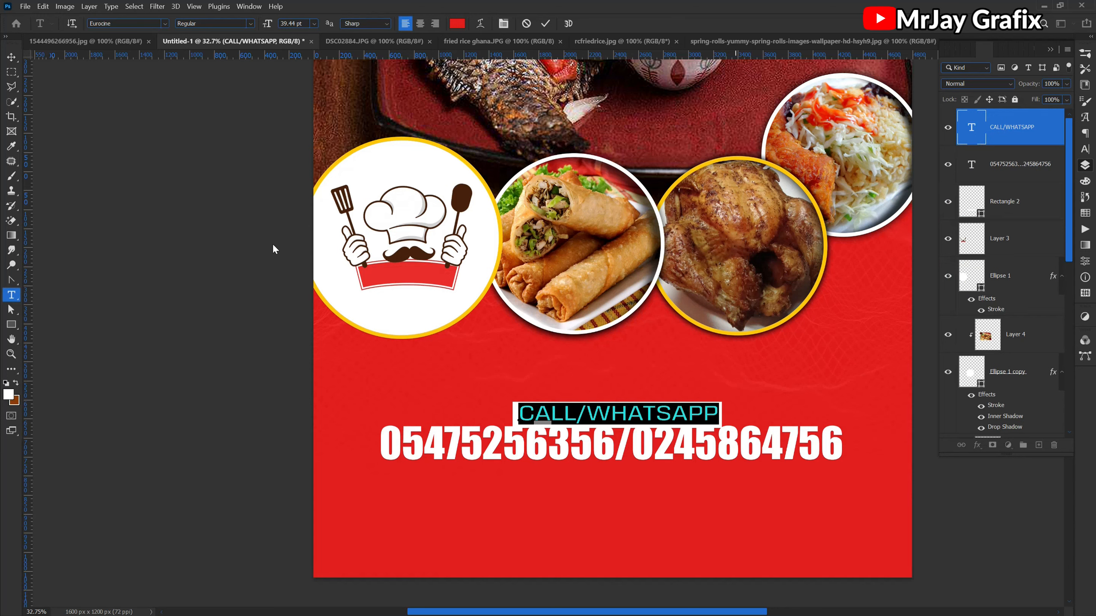
pyautogui.click(145, 227)
pyautogui.press('u')
pyautogui.click(115, 238)
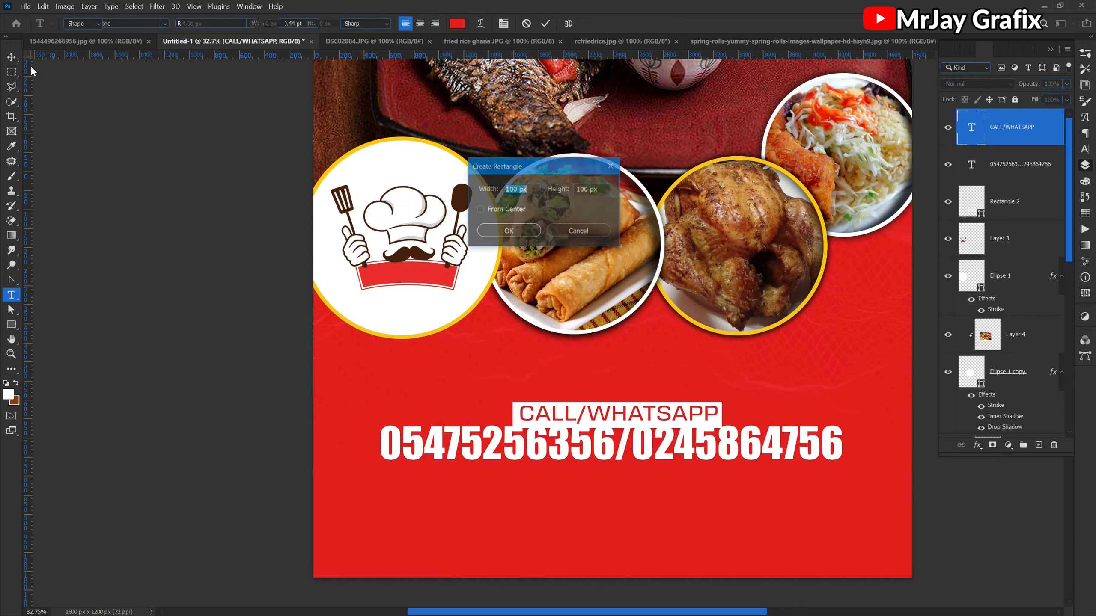
pyautogui.click(579, 231)
# - Move the phone number line slightly down to leave a gap below the CALL/WHATSAPP label
pyautogui.click(11, 56)
pyautogui.click(177, 351)
pyautogui.moveTo(586, 449); pyautogui.dragTo(586, 458)
pyautogui.scroll(2, 540, 440)
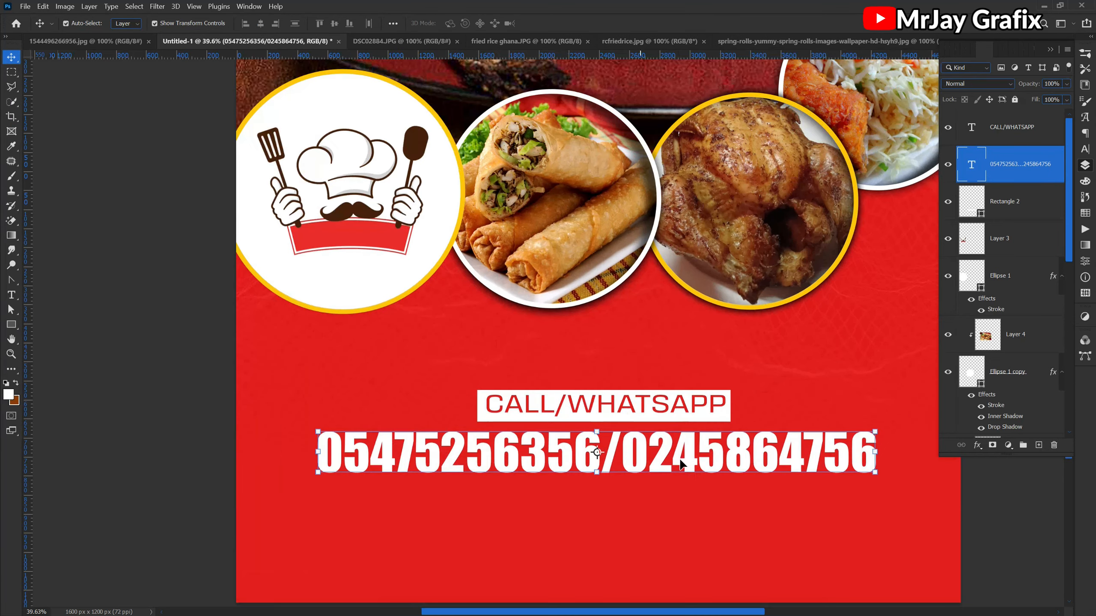
# - Hide and show the Layer 2 texture to compare the red background with and without it
pyautogui.click(244, 398)
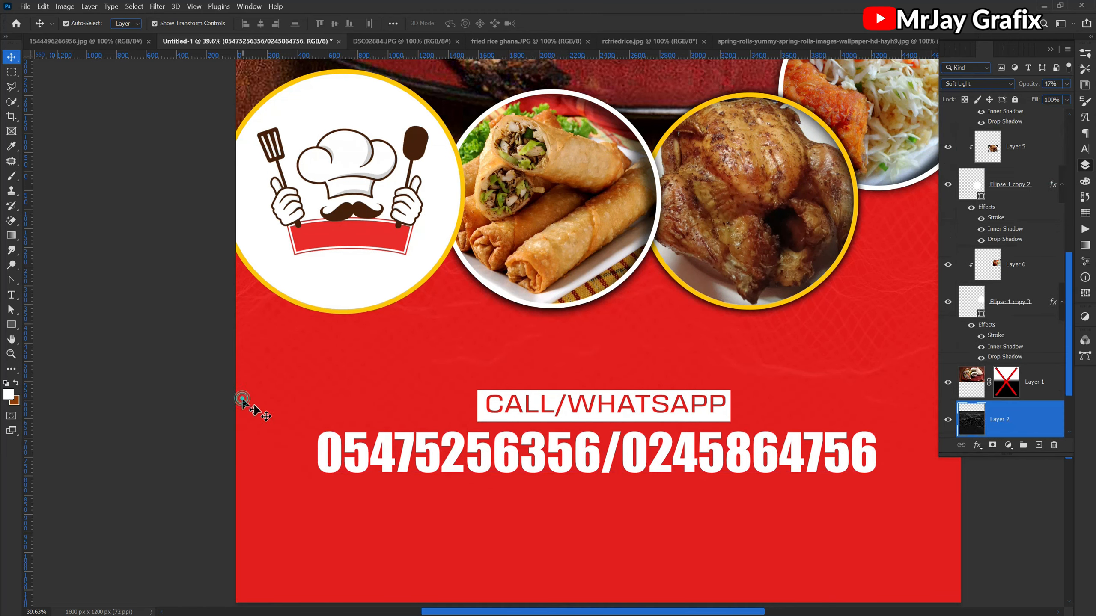
pyautogui.scroll(-3, 445, 461)
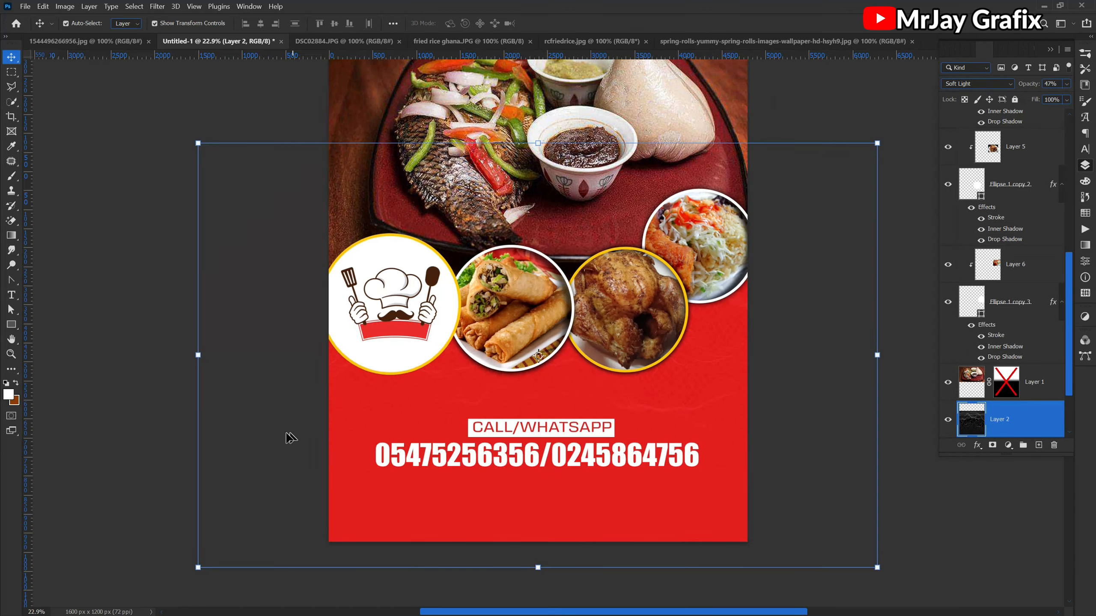
pyautogui.click(272, 439)
pyautogui.scroll(1, 375, 401)
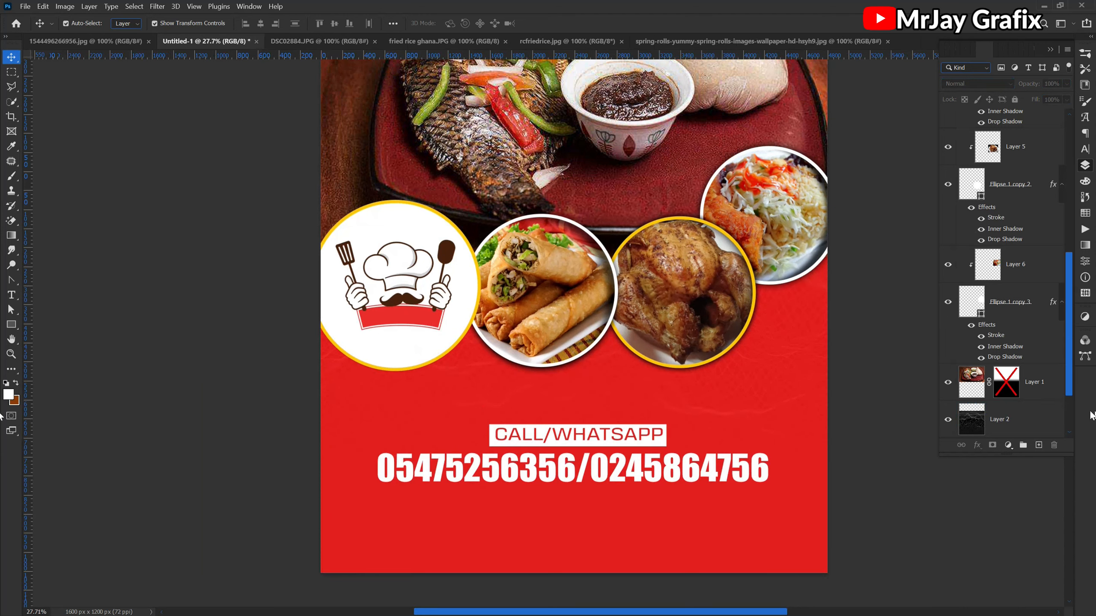
pyautogui.click(947, 420)
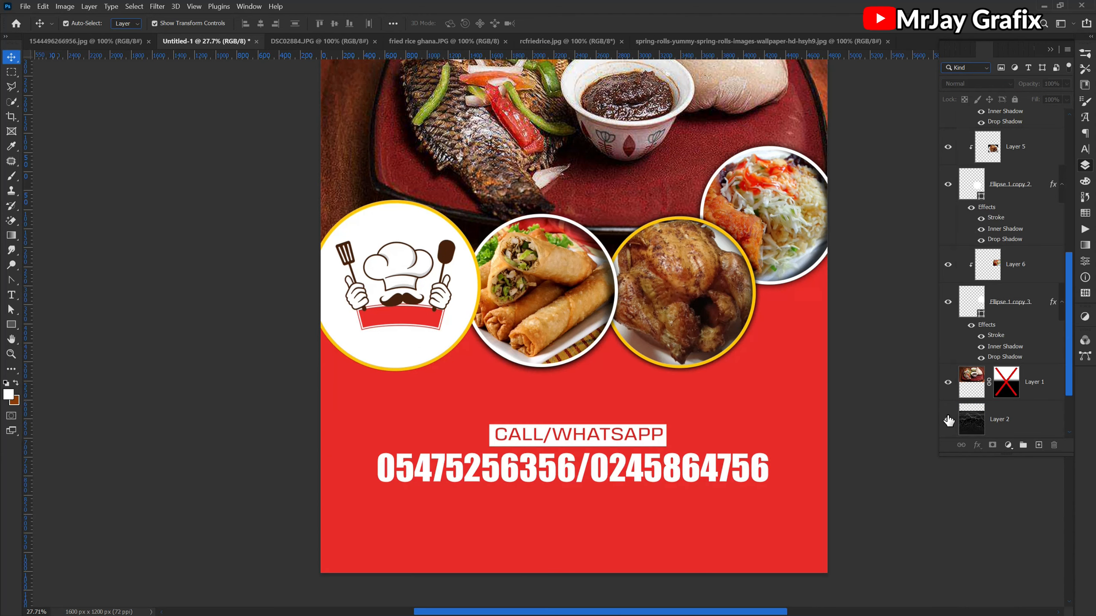
pyautogui.click(948, 419)
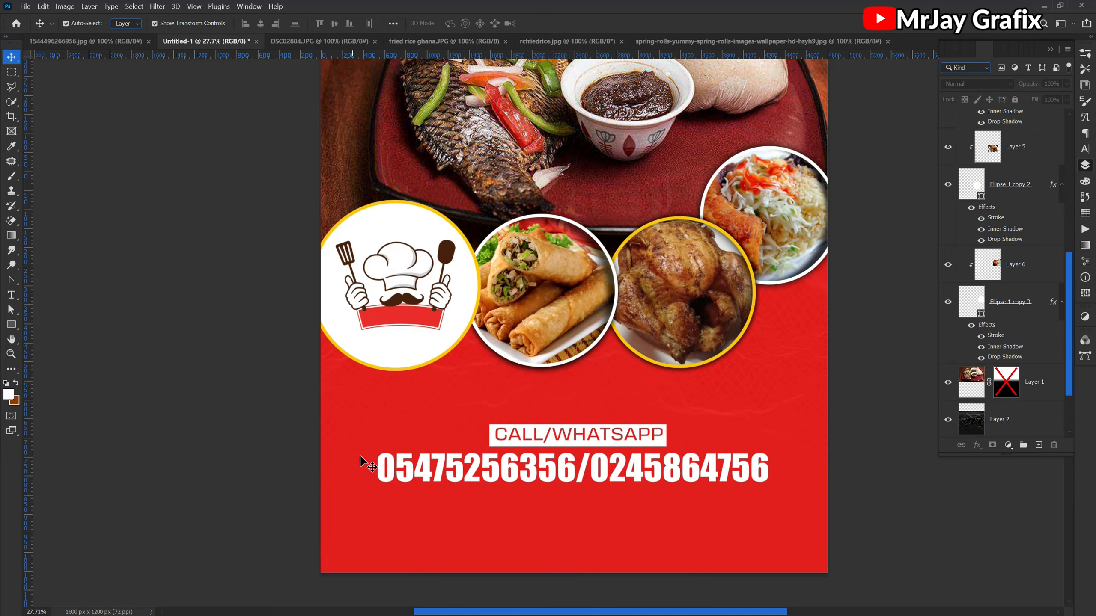
pyautogui.click(418, 473)
pyautogui.click(254, 269)
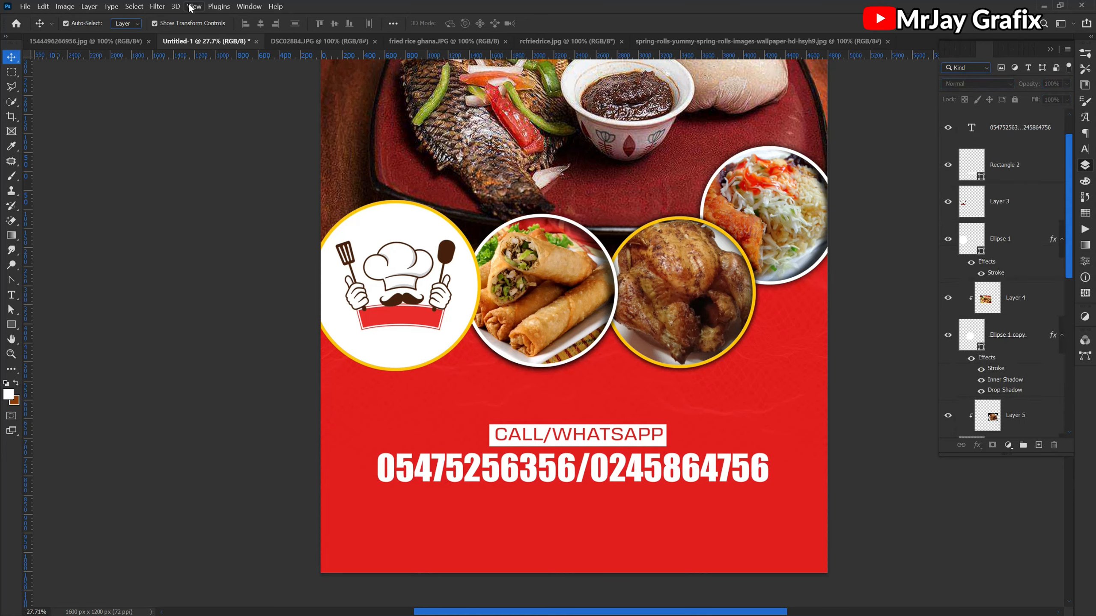
# - Add a vertical guide through the horizontal centre of the canvas and nudge the phone number line to centre on it
pyautogui.click(194, 6)
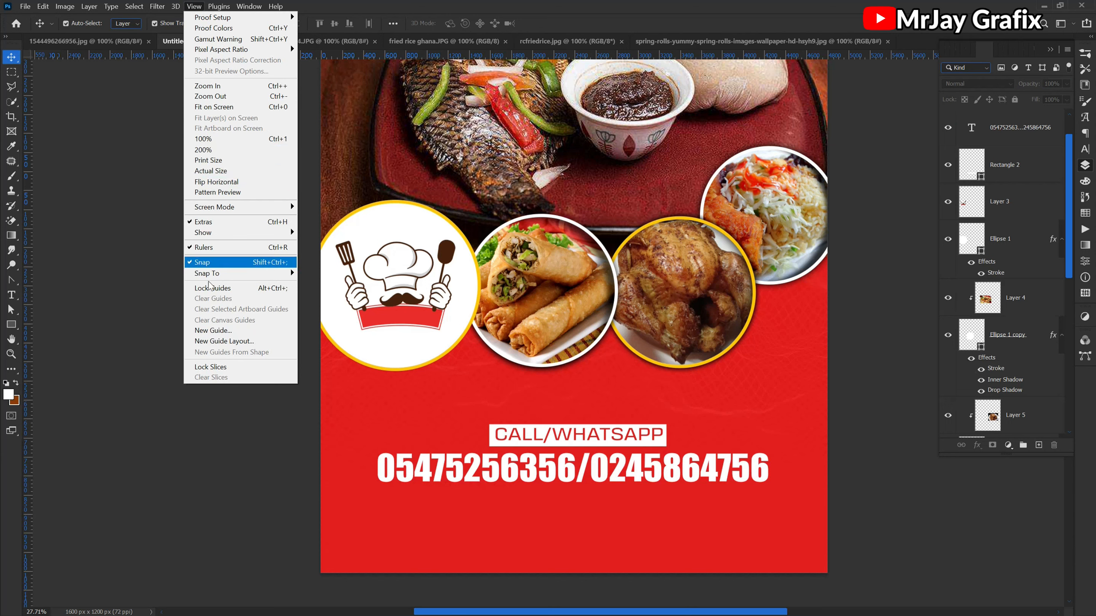
pyautogui.click(213, 331)
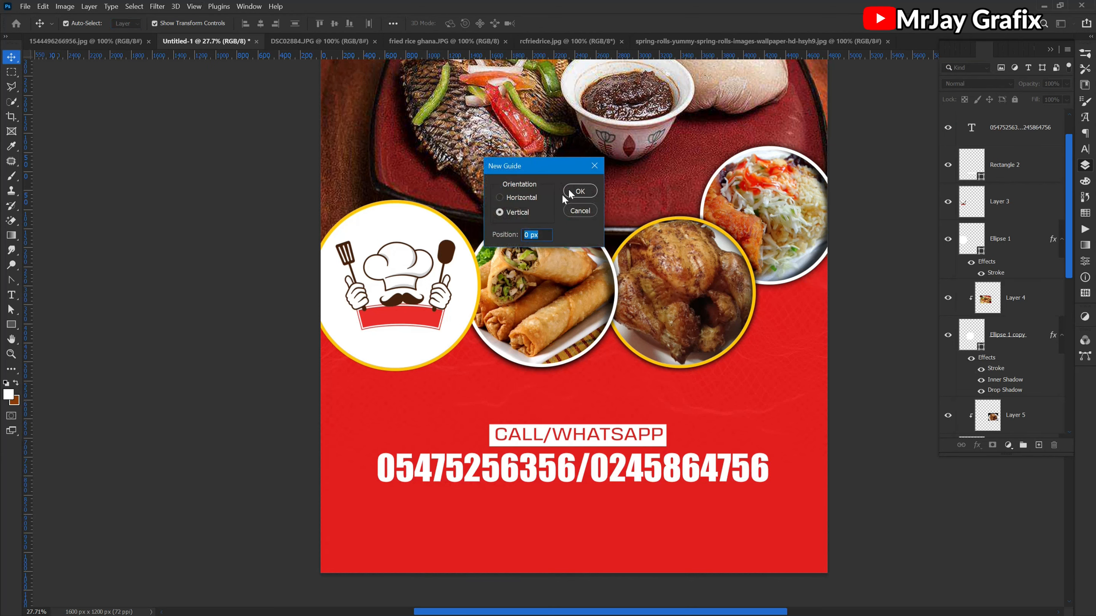
pyautogui.click(516, 199)
pyautogui.click(511, 213)
pyautogui.click(547, 236)
pyautogui.write('56/')
pyautogui.write('0')
pyautogui.press('Return')
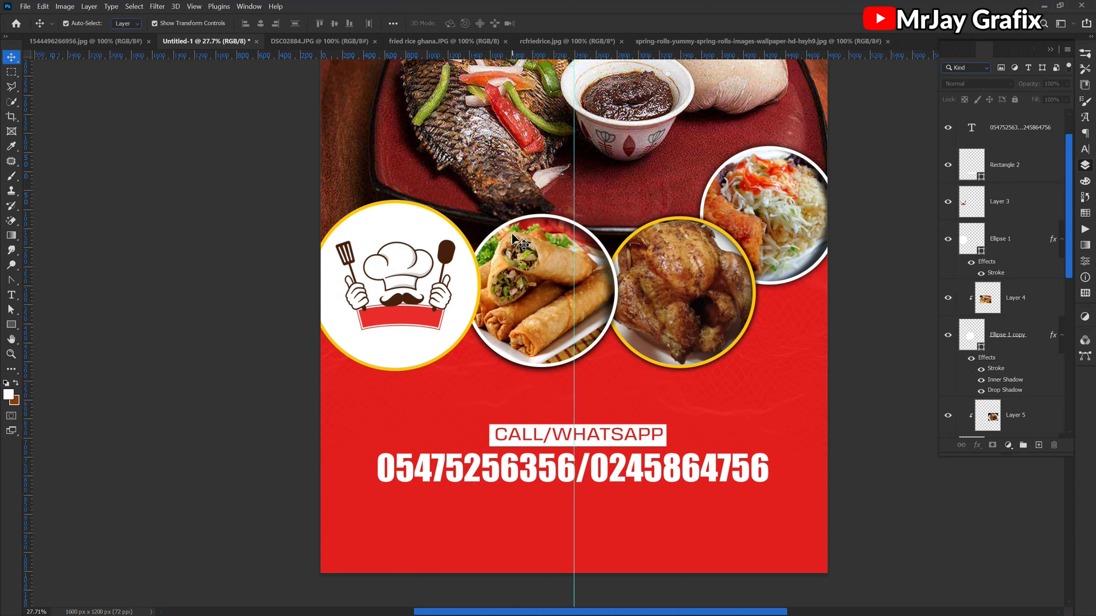
pyautogui.click(526, 474)
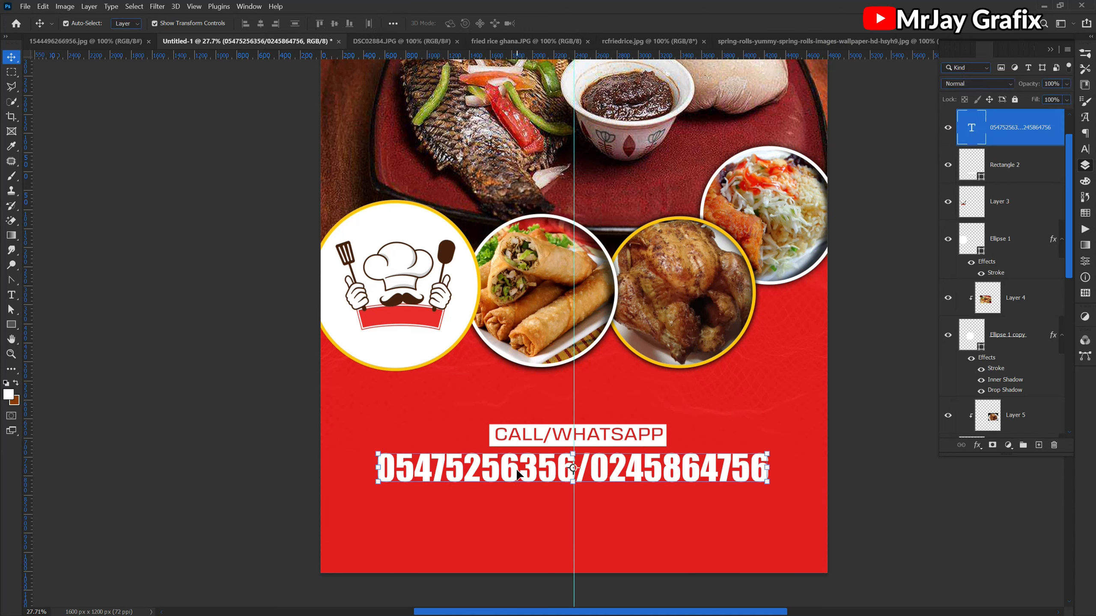
pyautogui.moveTo(530, 463); pyautogui.dragTo(531, 464)
# - Lock all attributes of the Layer 2 background texture
pyautogui.click(427, 400)
pyautogui.scroll(2, 578, 445)
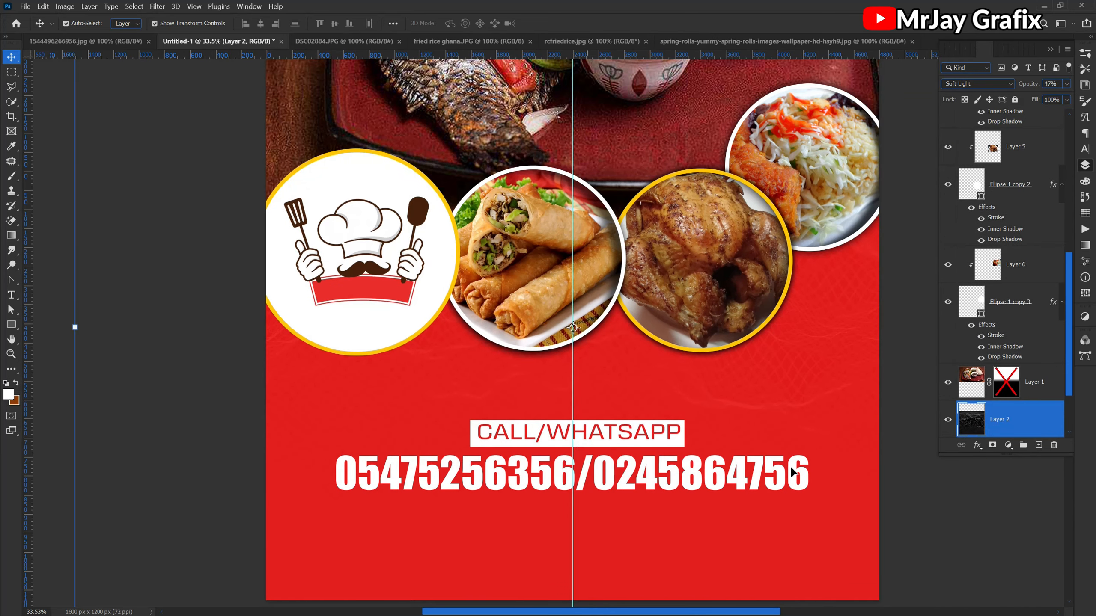
pyautogui.click(1015, 99)
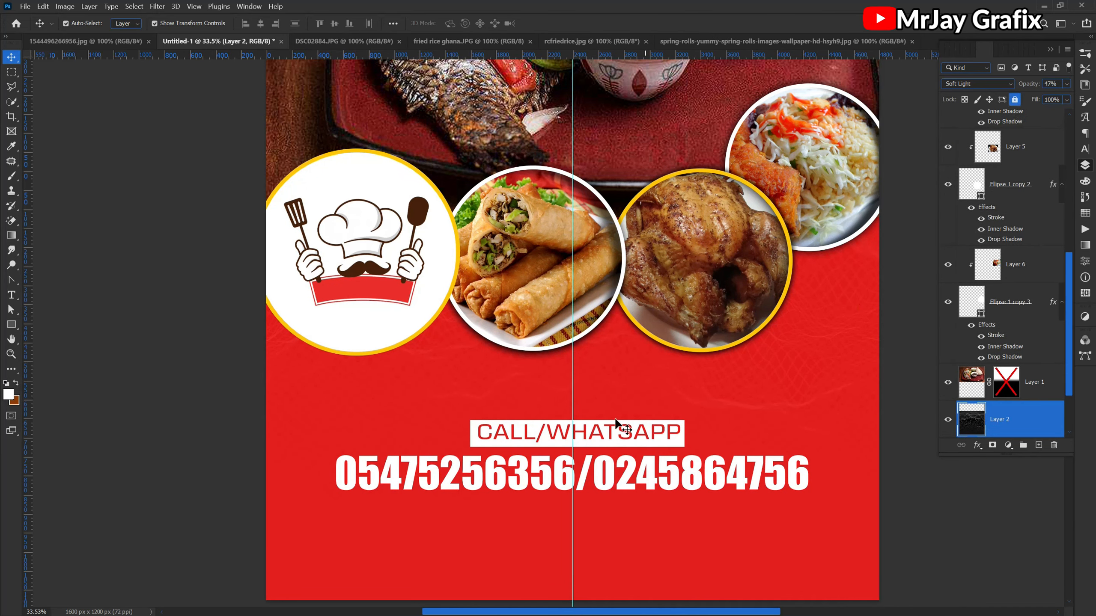
# - Lock the red background rectangle and align the CALL/WHATSAPP text and its white box by their horizontal and vertical centres
pyautogui.click(461, 436)
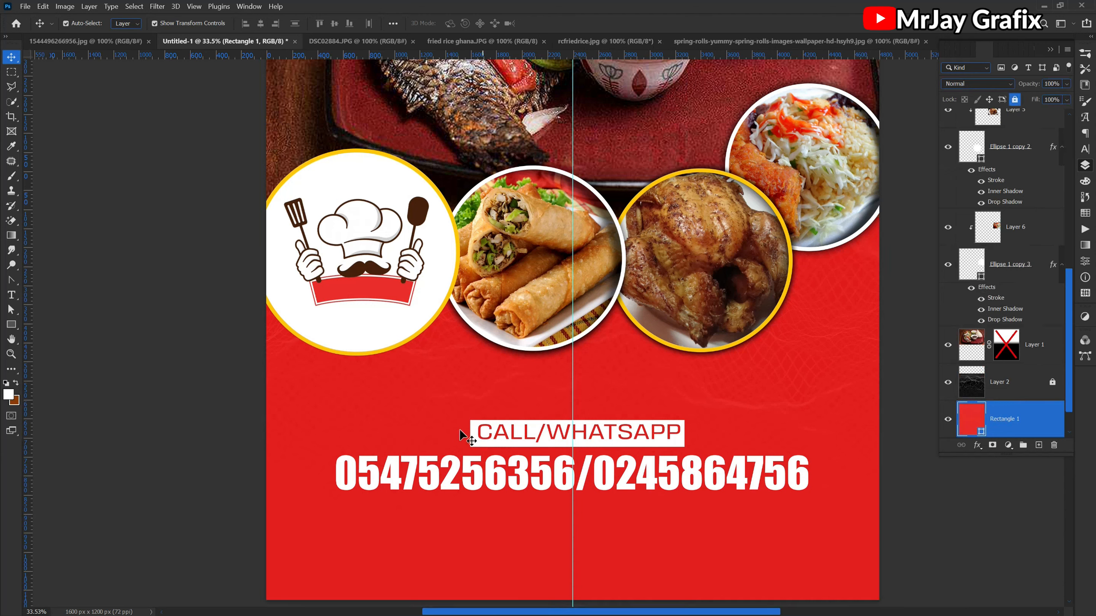
pyautogui.moveTo(456, 430); pyautogui.dragTo(496, 438)
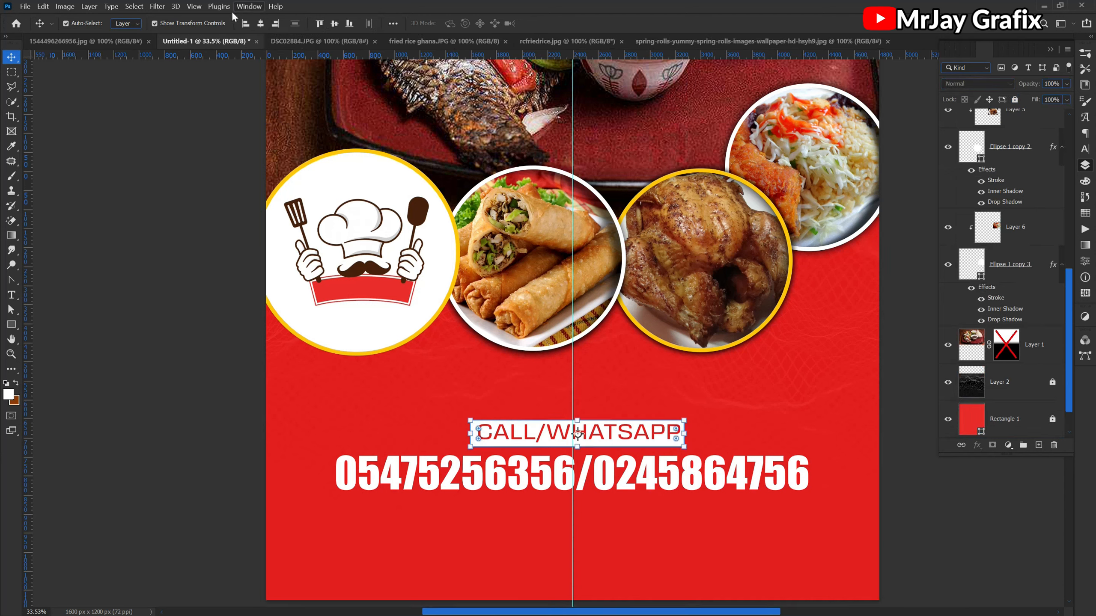
pyautogui.click(260, 23)
pyautogui.click(333, 23)
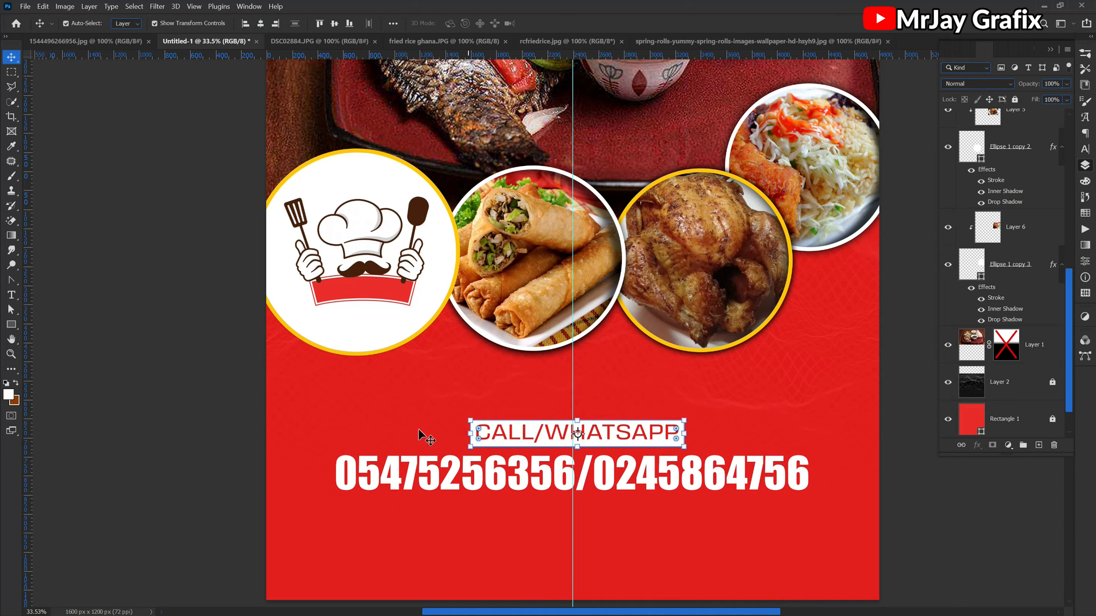
# - Nudge the CALL/WHATSAPP text and its white box left to centre them on the vertical guide
pyautogui.keyDown('shift'); pyautogui.click(507, 440); pyautogui.keyUp('shift')
pyautogui.press('Left')
pyautogui.press('Left')
pyautogui.press('Left')
pyautogui.press('Left')
pyautogui.press('Left')
pyautogui.press('Left')
pyautogui.press('Left')
pyautogui.press('Left')
pyautogui.press('Left')
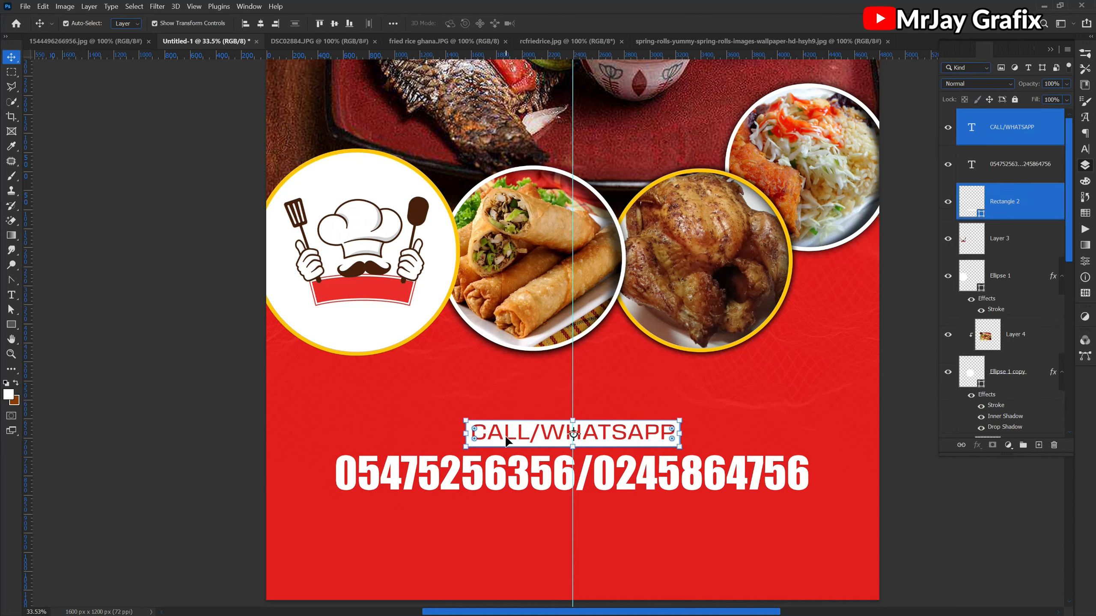
pyautogui.click(203, 451)
# - Duplicate the white CALL/WHATSAPP box and squash the copy to 15.71% height along the original's lower edge
pyautogui.scroll(3, 518, 461)
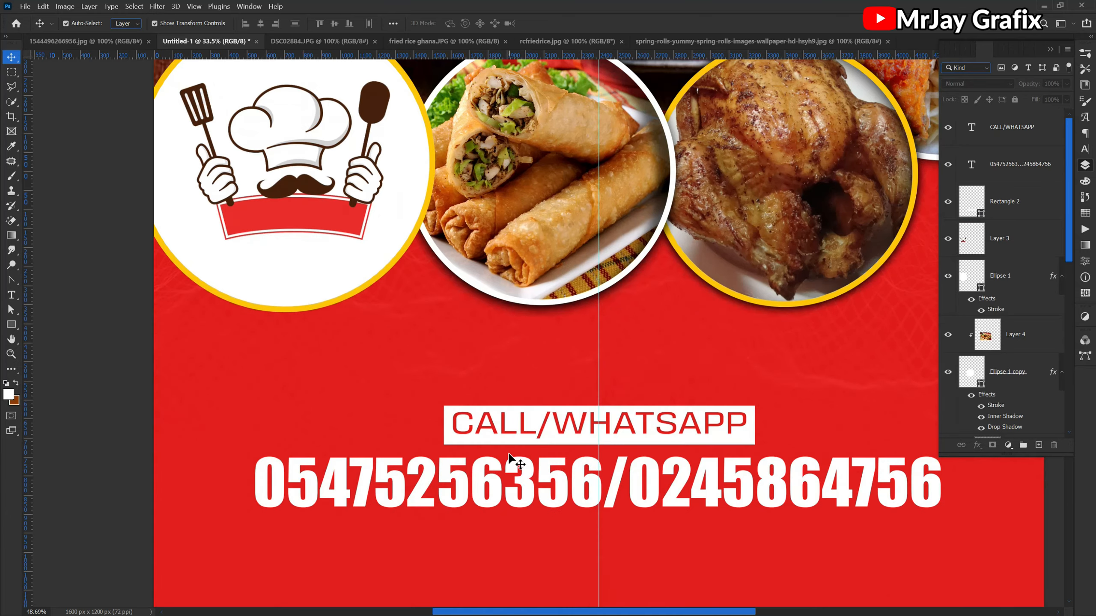
pyautogui.scroll(2, 509, 462)
pyautogui.click(500, 441)
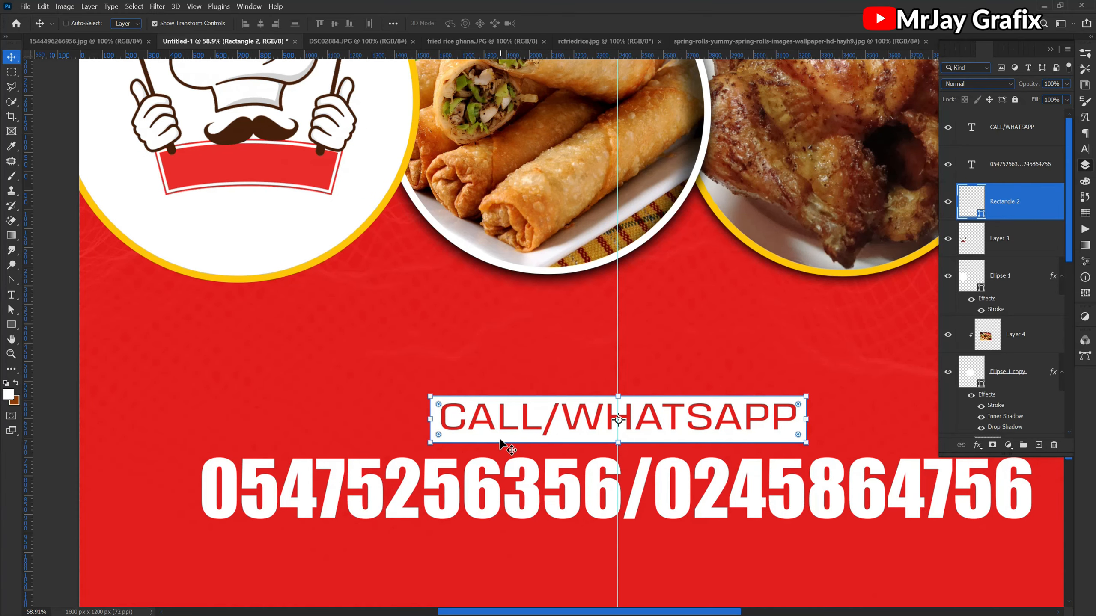
pyautogui.hotkey('ctrl', 'j')
pyautogui.moveTo(618, 397); pyautogui.dragTo(611, 437)
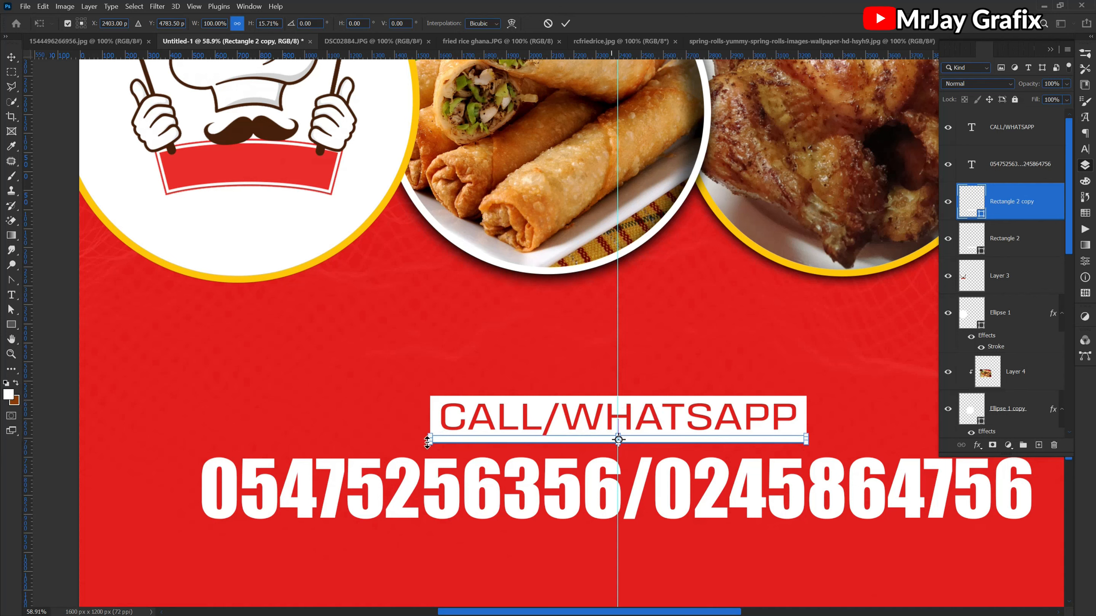
# - Stretch the squashed copy to about 220% width to match the phone number line and slim it into a thin divider
pyautogui.moveTo(430, 439); pyautogui.dragTo(202, 439)
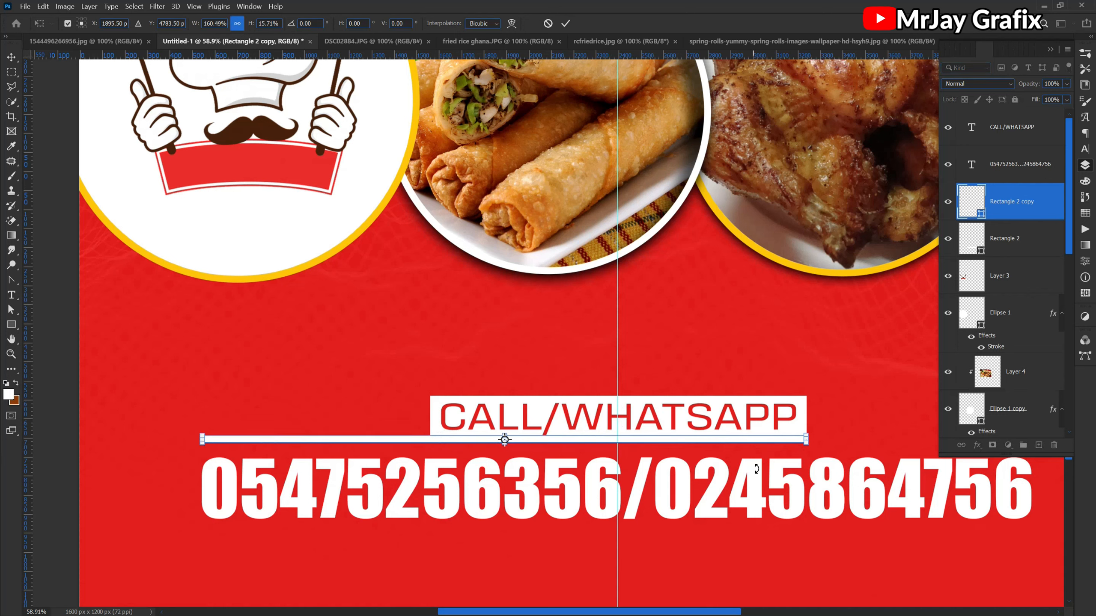
pyautogui.moveTo(806, 439); pyautogui.dragTo(1030, 442)
pyautogui.scroll(4, 544, 452)
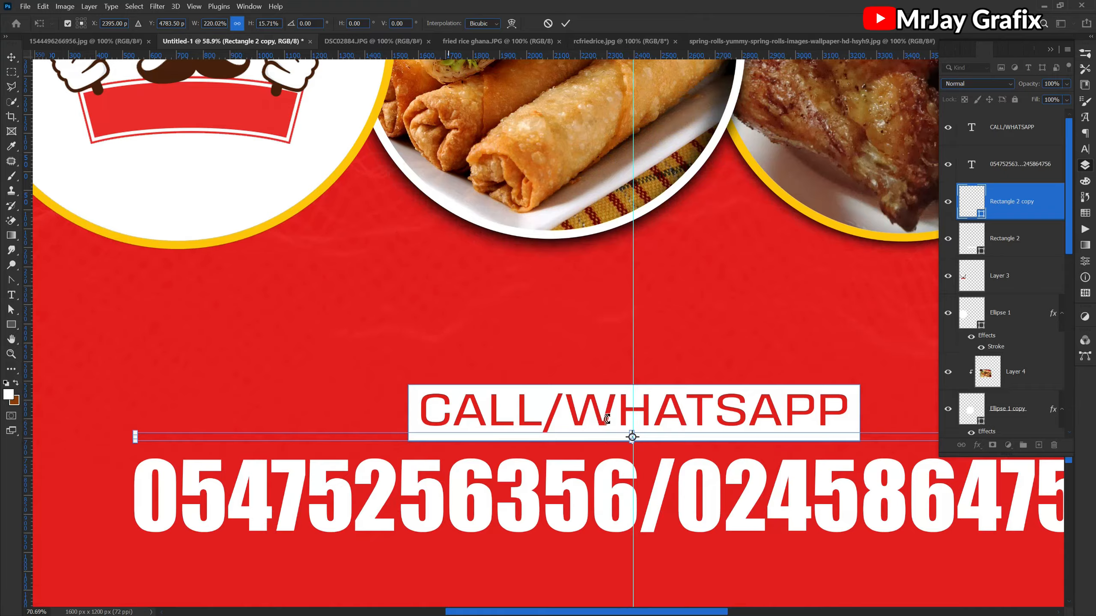
pyautogui.moveTo(668, 442); pyautogui.dragTo(667, 448)
pyautogui.press('Return')
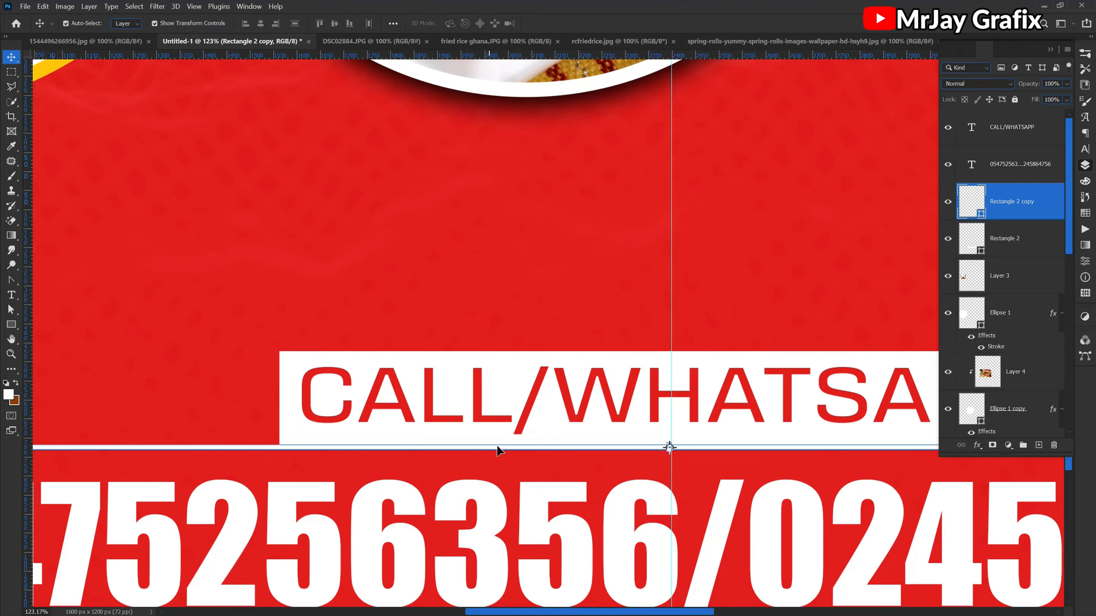
pyautogui.scroll(-6, 496, 453)
pyautogui.click(203, 436)
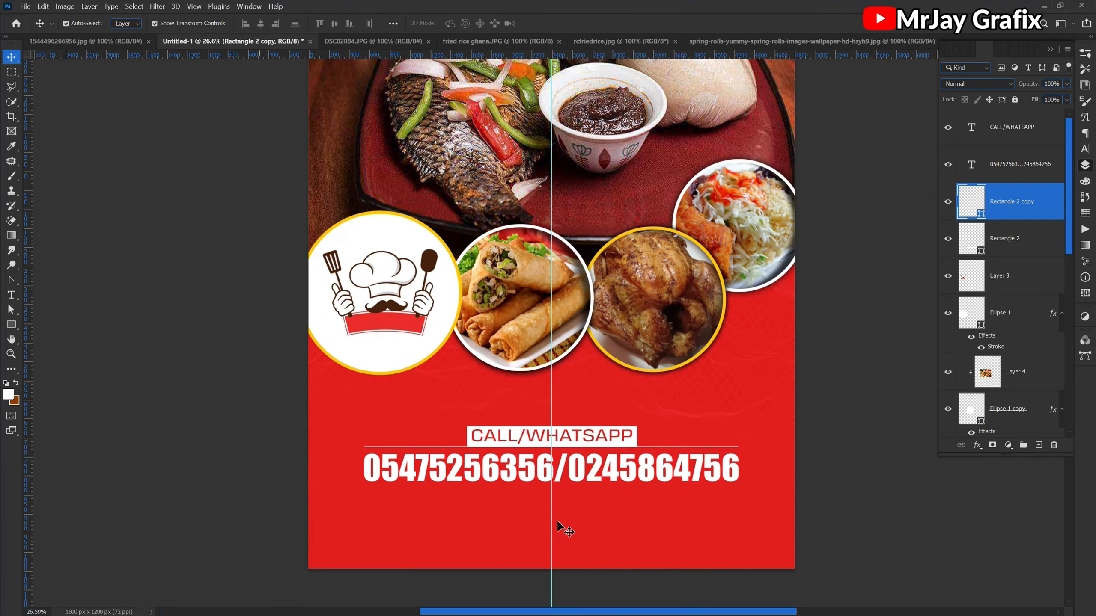
pyautogui.scroll(-3, 557, 524)
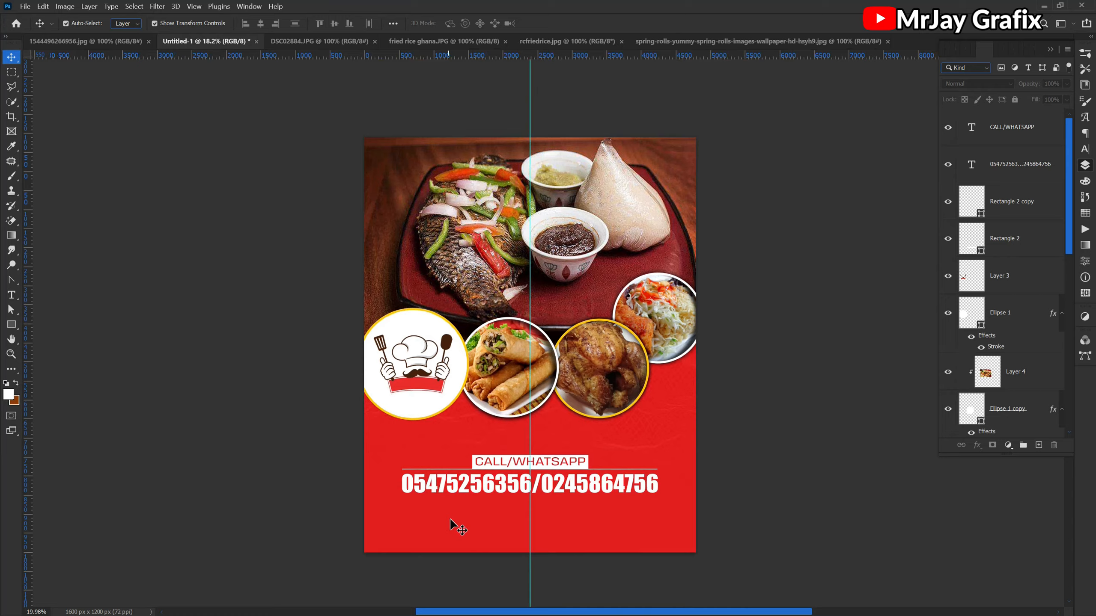
# - Draw a white rectangle about 4937 × 339 px across the full canvas width below the phone numbers
pyautogui.scroll(3, 453, 522)
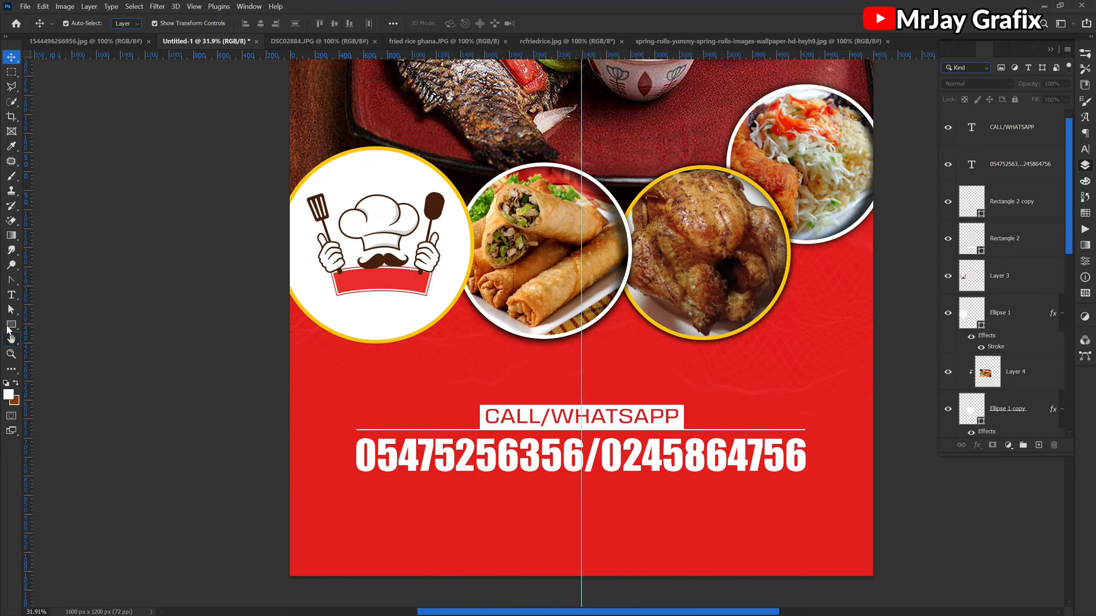
pyautogui.click(9, 326)
pyautogui.moveTo(285, 482); pyautogui.dragTo(884, 523)
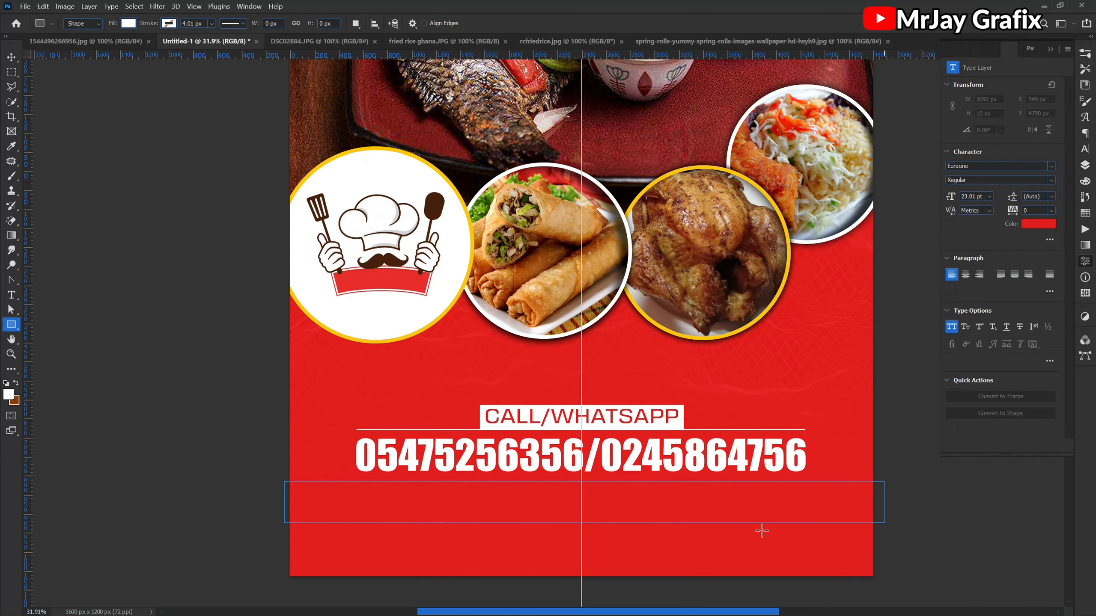
# - Fill the full-width rectangle below the phone numbers with yellow ffe400 and deselect it
pyautogui.click(1085, 166)
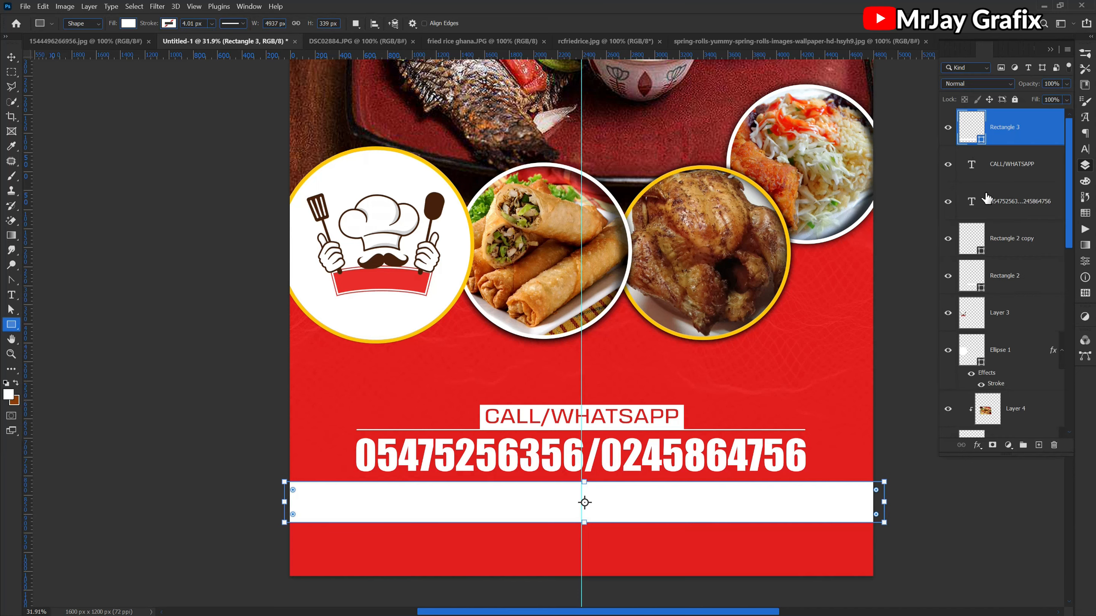
pyautogui.doubleClick(982, 145)
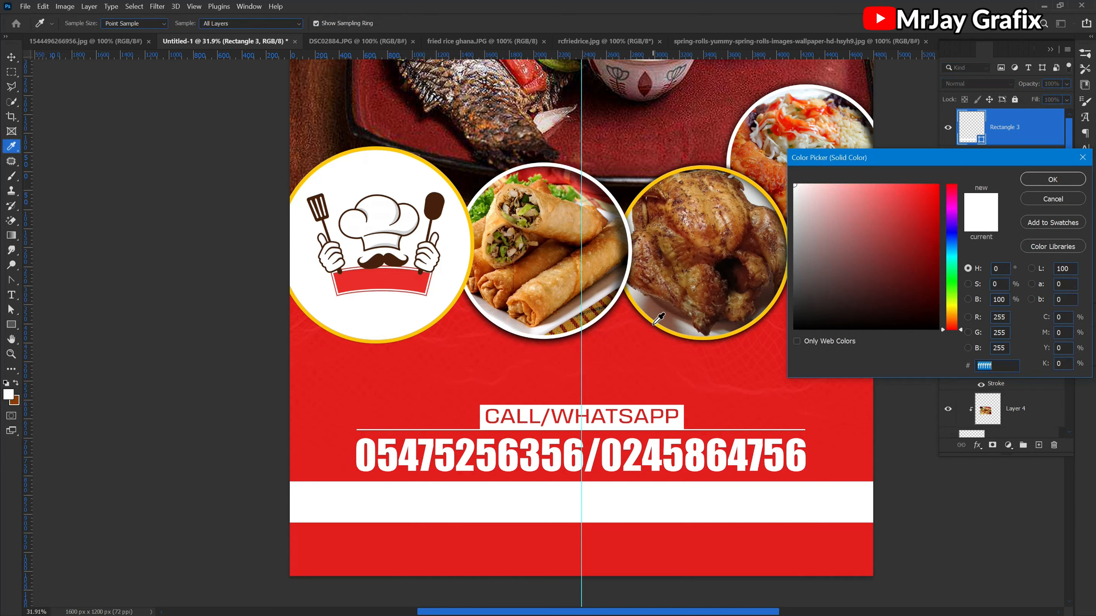
pyautogui.click(650, 320)
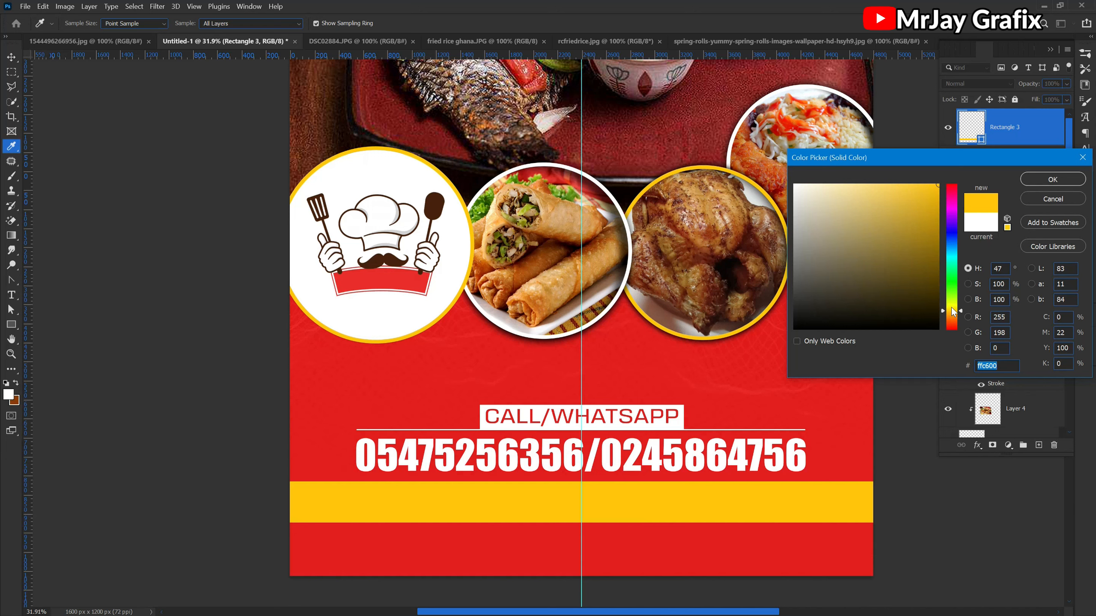
pyautogui.moveTo(946, 312); pyautogui.dragTo(952, 309)
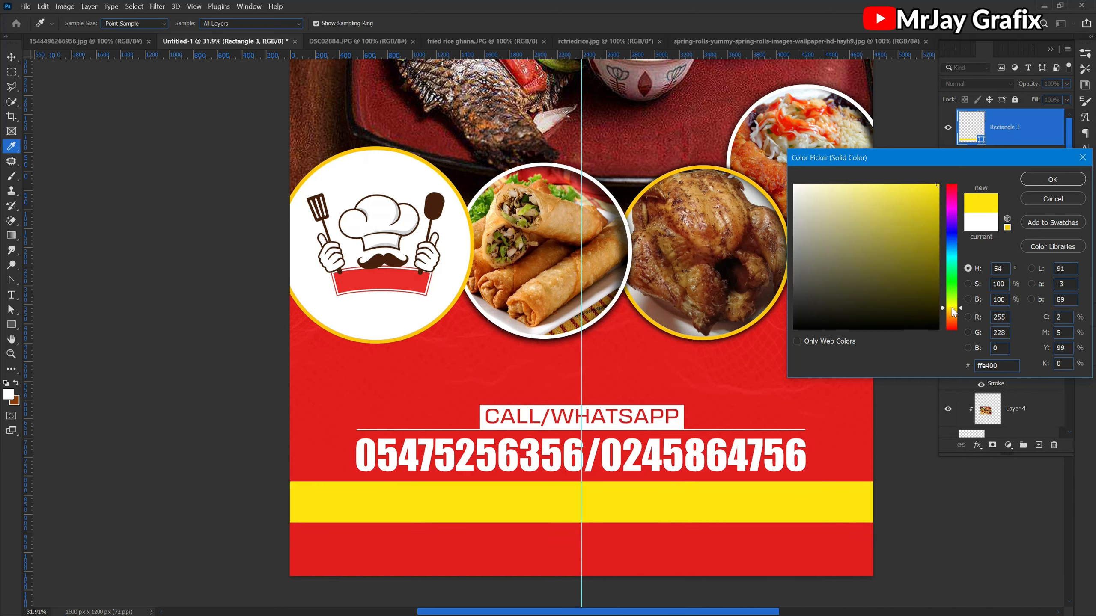
pyautogui.press('Return')
pyautogui.click(169, 409)
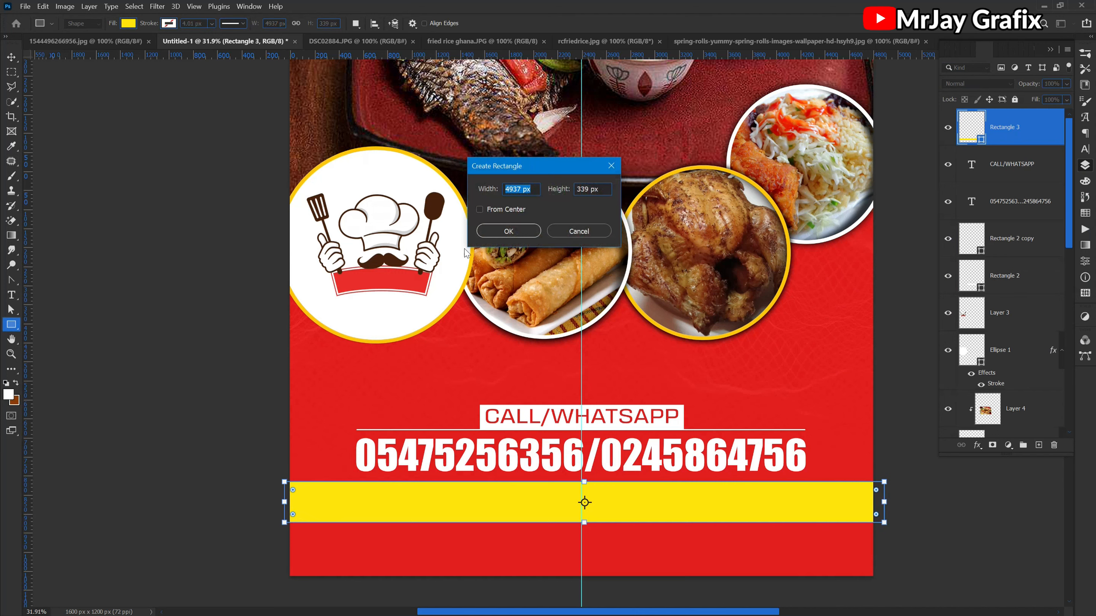
pyautogui.click(599, 236)
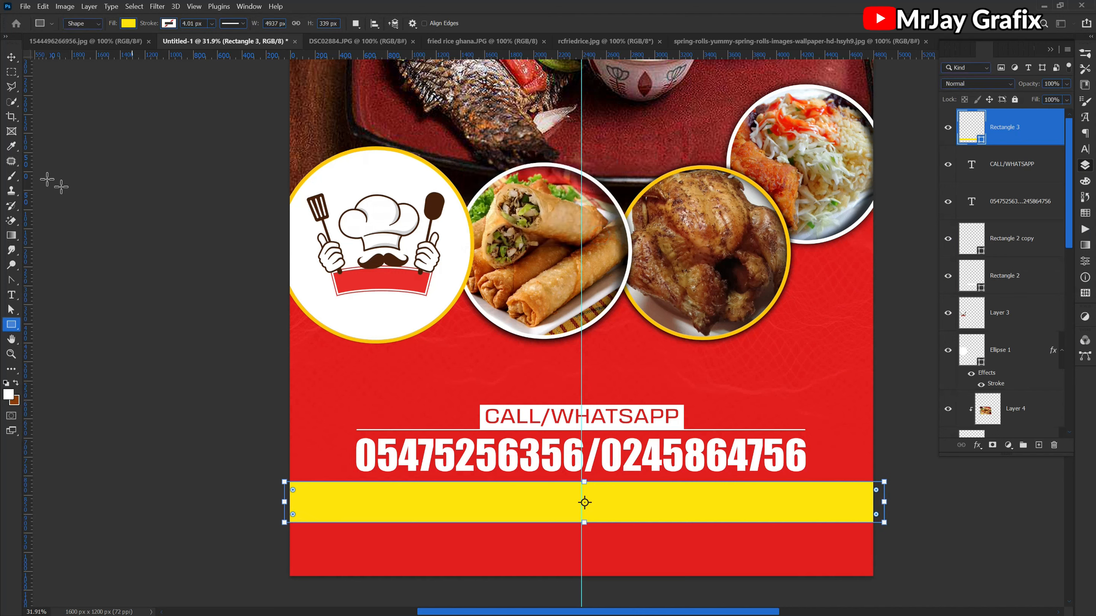
pyautogui.click(11, 56)
pyautogui.click(168, 345)
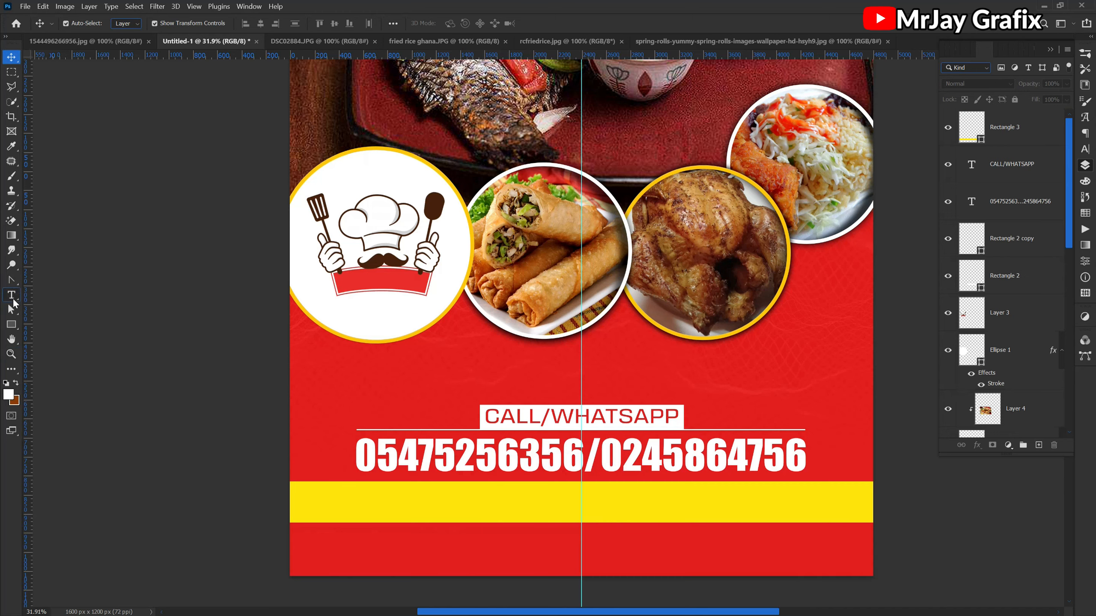
# - Start a new point text line in Montserrat Regular on the left part of the yellow band
pyautogui.click(11, 296)
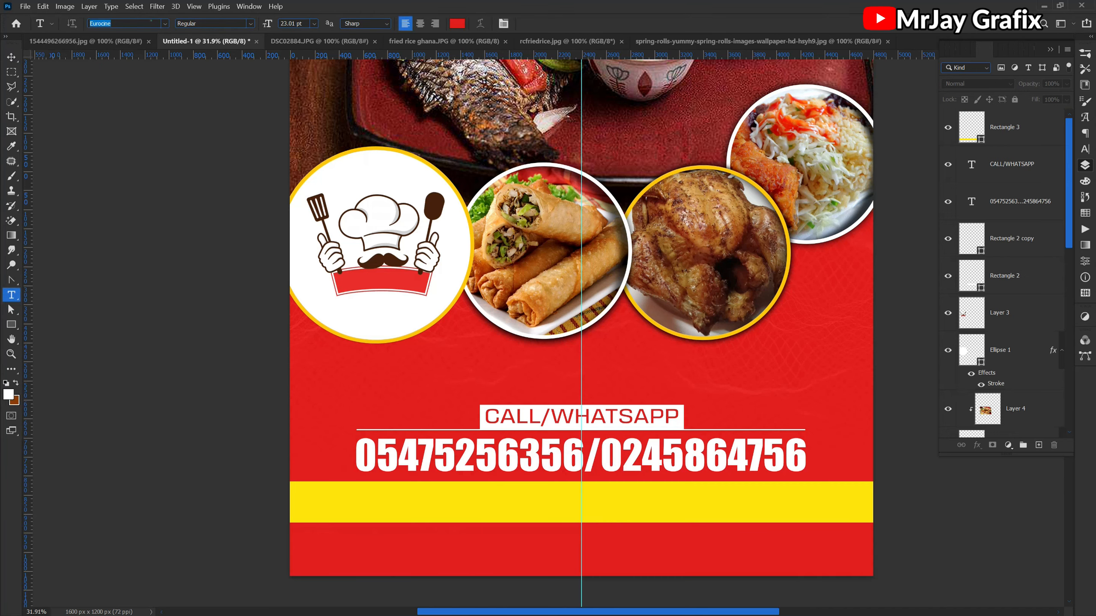
pyautogui.write('mon')
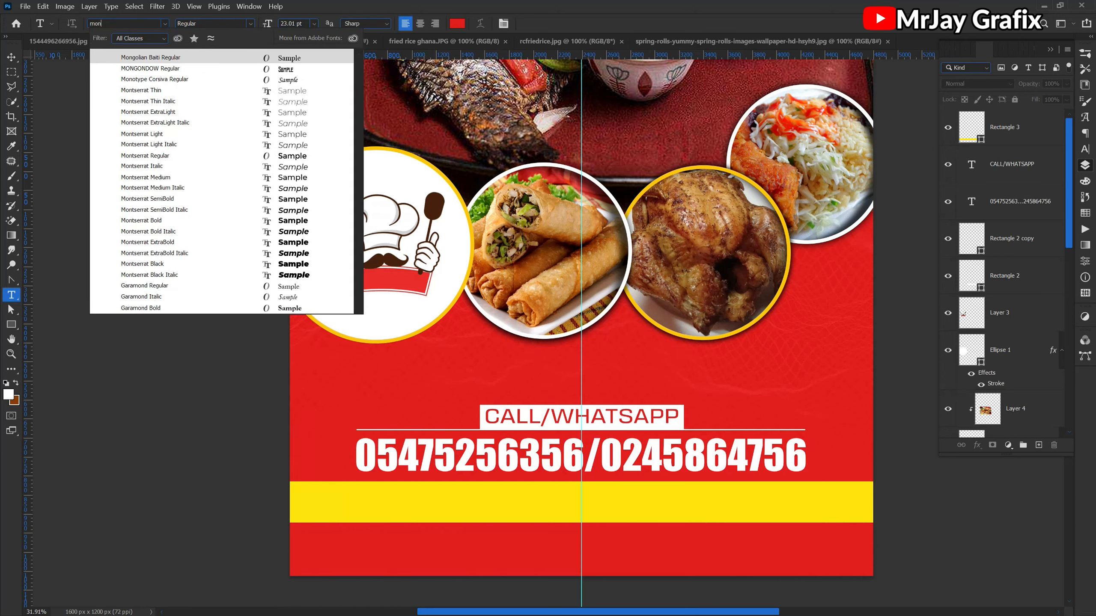
pyautogui.click(171, 156)
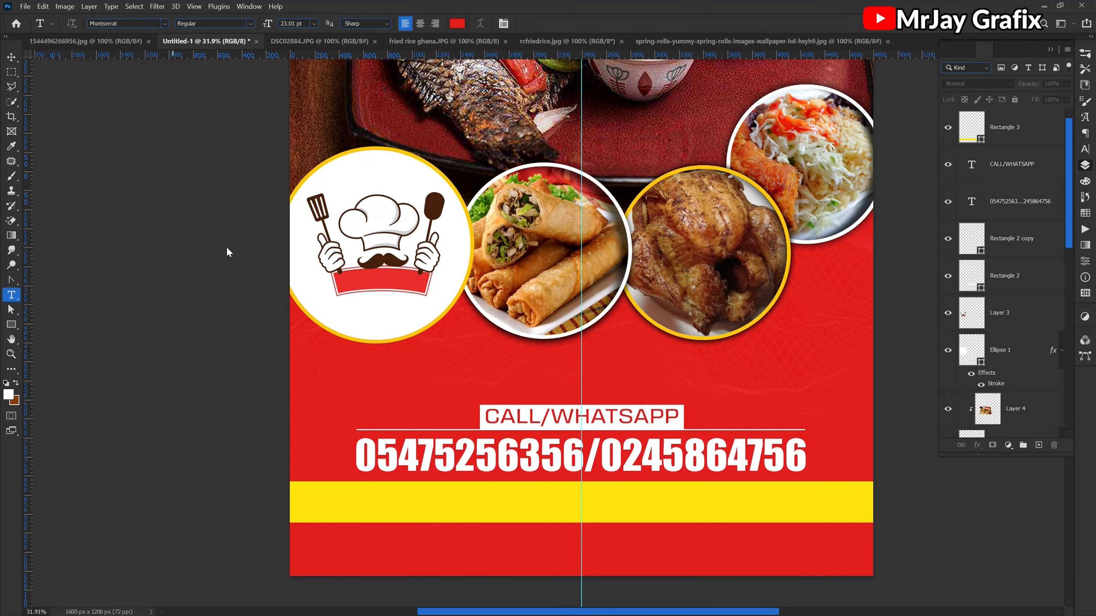
pyautogui.click(372, 509)
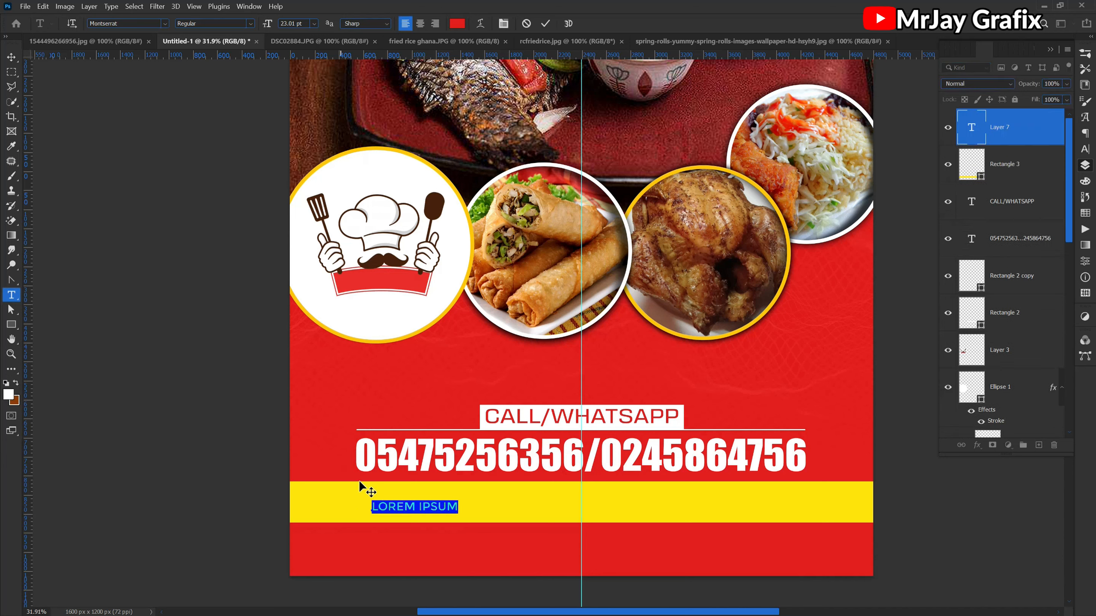
# - Colour the placeholder text on the yellow band black (000000) and commit it
pyautogui.click(456, 24)
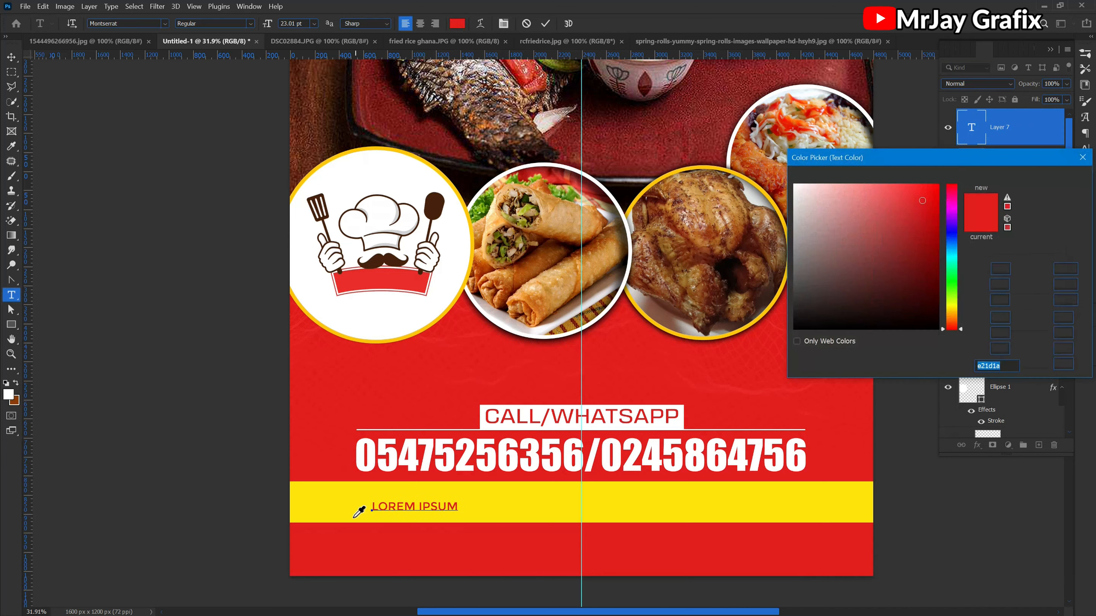
pyautogui.write('000000')
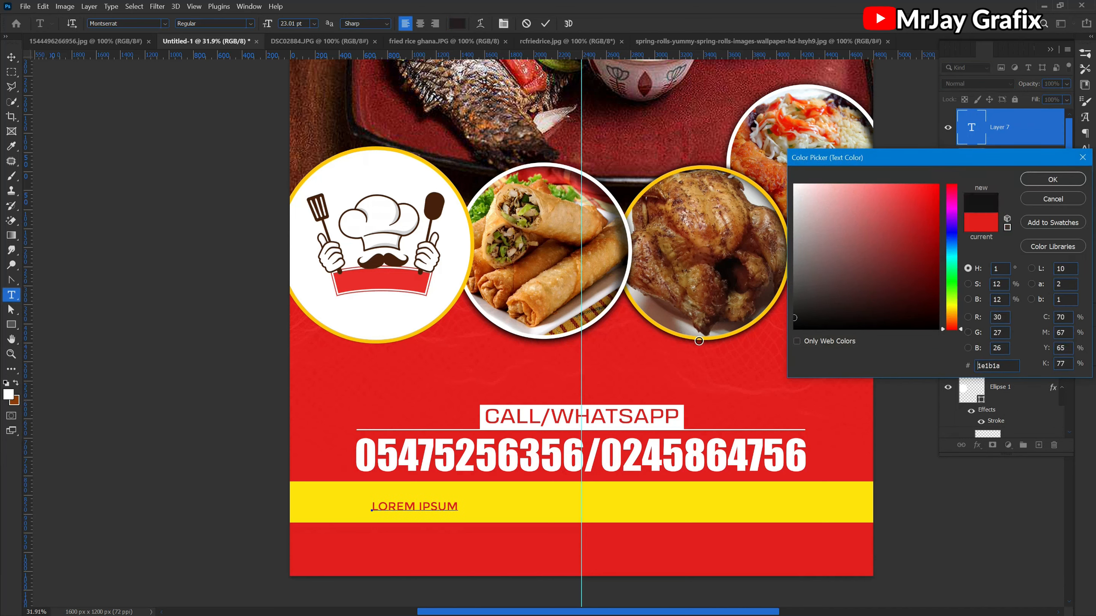
pyautogui.click(1050, 181)
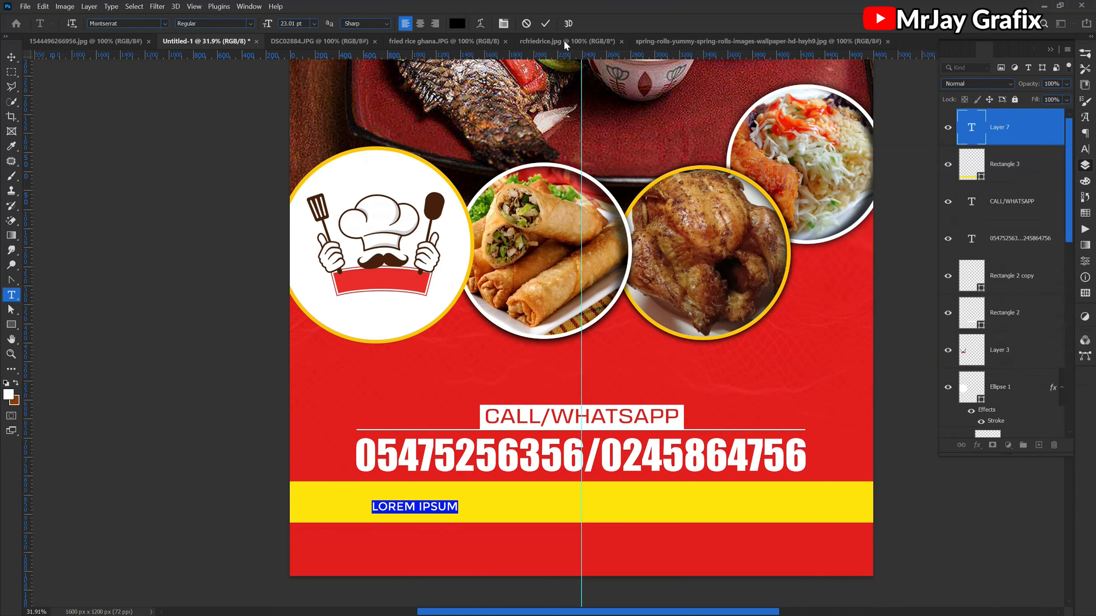
pyautogui.click(544, 24)
pyautogui.scroll(3, 411, 605)
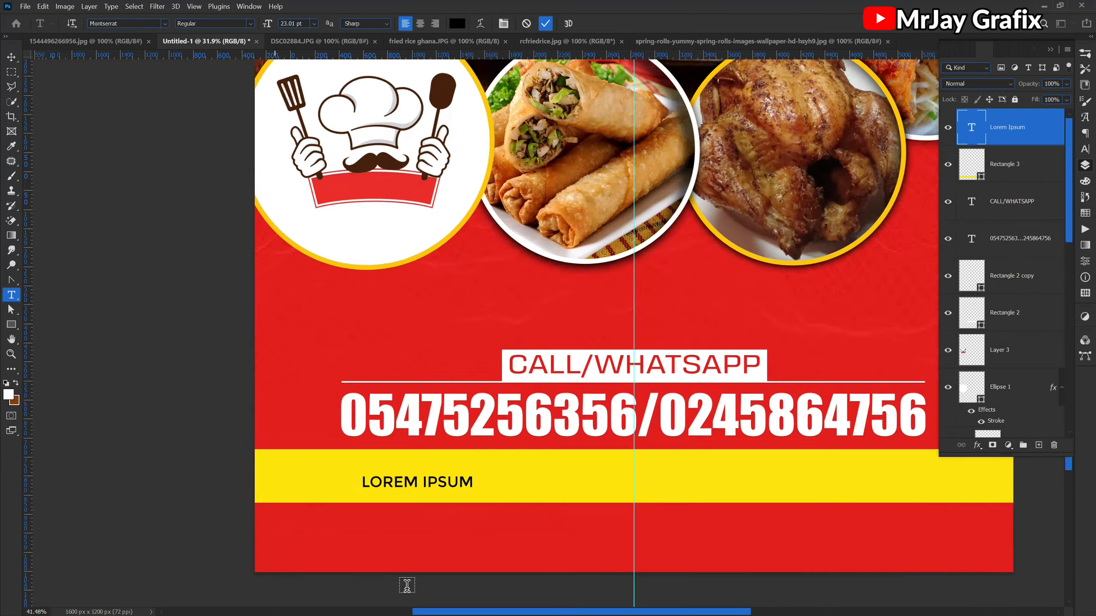
pyautogui.click(369, 449)
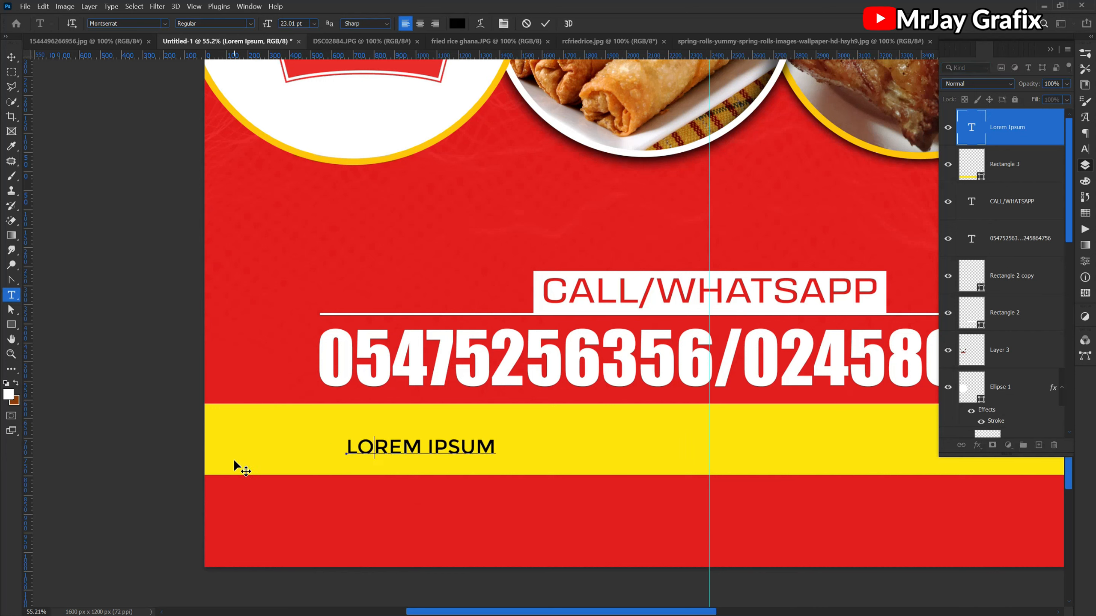
pyautogui.write('A')
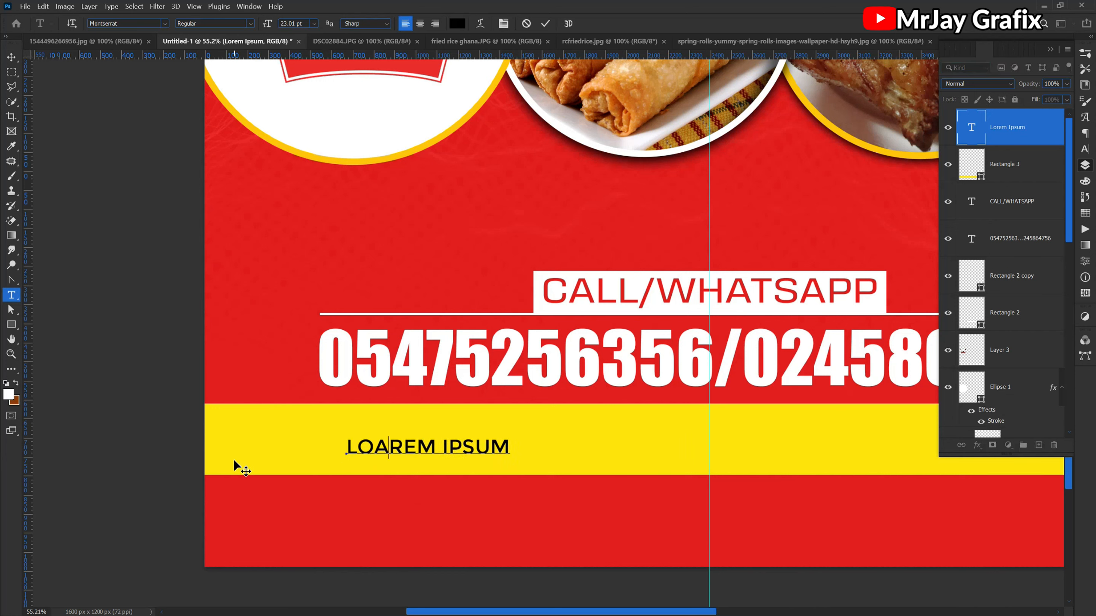
pyautogui.hotkey('ctrl', 'a')
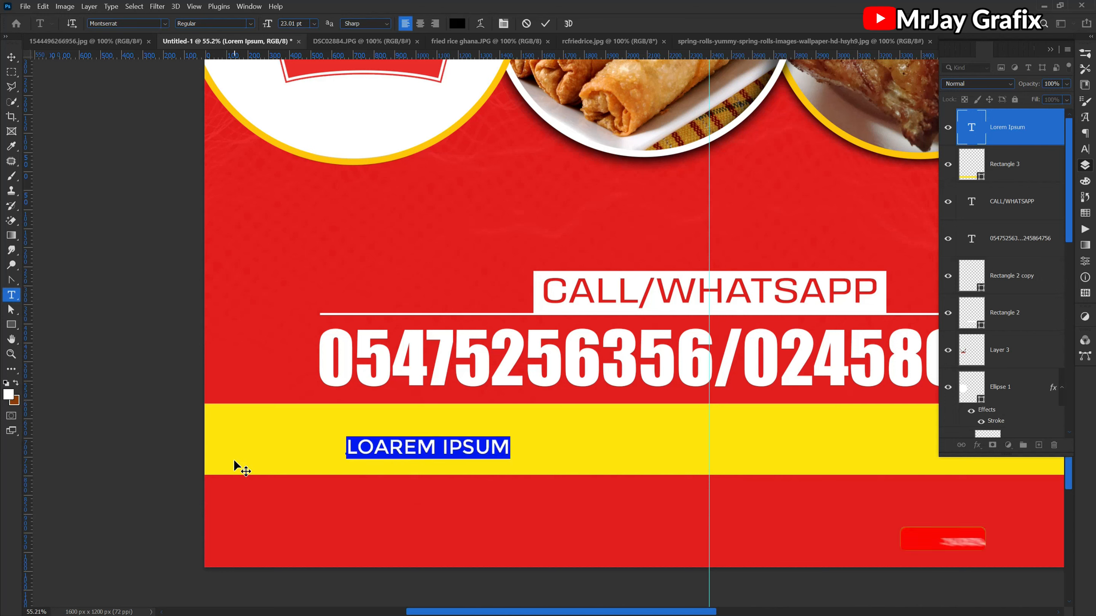
pyautogui.write('www.')
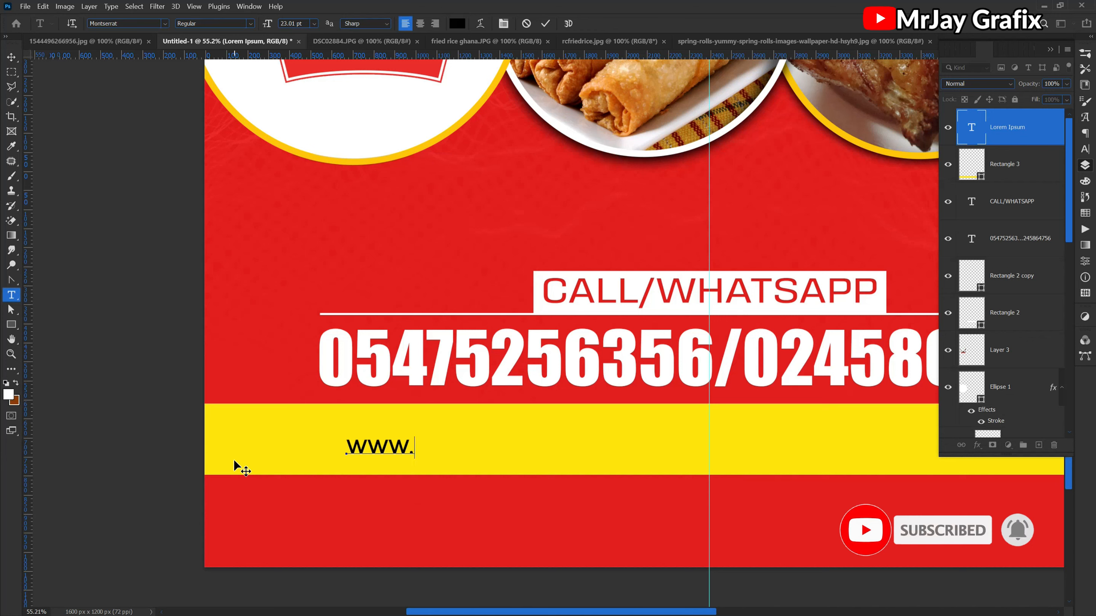
pyautogui.write('MRH')
pyautogui.press('BackSpace')
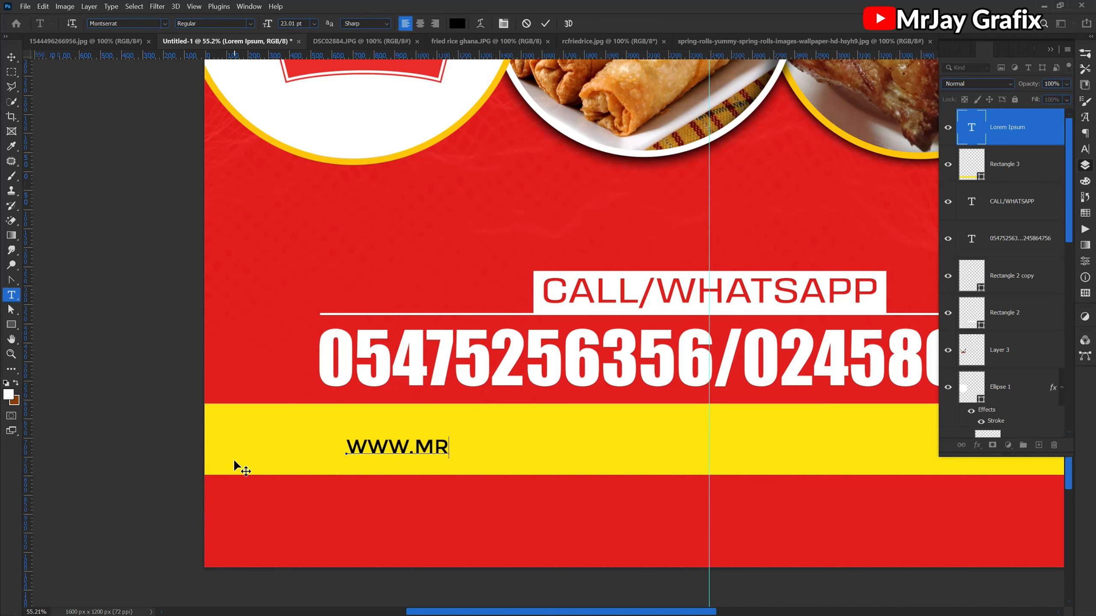
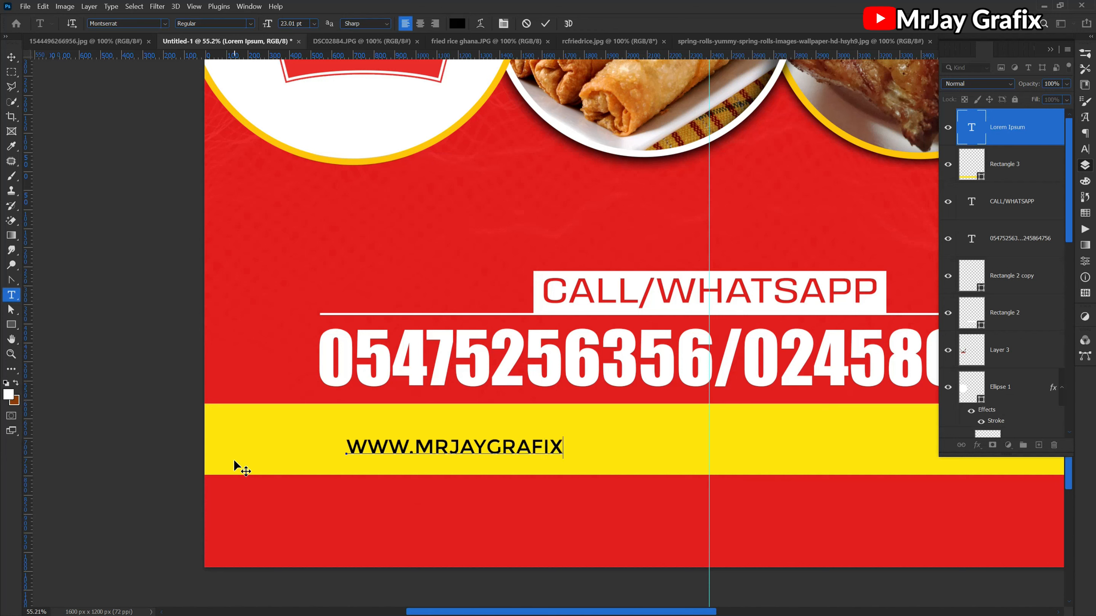
pyautogui.write('OM')
pyautogui.click(545, 24)
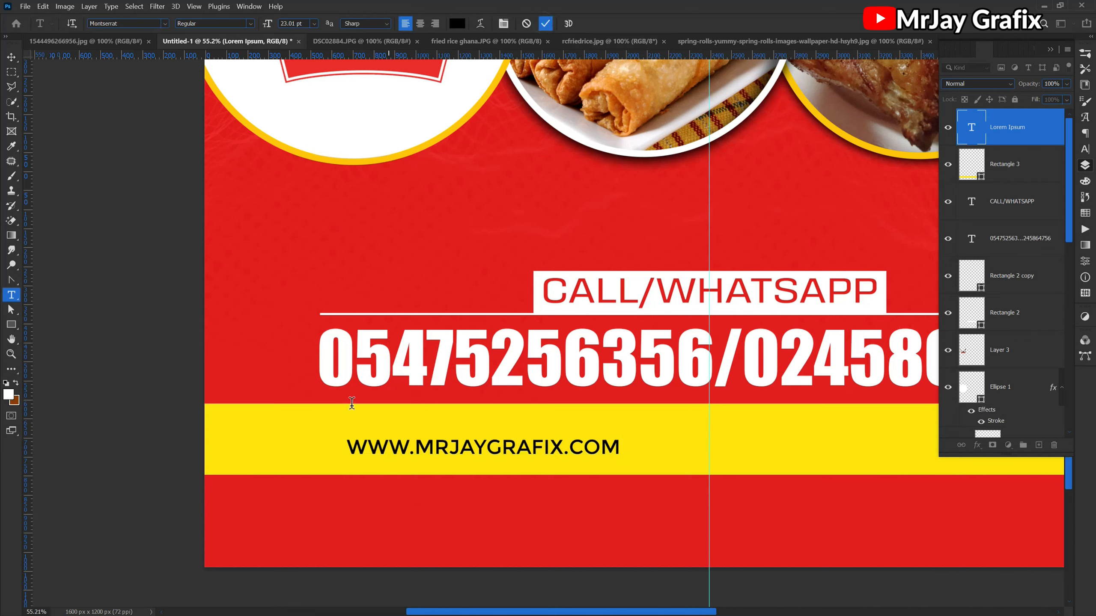
# - Enlarge the web address to about 27 pt and shift it towards the left edge of the yellow band
pyautogui.press('v')
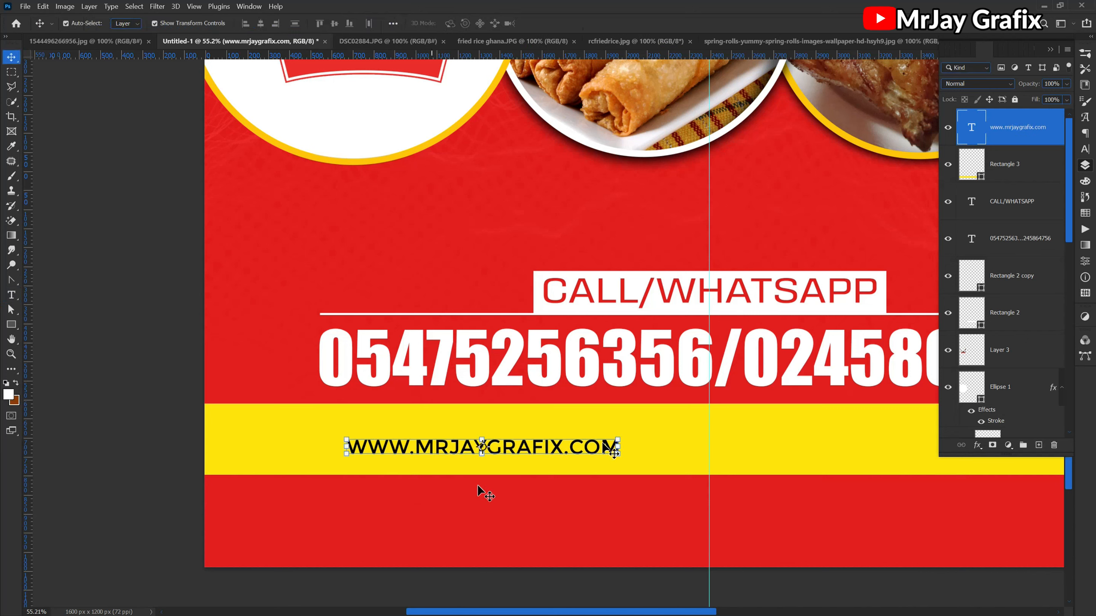
pyautogui.moveTo(621, 437); pyautogui.dragTo(670, 414)
pyautogui.press('Return')
pyautogui.moveTo(569, 449); pyautogui.dragTo(522, 449)
pyautogui.scroll(-2, 372, 526)
pyautogui.scroll(-2, 367, 520)
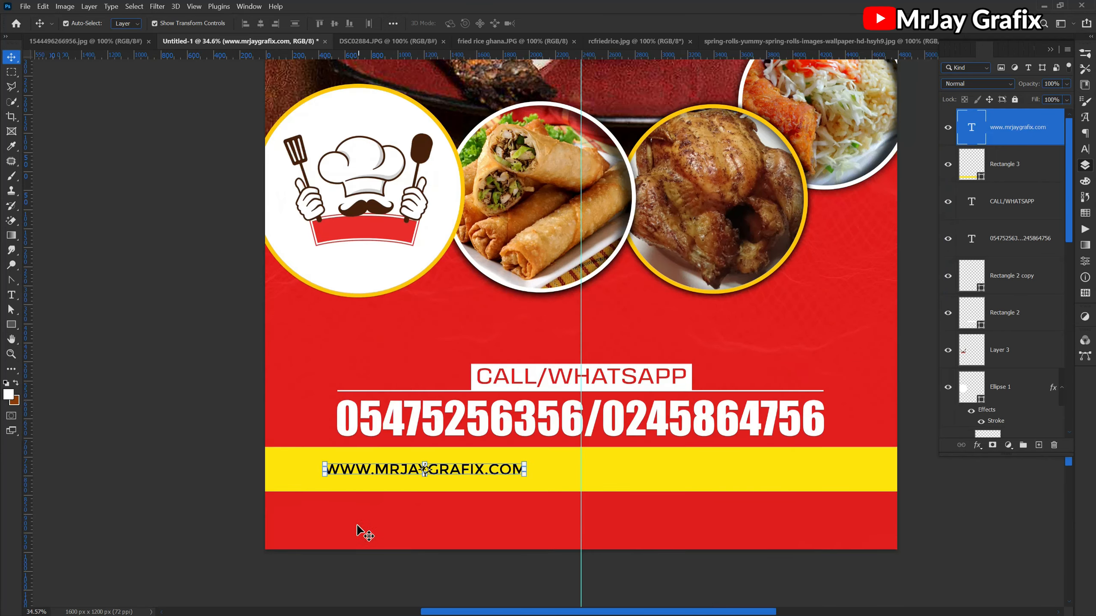
# - Draw a thin vertical divider about 5 px wide and 266 px high just after the web address and fill it black
pyautogui.scroll(4, 477, 477)
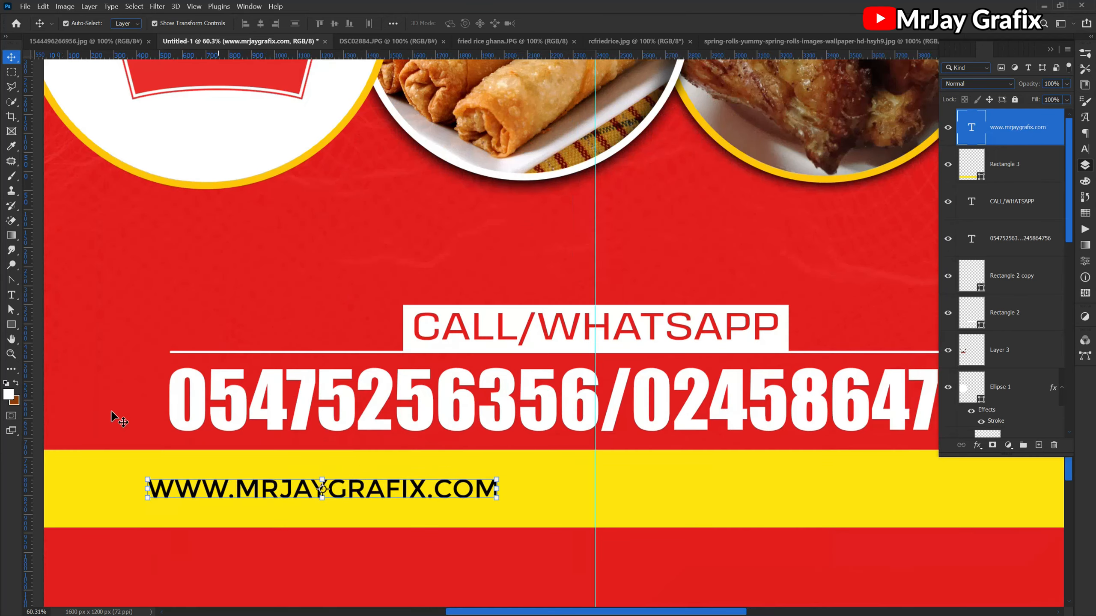
pyautogui.click(8, 326)
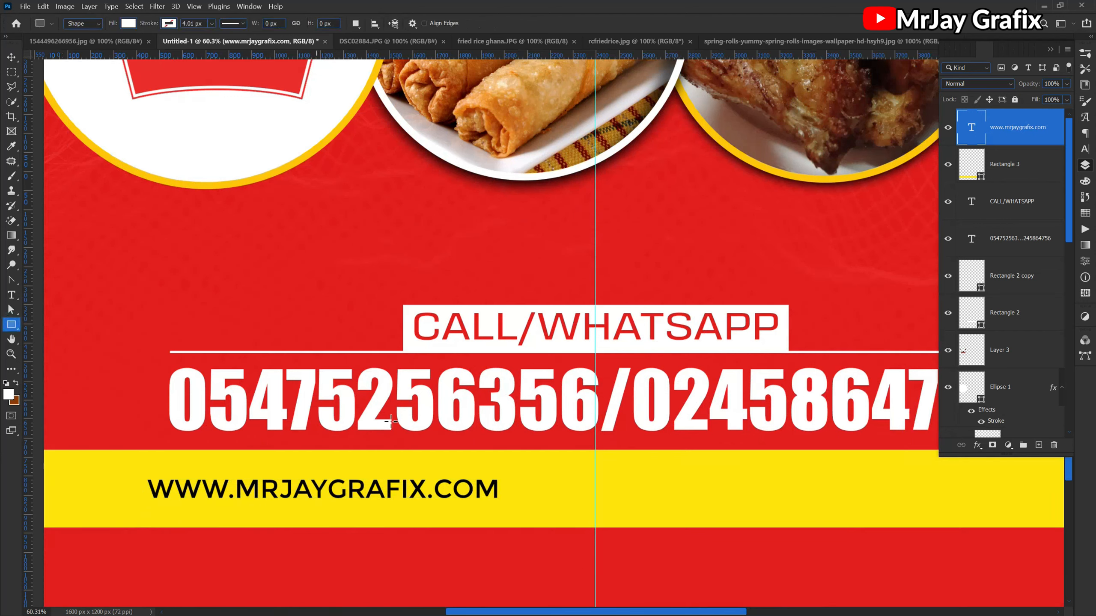
pyautogui.moveTo(507, 491); pyautogui.dragTo(508, 523)
pyautogui.hotkey('ctrl', '+')
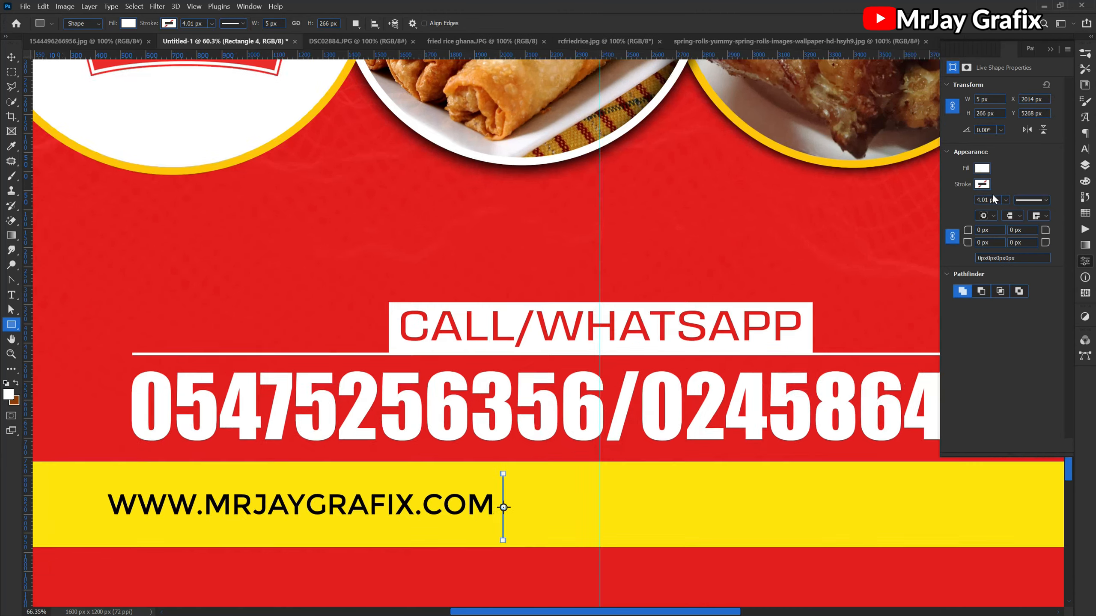
pyautogui.hotkey('ctrl', '+')
pyautogui.click(982, 168)
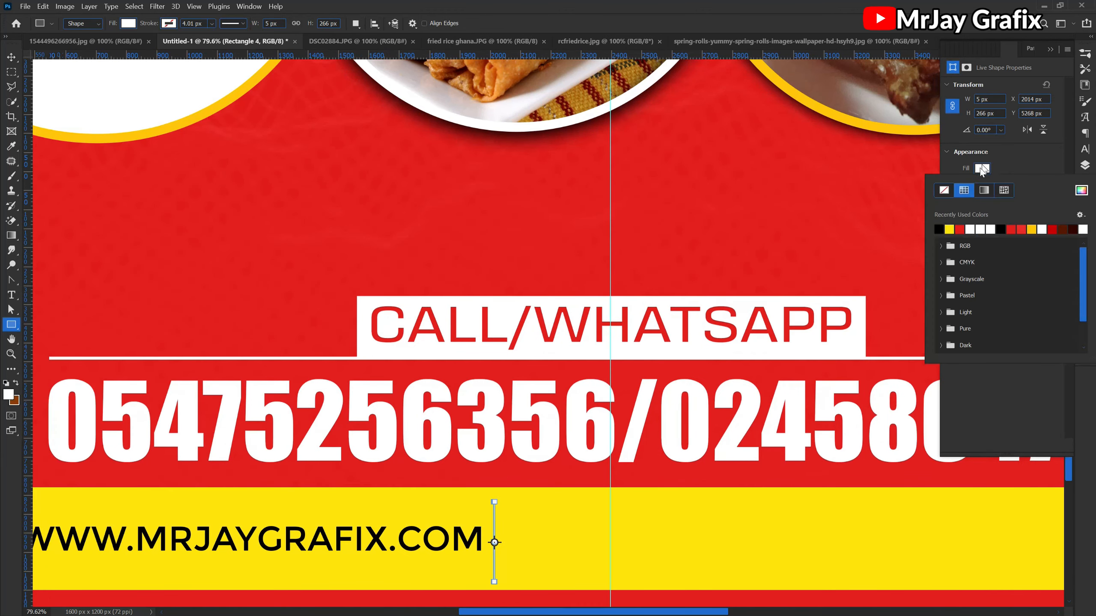
pyautogui.click(941, 229)
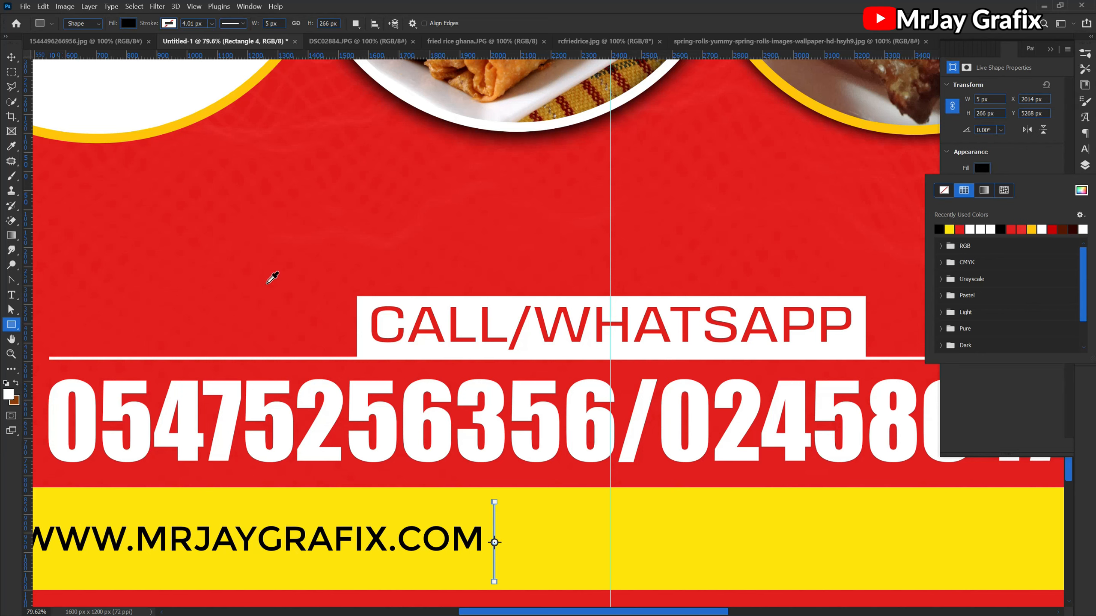
# - Duplicate the web address and place the copy on the other side of the divider, level with the original
pyautogui.click(10, 59)
pyautogui.click(443, 547)
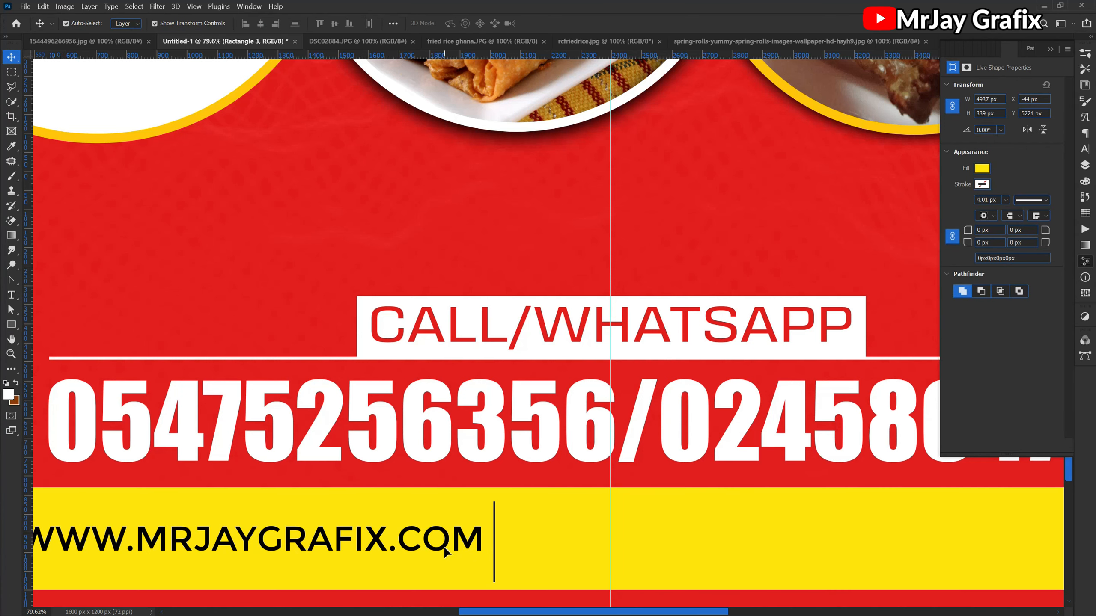
pyautogui.click(444, 547)
pyautogui.moveTo(527, 550); pyautogui.dragTo(930, 547)
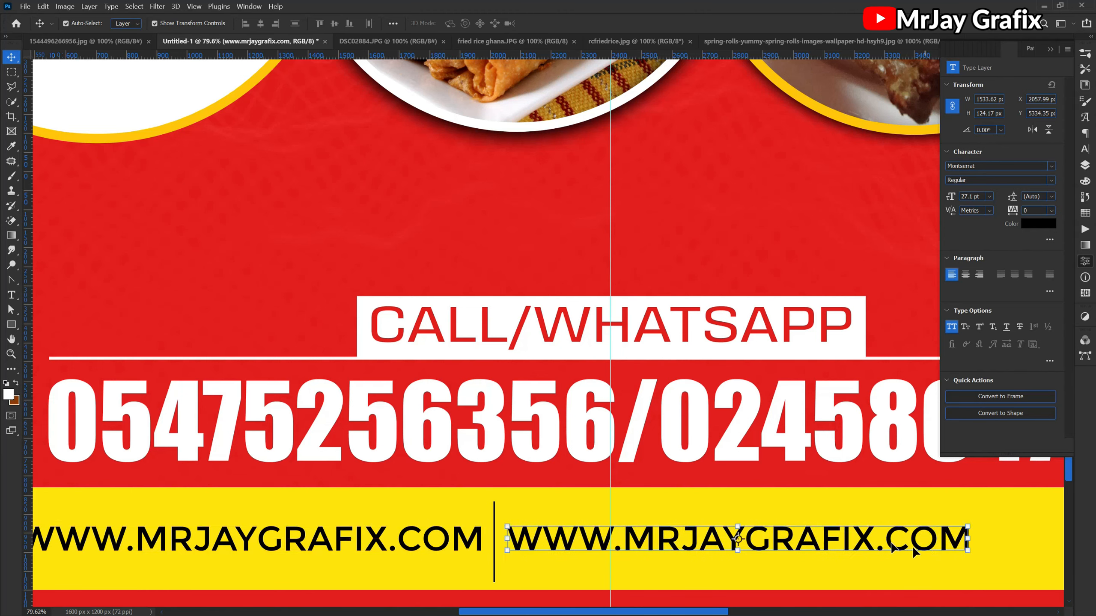
pyautogui.hotkey('ctrl', '0')
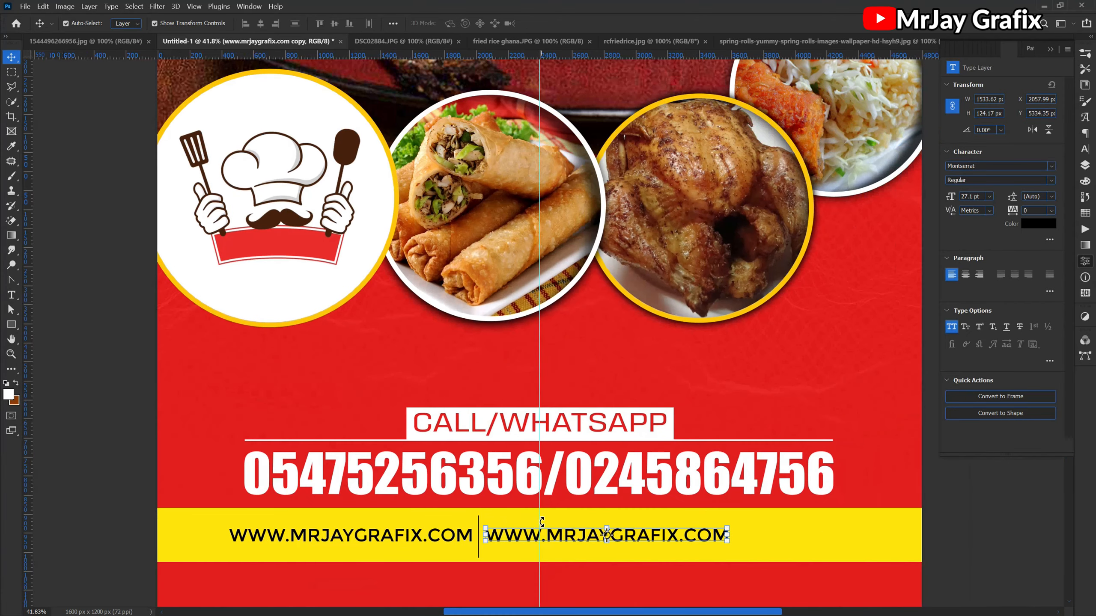
# - Move both web addresses and the divider together so the group is centred on the vertical guide, and deselect them
pyautogui.click(197, 529)
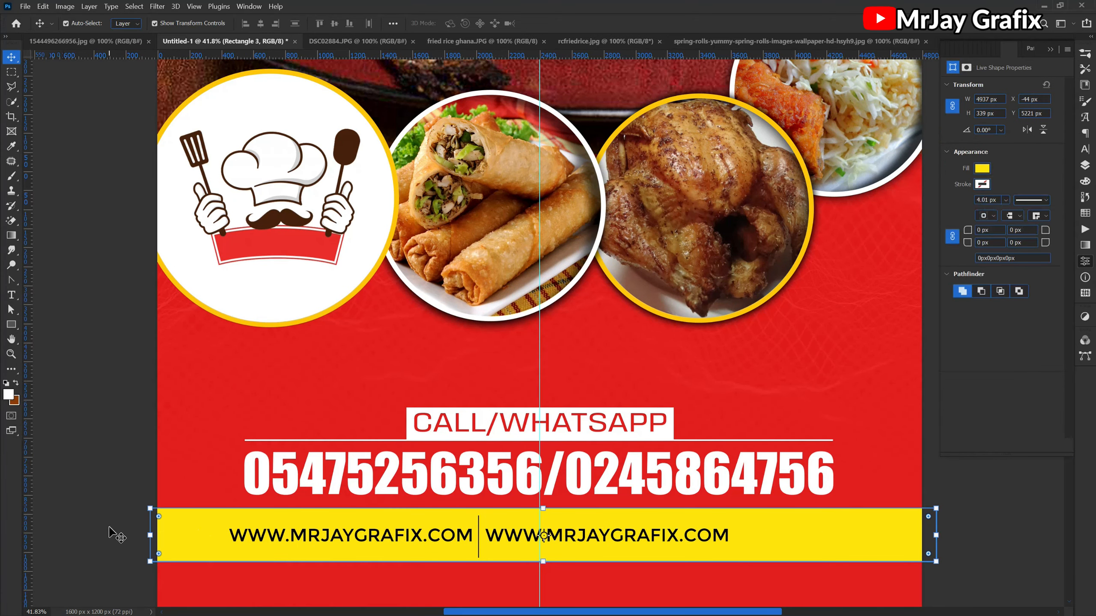
pyautogui.press('ctrl')
pyautogui.keyDown('ctrl'); pyautogui.click(110, 535); pyautogui.keyUp('ctrl')
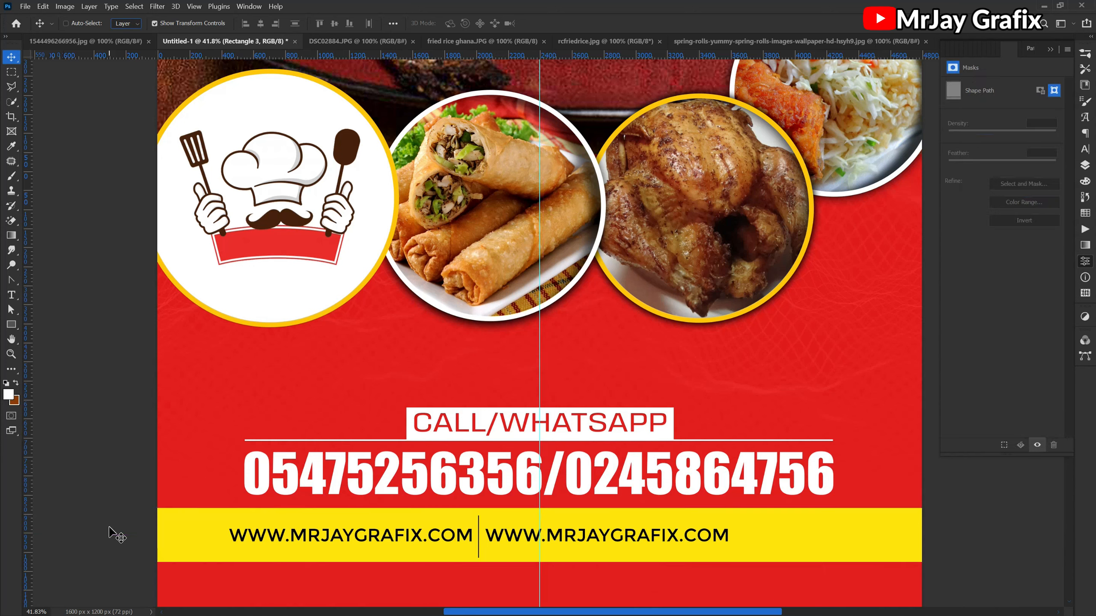
pyautogui.moveTo(195, 530); pyautogui.dragTo(632, 544)
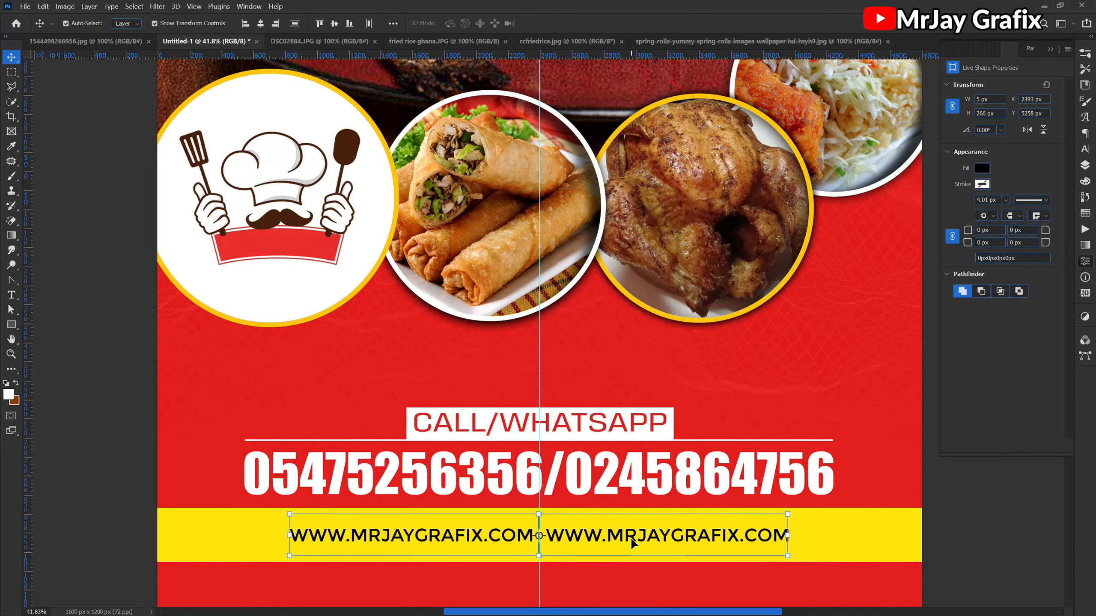
pyautogui.click(362, 587)
# - Nudge the left web address slightly further left to widen its gap from the divider
pyautogui.click(462, 536)
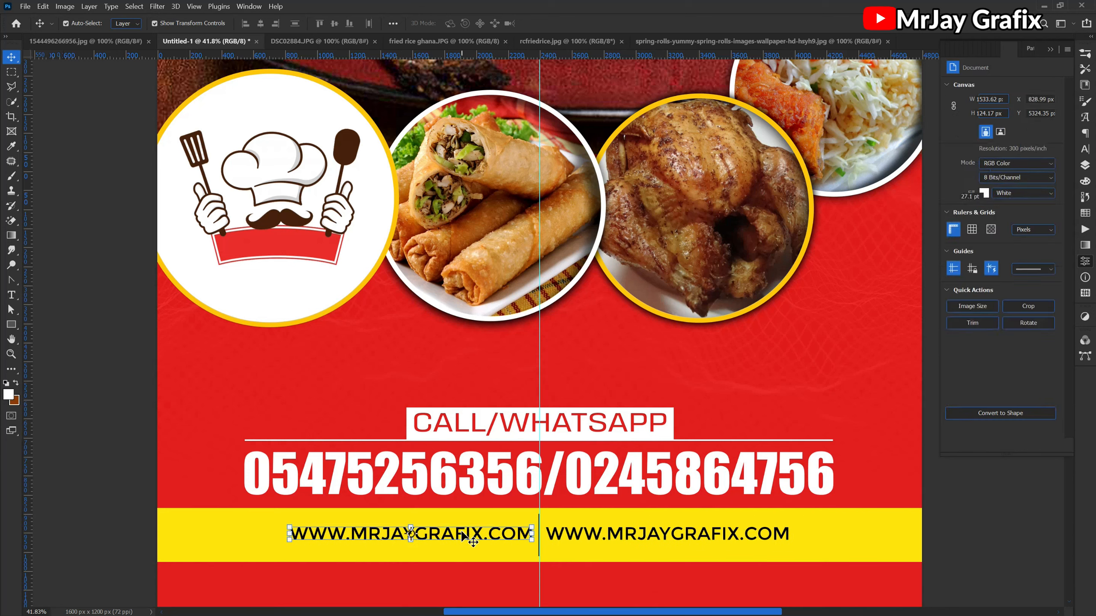
pyautogui.press('Left')
pyautogui.press('Left')
pyautogui.press('Left')
pyautogui.press('Left')
pyautogui.press('Left')
pyautogui.press('Left')
pyautogui.press('Left')
pyautogui.press('Left')
pyautogui.press('Left')
pyautogui.press('Left')
pyautogui.press('Left')
pyautogui.press('Left')
pyautogui.press('Left')
pyautogui.press('Left')
pyautogui.press('Left')
pyautogui.press('Left')
pyautogui.press('Left')
pyautogui.press('Left')
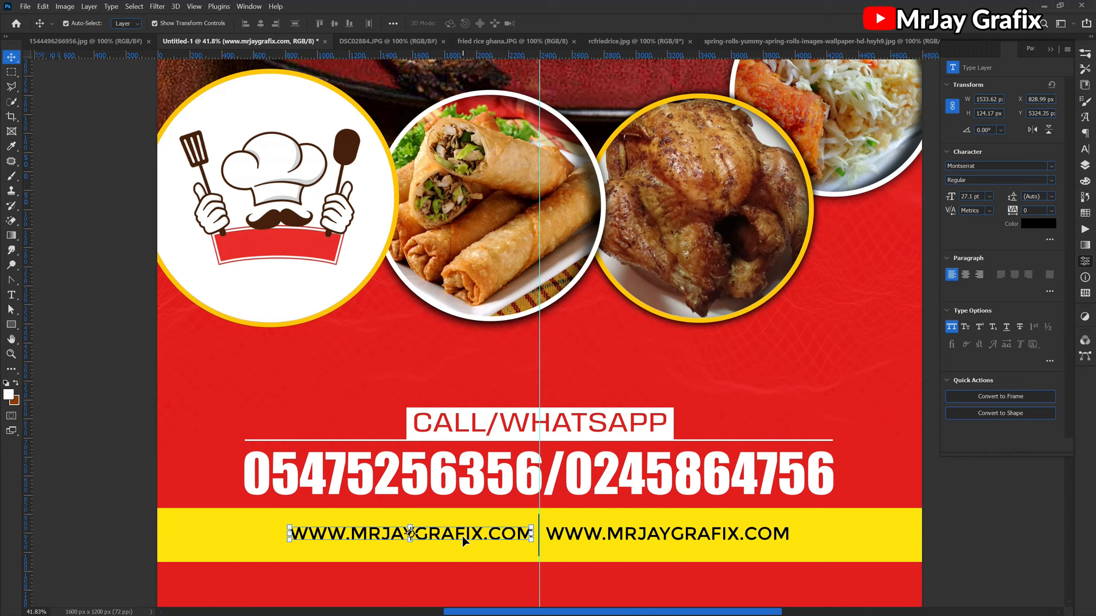
pyautogui.scroll(5, 551, 550)
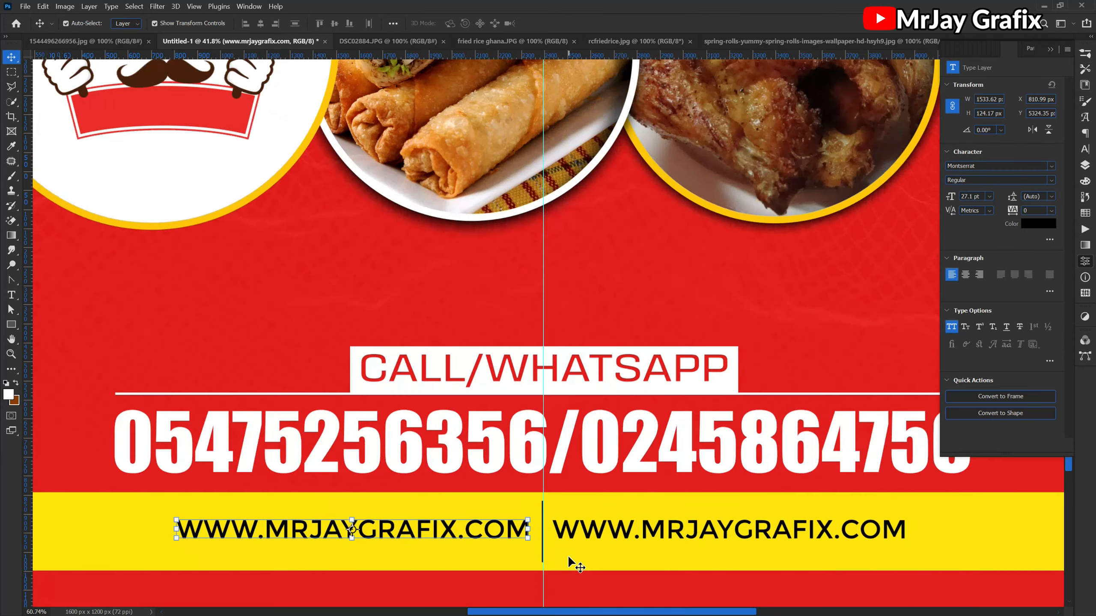
# - Duplicate the divider and offset the copy about 15 px to the right, making a double line
pyautogui.click(511, 557)
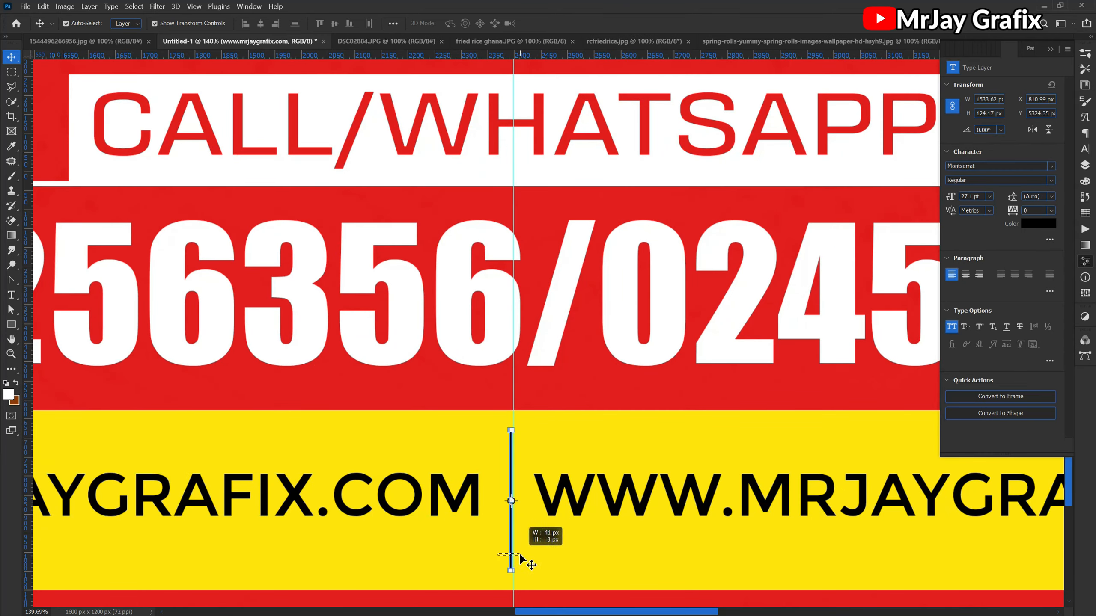
pyautogui.hotkey('alt', 'Right')
pyautogui.press('Right')
pyautogui.press('Right')
pyautogui.press('Right')
pyautogui.press('Right')
pyautogui.press('Right')
pyautogui.press('Right')
pyautogui.press('Right')
pyautogui.press('Right')
pyautogui.press('Right')
pyautogui.press('Right')
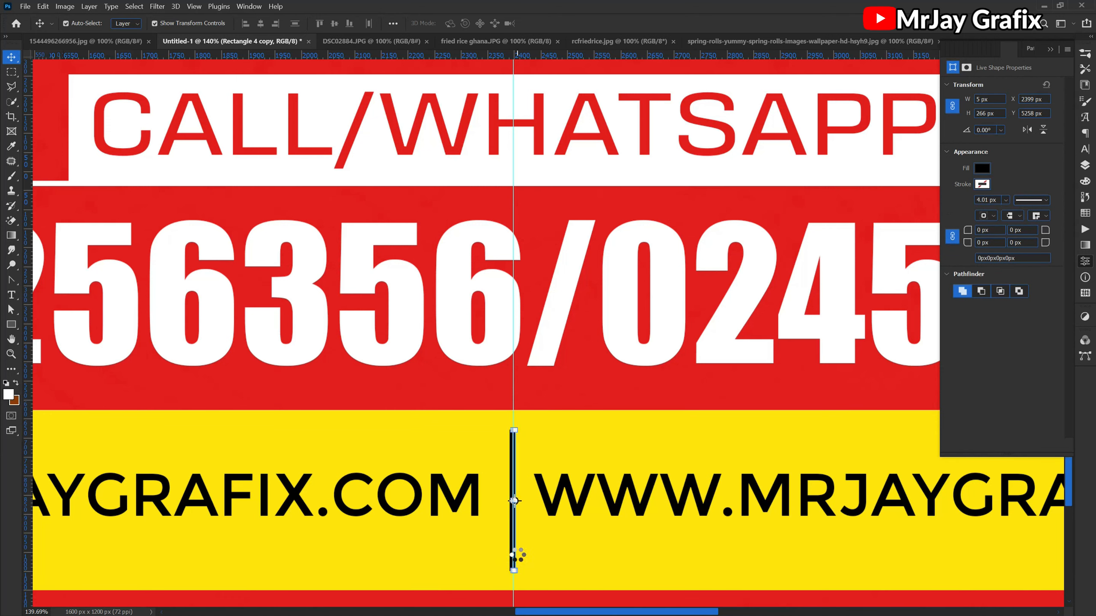
pyautogui.press('Right')
pyautogui.press('Right')
pyautogui.press('Right')
pyautogui.press('Right')
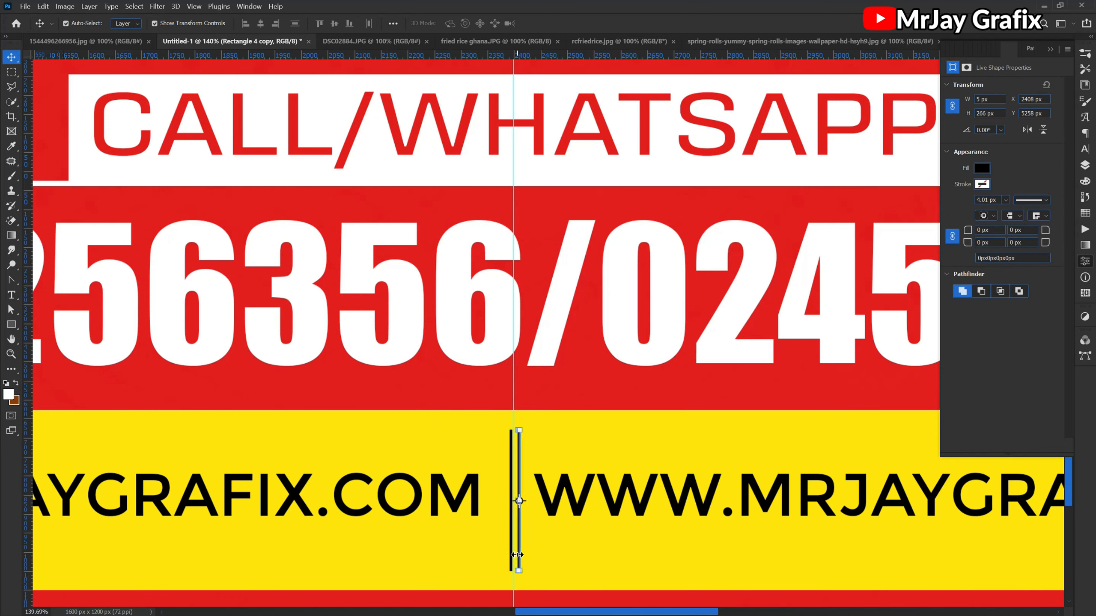
# - Shorten both divider lines to about 144 px high, centre them between the web addresses and deselect them
pyautogui.scroll(1, 491, 561)
pyautogui.moveTo(492, 560); pyautogui.dragTo(519, 540)
pyautogui.click(516, 578)
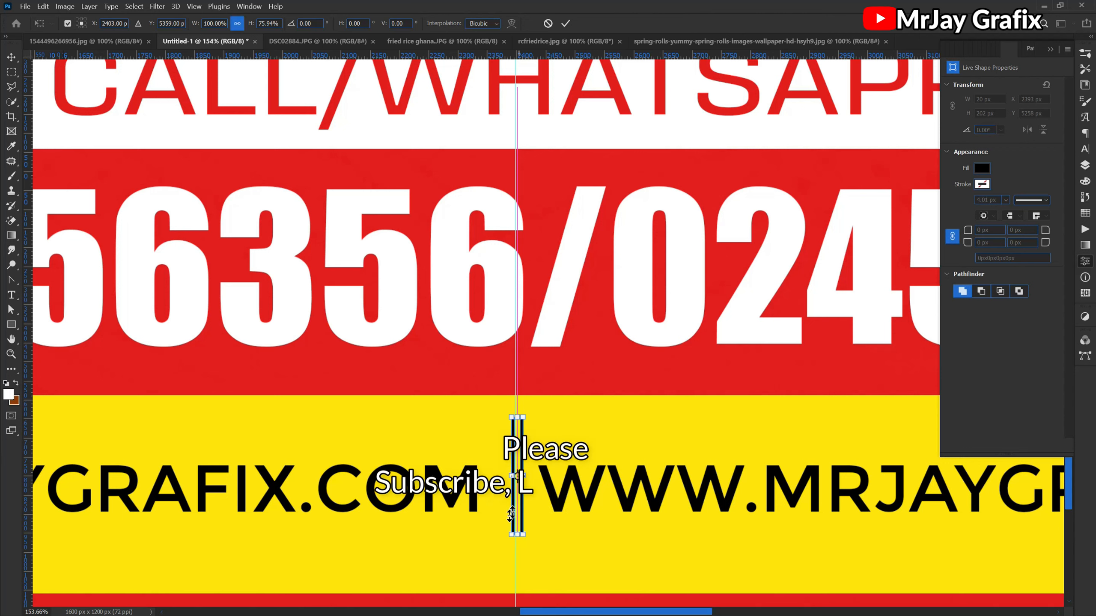
pyautogui.moveTo(517, 502); pyautogui.dragTo(510, 513)
pyautogui.moveTo(513, 428); pyautogui.dragTo(513, 449)
pyautogui.moveTo(516, 547); pyautogui.dragTo(515, 534)
pyautogui.press('Return')
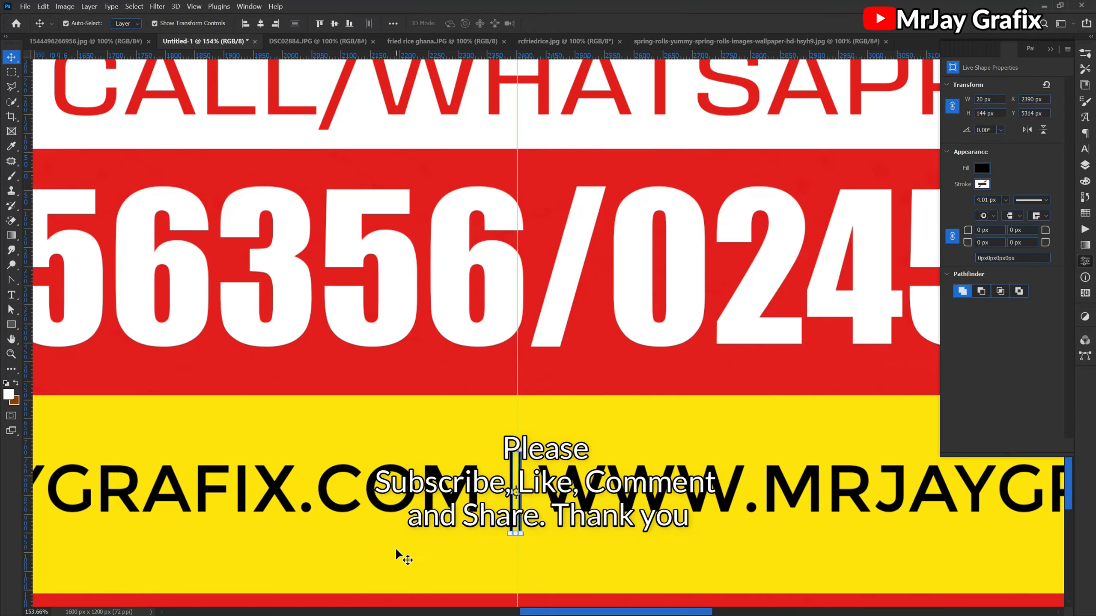
pyautogui.scroll(-5, 452, 538)
pyautogui.scroll(-5, 590, 566)
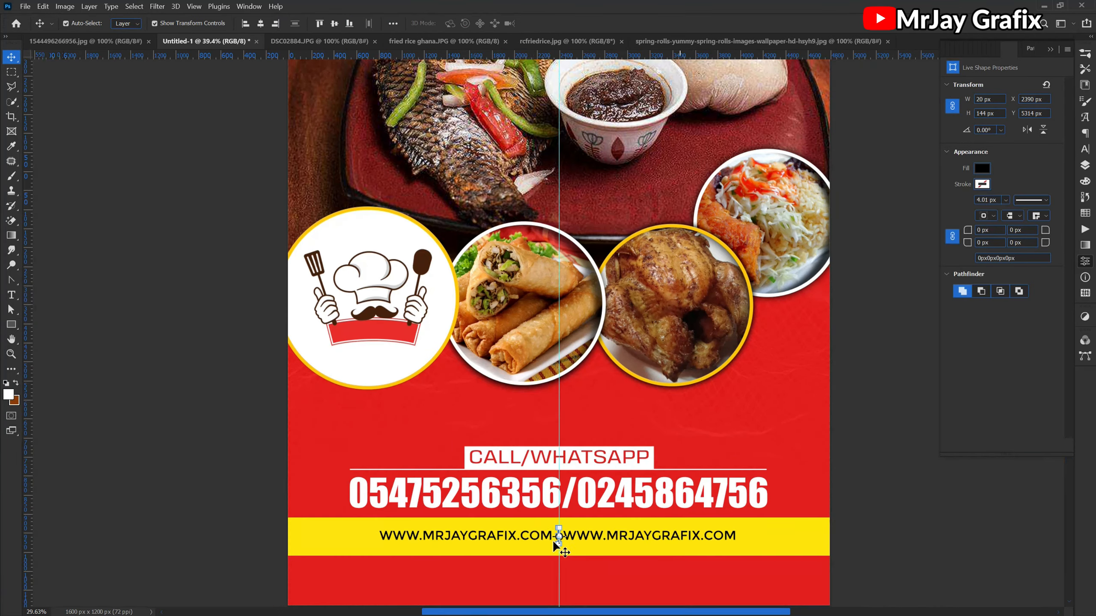
pyautogui.scroll(-1, 328, 546)
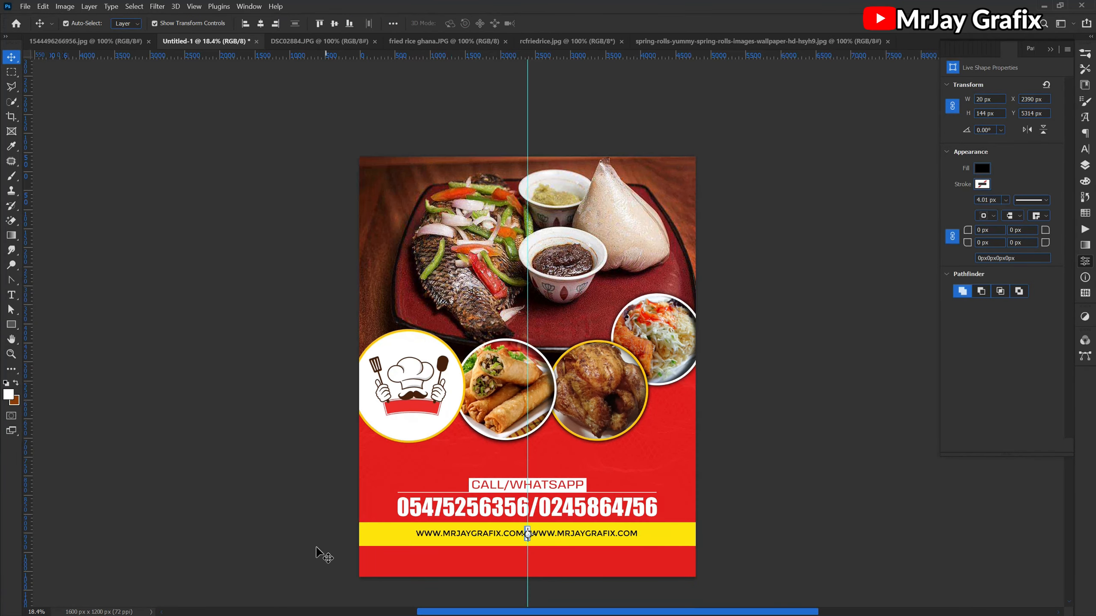
pyautogui.click(229, 557)
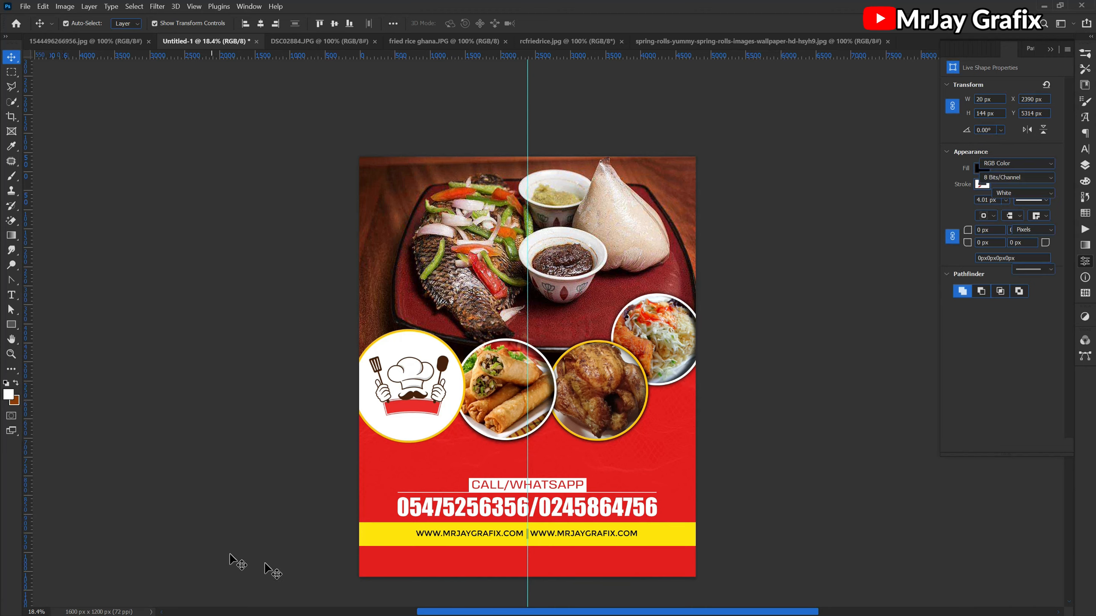
# - Duplicate the chef logo layer and place the copy between Layer 1 and Layer 2 in the stacking order
pyautogui.scroll(1, 367, 564)
pyautogui.click(412, 341)
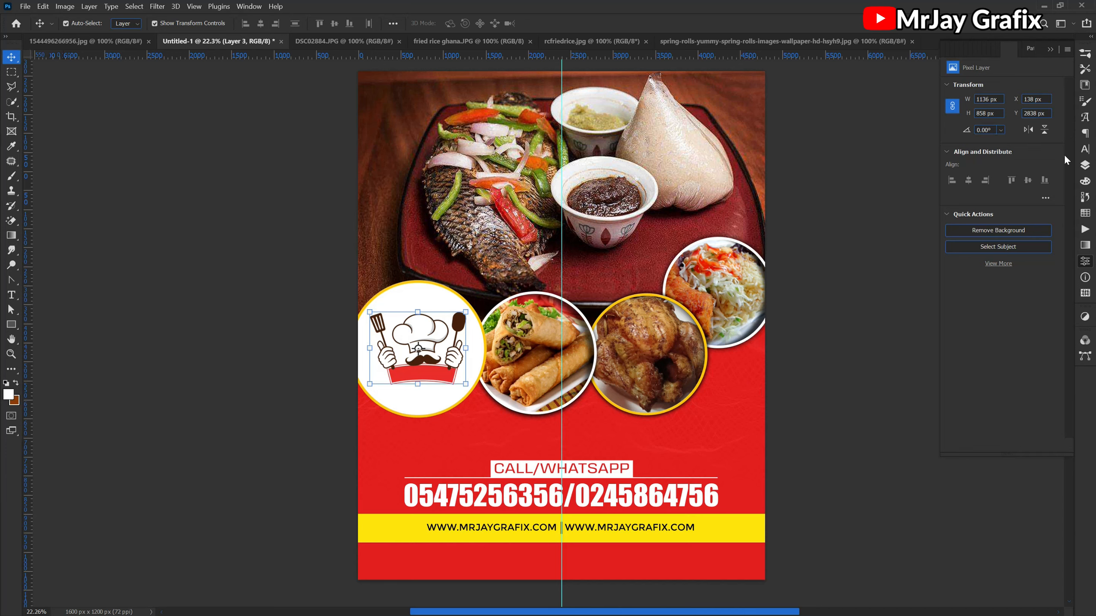
pyautogui.click(1086, 165)
pyautogui.scroll(-5, 973, 259)
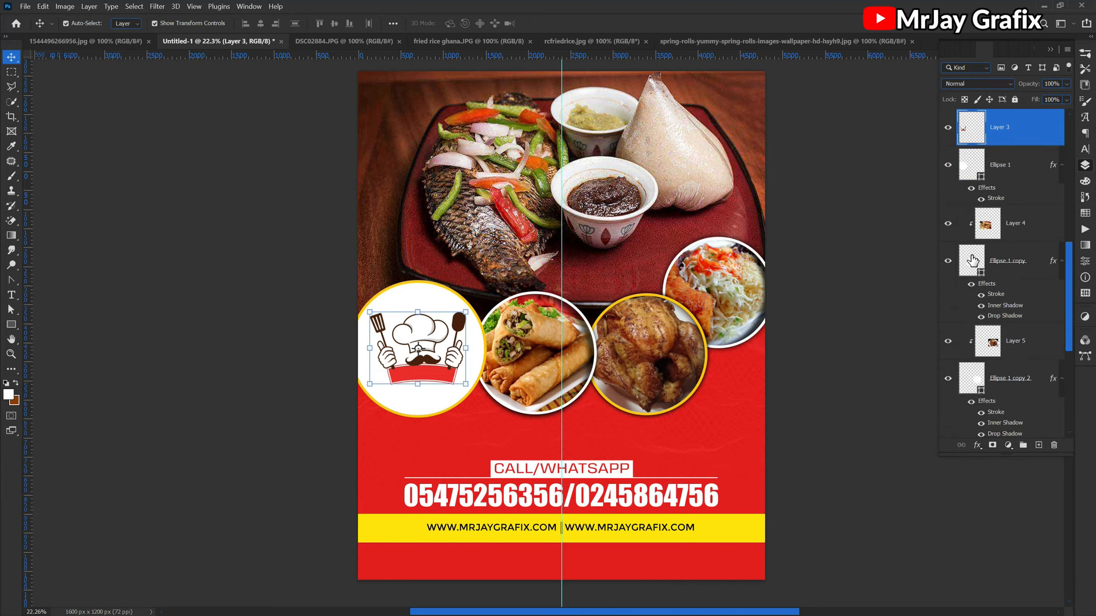
pyautogui.scroll(5, 973, 259)
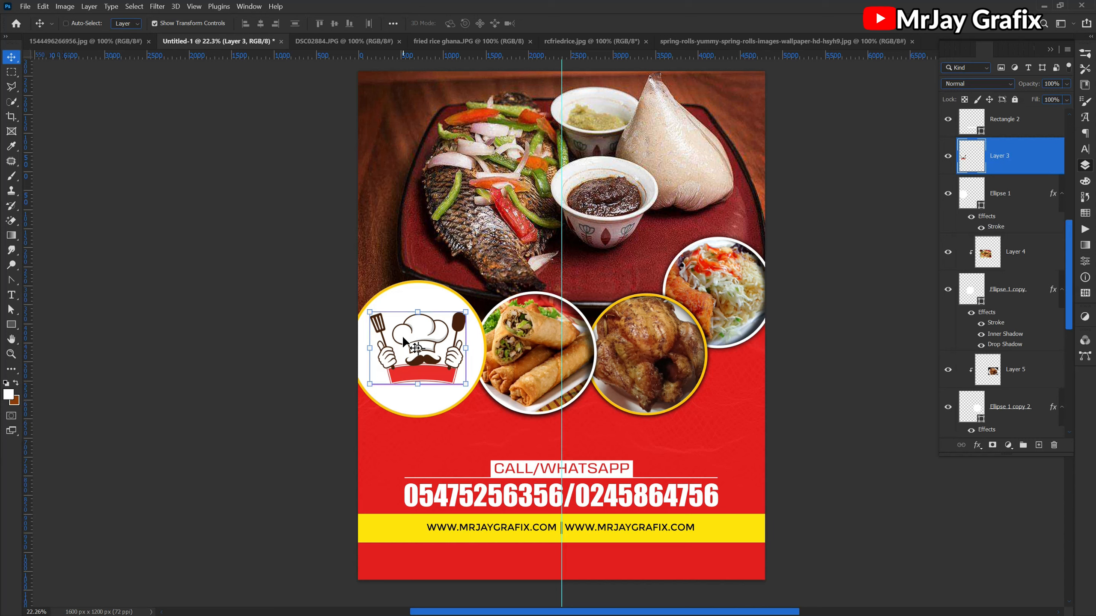
pyautogui.hotkey('ctrl', 'j')
pyautogui.moveTo(1035, 166); pyautogui.dragTo(1007, 336)
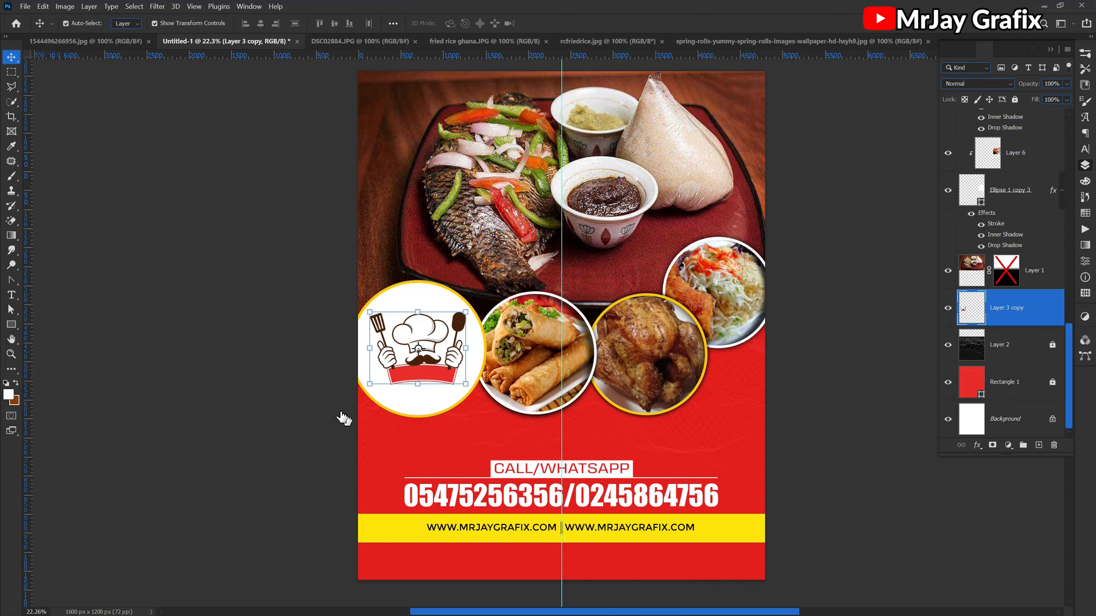
pyautogui.moveTo(417, 375); pyautogui.dragTo(472, 470)
pyautogui.hotkey('ctrl', 'z')
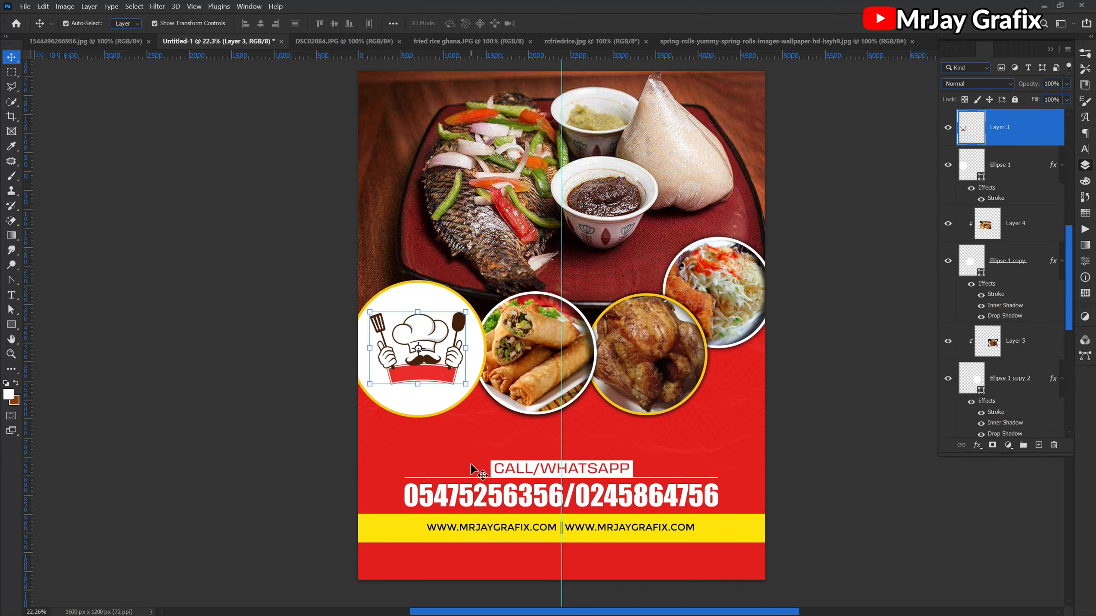
# - Identify the chef logo copy by toggling its visibility, leave it visible and move it directly above Layer 1
pyautogui.scroll(-5, 1019, 408)
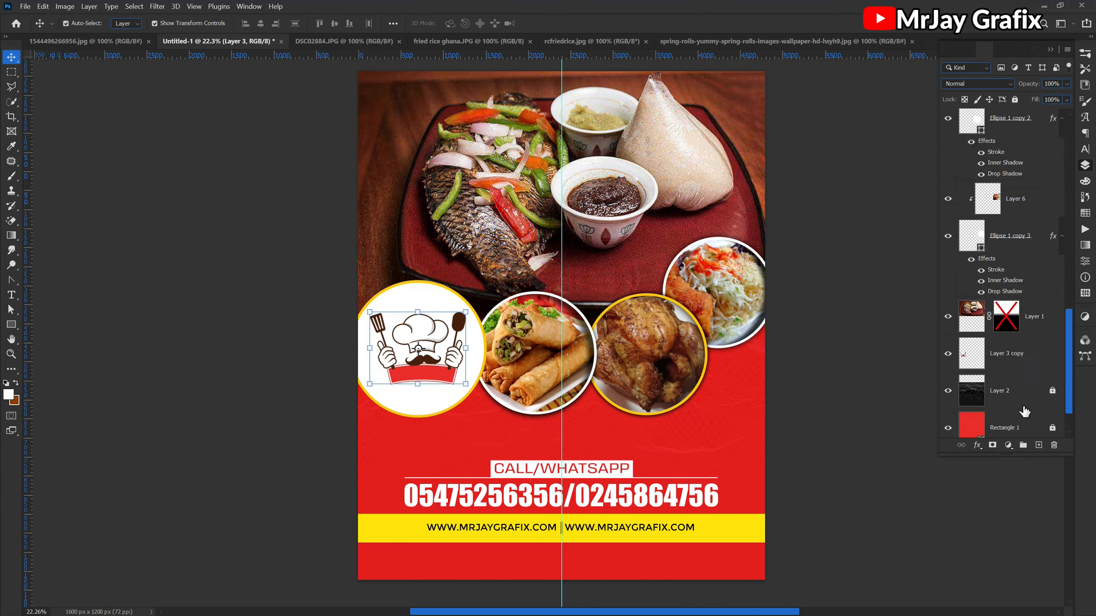
pyautogui.scroll(-1, 1023, 410)
pyautogui.click(956, 314)
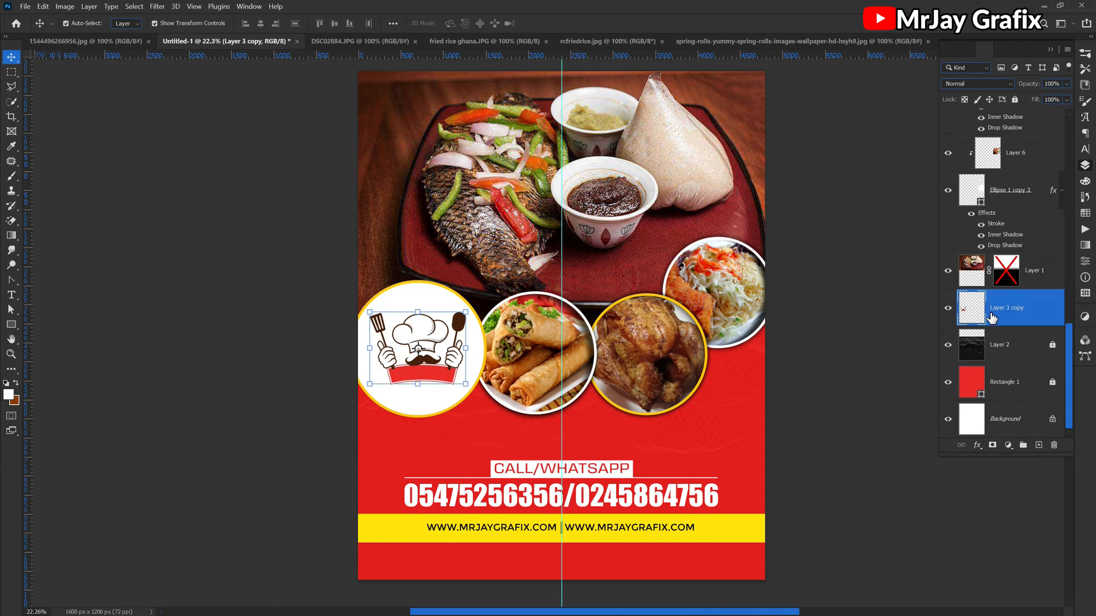
pyautogui.click(947, 307)
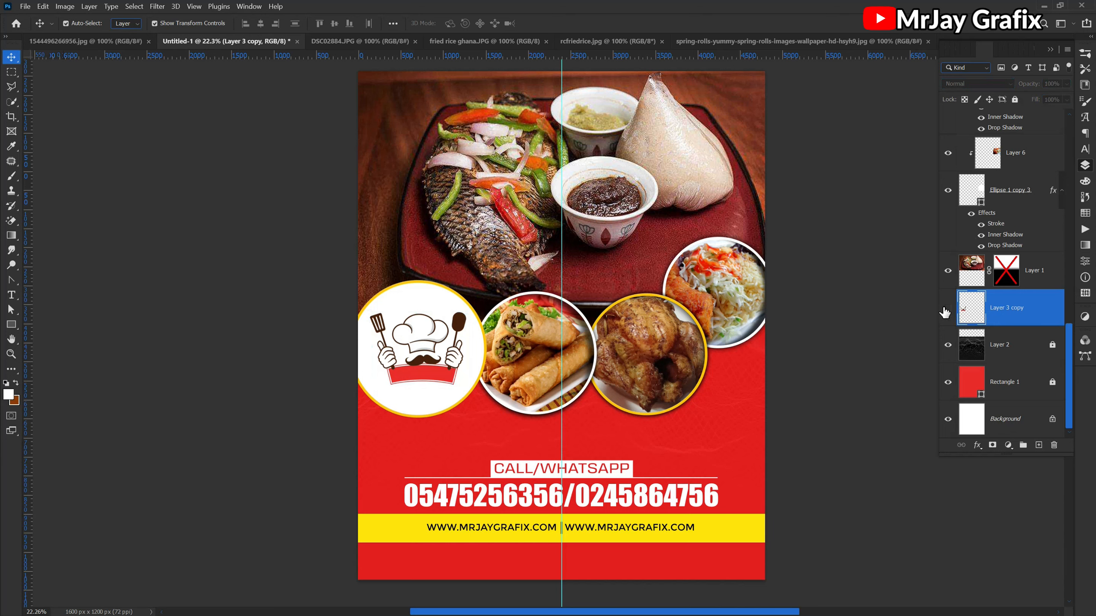
pyautogui.click(947, 308)
pyautogui.click(947, 309)
pyautogui.click(947, 308)
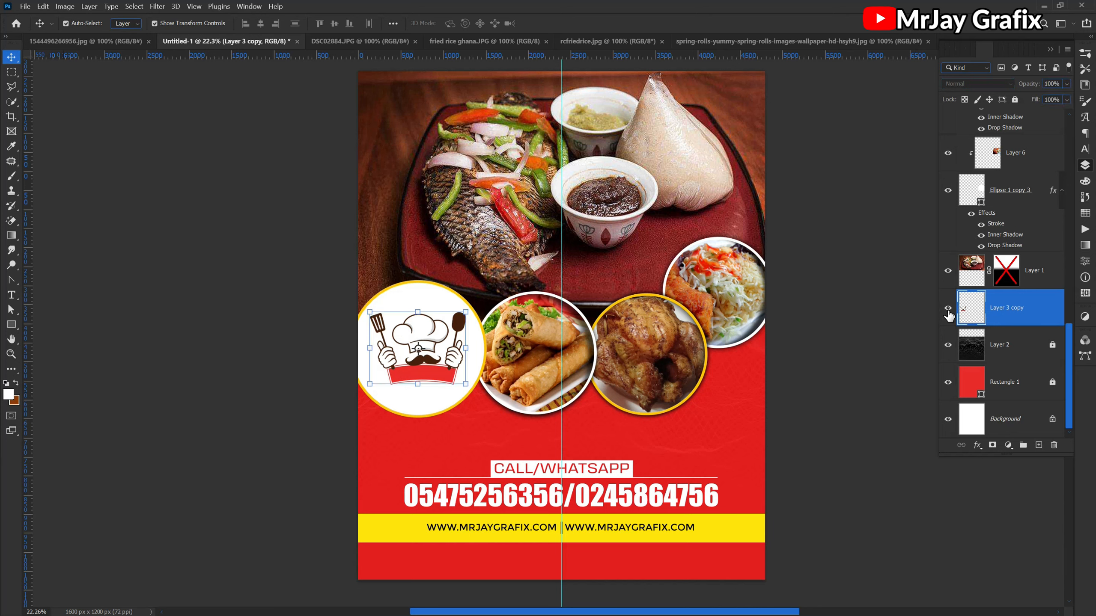
pyautogui.moveTo(973, 317); pyautogui.dragTo(974, 266)
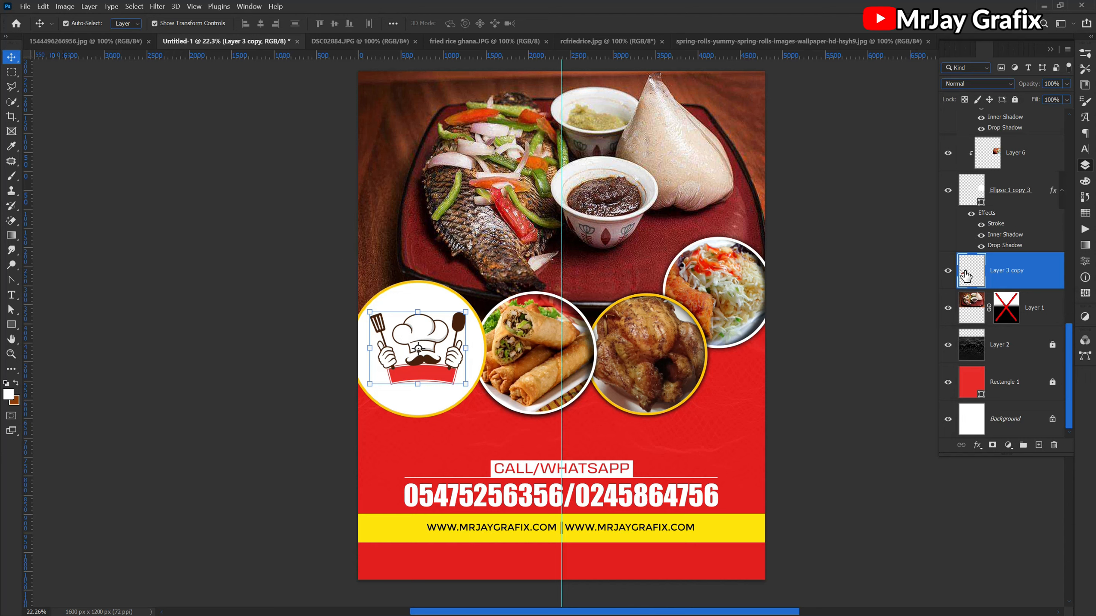
pyautogui.scroll(3, 966, 281)
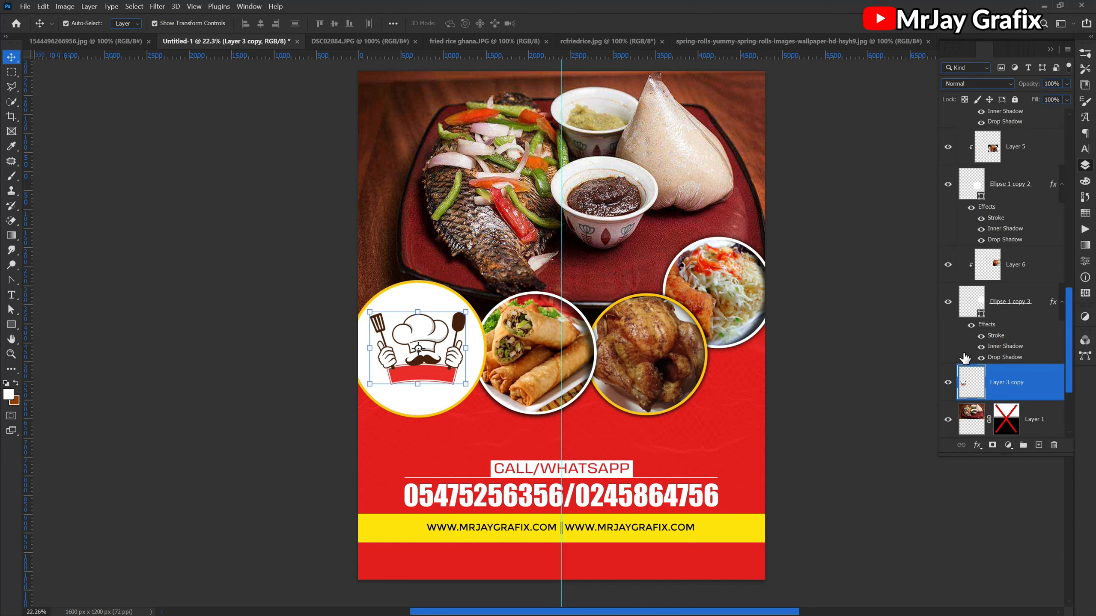
# - Find the existing chef logo copy directly above Layer 1 and delete it
pyautogui.click(996, 272)
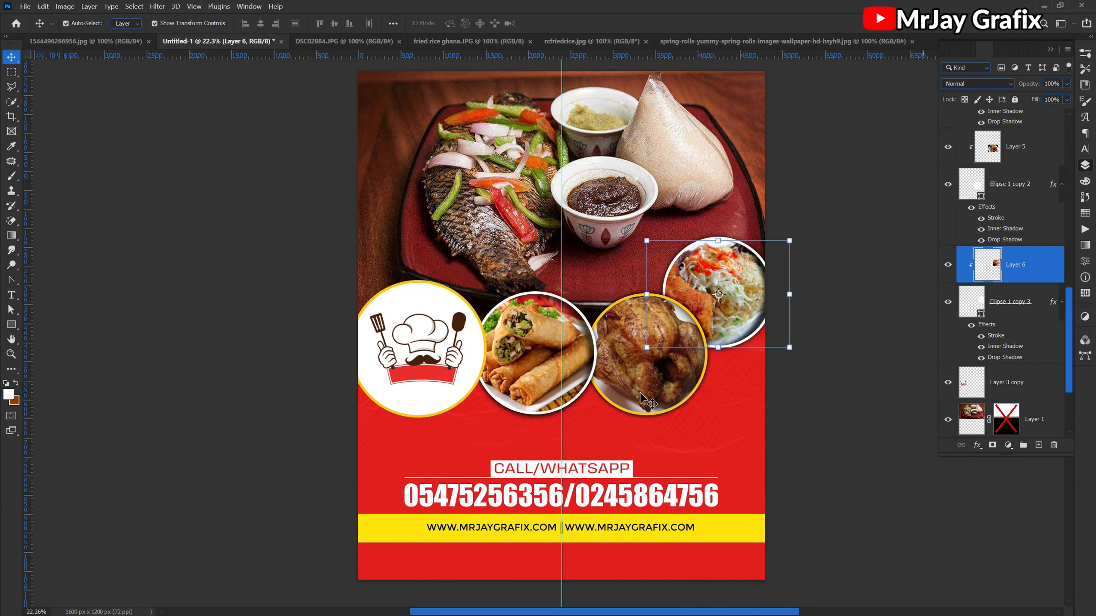
pyautogui.click(438, 393)
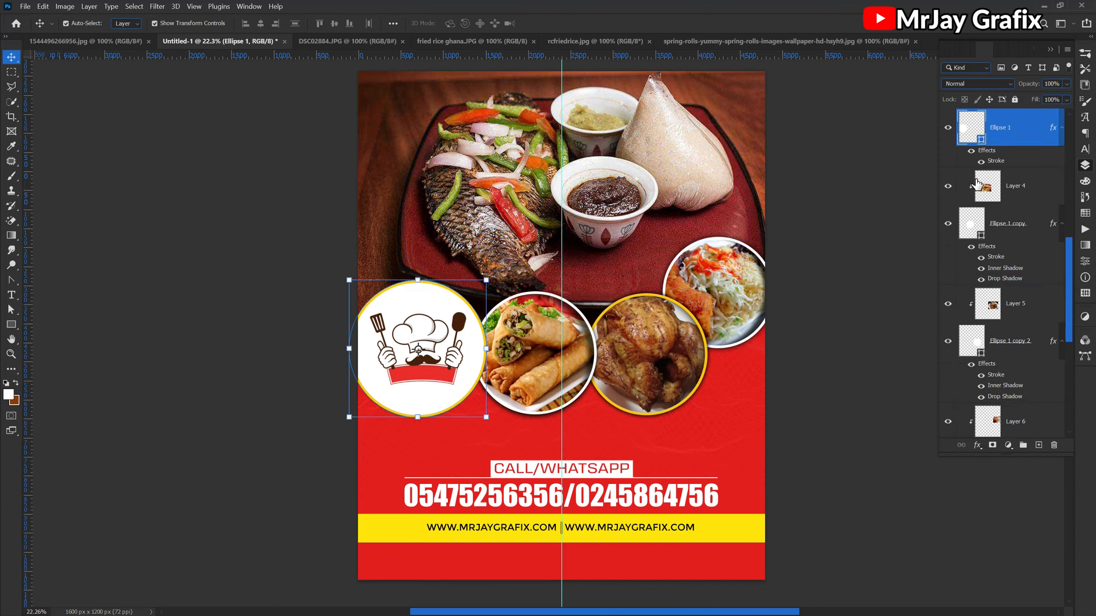
pyautogui.scroll(2, 978, 177)
pyautogui.click(1008, 178)
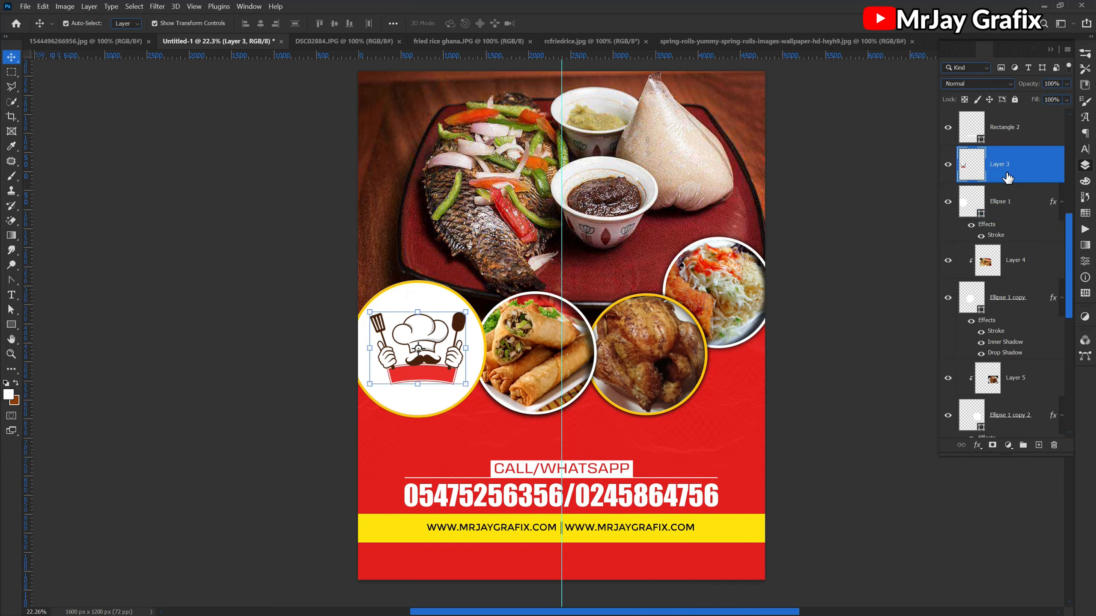
pyautogui.scroll(-10, 1001, 259)
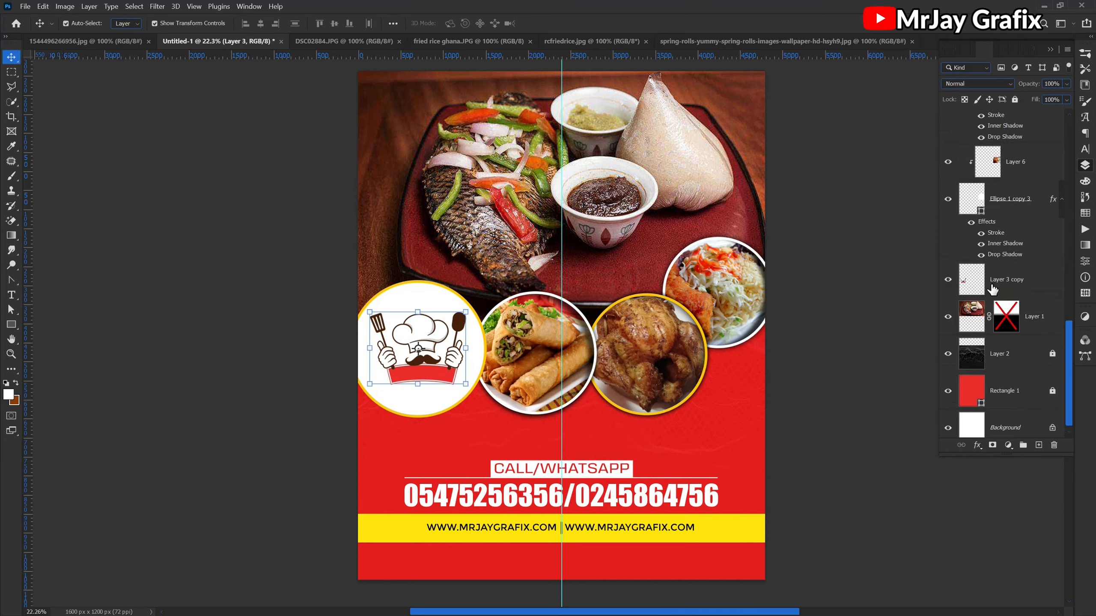
pyautogui.click(1002, 275)
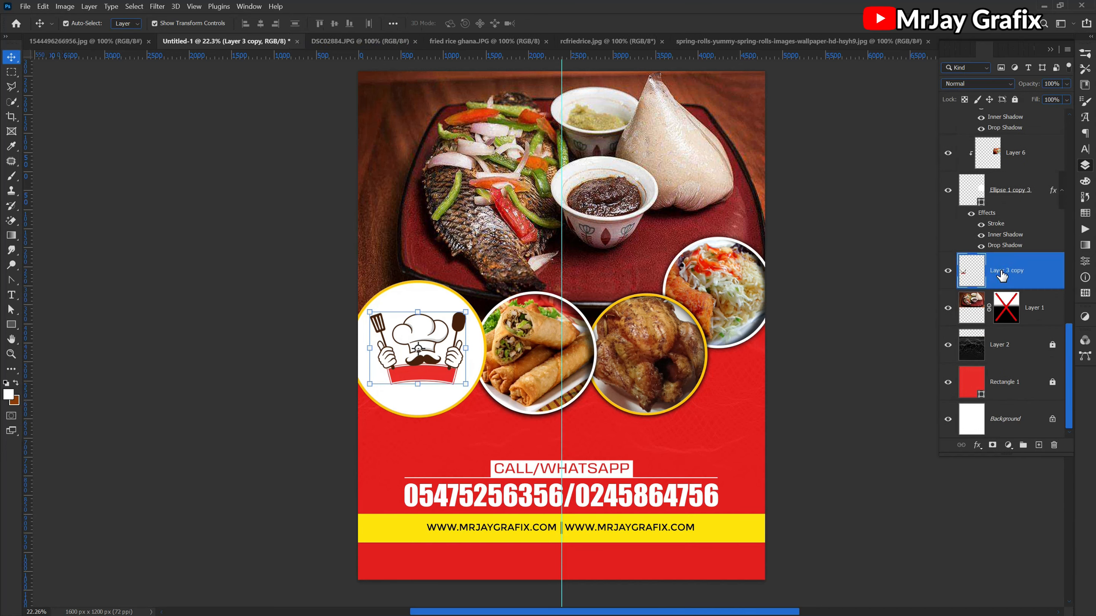
pyautogui.press('Delete')
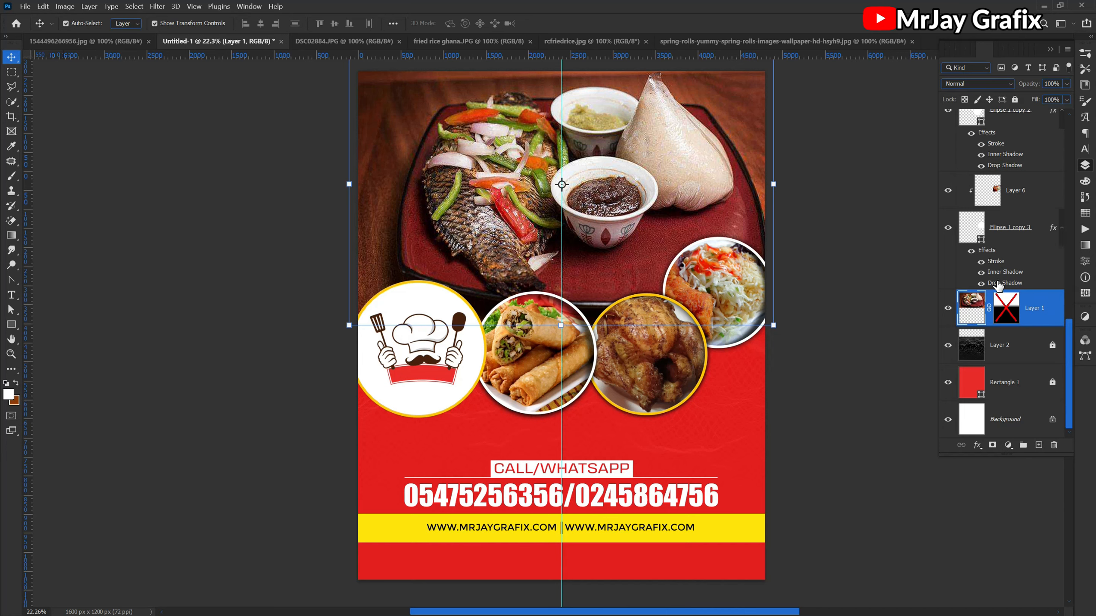
# - Duplicate the chef logo on Layer 3 and move the new copy directly above Layer 1 in the stacking order
pyautogui.scroll(5, 998, 285)
pyautogui.scroll(8, 977, 311)
pyautogui.scroll(-2, 978, 312)
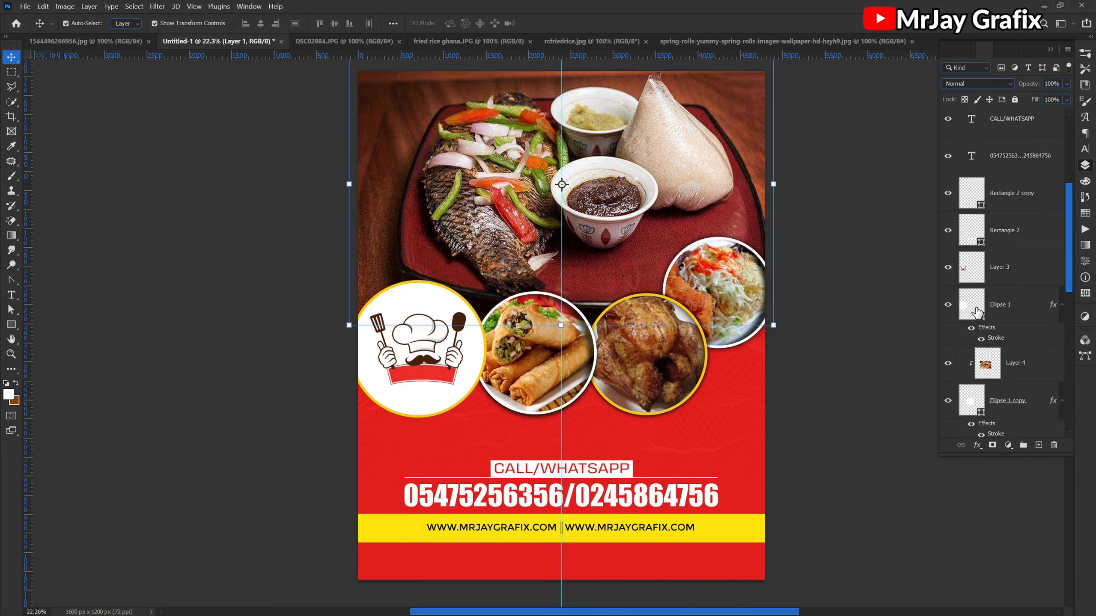
pyautogui.click(1007, 276)
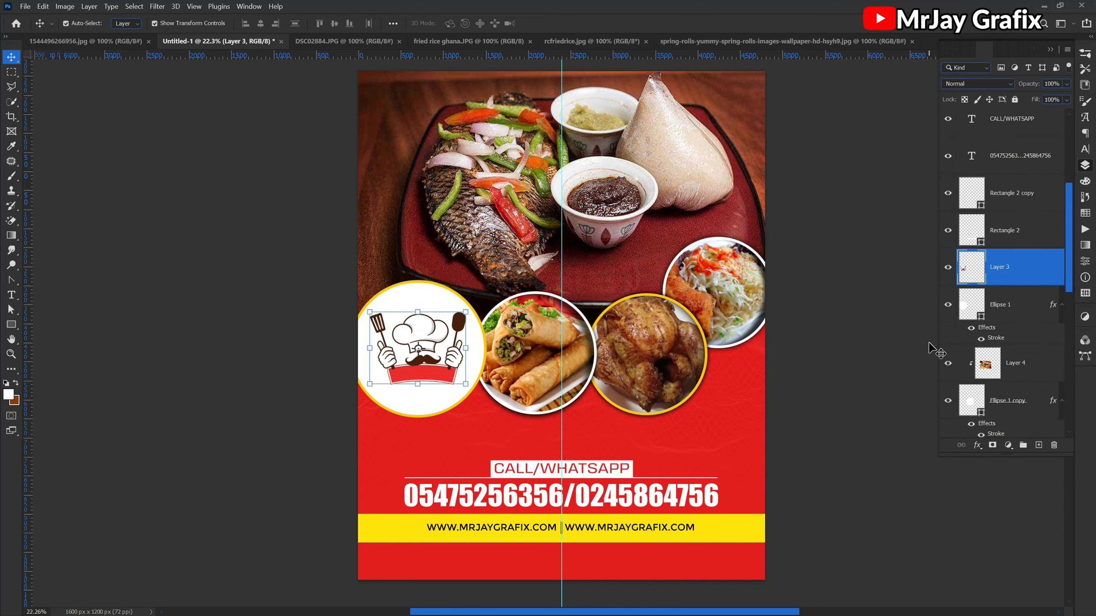
pyautogui.hotkey('ctrl', 'j')
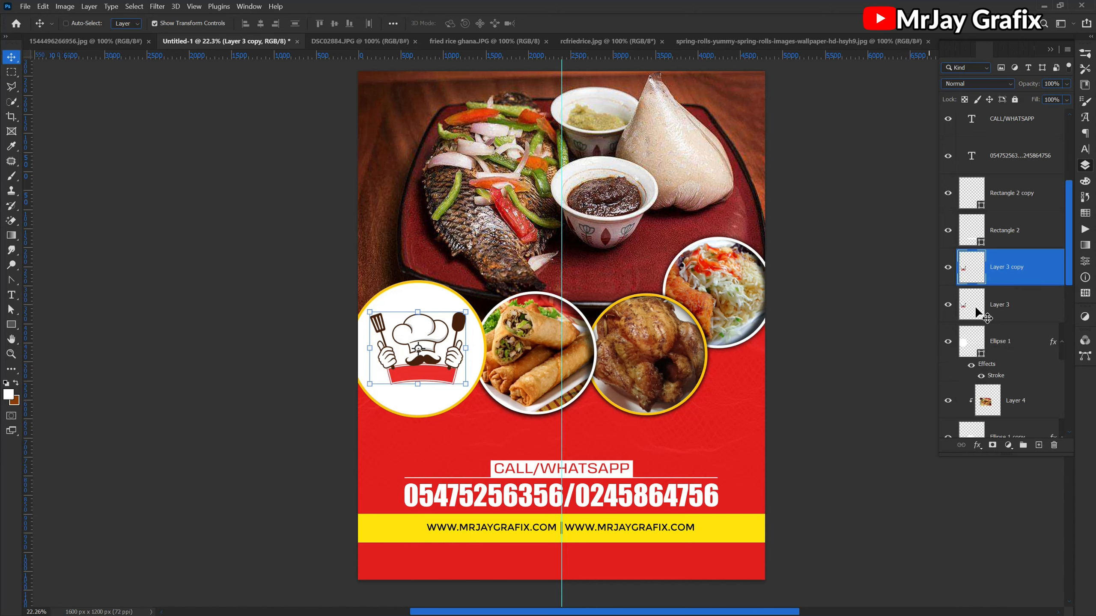
pyautogui.moveTo(972, 269); pyautogui.dragTo(977, 323)
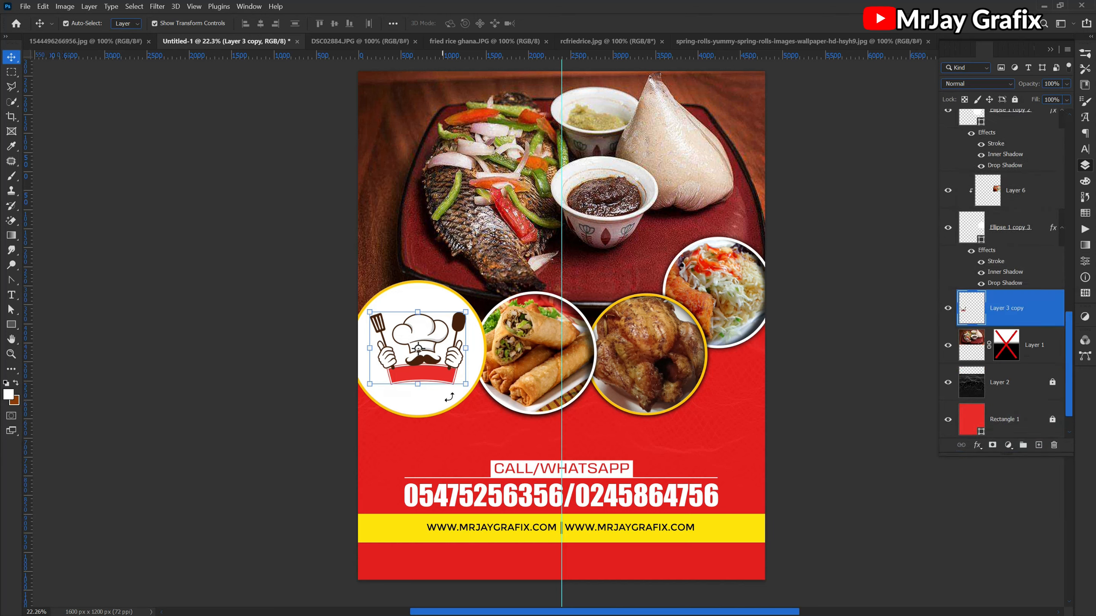
# - Pull the chef logo copy out from under the logo circle and place it near the flyer's right edge, partly behind the chicken photo
pyautogui.click(466, 388)
pyautogui.moveTo(433, 361); pyautogui.dragTo(698, 445)
pyautogui.press('Return')
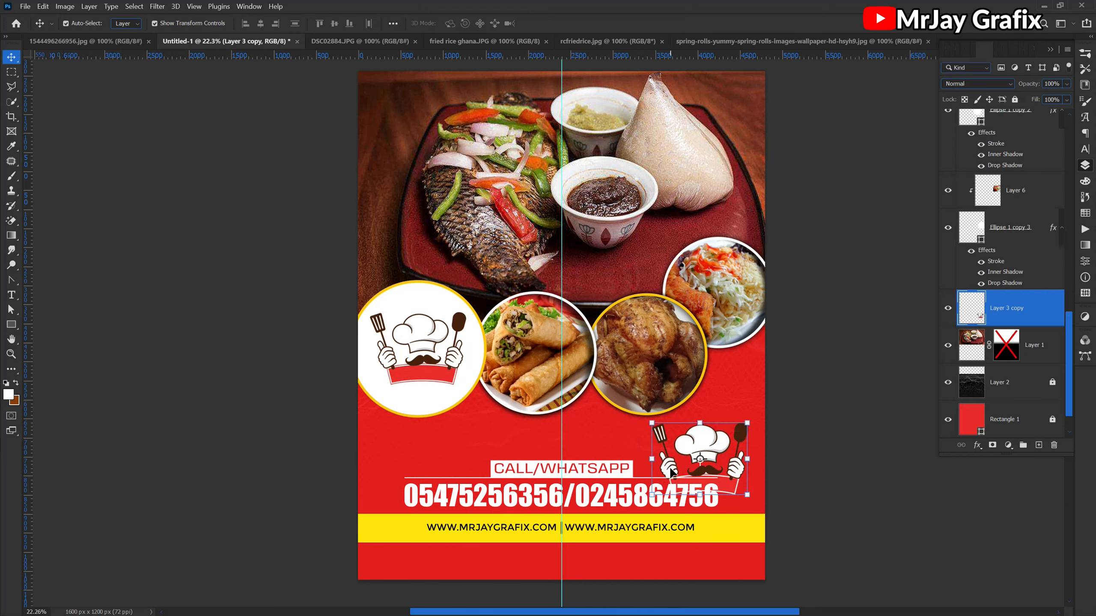
pyautogui.moveTo(698, 443); pyautogui.dragTo(669, 441)
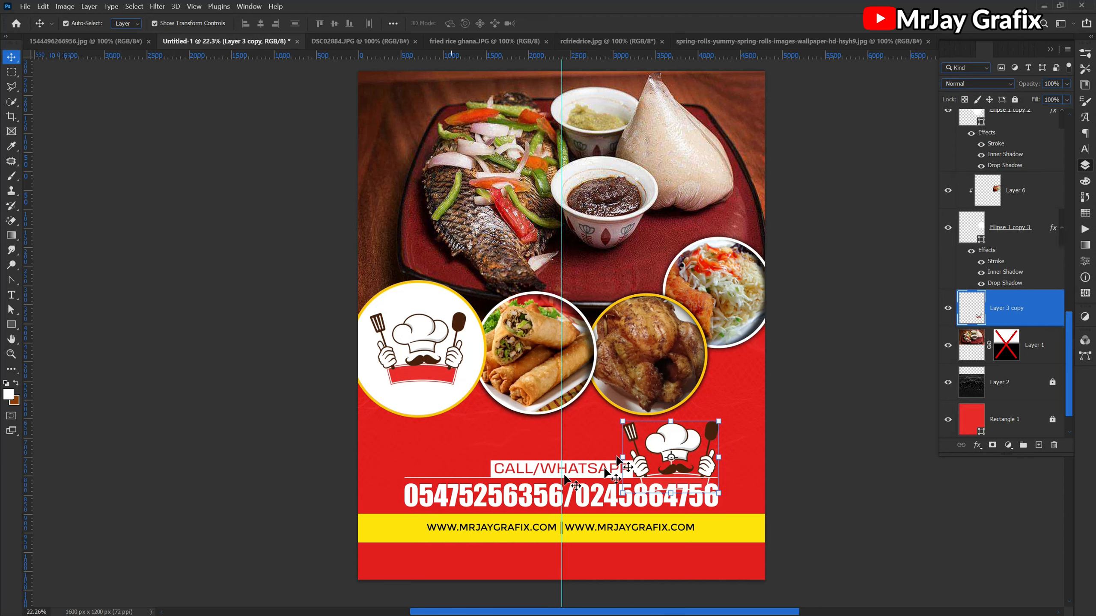
pyautogui.moveTo(666, 445); pyautogui.dragTo(720, 374)
# - Unlock the yellow web-address band, Rectangle 3, and clear the selection
pyautogui.click(388, 496)
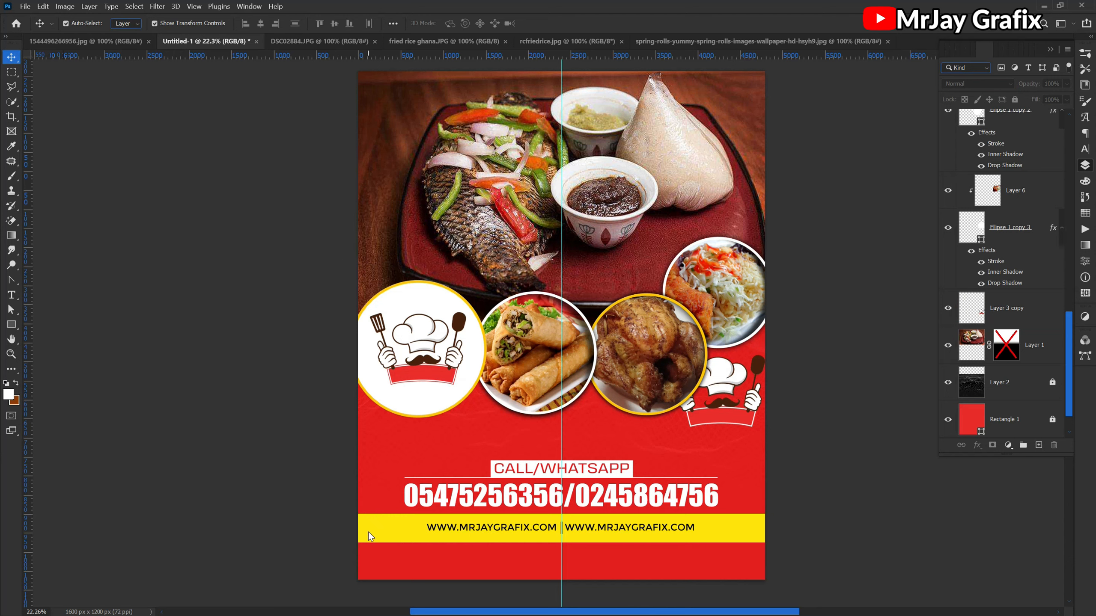
pyautogui.rightClick(369, 536)
pyautogui.click(397, 538)
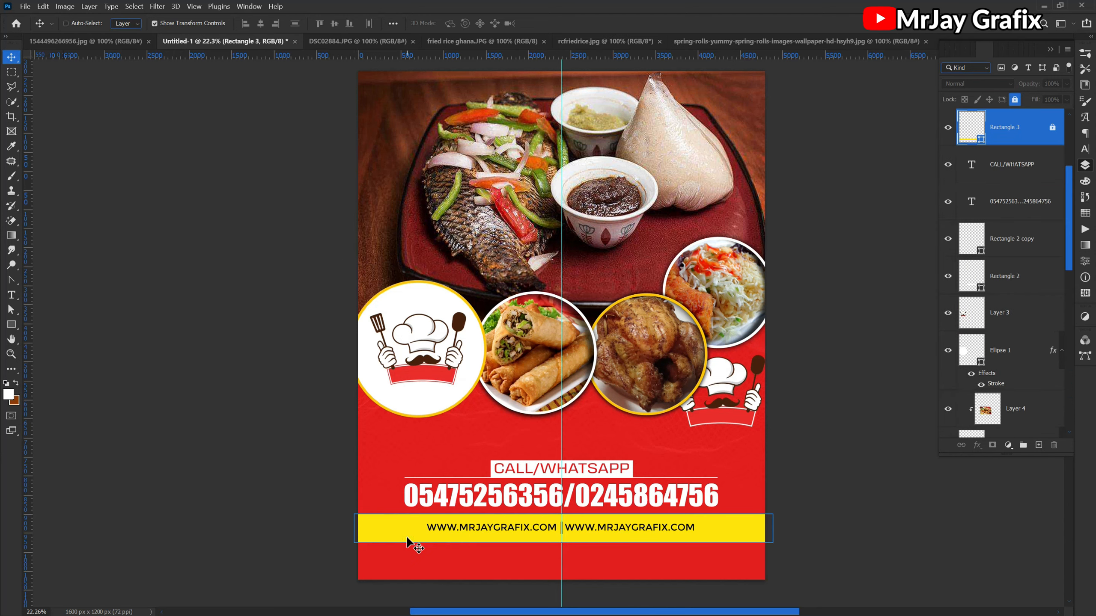
pyautogui.hotkey('ctrl', '/')
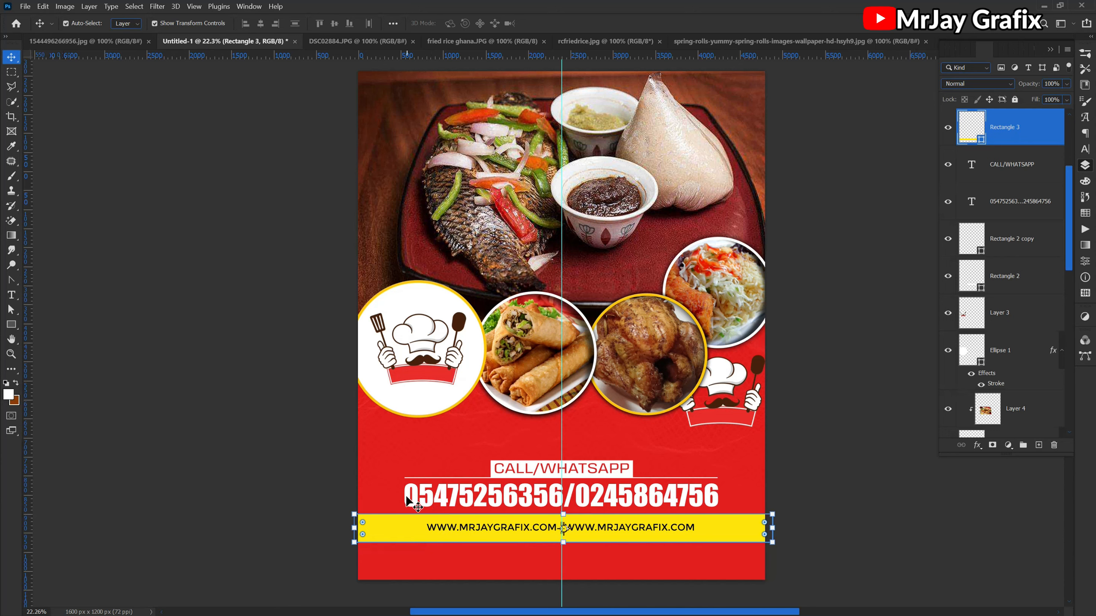
pyautogui.click(408, 501)
pyautogui.click(442, 461)
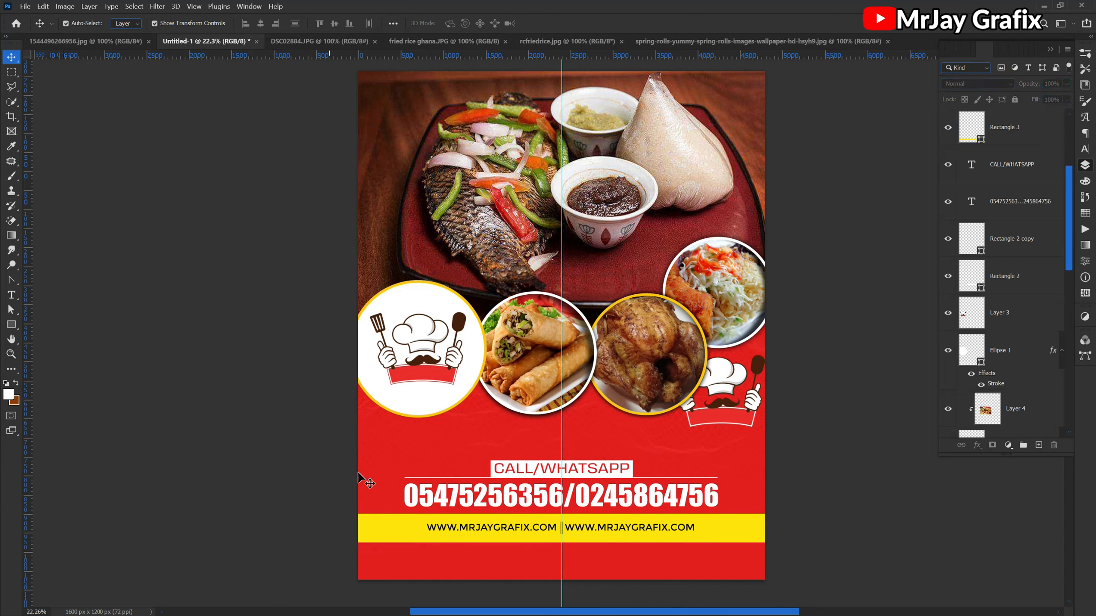
# - Select the CALL/WHATSAPP block together with the yellow web-address band and group them as "contact"
pyautogui.moveTo(366, 465); pyautogui.dragTo(789, 548)
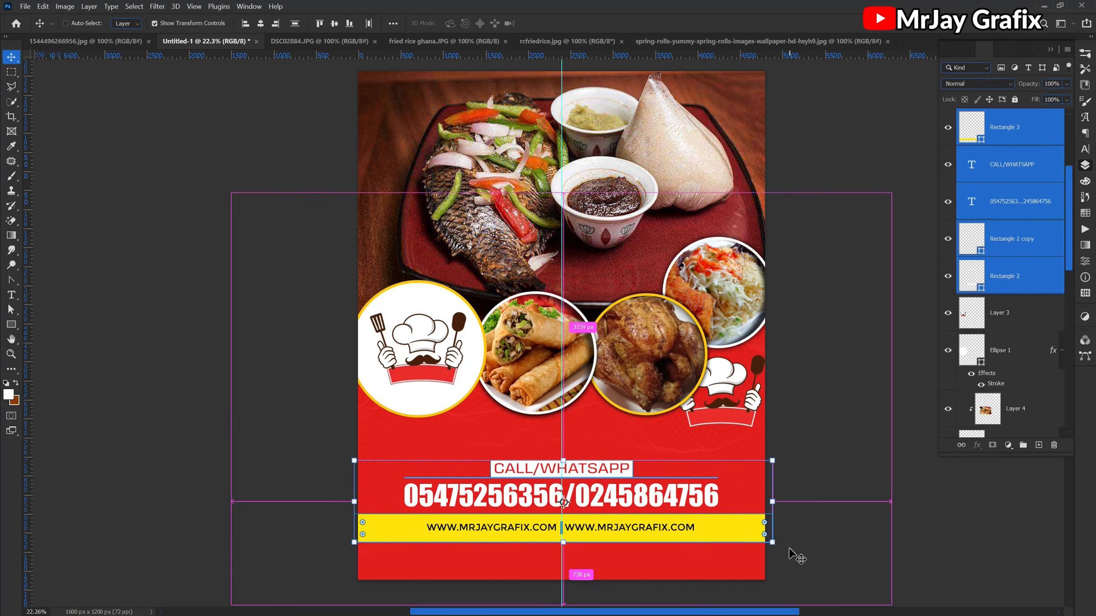
pyautogui.hotkey('ctrl', 'g')
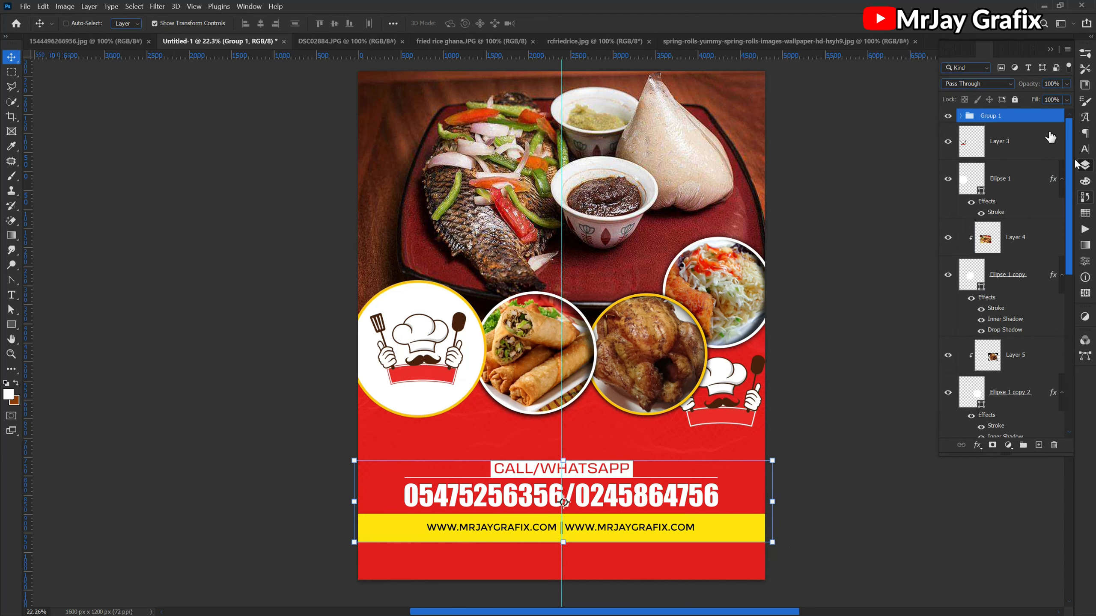
pyautogui.doubleClick(989, 116)
pyautogui.press('Return')
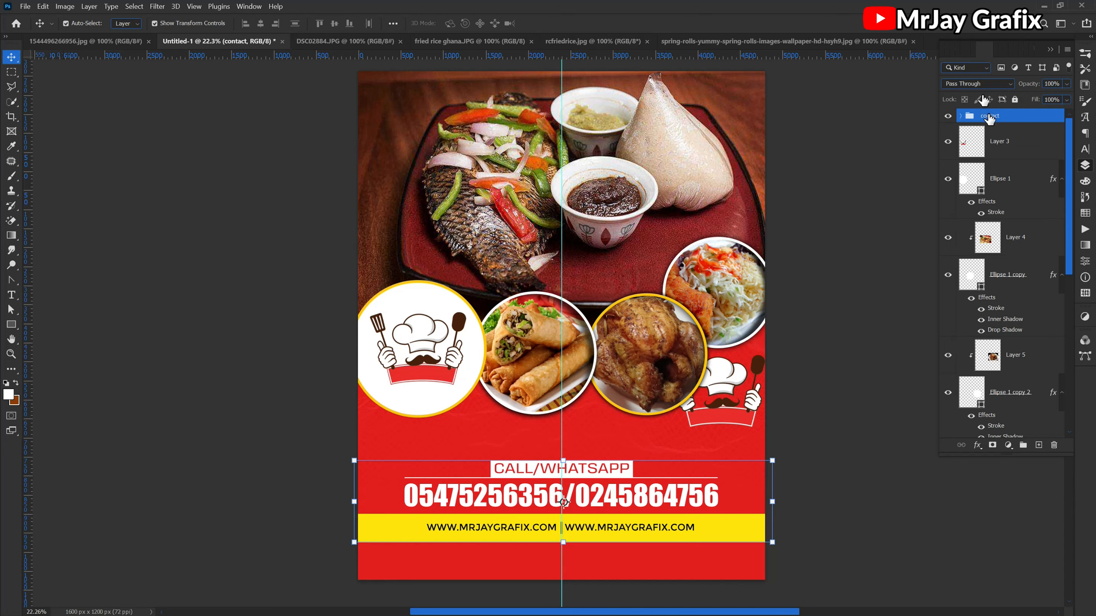
# - Hide the contact group and move the chef logo copy to the empty red area below the logo circle
pyautogui.click(947, 115)
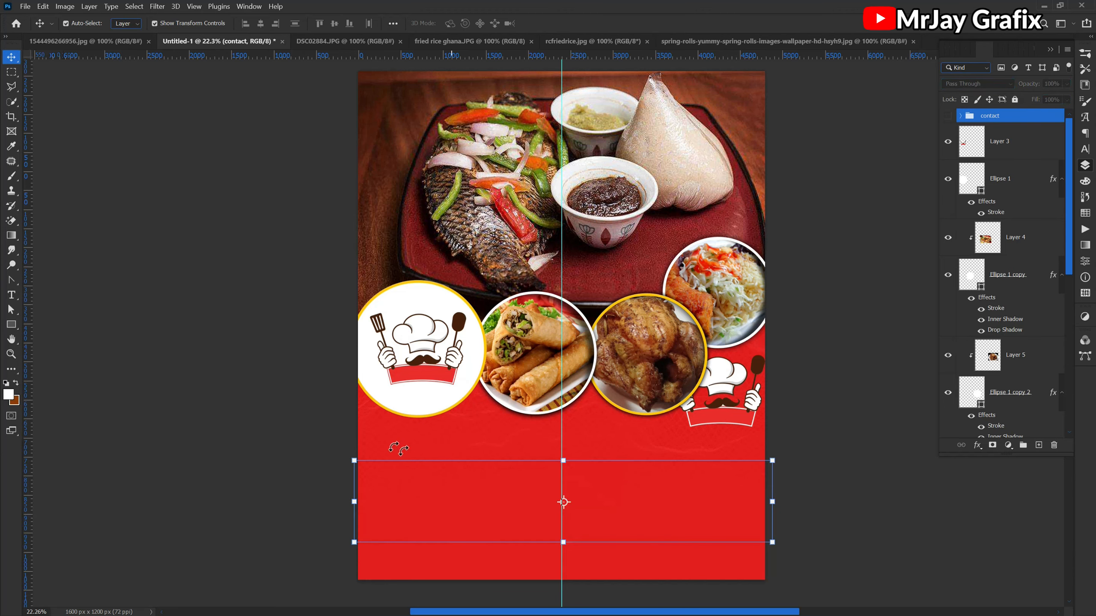
pyautogui.click(403, 536)
pyautogui.scroll(3, 403, 544)
pyautogui.moveTo(814, 318); pyautogui.dragTo(427, 445)
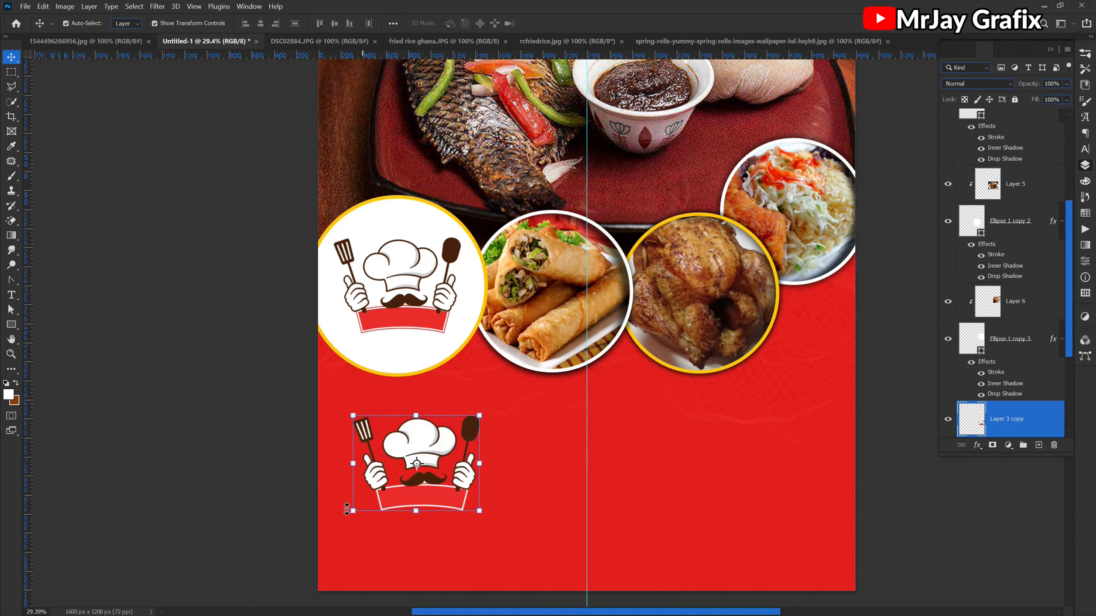
pyautogui.scroll(-2, 395, 528)
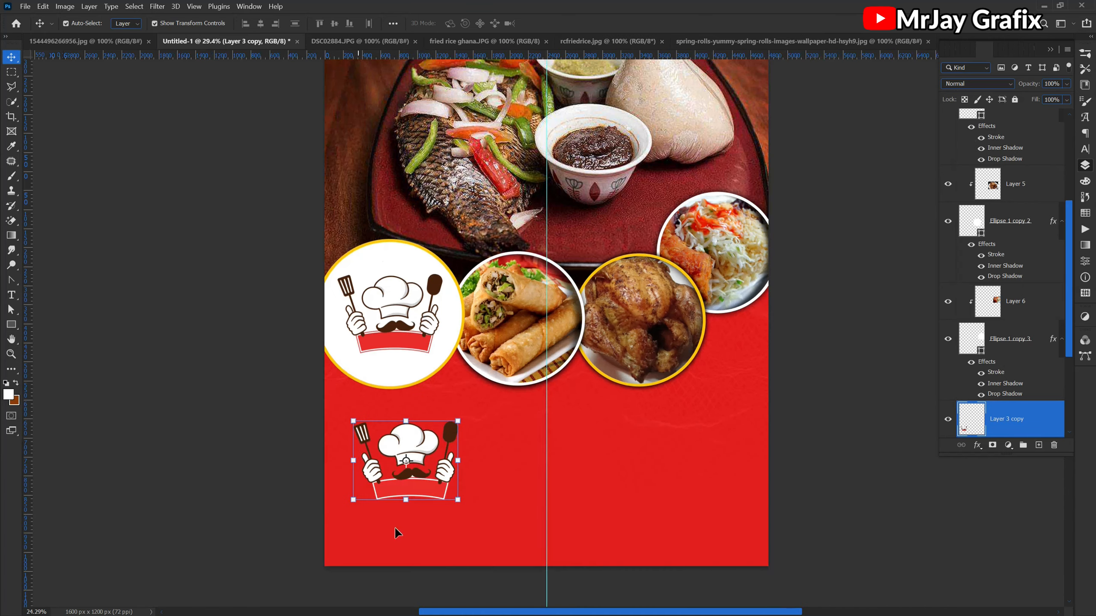
pyautogui.scroll(5, 513, 556)
pyautogui.scroll(-1, 512, 556)
pyautogui.scroll(2, 832, 482)
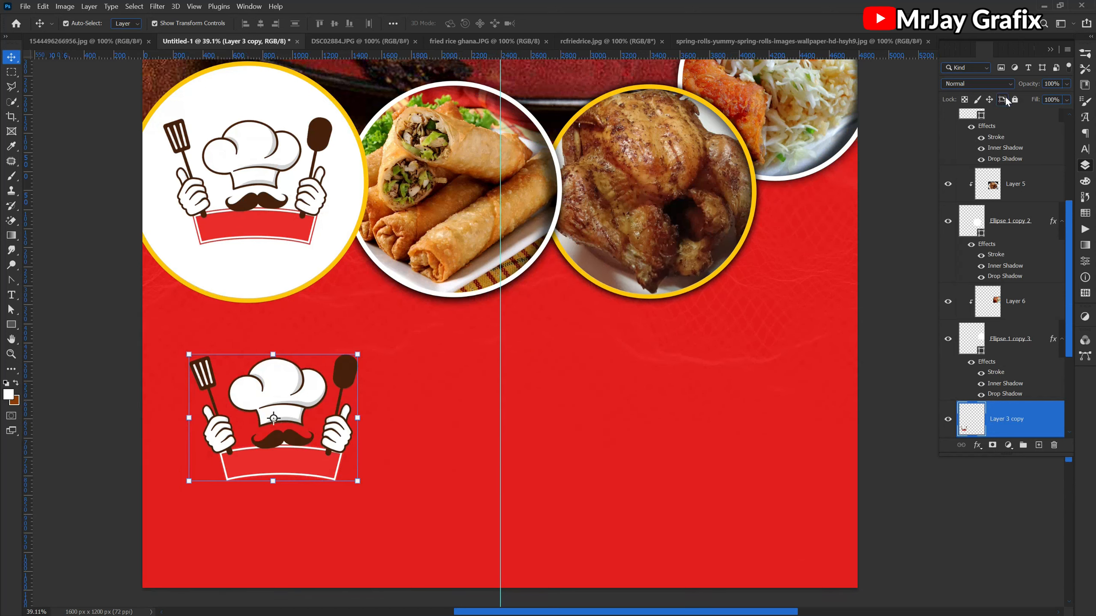
# - Set the chef logo copy's blend mode to Luminosity
pyautogui.click(983, 83)
pyautogui.click(983, 84)
pyautogui.click(983, 84)
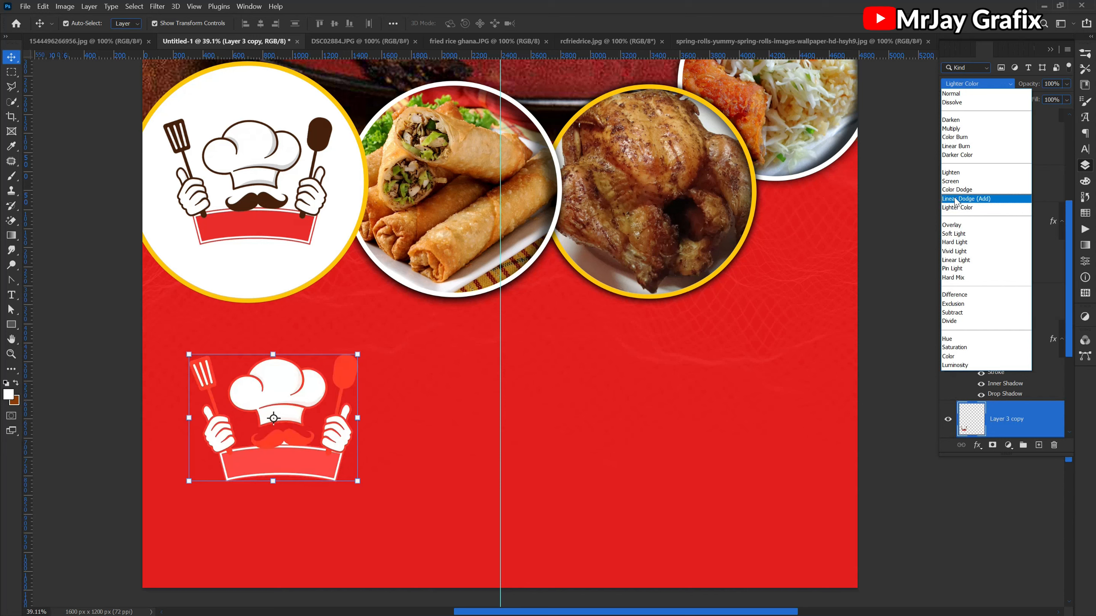
pyautogui.click(957, 365)
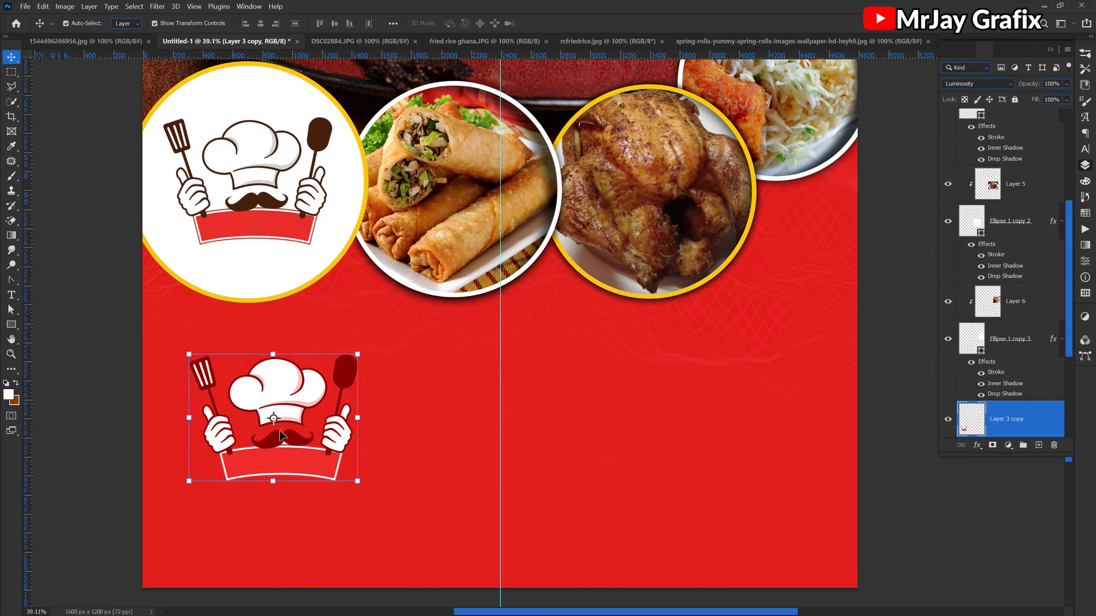
pyautogui.click(60, 411)
pyautogui.click(275, 411)
# - Lower the chef logo copy's opacity to 9% and deselect it
pyautogui.moveTo(1033, 86); pyautogui.dragTo(990, 90)
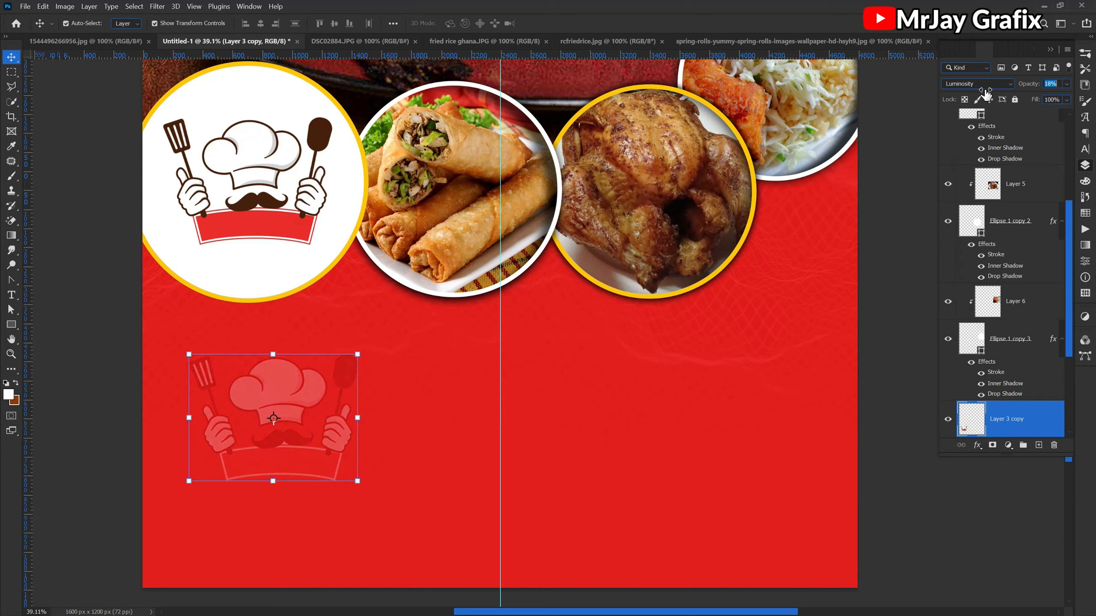
pyautogui.moveTo(982, 95); pyautogui.dragTo(980, 94)
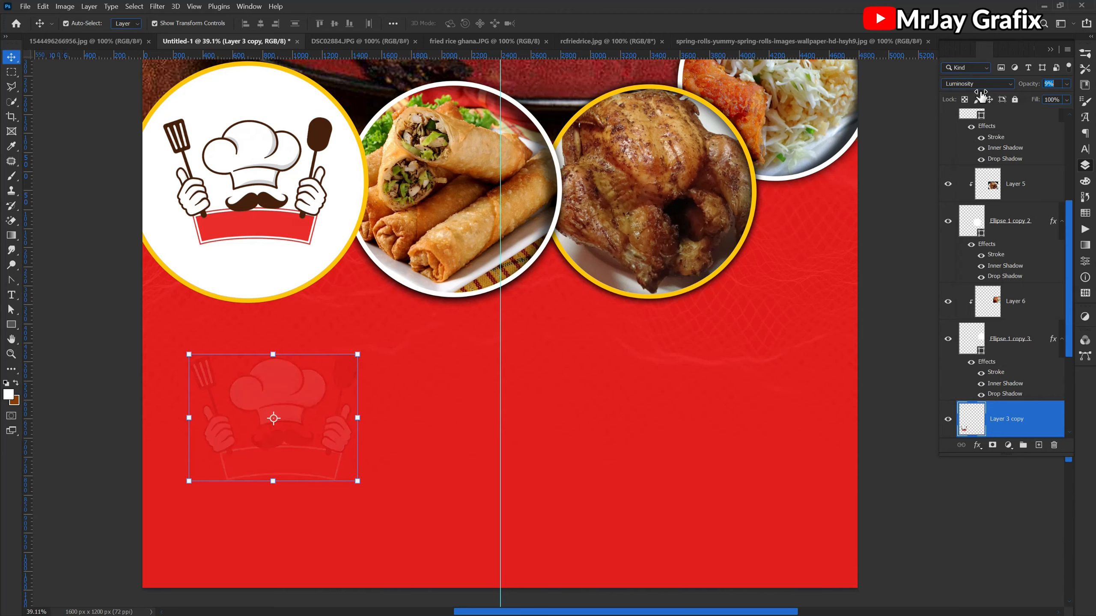
pyautogui.scroll(-3, 501, 482)
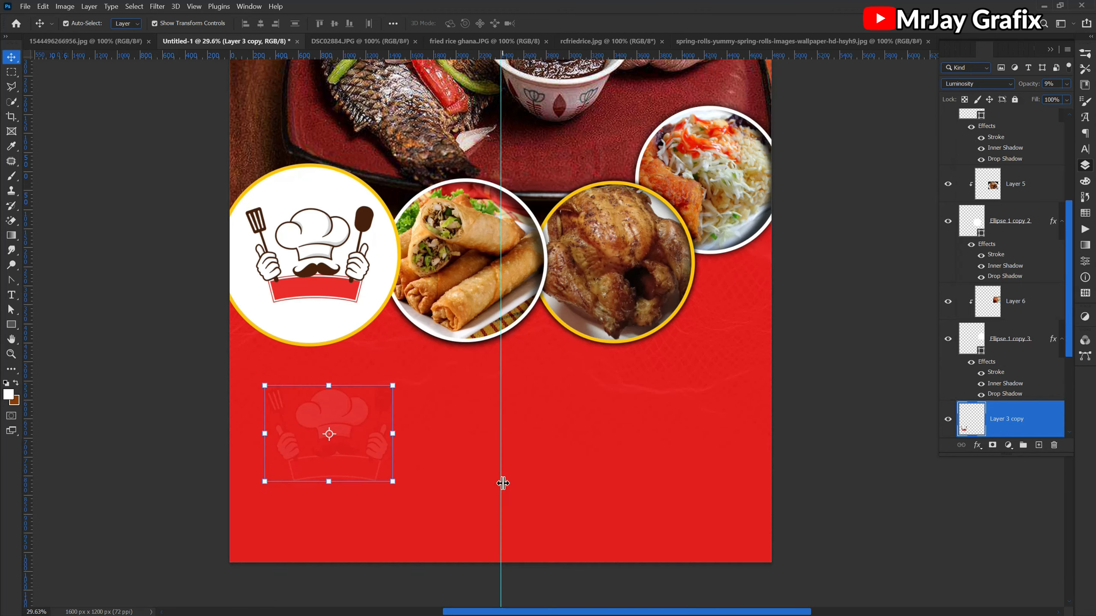
pyautogui.click(147, 456)
pyautogui.scroll(3, 391, 513)
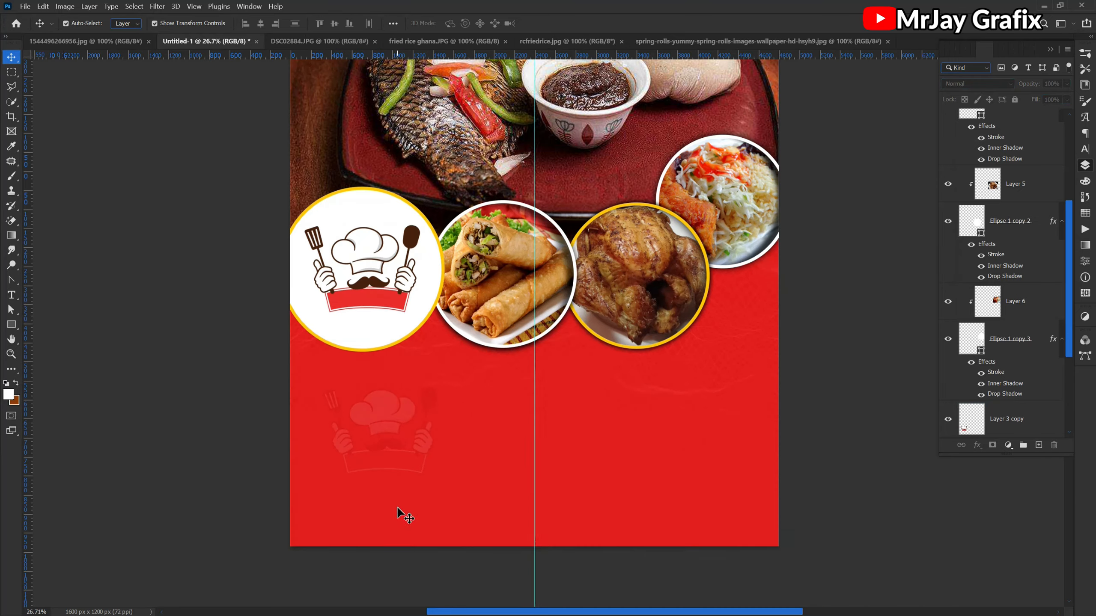
# - Scale the faint chef logo copy down proportionally to about 37.5%
pyautogui.click(362, 355)
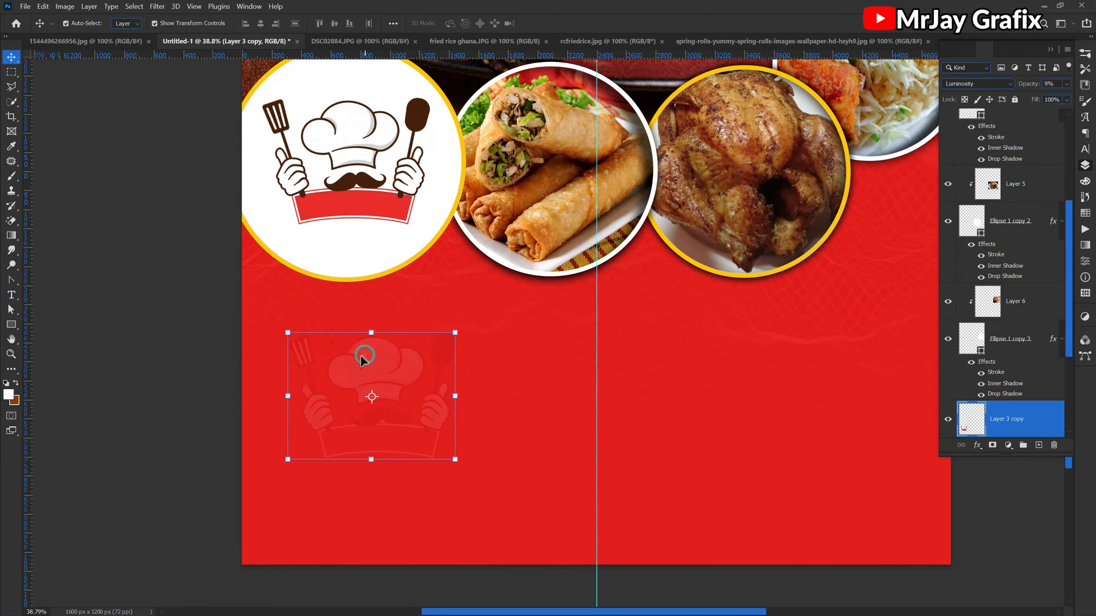
pyautogui.click(455, 393)
pyautogui.moveTo(453, 461); pyautogui.dragTo(344, 392)
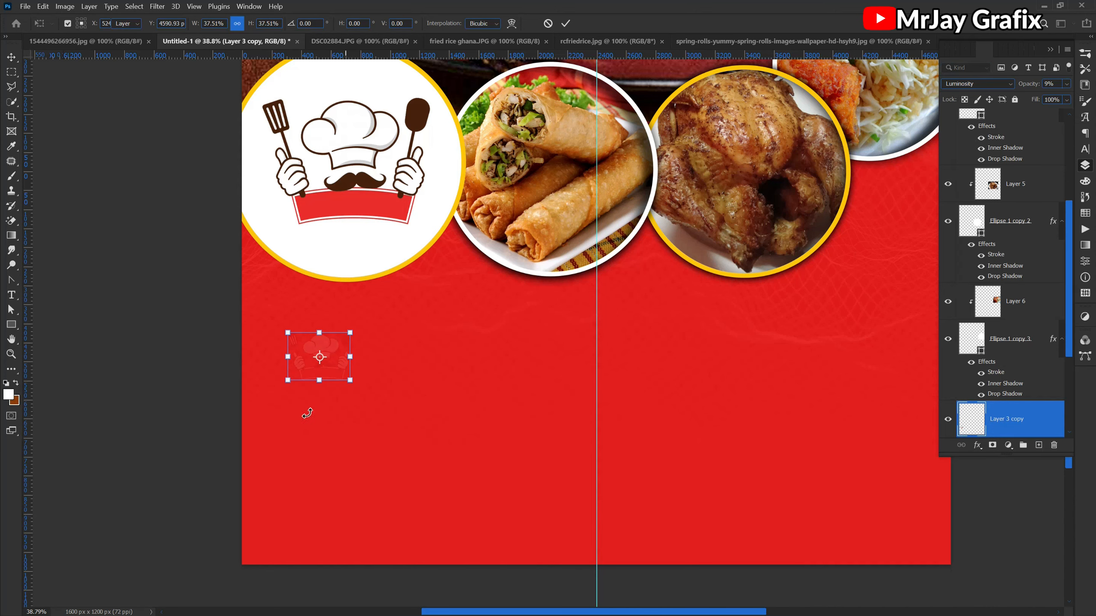
pyautogui.press('Return')
# - Move the small chef logo copy up beneath the logo circle near the flyer's left edge and rotate it slightly counter-clockwise
pyautogui.scroll(2, 595, 465)
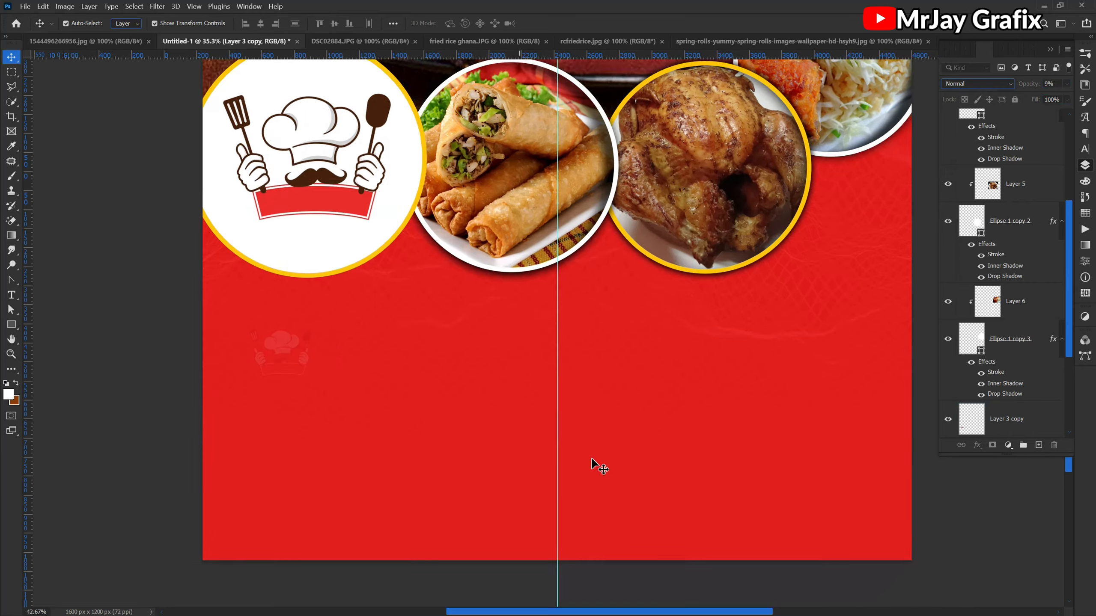
pyautogui.click(216, 314)
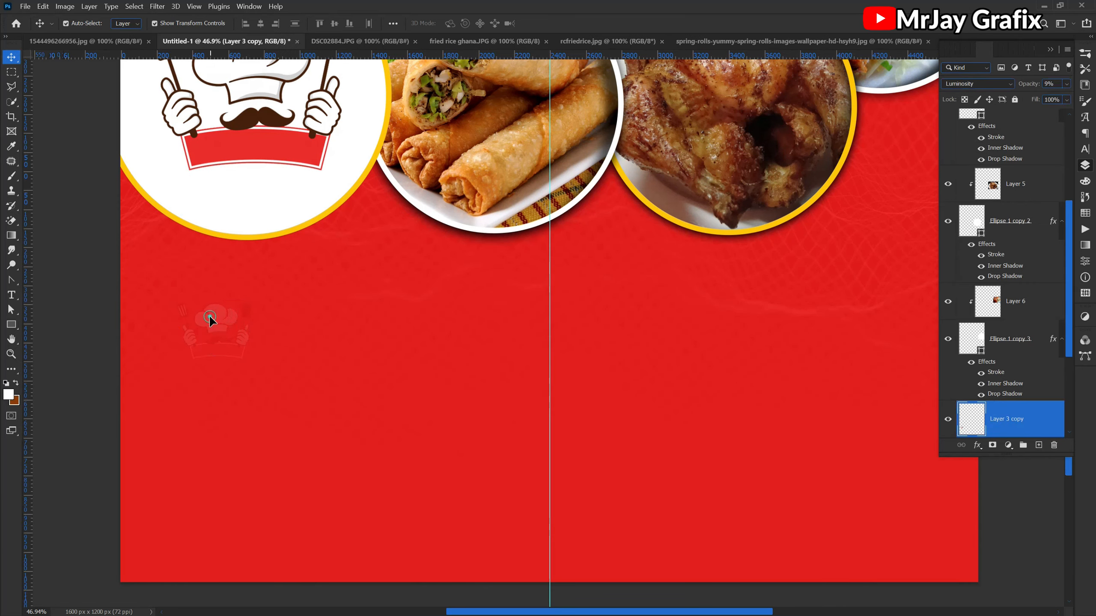
pyautogui.moveTo(211, 319); pyautogui.dragTo(180, 280)
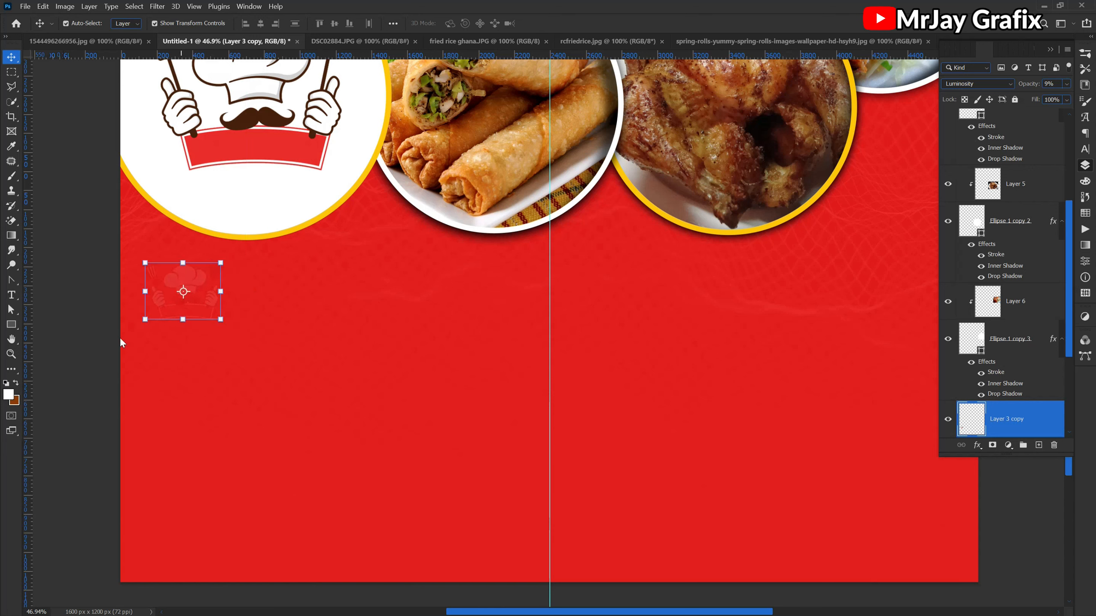
pyautogui.moveTo(144, 325); pyautogui.dragTo(152, 346)
pyautogui.press('Return')
pyautogui.click(180, 275)
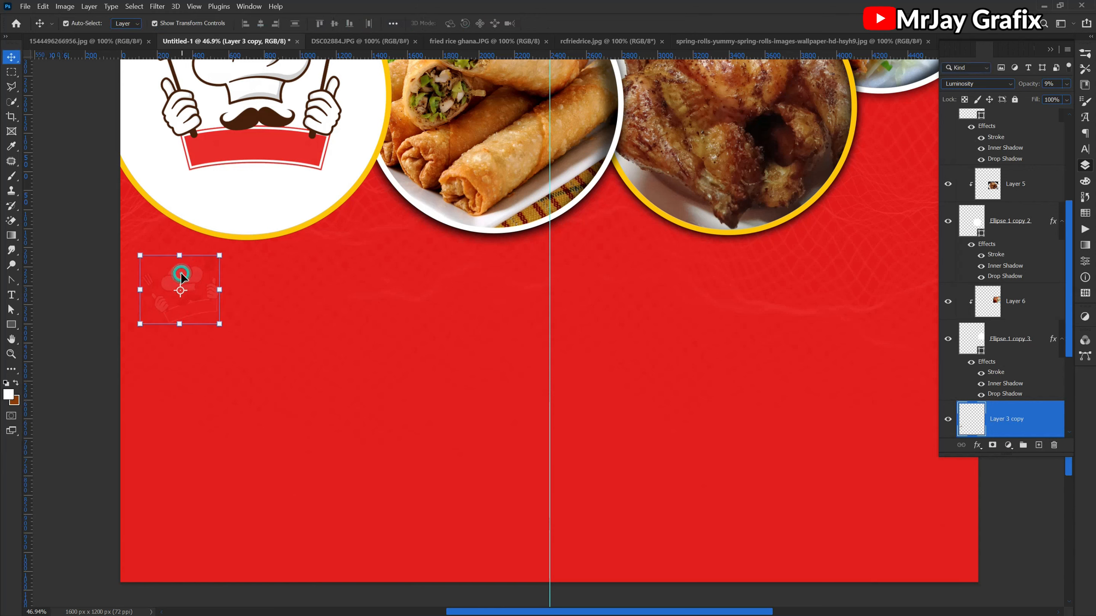
# - Duplicate the small faint chef logo down the flyer's left edge into a column of four and merge the copies
pyautogui.moveTo(179, 272); pyautogui.dragTo(190, 550)
pyautogui.moveTo(112, 290); pyautogui.dragTo(273, 561)
pyautogui.hotkey('ctrl', 'e')
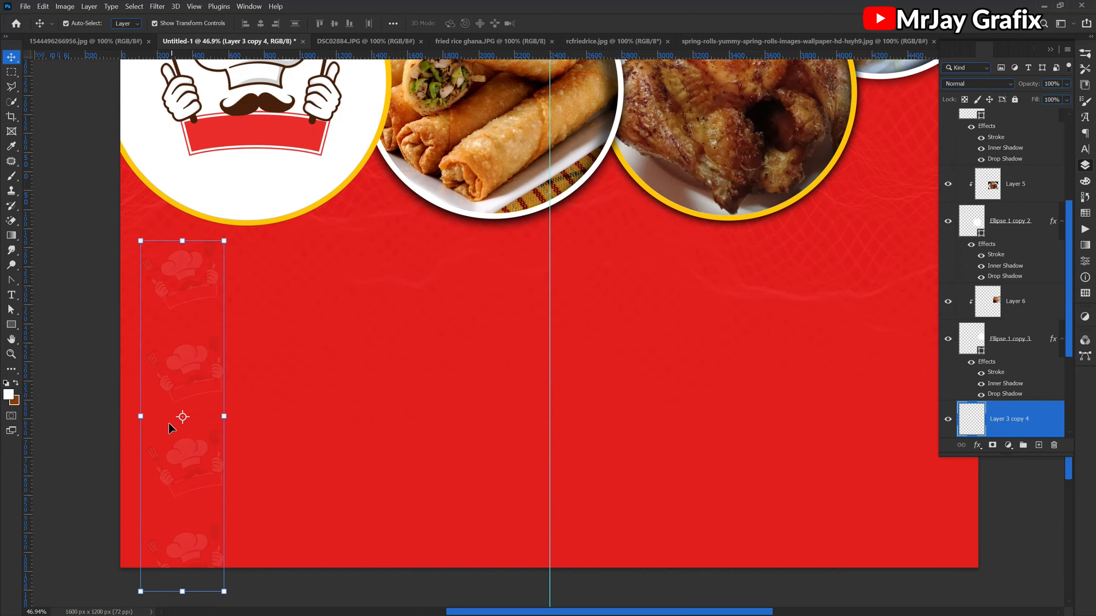
pyautogui.moveTo(172, 349); pyautogui.dragTo(254, 361)
pyautogui.hotkey('ctrl', 'z')
pyautogui.hotkey('ctrl', 'z')
pyautogui.scroll(5, 983, 327)
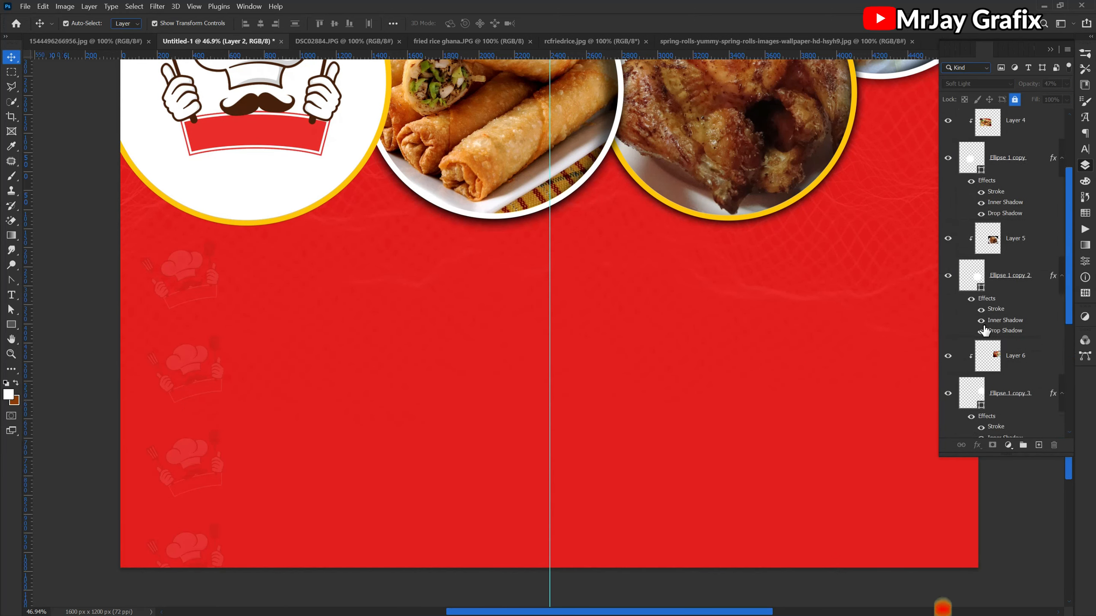
pyautogui.scroll(-2, 983, 328)
# - Merge the four faint chef logos in the left column into one layer and rename it WATER
pyautogui.click(182, 375)
pyautogui.moveTo(125, 274); pyautogui.dragTo(239, 574)
pyautogui.hotkey('ctrl', 'e')
pyautogui.doubleClick(1027, 345)
pyautogui.write('WATW')
pyautogui.press('BackSpace')
pyautogui.write('ER')
pyautogui.press('Return')
# - Duplicate the WATER logo column, place the copy directly beside the original and merge both columns into one layer
pyautogui.hotkey('ctrl', 'j')
pyautogui.hotkey('ctrl', 't')
pyautogui.moveTo(187, 377); pyautogui.dragTo(279, 372)
pyautogui.press('Return')
pyautogui.keyDown('shift'); pyautogui.click(1015, 384); pyautogui.keyUp('shift')
pyautogui.hotkey('ctrl', 'e')
# - Duplicate the merged two-column watermark block and move the copy further right across the red background
pyautogui.hotkey('ctrl', 'j')
pyautogui.hotkey('ctrl', 't')
pyautogui.scroll(1, 1002, 421)
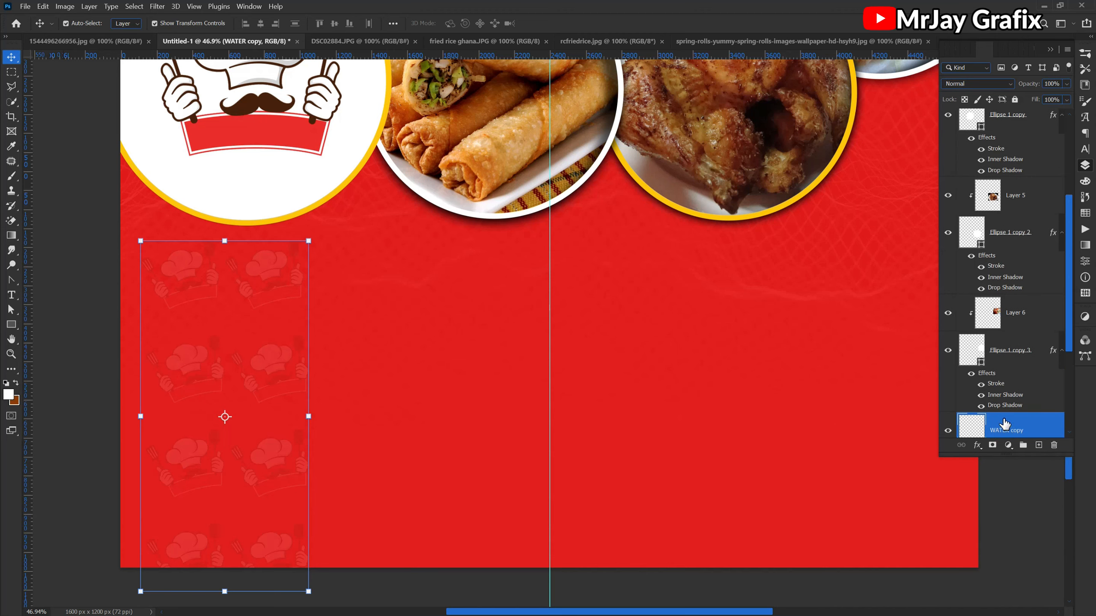
pyautogui.moveTo(308, 422); pyautogui.dragTo(744, 363)
pyautogui.press('Return')
# - Add more copies of the watermark block until the pattern spans the flyer's width, and merge them into one layer
pyautogui.hotkey('ctrl', 'j')
pyautogui.hotkey('ctrl', 't')
pyautogui.press('Return')
pyautogui.hotkey('ctrl', 'j')
pyautogui.hotkey('ctrl', 't')
pyautogui.scroll(-2, 527, 406)
pyautogui.press('Return')
pyautogui.hotkey('ctrl', 'j')
pyautogui.hotkey('ctrl', 't')
pyautogui.moveTo(680, 375); pyautogui.dragTo(795, 375)
pyautogui.press('Return')
pyautogui.keyDown('shift'); pyautogui.click(1010, 369); pyautogui.keyUp('shift')
pyautogui.hotkey('ctrl', 'e')
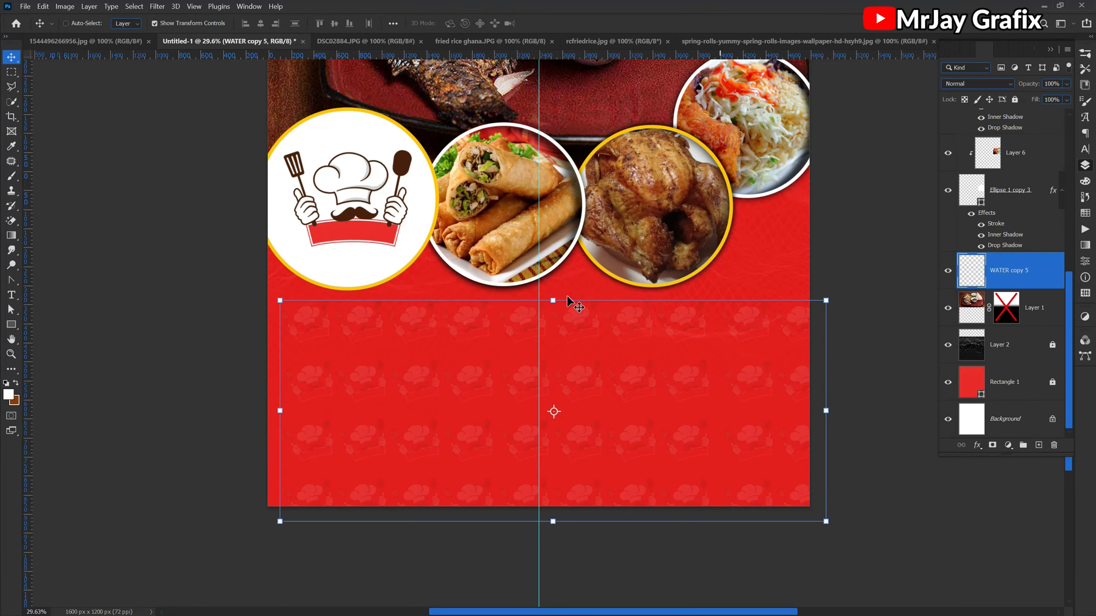
# - Enlarge and reposition the merged watermark pattern to cover the flyer's lower red area, and lock its layer
pyautogui.moveTo(277, 298); pyautogui.dragTo(210, 272)
pyautogui.moveTo(457, 425); pyautogui.dragTo(463, 410)
pyautogui.click(565, 23)
pyautogui.click(1015, 99)
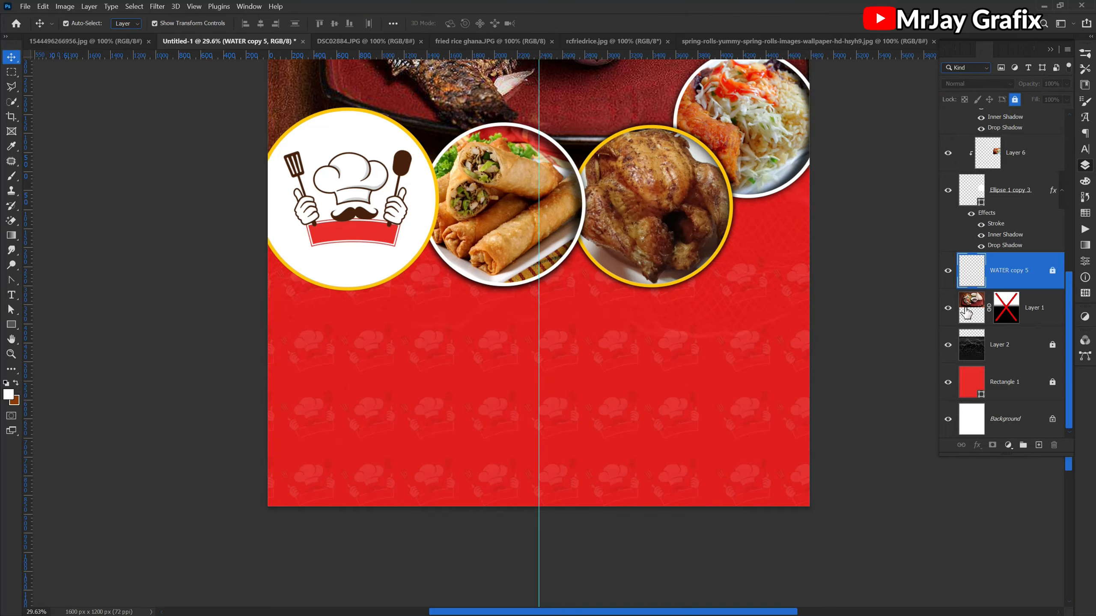
# - Show the contact group again and check the flyer with the watermark behind it
pyautogui.scroll(10, 1009, 259)
pyautogui.scroll(4, 547, 333)
pyautogui.click(948, 115)
pyautogui.scroll(-4, 506, 406)
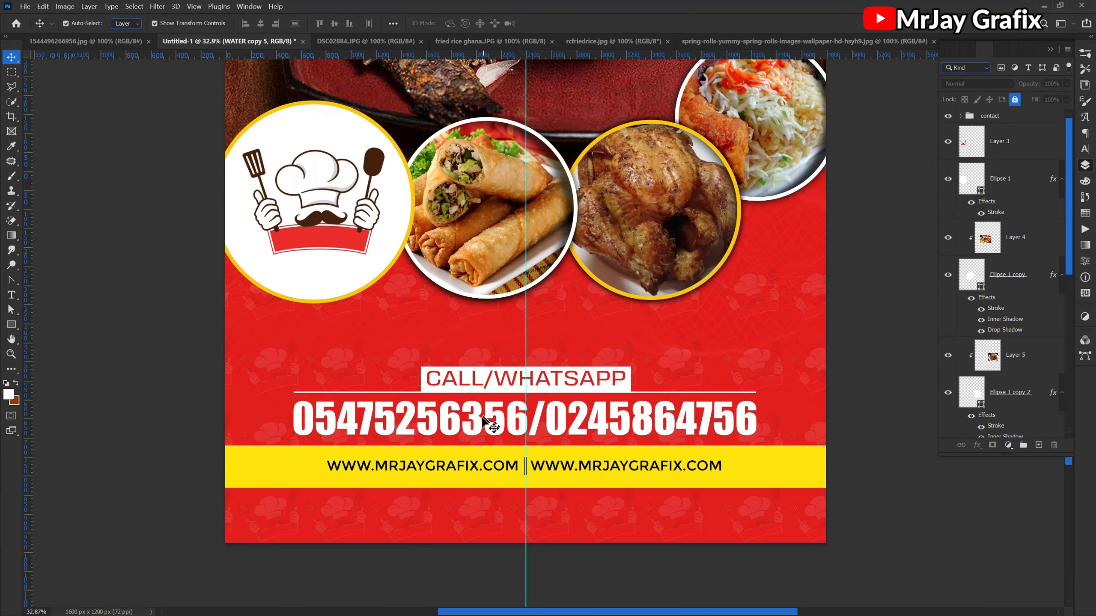
pyautogui.scroll(2, 332, 251)
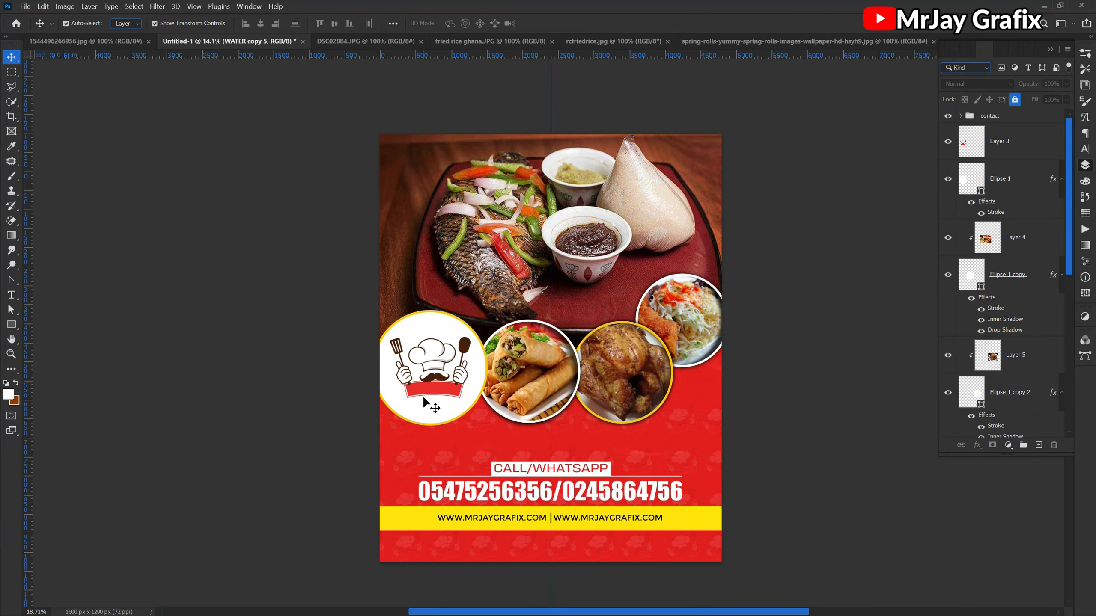
pyautogui.scroll(1, 579, 459)
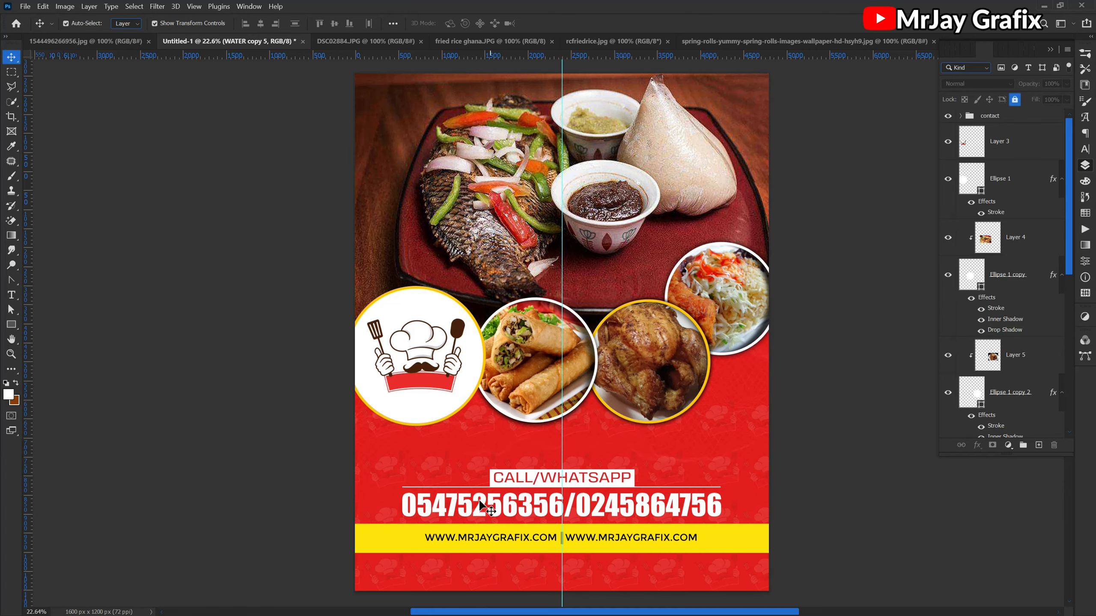
pyautogui.scroll(-1, 480, 507)
pyautogui.scroll(5, 482, 540)
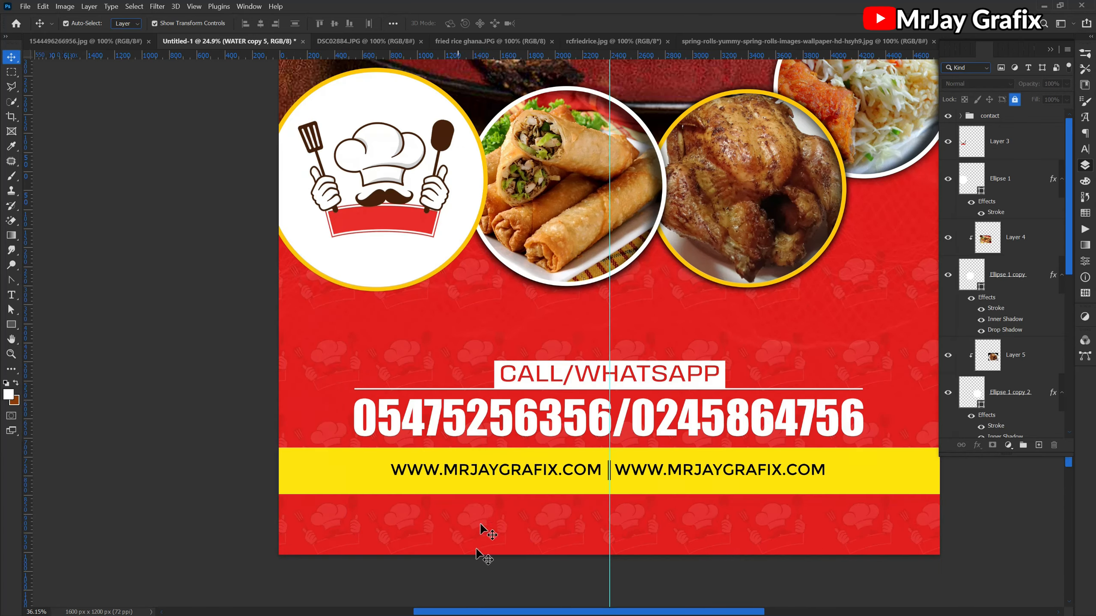
# - Duplicate the left website address into the red strip below the yellow band, set the copy's text colour to white and deselect it
pyautogui.click(485, 473)
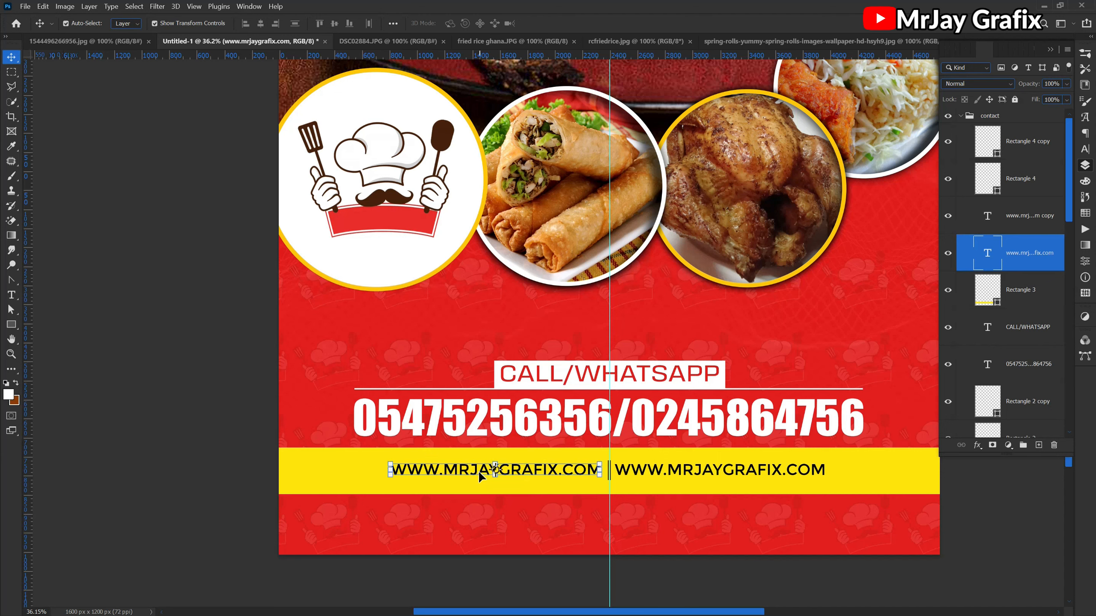
pyautogui.moveTo(477, 471); pyautogui.dragTo(574, 530)
pyautogui.doubleClick(573, 530)
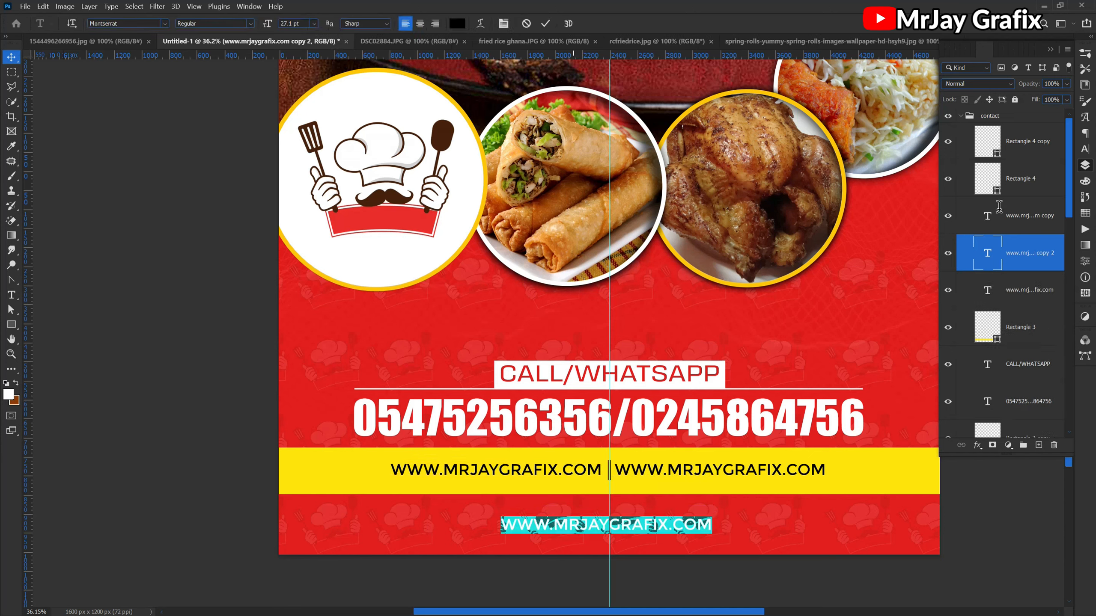
pyautogui.click(1088, 152)
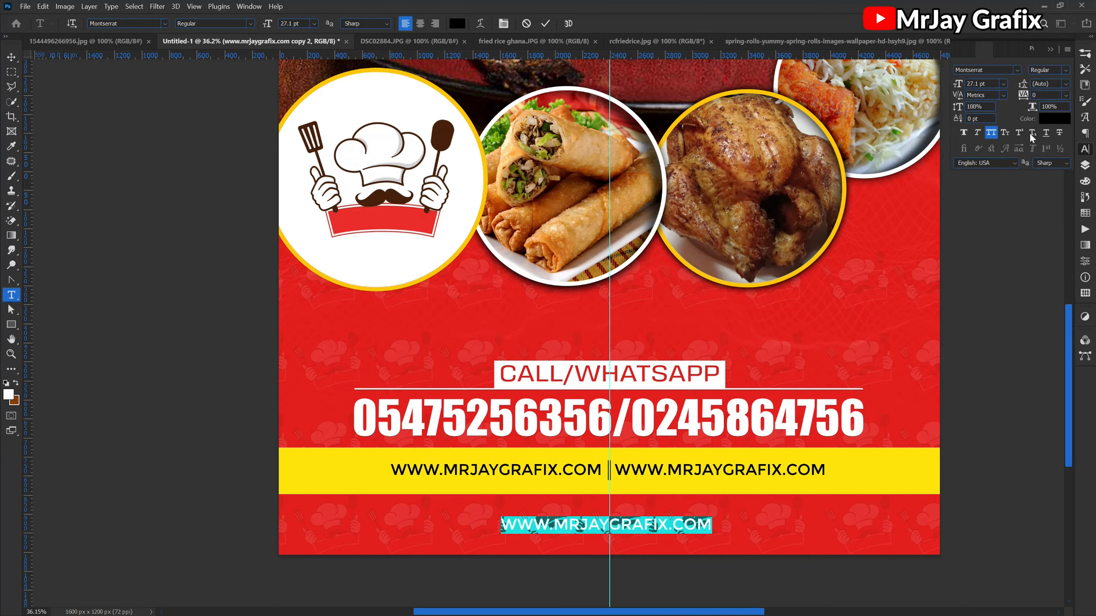
pyautogui.click(1044, 120)
pyautogui.click(408, 263)
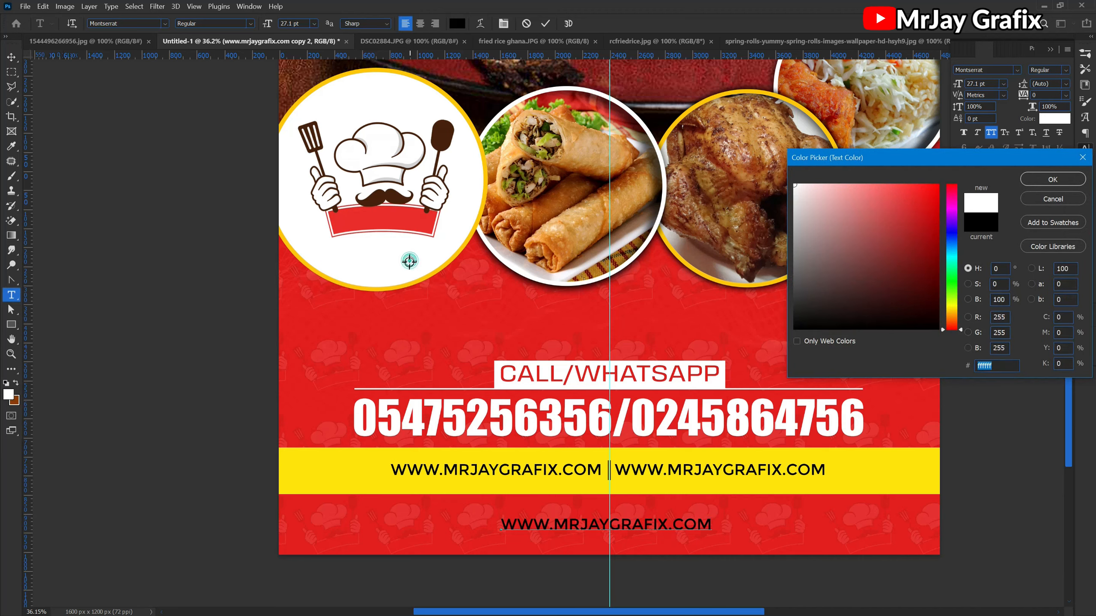
pyautogui.click(1053, 180)
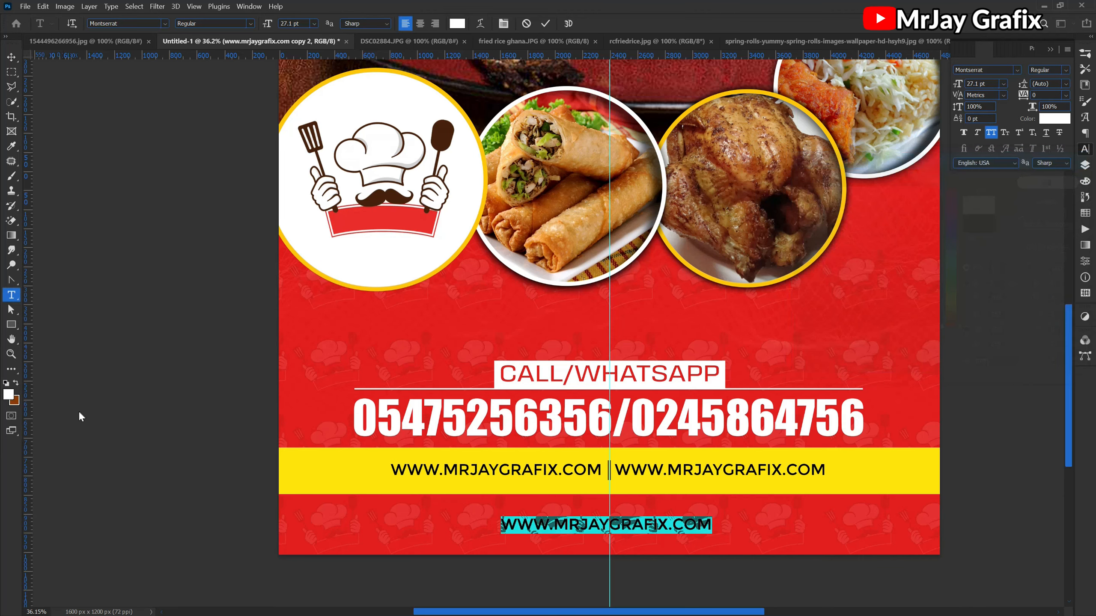
pyautogui.hotkey('ctrl', 'Return')
pyautogui.press('v')
pyautogui.scroll(-2, 440, 528)
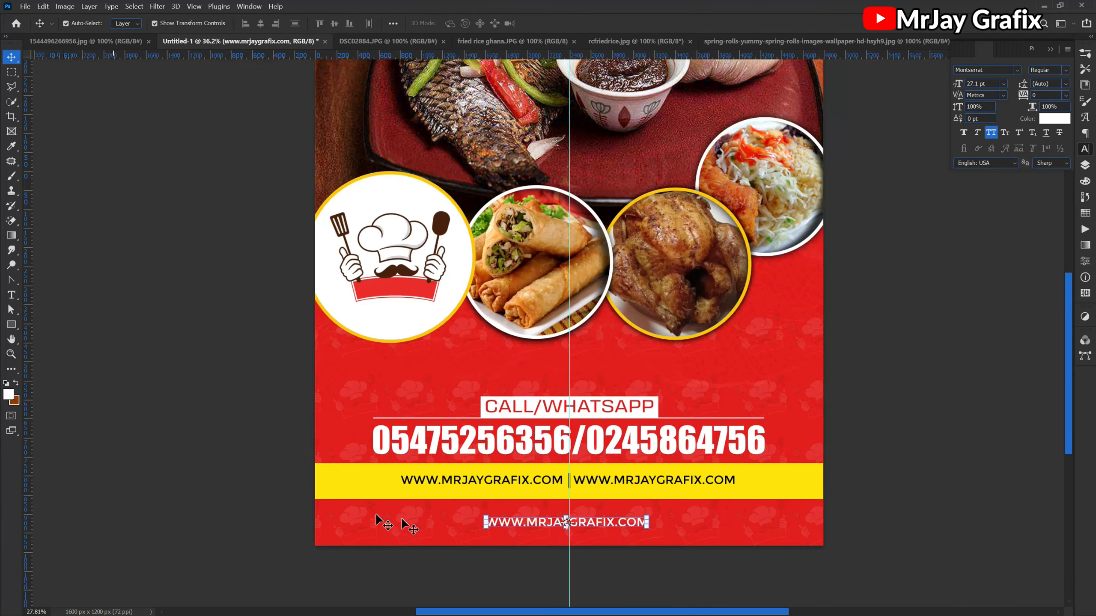
pyautogui.scroll(-2, 345, 501)
pyautogui.scroll(1, 276, 416)
pyautogui.click(271, 413)
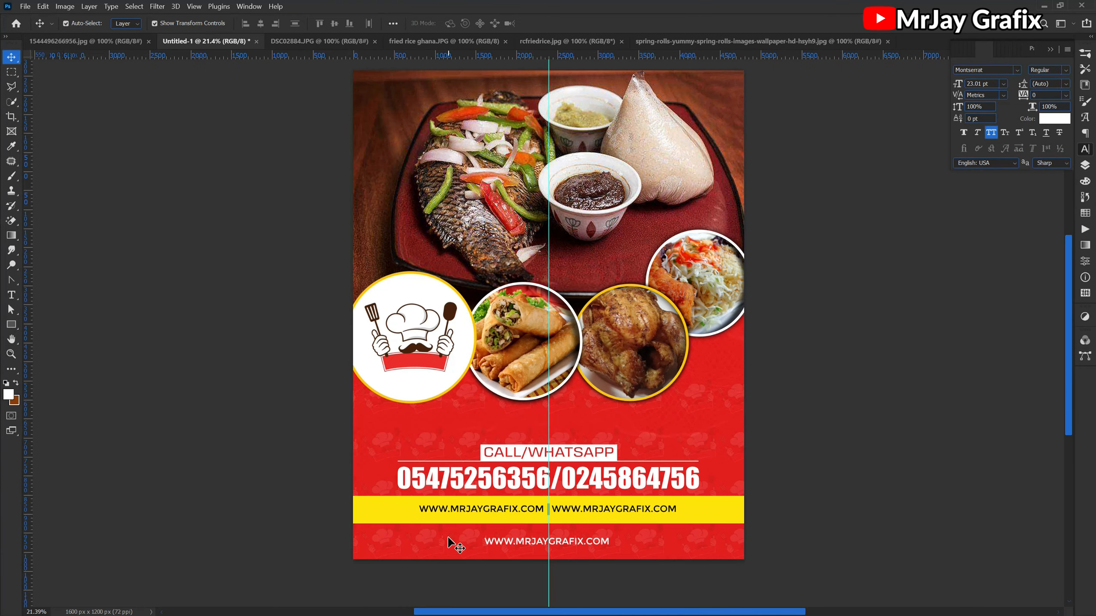